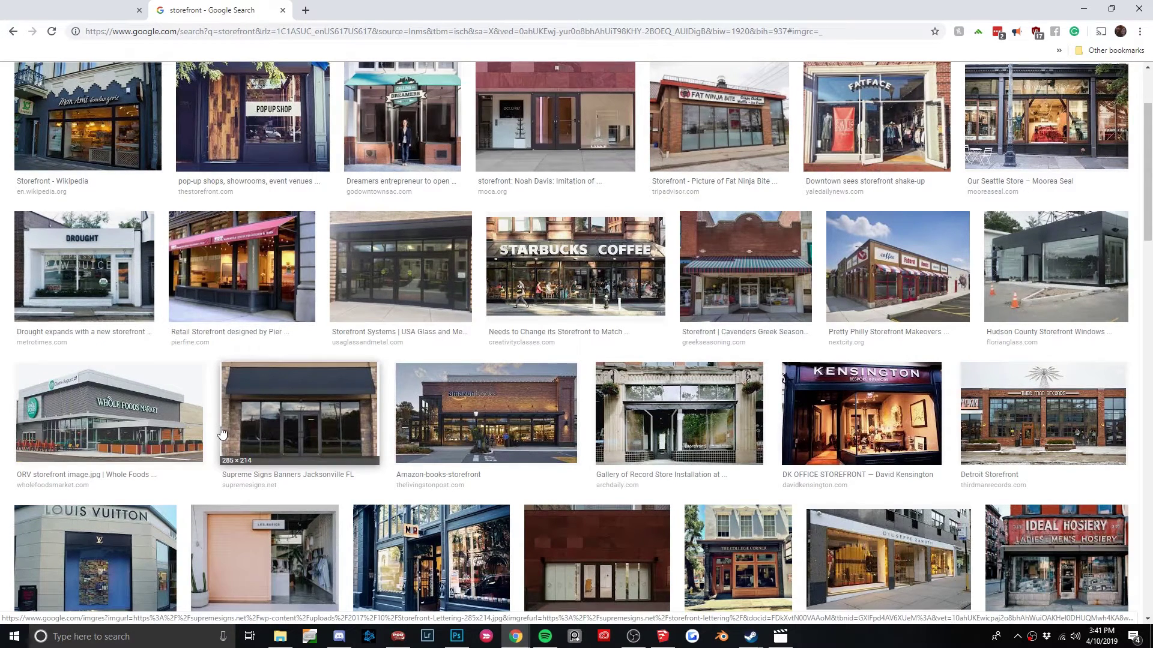
# View the Whole Foods Market storefront photo, and run an image search for "curtain wall" to look through example facades.
pyautogui.click(150, 427)
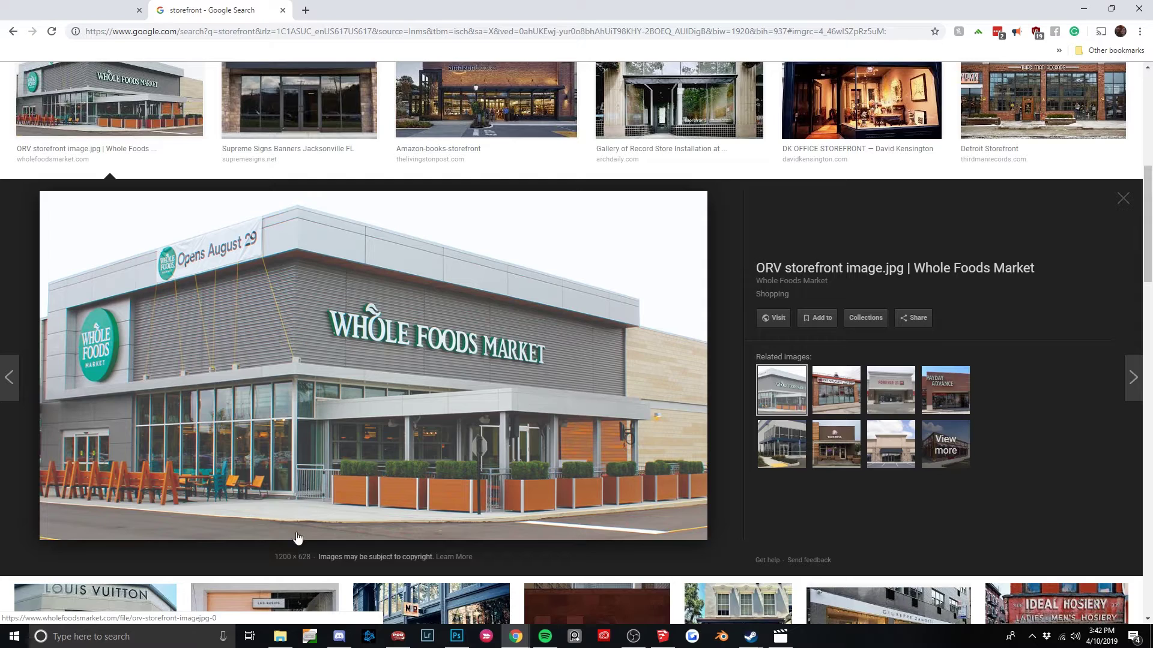
pyautogui.scroll(8, 322, 200)
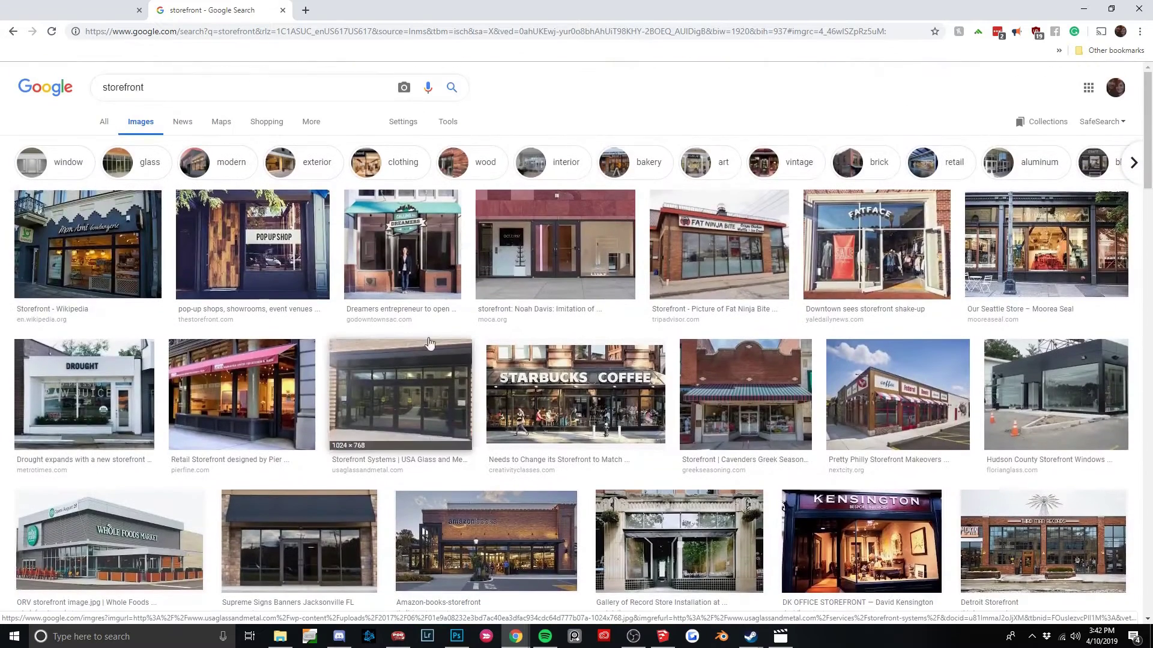
pyautogui.doubleClick(168, 83)
pyautogui.write('curtain wall')
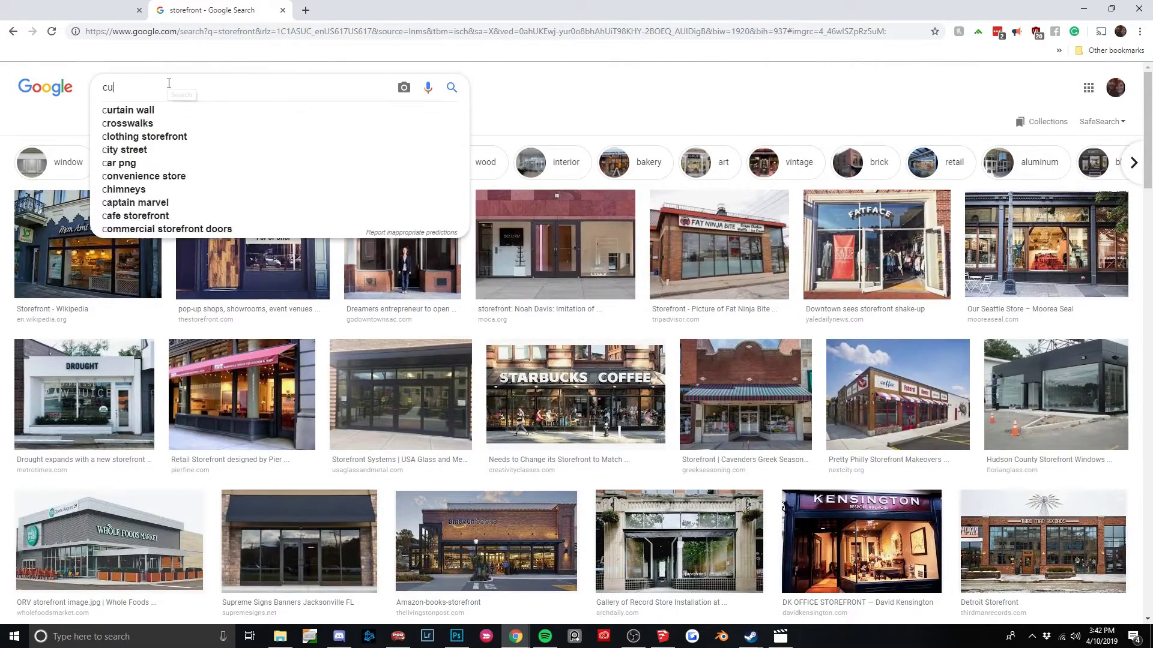
pyautogui.press('Return')
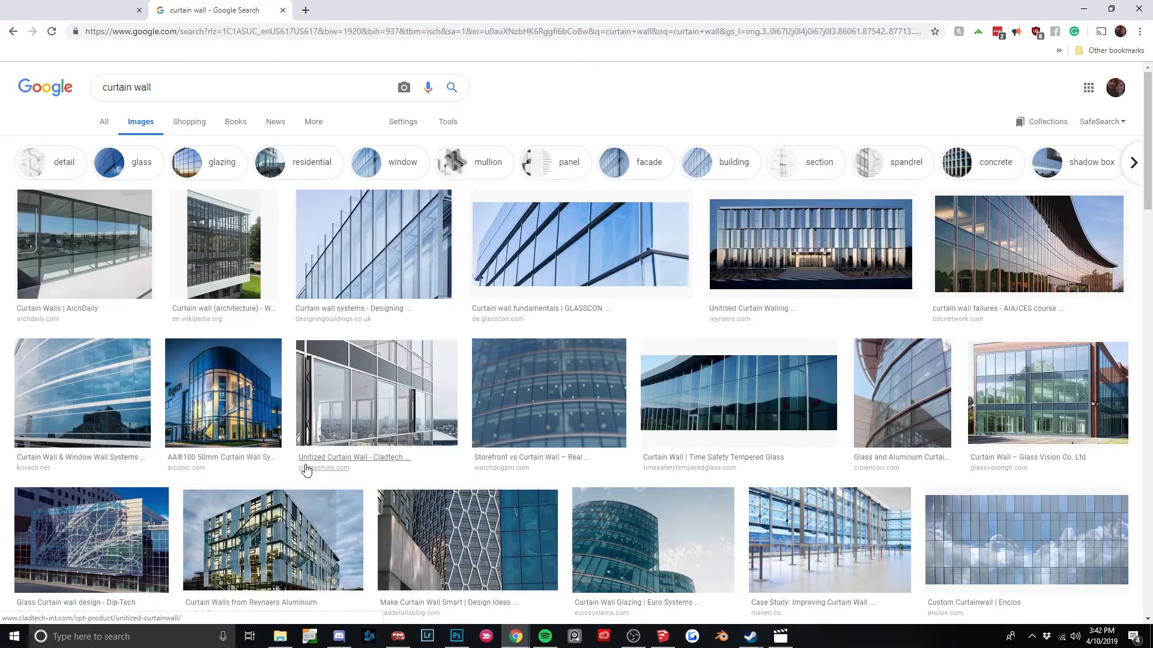
pyautogui.scroll(-1, 304, 468)
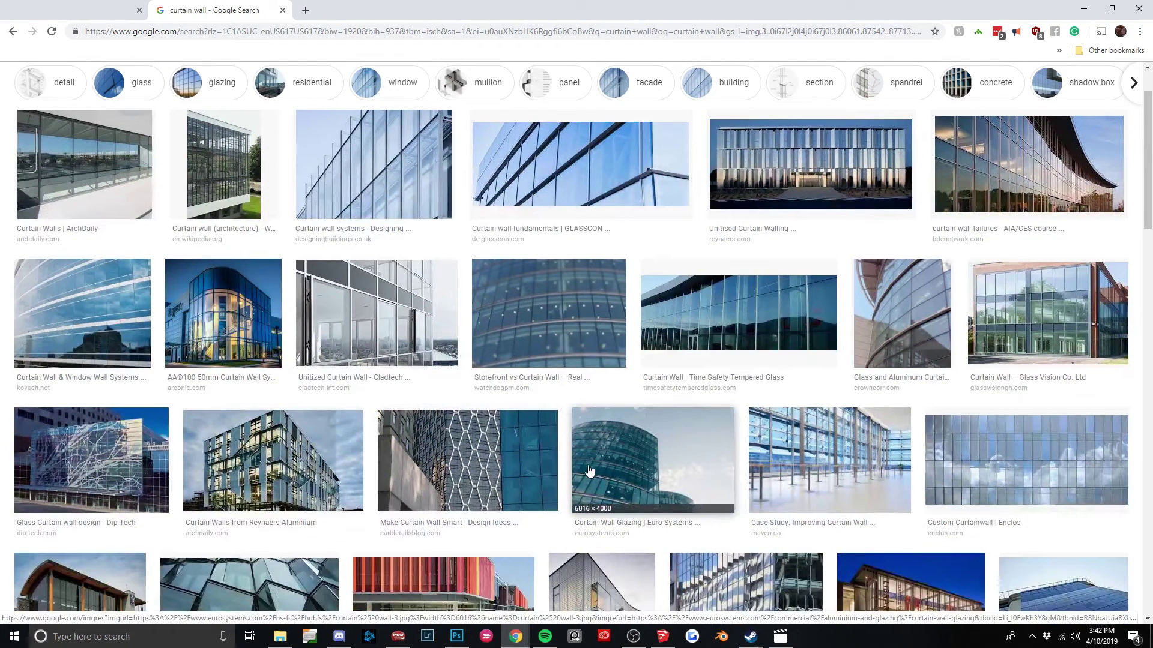
pyautogui.scroll(-1, 589, 471)
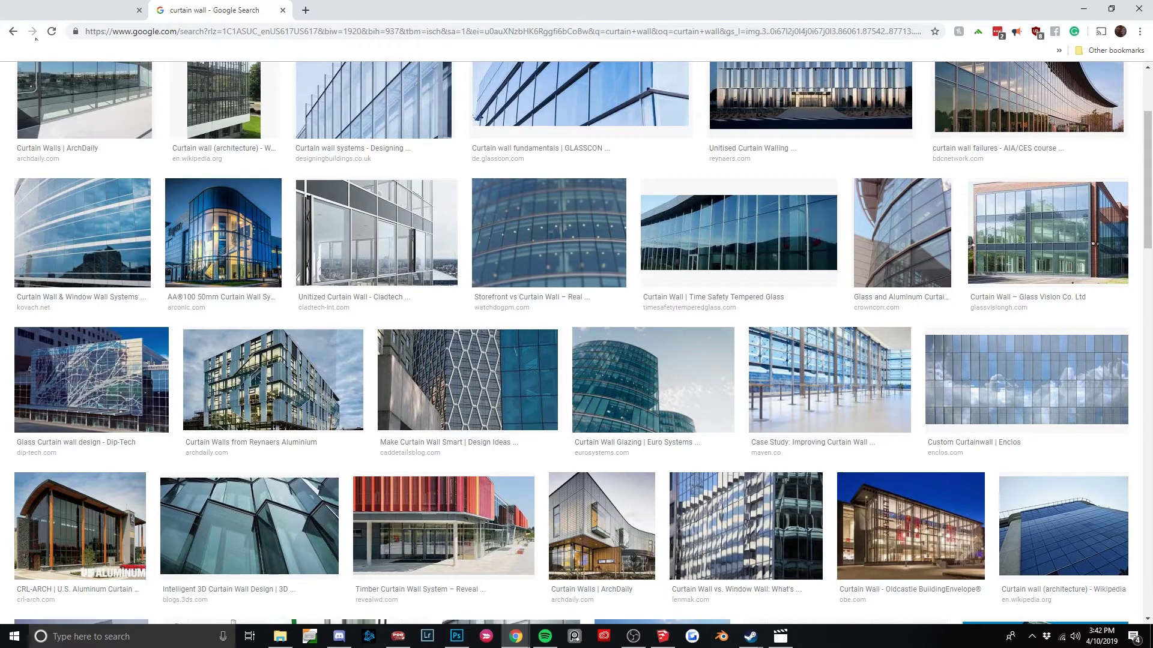
pyautogui.click(13, 32)
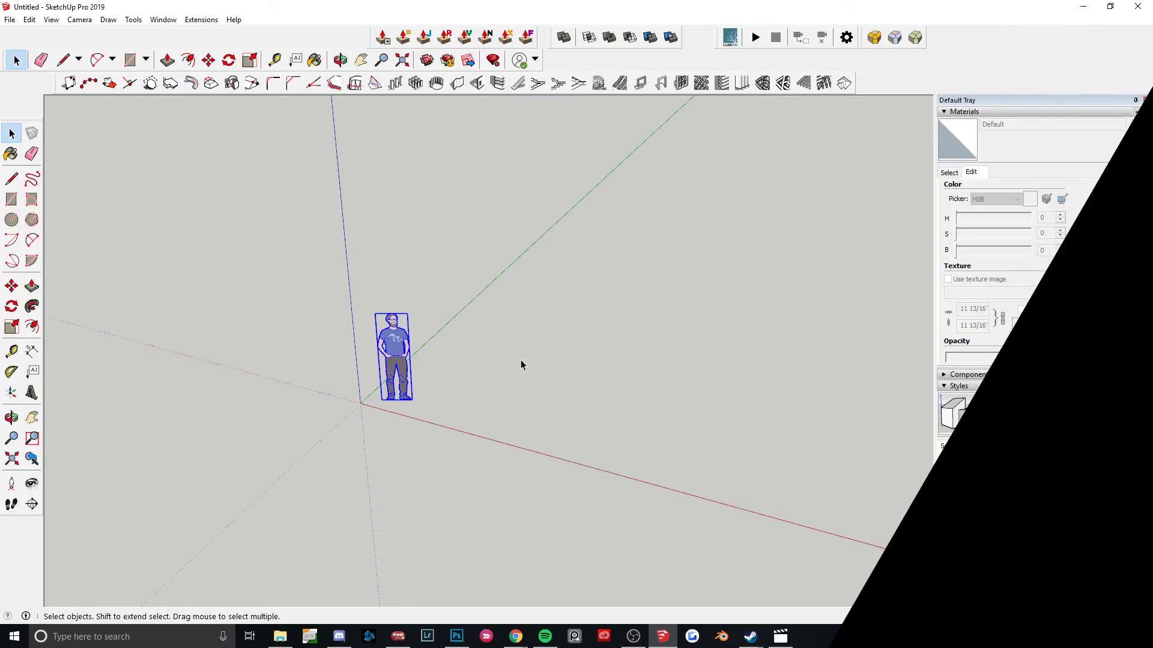
# In SketchUp, delete the scale figure and draw a ground rectangle from the origin, about 152' by 172'.
pyautogui.press('Delete')
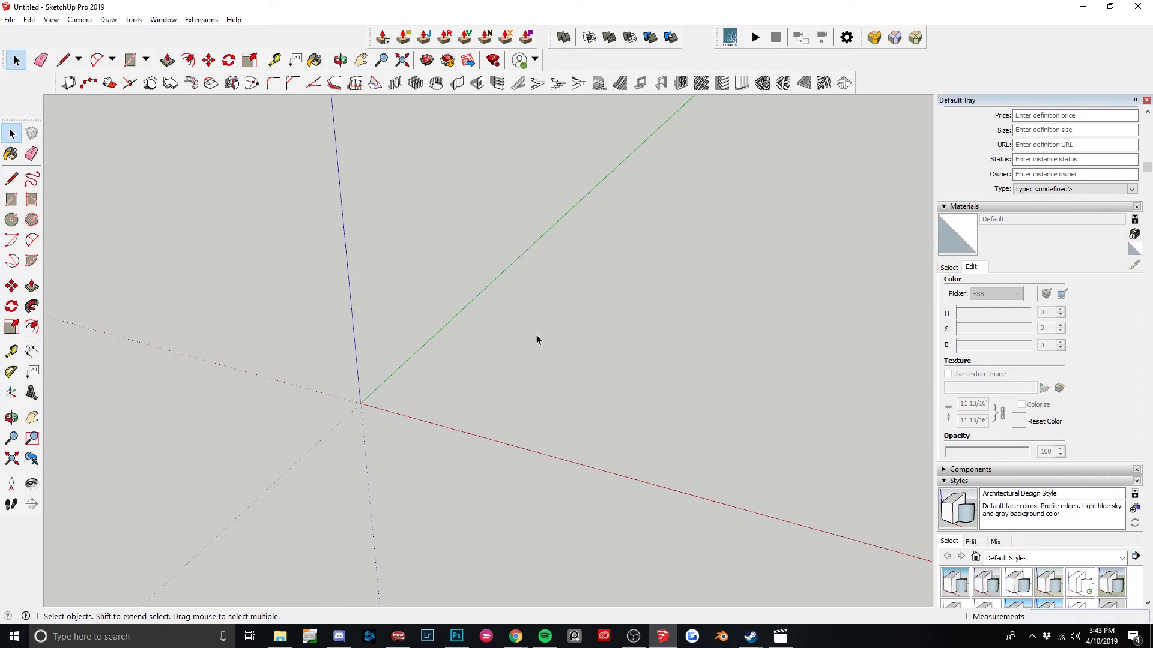
pyautogui.press('r')
pyautogui.click(360, 403)
pyautogui.scroll(-5, 417, 386)
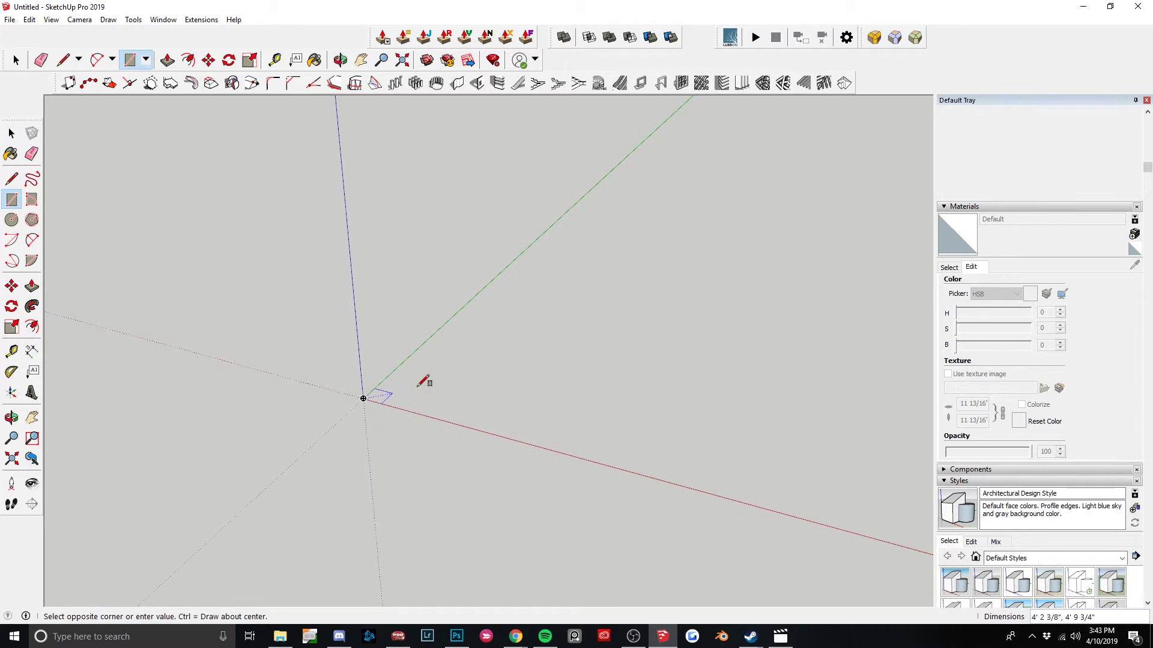
pyautogui.click(841, 302)
pyautogui.scroll(3, 803, 362)
# Push/Pull the rectangle up about 79' to form the building block.
pyautogui.press('p')
pyautogui.click(725, 382)
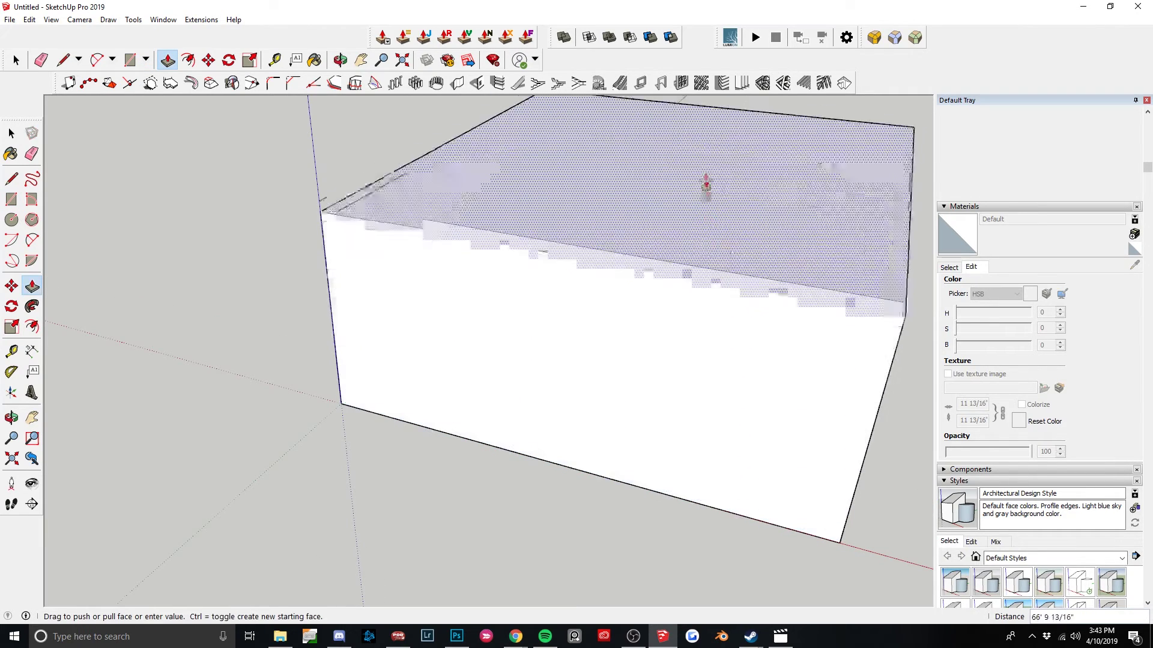
pyautogui.click(707, 186)
pyautogui.scroll(-3, 653, 386)
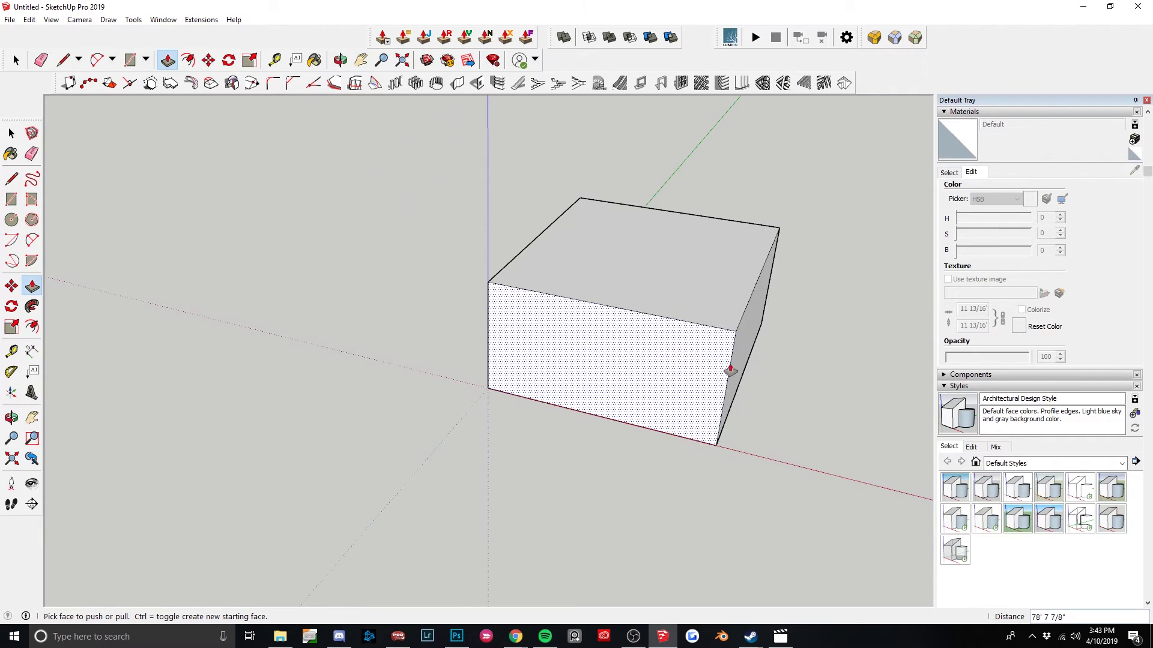
# Draw a rectangle on the block's underside from its front corner on the red axis, about 91' along the front edge.
pyautogui.moveTo(728, 368); pyautogui.dragTo(705, 314, button='middle')
pyautogui.scroll(2, 711, 288)
pyautogui.press('r')
pyautogui.click(712, 270)
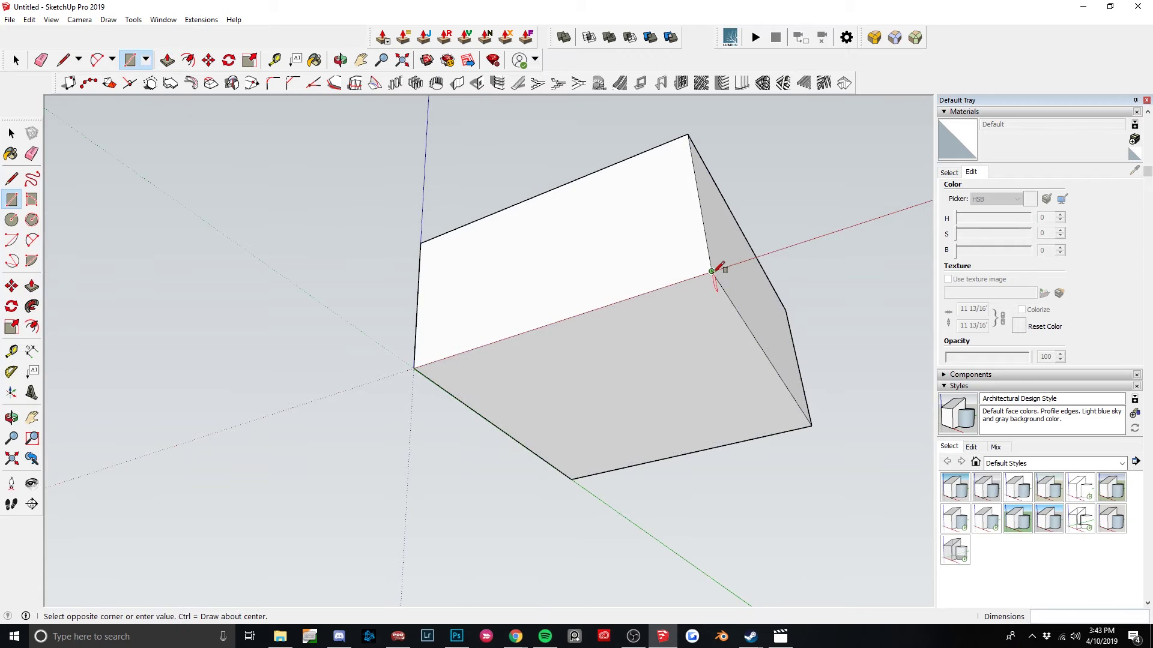
pyautogui.click(588, 393)
pyautogui.press('space')
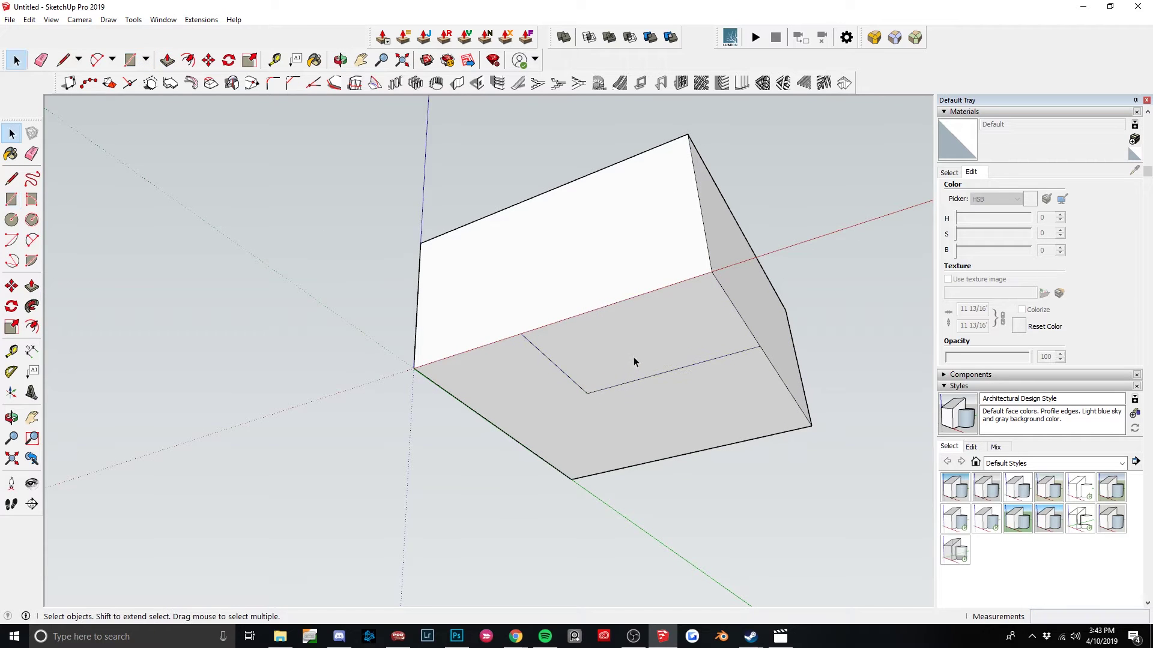
# Push the underside rectangle up into the block to cut a corner recess about 32' high.
pyautogui.click(635, 358)
pyautogui.press('p')
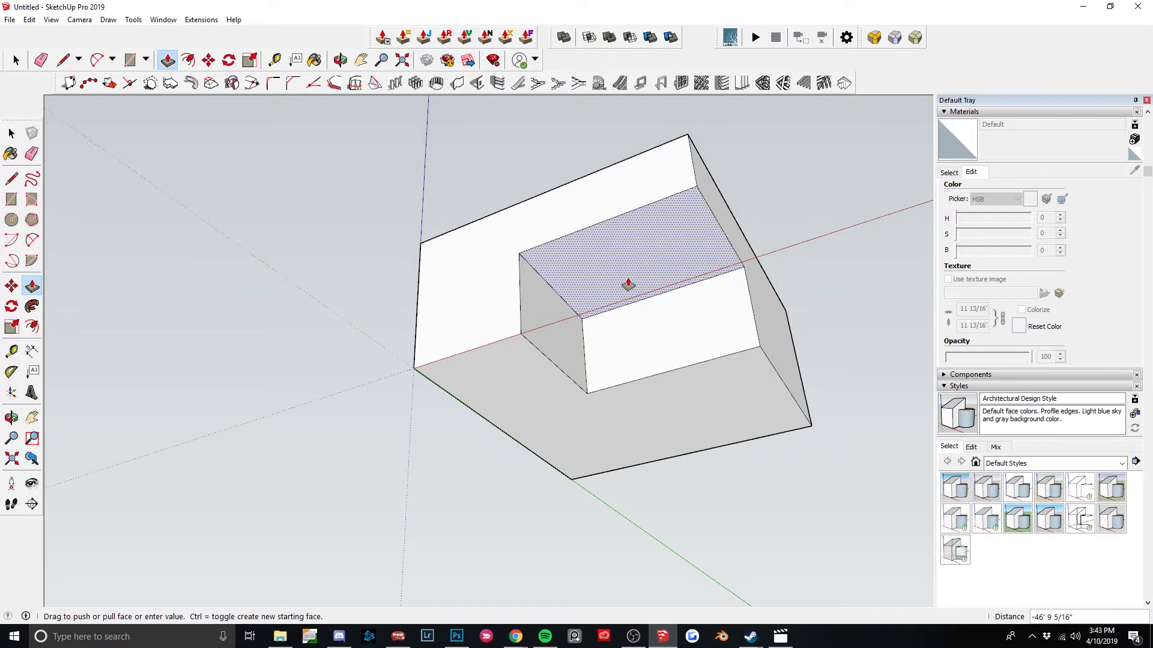
pyautogui.click(623, 309)
pyautogui.moveTo(628, 255); pyautogui.dragTo(640, 442, button='middle')
pyautogui.moveTo(746, 345); pyautogui.dragTo(718, 357, button='middle')
# Select all of the block's connected geometry and make it a group.
pyautogui.press('space')
pyautogui.click(680, 314)
pyautogui.tripleClick(681, 318)
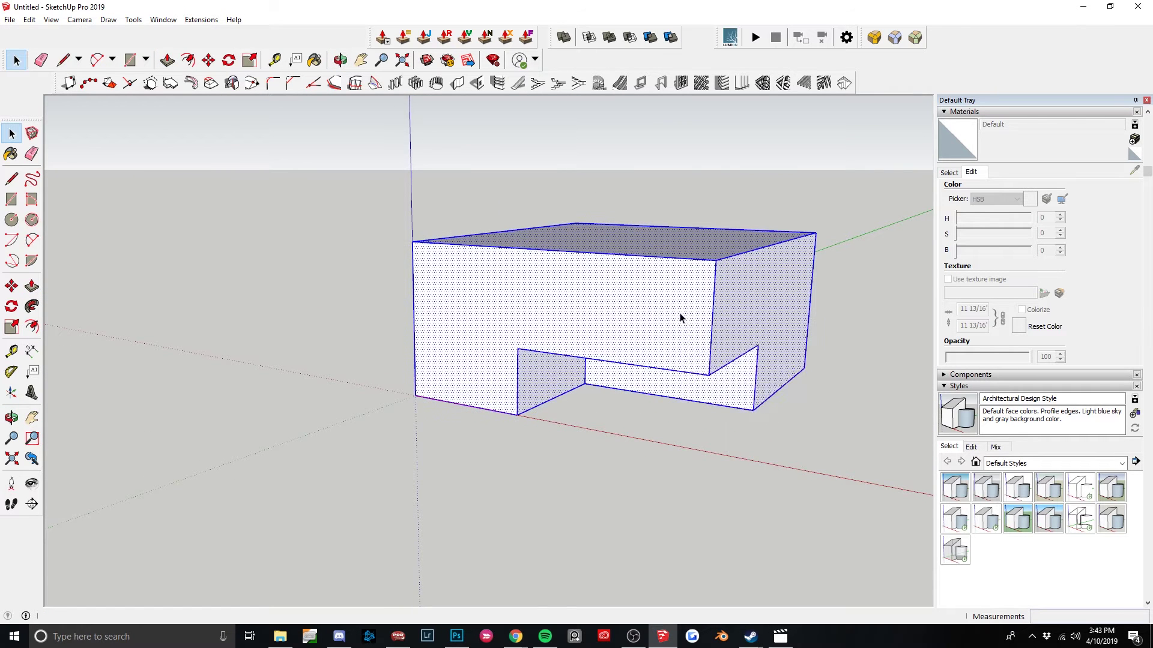
pyautogui.rightClick(680, 319)
pyautogui.click(763, 425)
pyautogui.moveTo(763, 425); pyautogui.dragTo(568, 411, button='middle')
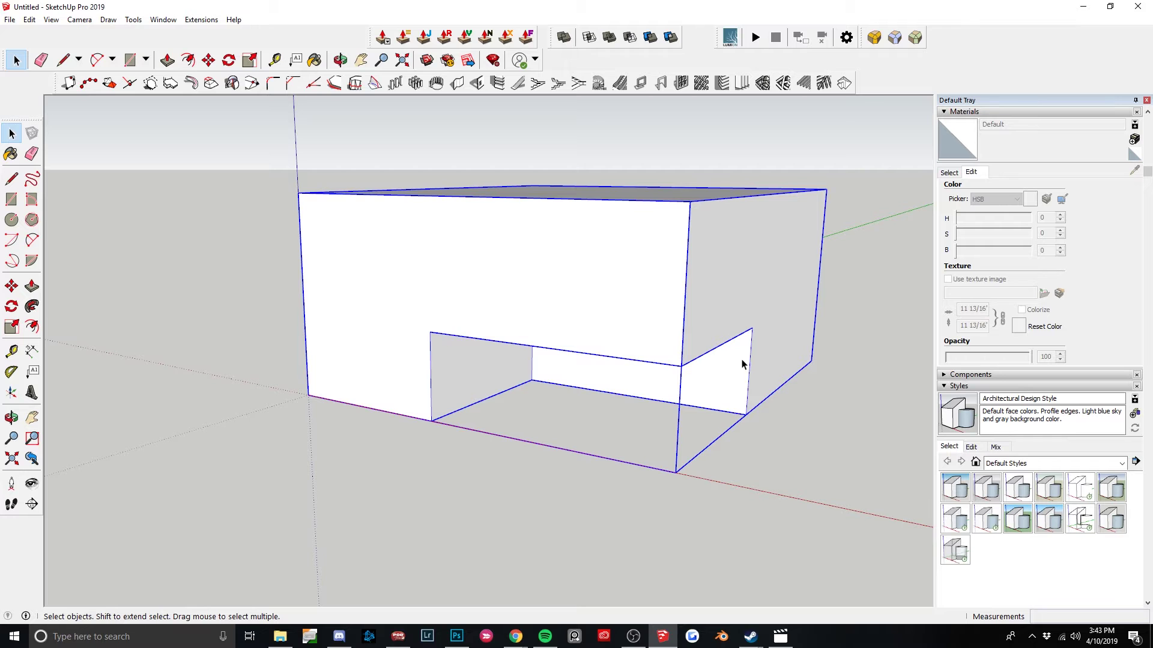
# Draw rectangles across both open sides of the corner recess, flush with the building's outer faces.
pyautogui.scroll(-5, 689, 378)
pyautogui.moveTo(666, 458); pyautogui.dragTo(613, 456, button='middle')
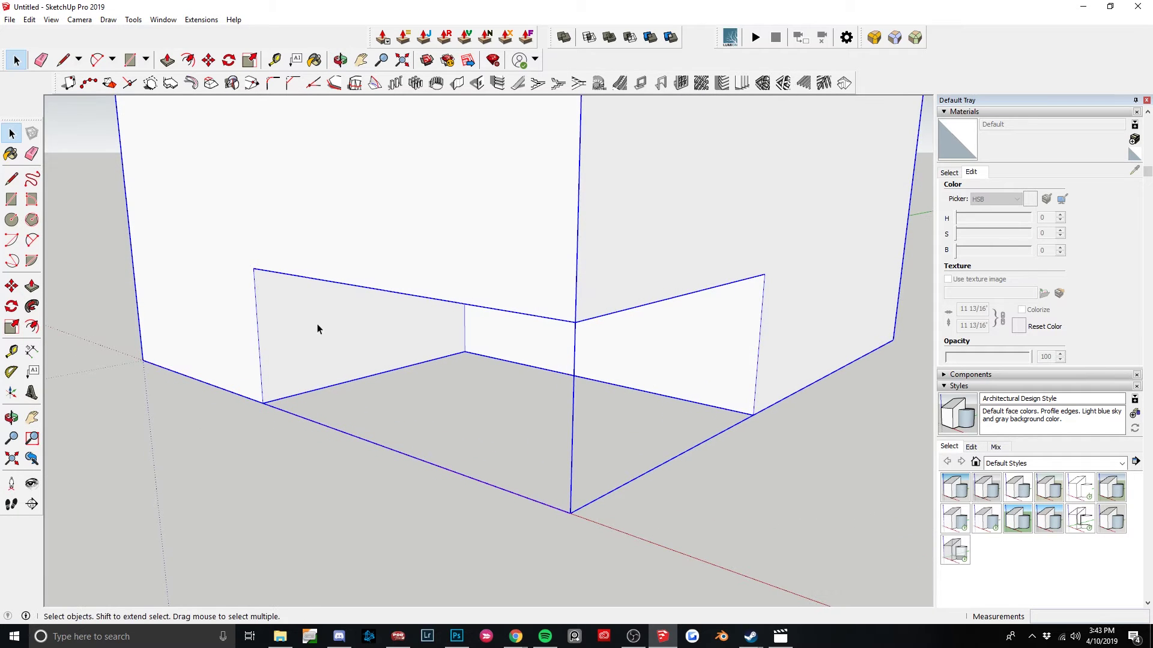
pyautogui.press('r')
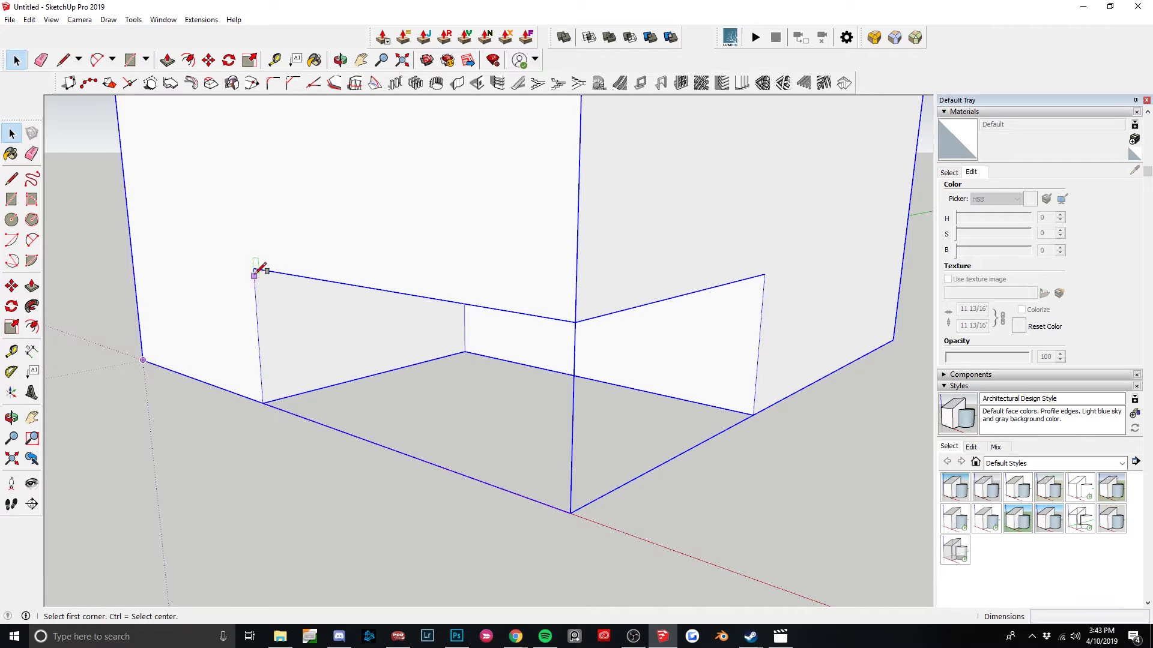
pyautogui.click(253, 268)
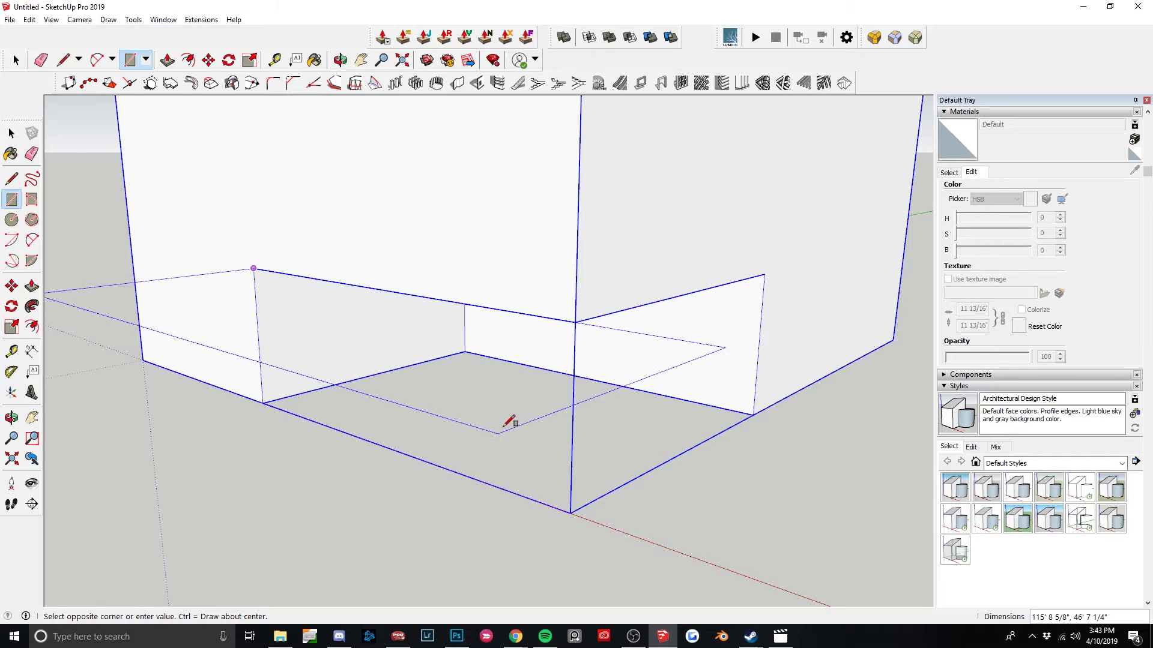
pyautogui.click(465, 352)
pyautogui.click(575, 323)
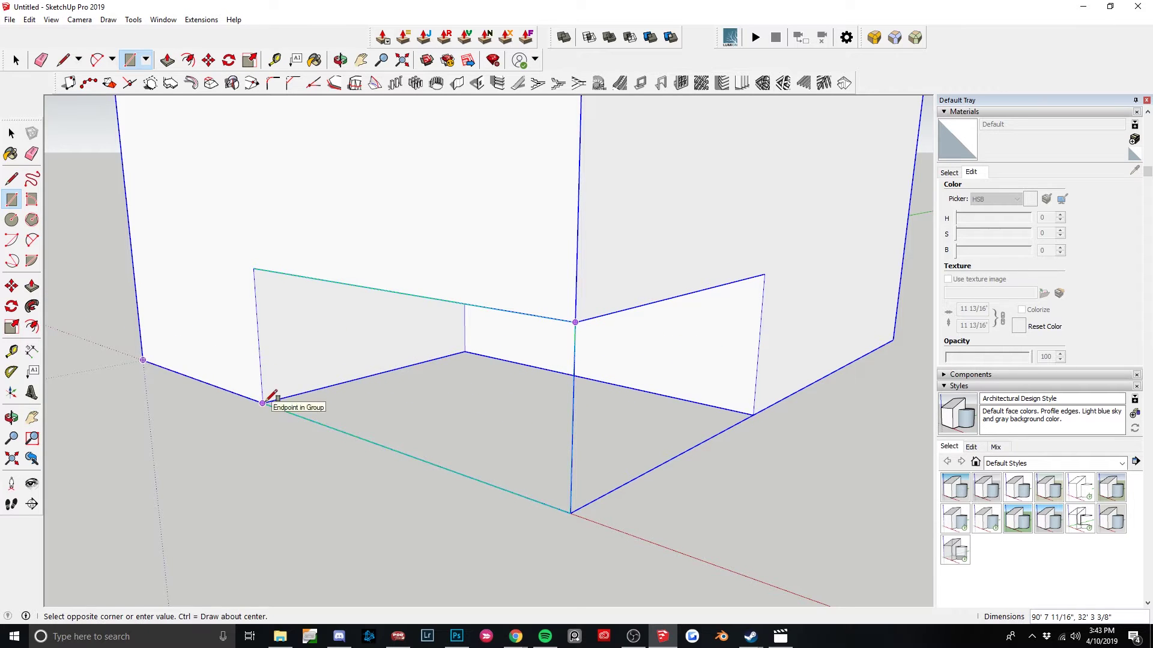
pyautogui.click(262, 402)
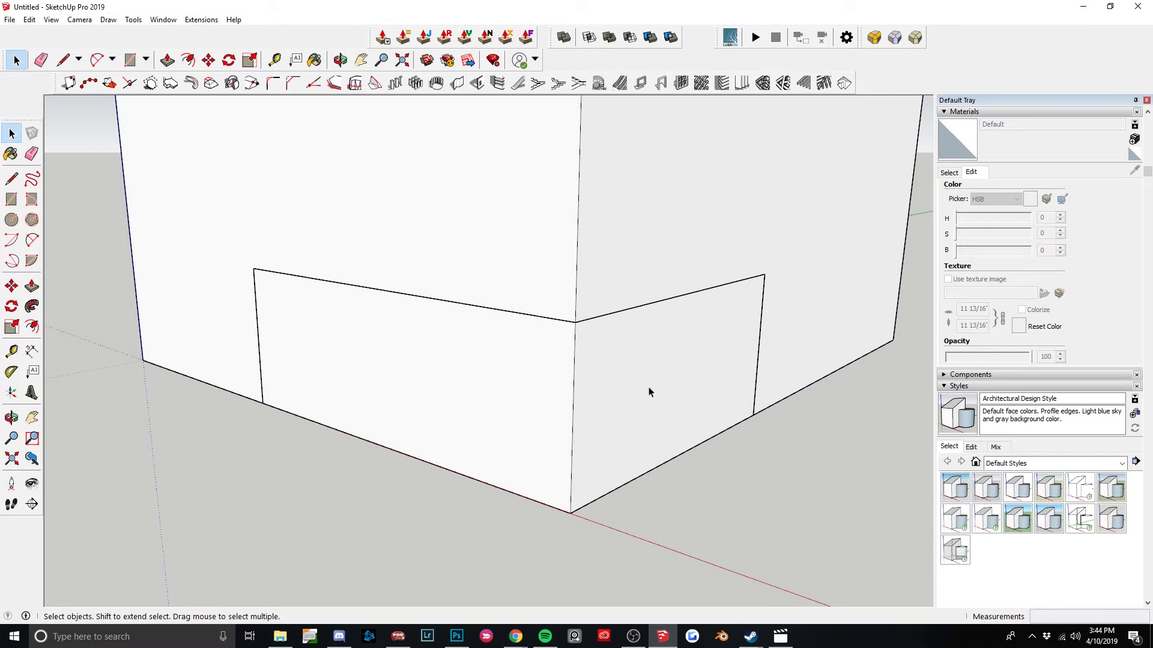
# Select both recess panels and move them 6" inward along the red axis, plus inward along the green axis.
pyautogui.tripleClick(649, 388)
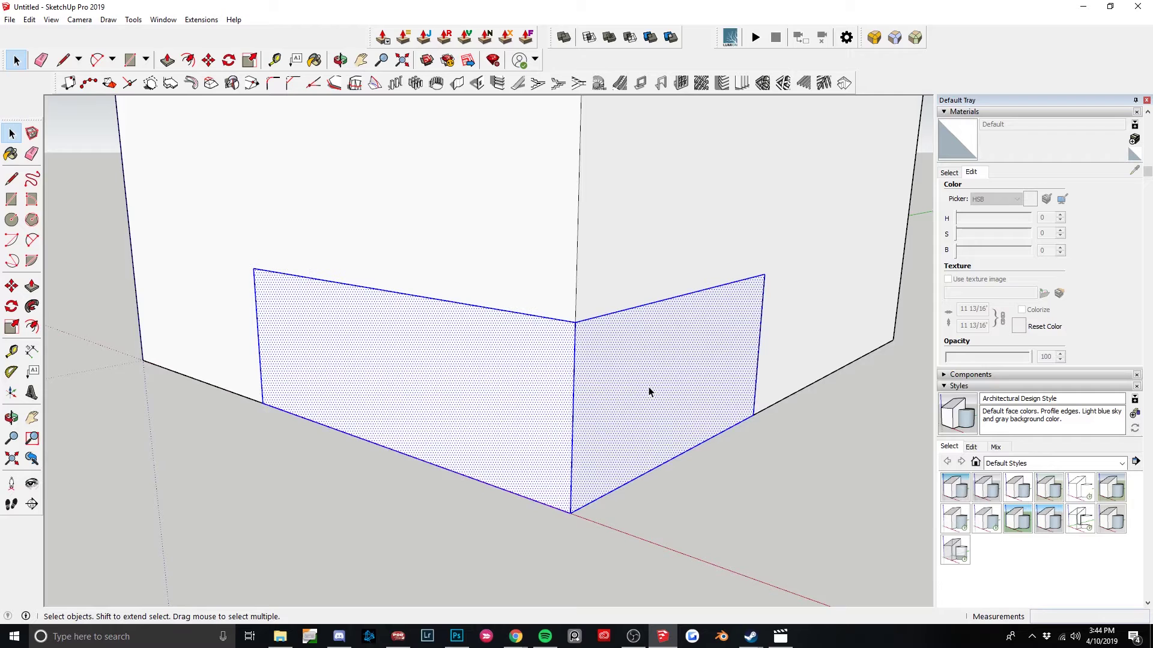
pyautogui.press('m')
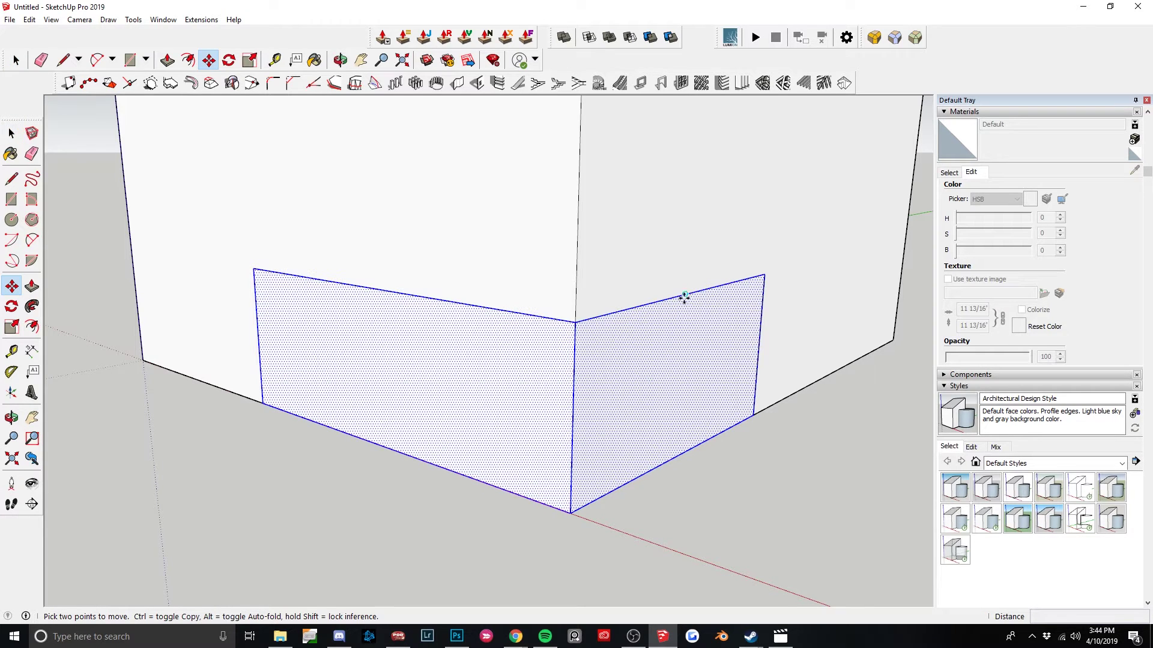
pyautogui.click(681, 297)
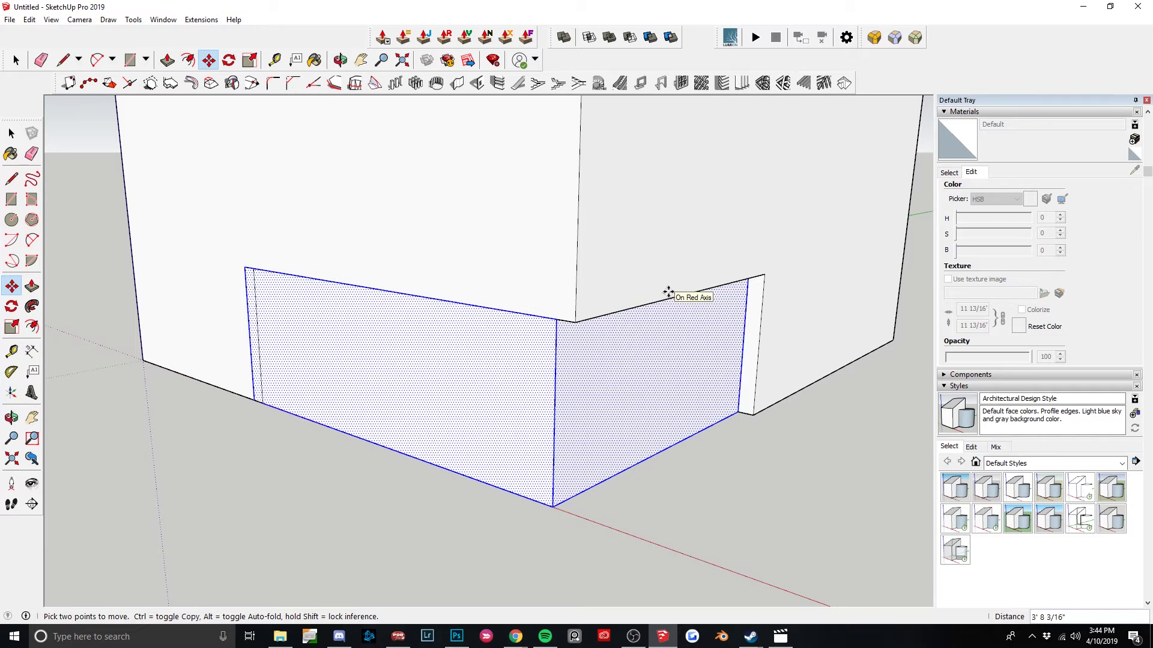
pyautogui.press('Return')
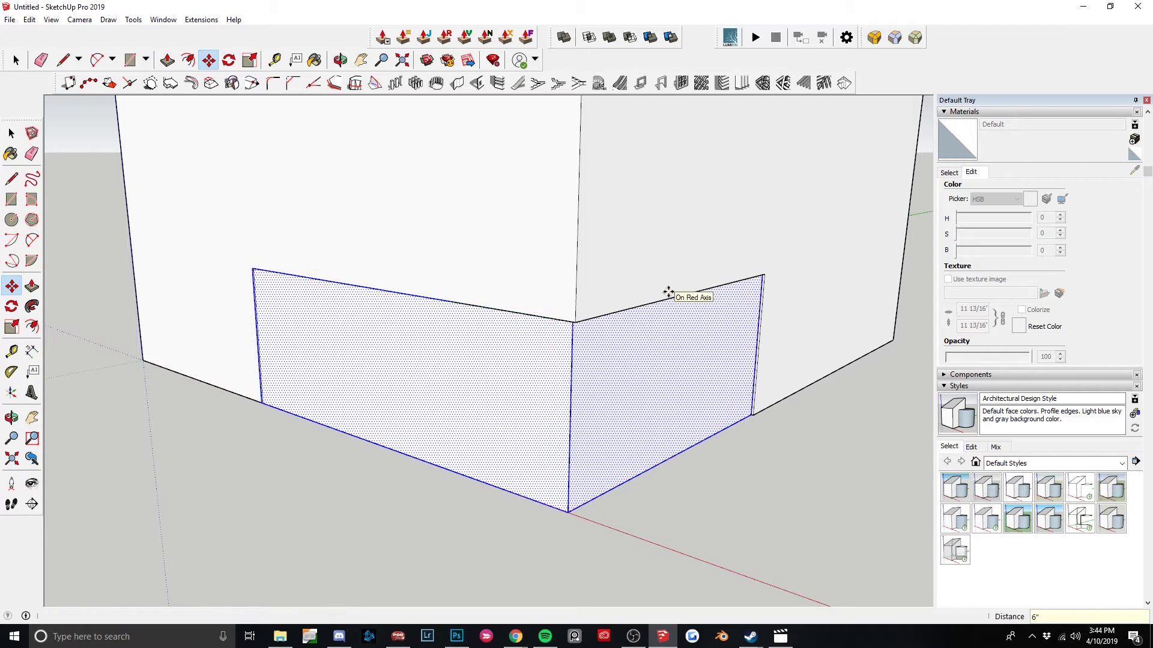
pyautogui.click(424, 389)
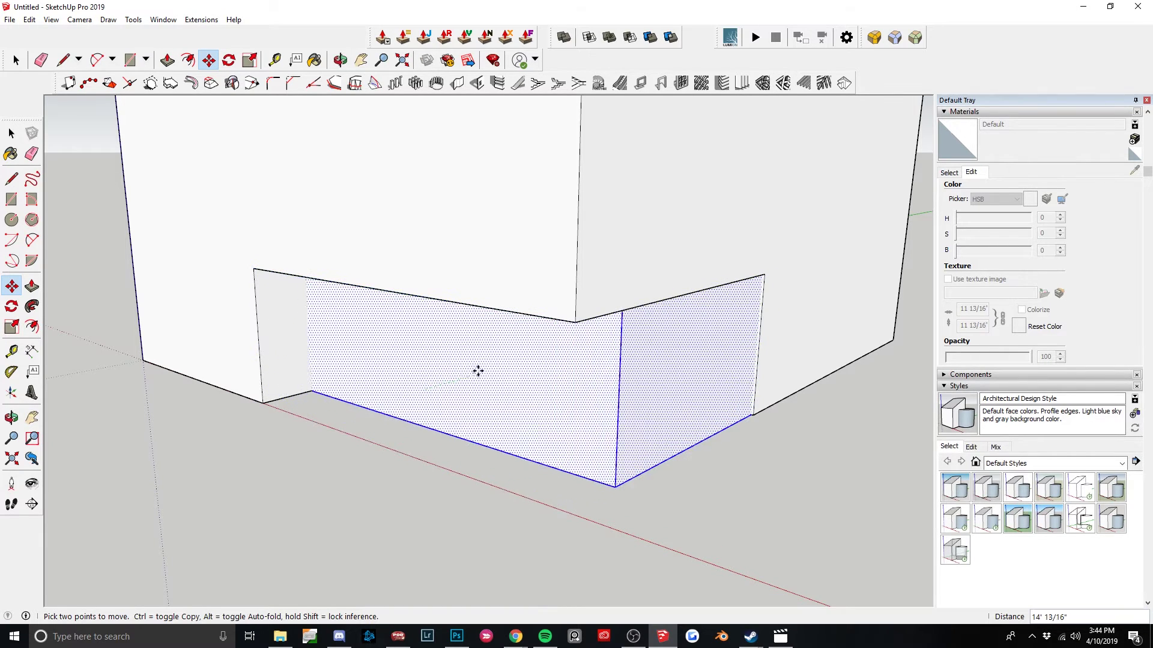
pyautogui.press('space')
# Make the two recess panels a group and open that group for editing.
pyautogui.click(506, 398)
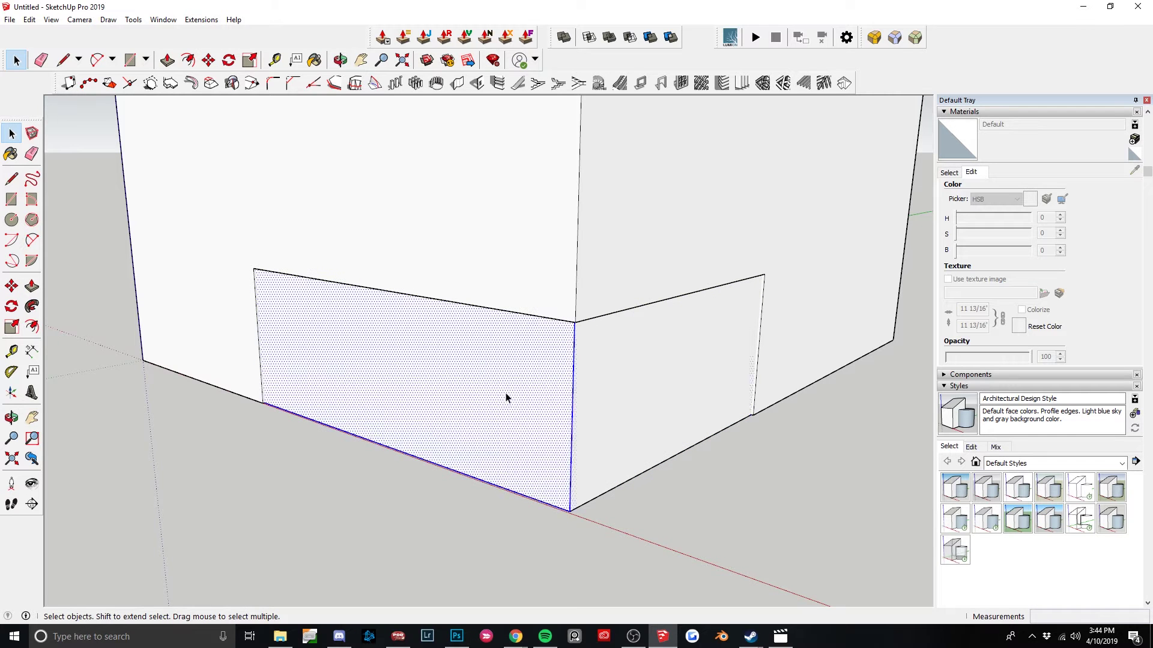
pyautogui.keyDown('shift'); pyautogui.click(660, 372); pyautogui.keyUp('shift')
pyautogui.rightClick(507, 395)
pyautogui.click(599, 498)
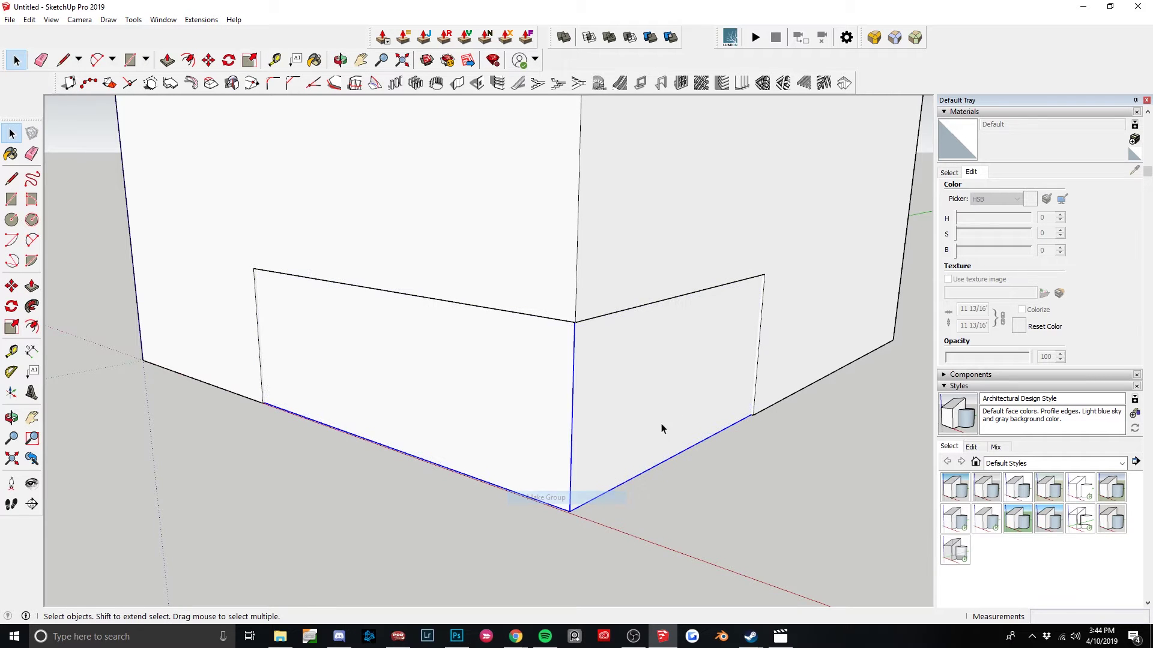
pyautogui.scroll(6, 664, 430)
pyautogui.scroll(-5, 771, 344)
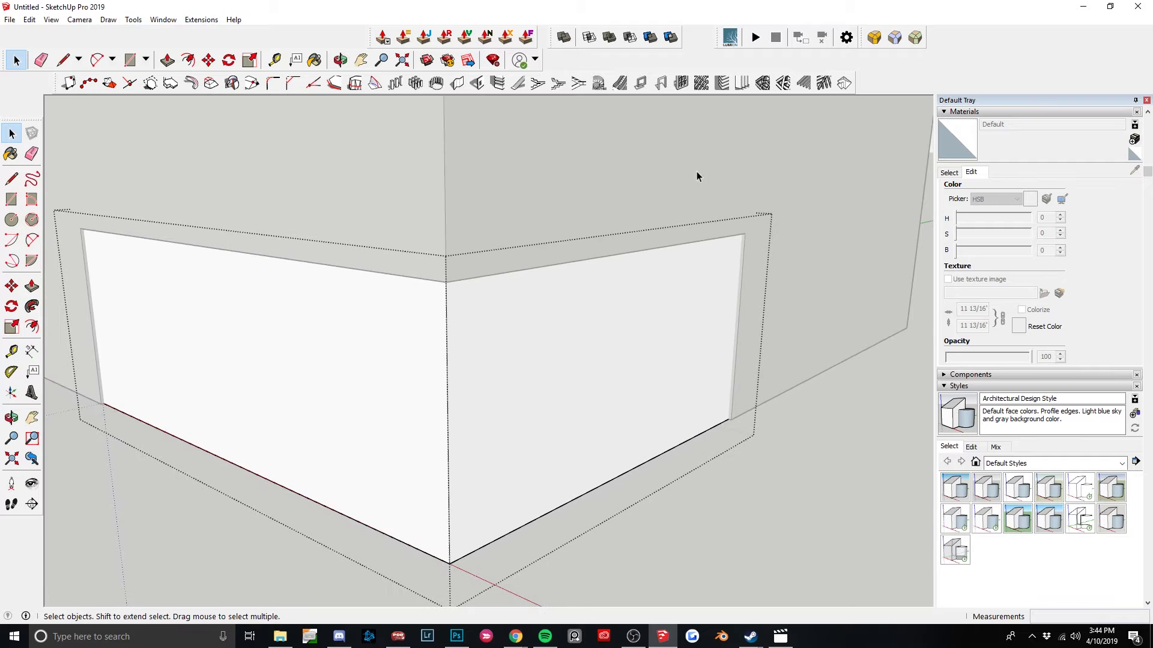
# Move the outer vertical edge of the panel parallel to the green axis to meet the recess's side wall.
pyautogui.scroll(5, 826, 466)
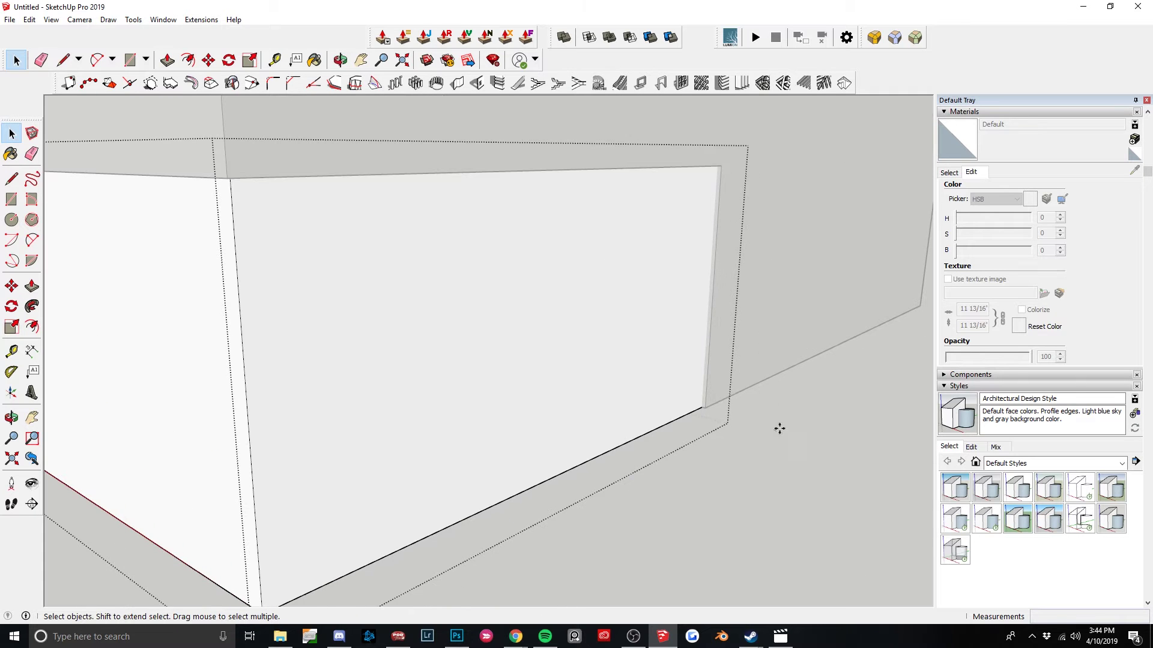
pyautogui.press('m')
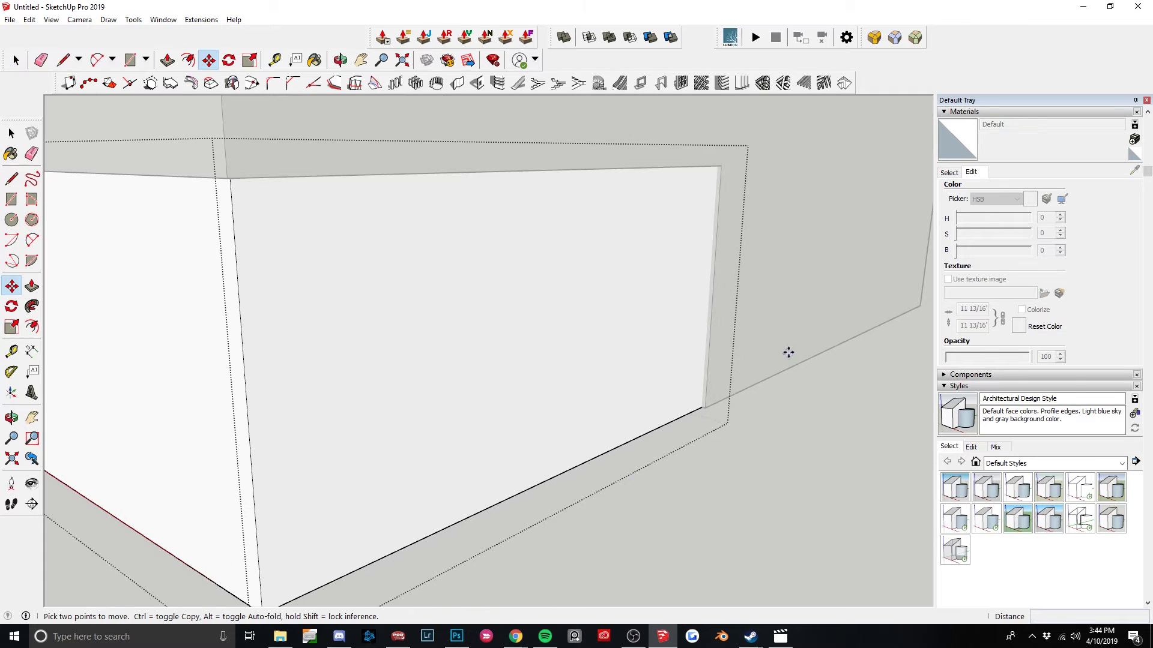
pyautogui.click(786, 353)
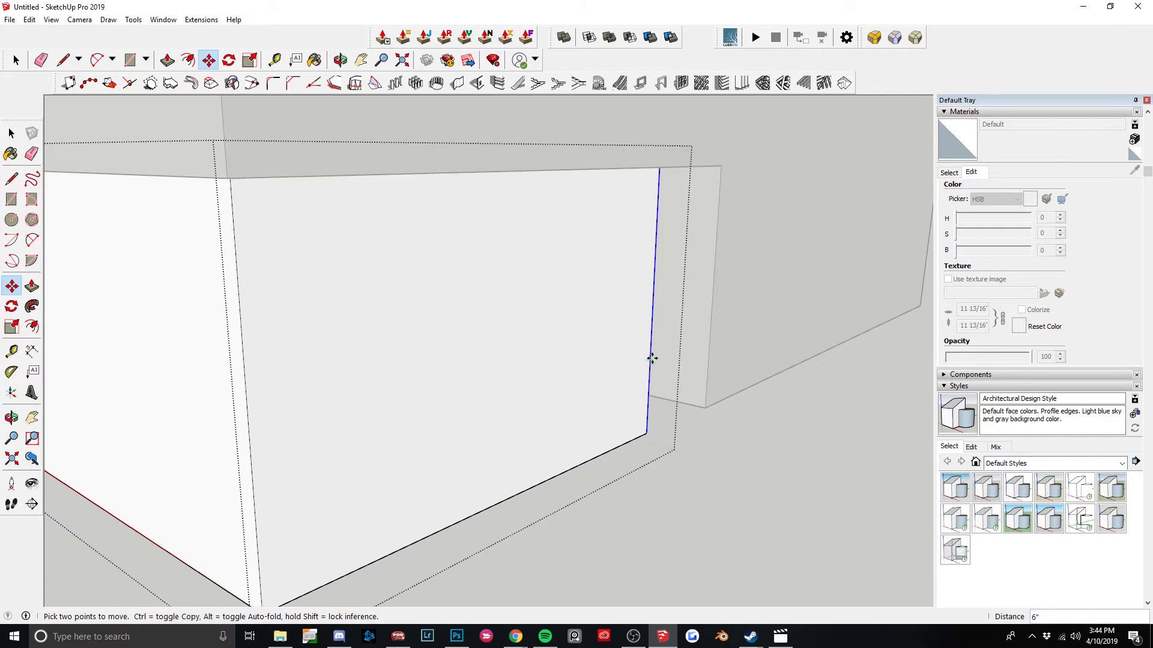
pyautogui.click(689, 340)
pyautogui.scroll(-4, 591, 396)
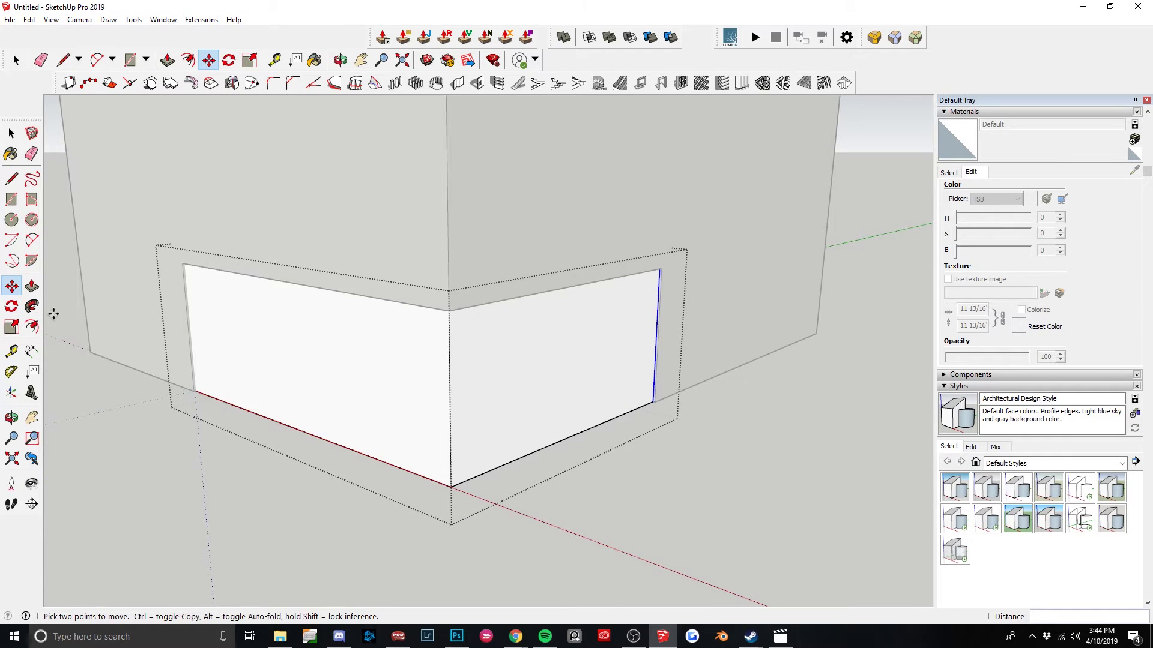
# Move the outer vertical edge of the panel along the red axis to line up with the recess's side wall.
pyautogui.scroll(3, 51, 313)
pyautogui.press('space')
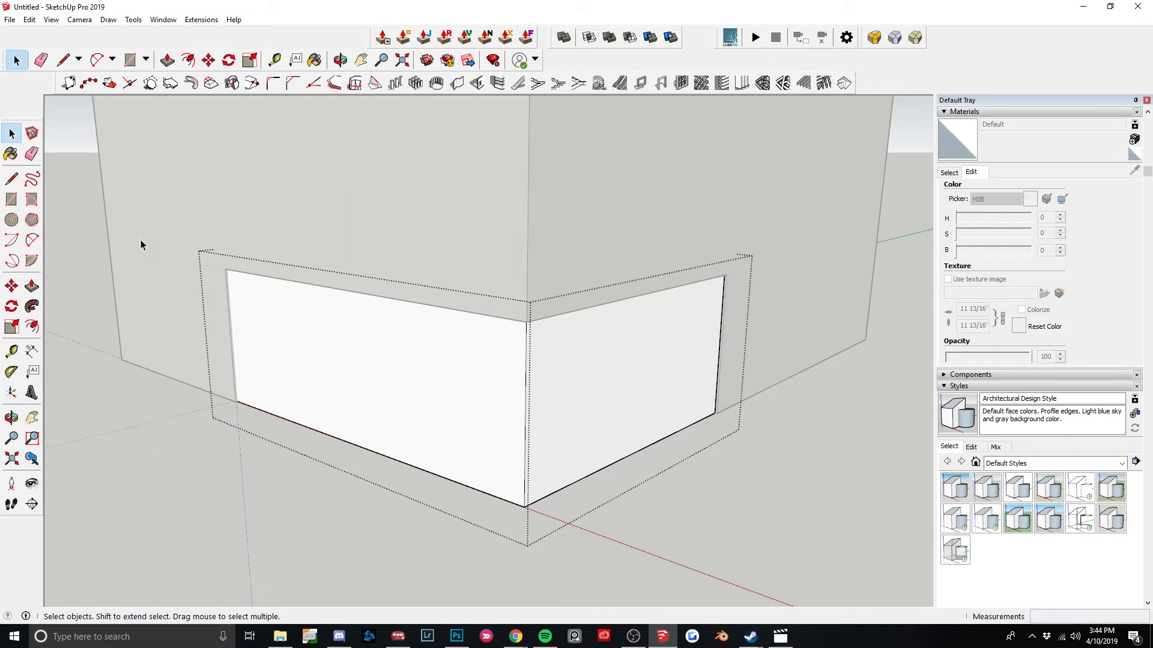
pyautogui.scroll(2, 200, 368)
pyautogui.press('m')
pyautogui.click(160, 326)
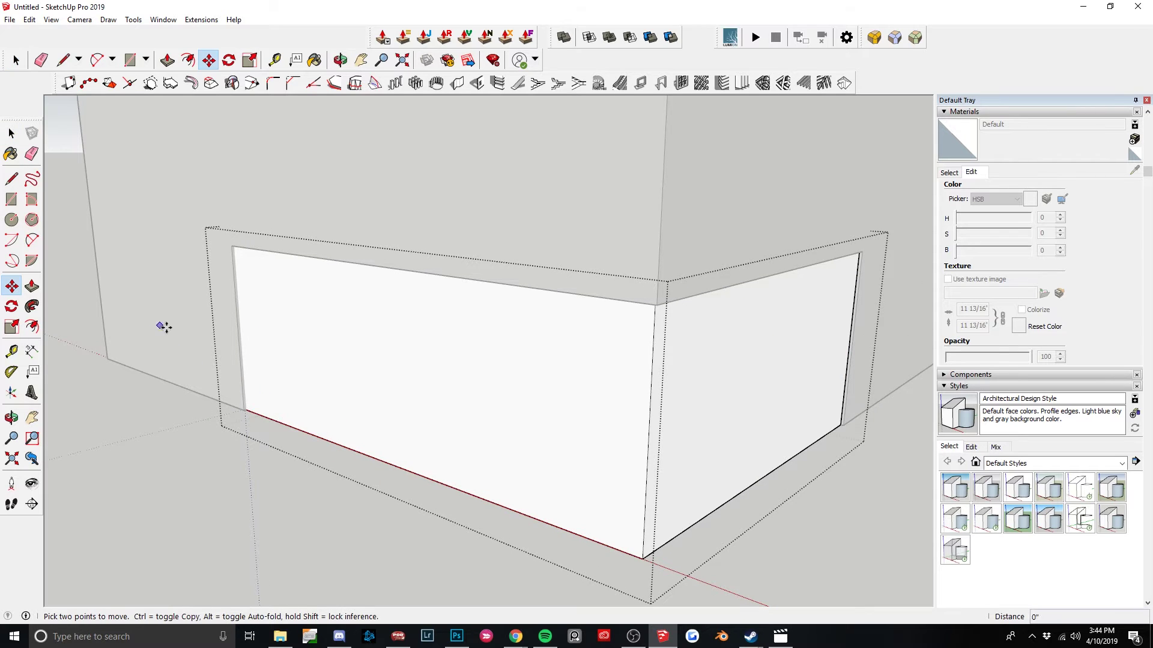
pyautogui.click(200, 338)
pyautogui.click(293, 355)
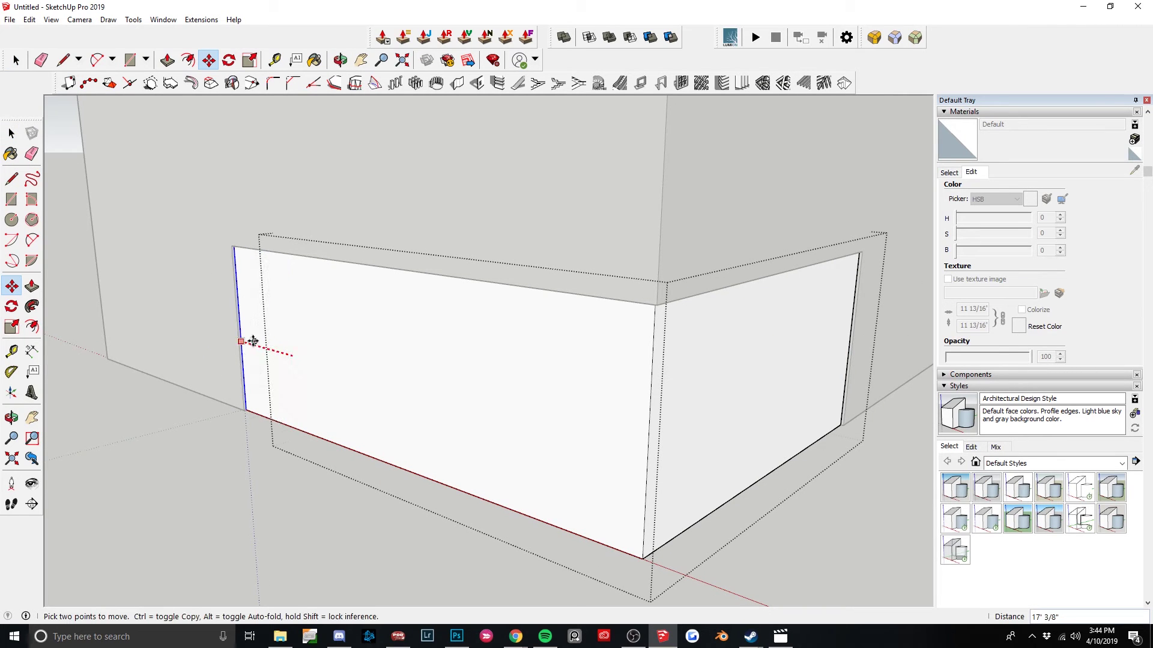
pyautogui.click(251, 341)
pyautogui.scroll(-3, 311, 463)
pyautogui.press('space')
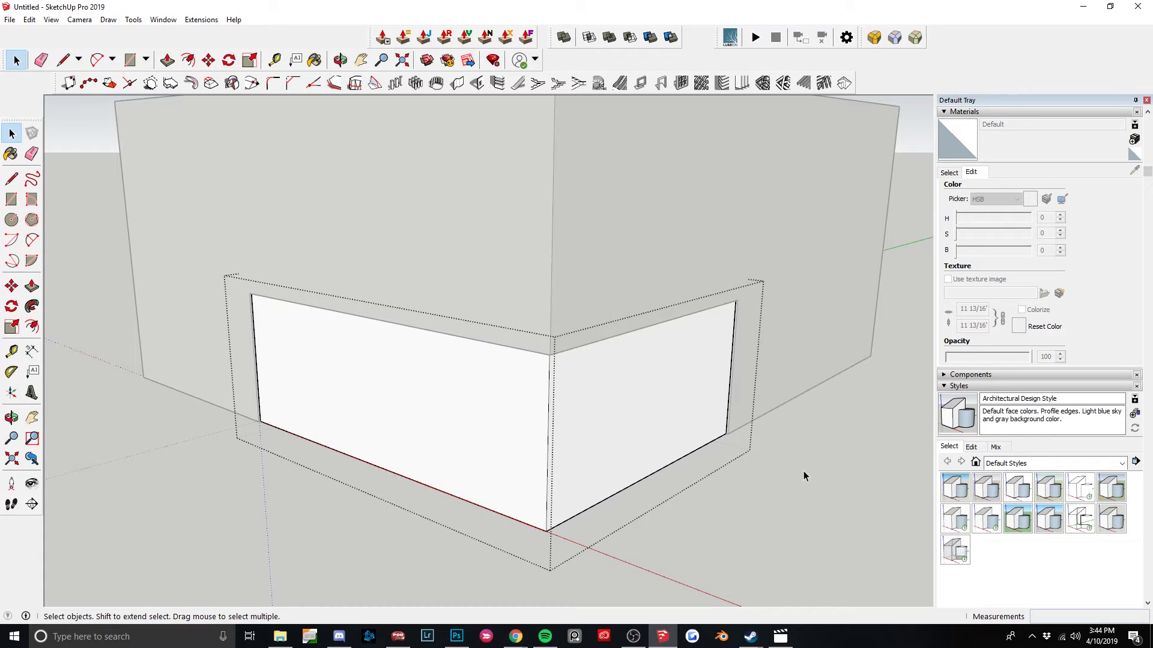
# Paint both recess panels with the Translucent Glass Tinted material from the Glass and Mirrors collection.
pyautogui.press('b')
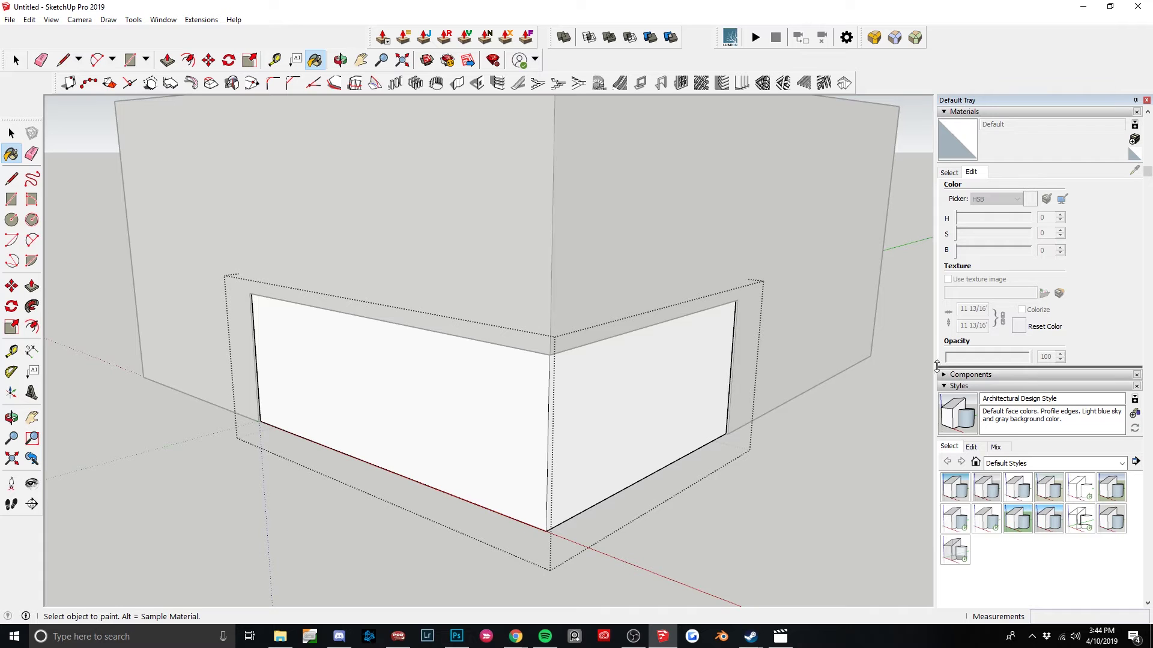
pyautogui.click(949, 172)
pyautogui.click(1022, 190)
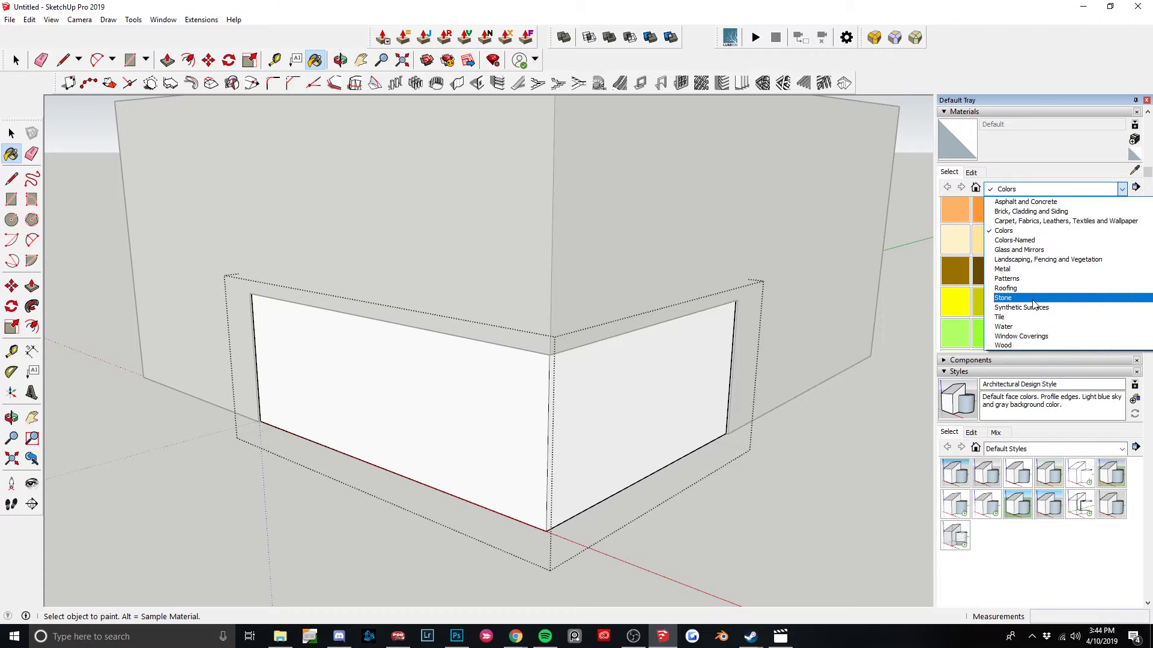
pyautogui.click(1040, 249)
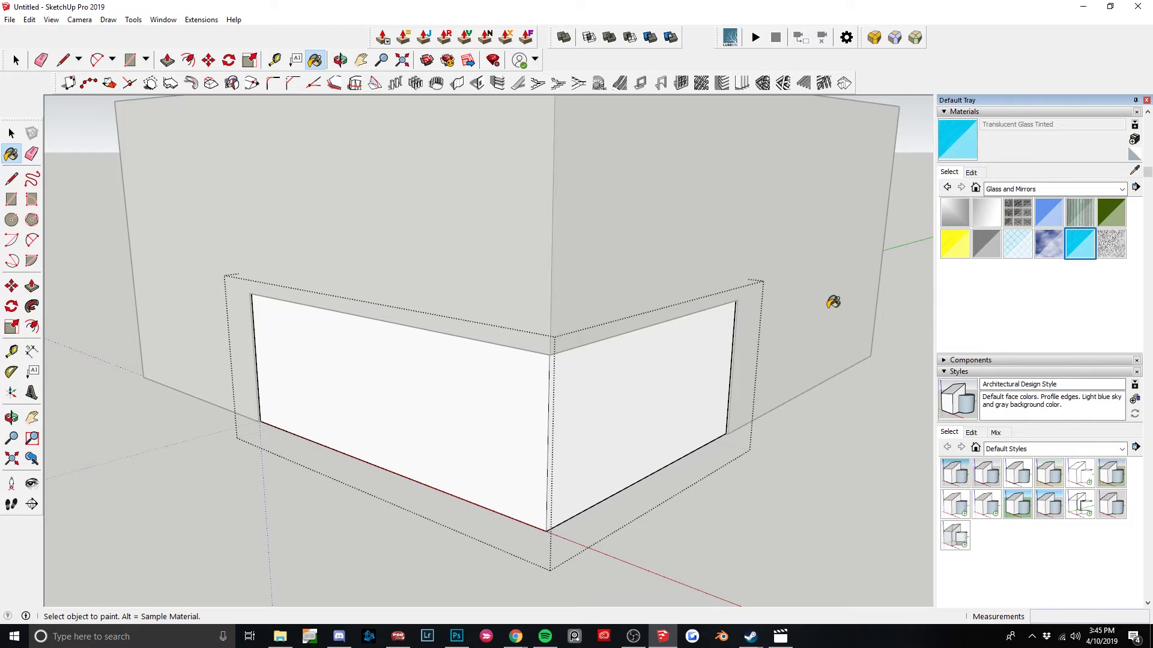
pyautogui.click(648, 375)
pyautogui.click(500, 408)
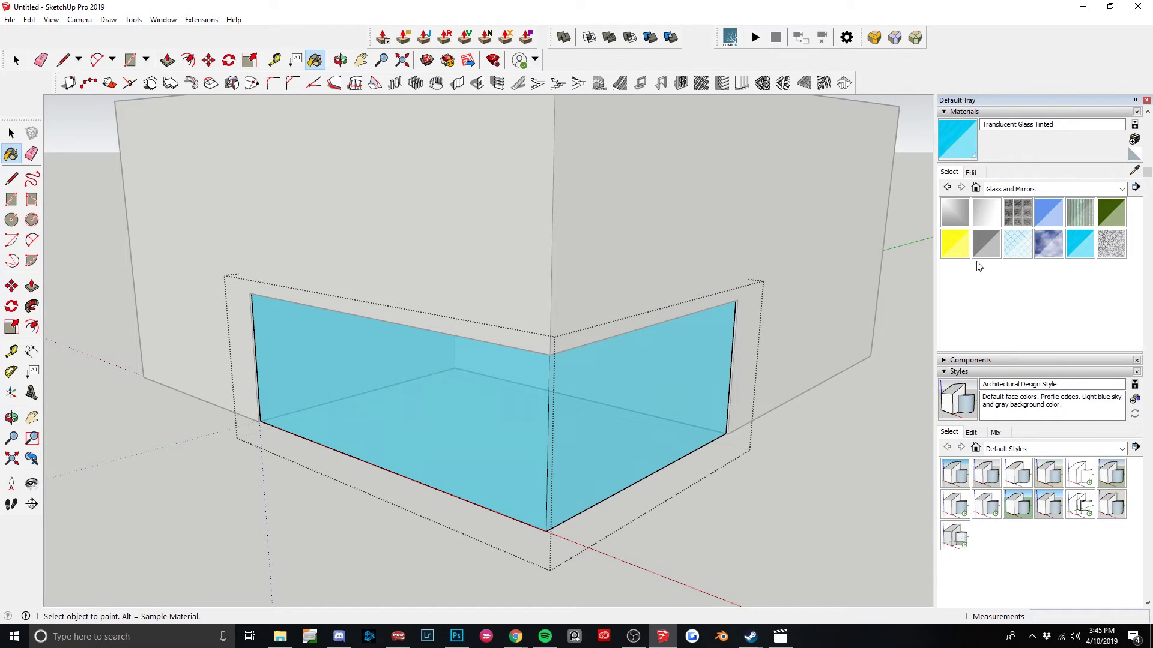
# Lower the saturation of the Translucent Glass Tinted material to 13 and leave the panel group.
pyautogui.press('space')
pyautogui.click(970, 173)
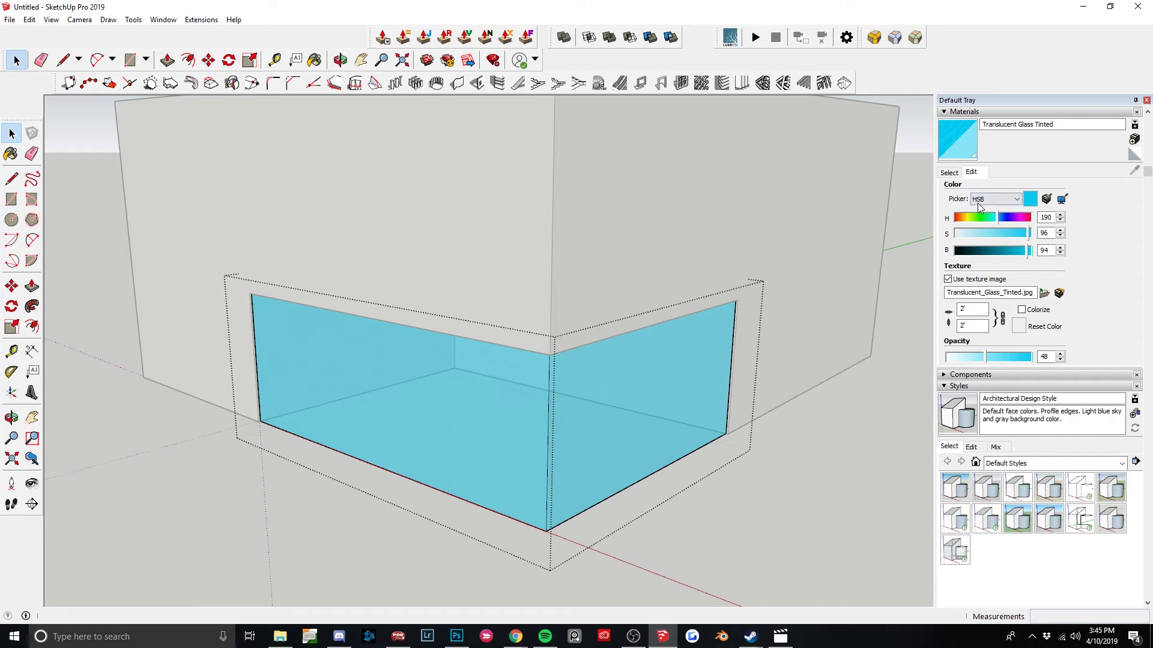
pyautogui.moveTo(1030, 234); pyautogui.dragTo(967, 235)
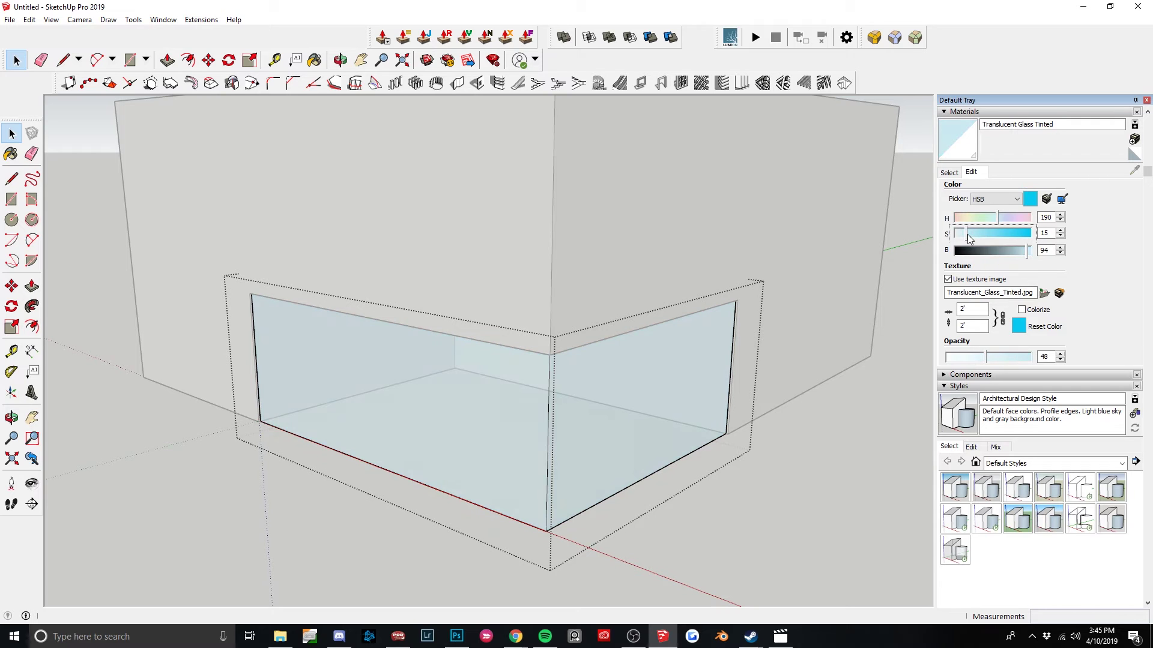
pyautogui.click(827, 472)
# Draw a 4" by 4" square on the ground at the outer bottom corner where the two glass panels meet.
pyautogui.moveTo(826, 468); pyautogui.dragTo(751, 358, button='middle')
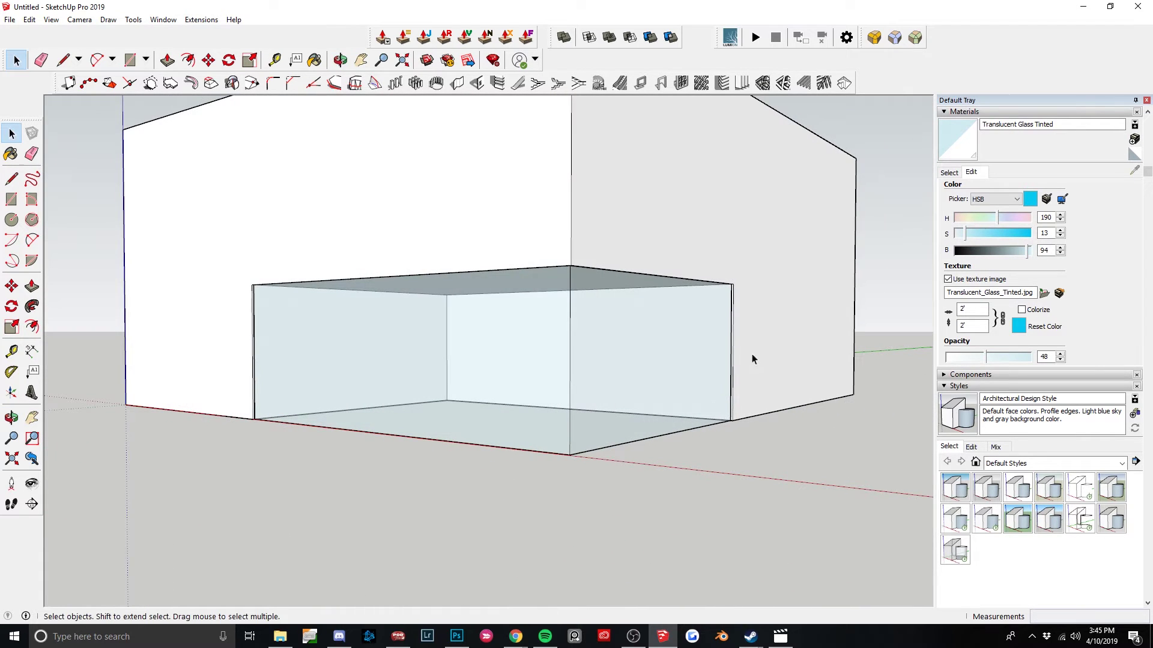
pyautogui.click(558, 342)
pyautogui.moveTo(586, 368); pyautogui.dragTo(590, 392, button='middle')
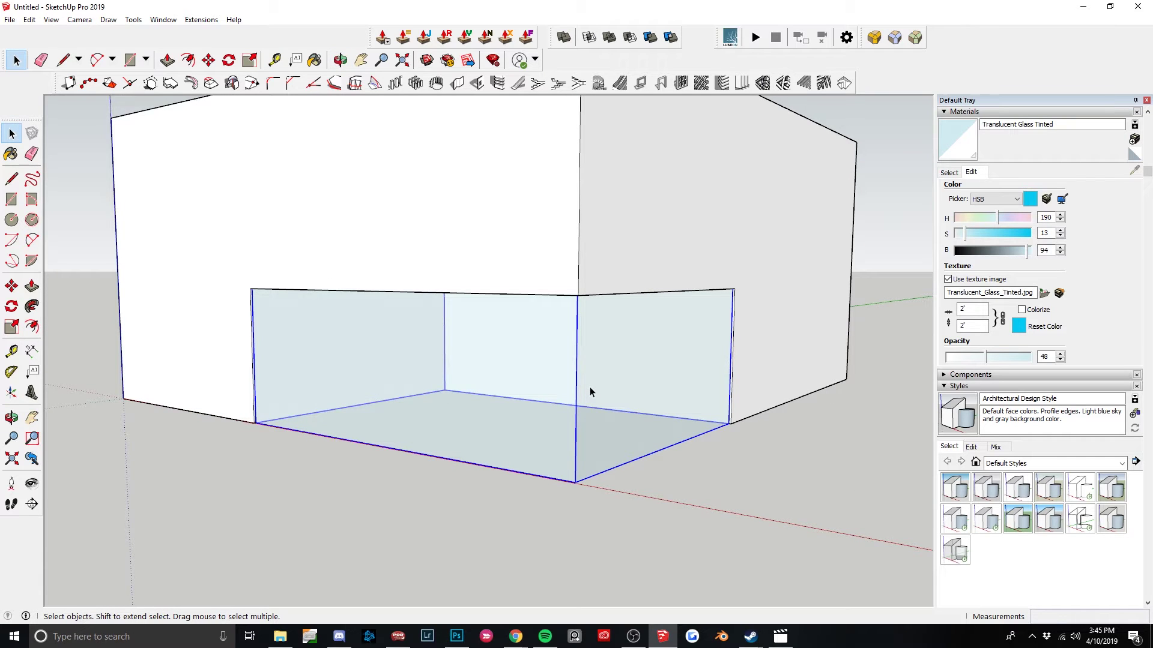
pyautogui.moveTo(583, 484); pyautogui.dragTo(537, 536, button='middle')
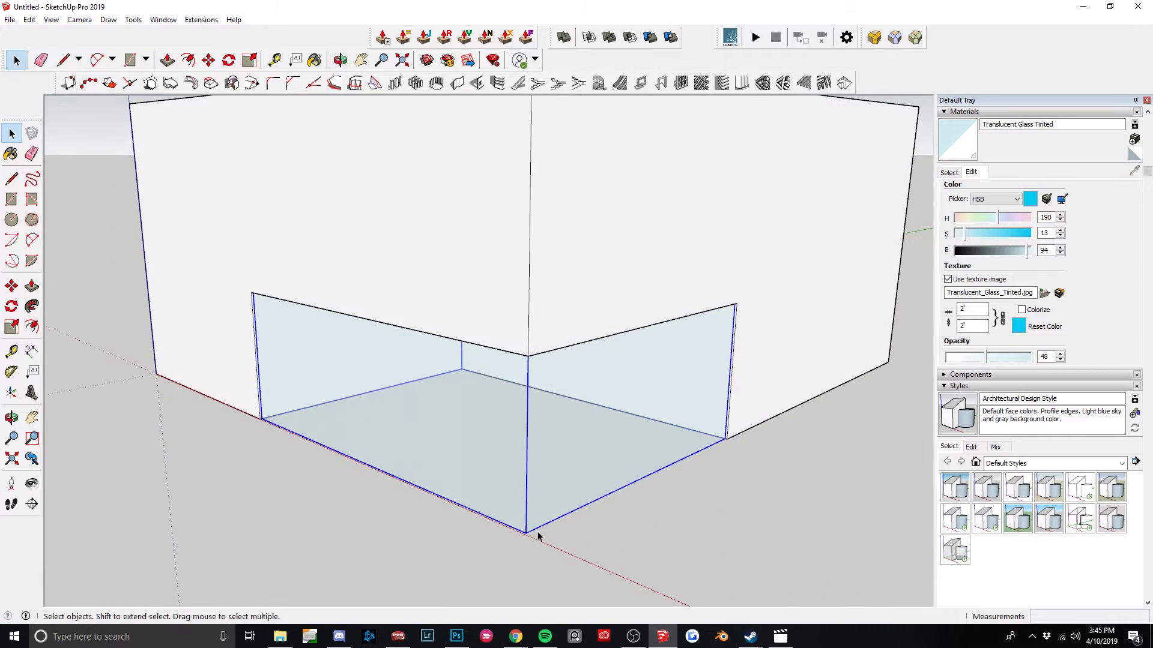
pyautogui.scroll(5, 542, 525)
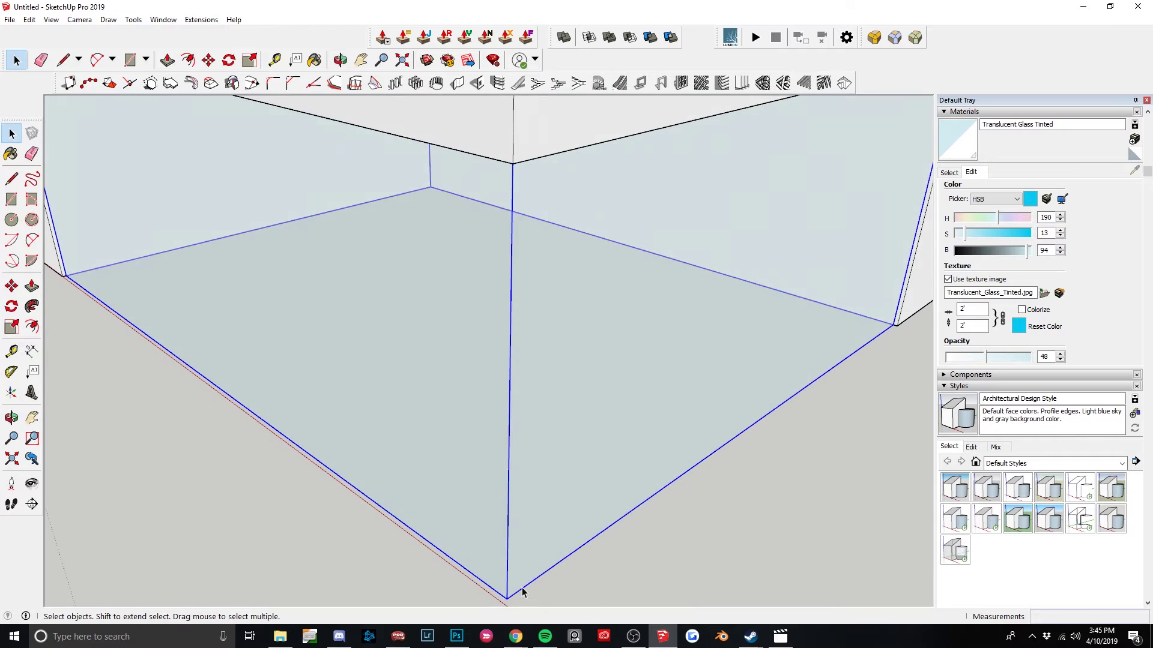
pyautogui.moveTo(522, 589); pyautogui.dragTo(573, 480, button='middle')
pyautogui.press('r')
pyautogui.scroll(1, 577, 482)
pyautogui.click(555, 482)
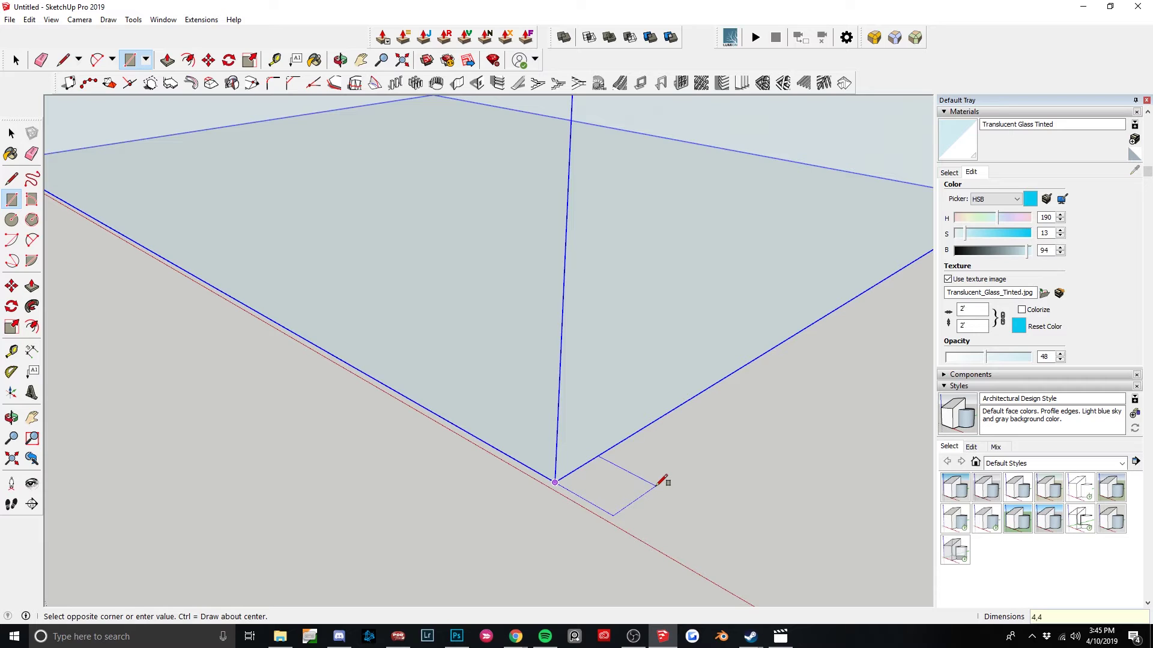
pyautogui.press('Escape')
pyautogui.press('space')
pyautogui.scroll(5, 563, 475)
# Select the 4" square and move it so that it is centred on the glass corner.
pyautogui.click(553, 535)
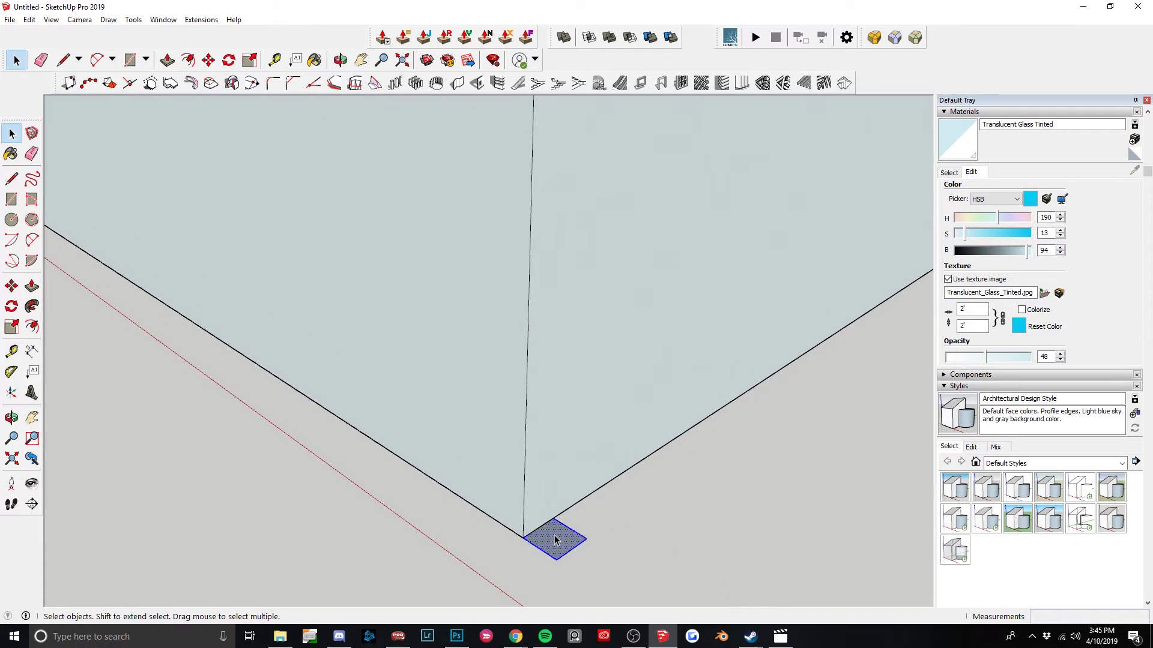
pyautogui.press('m')
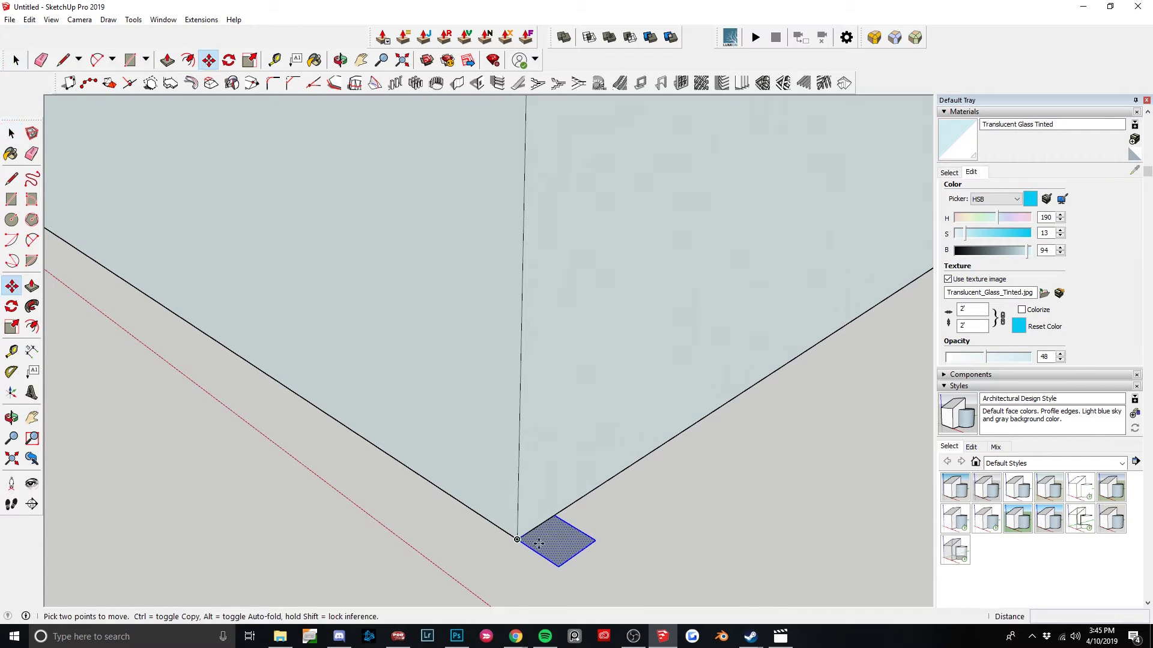
pyautogui.click(575, 526)
pyautogui.click(520, 540)
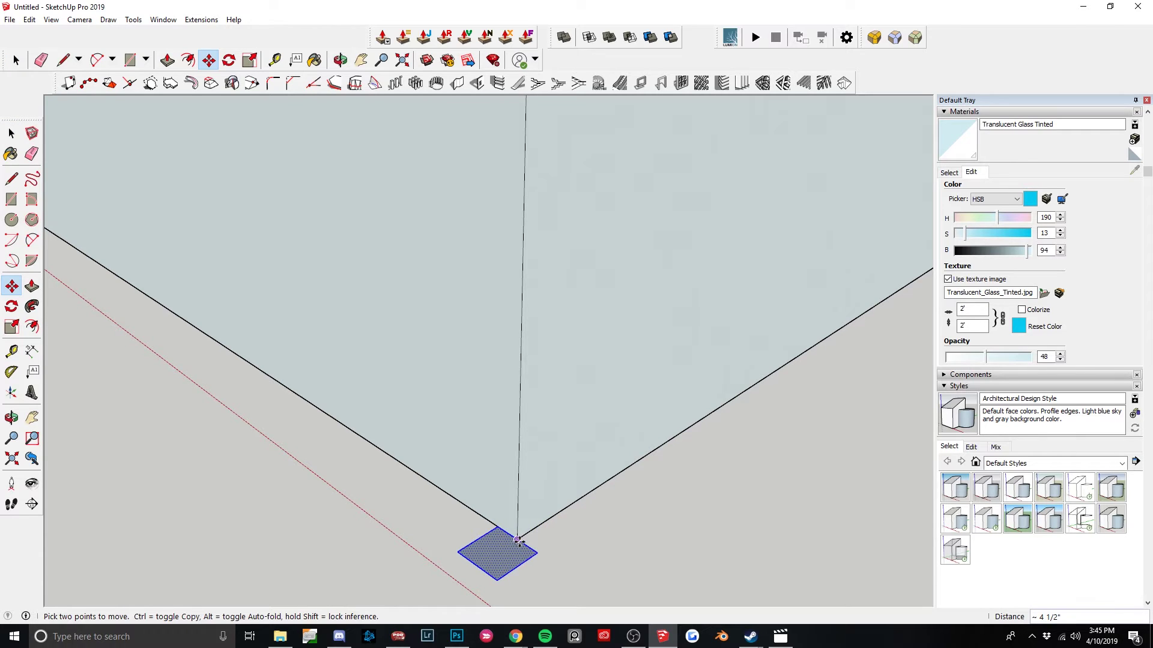
pyautogui.scroll(1, 515, 559)
pyautogui.click(516, 575)
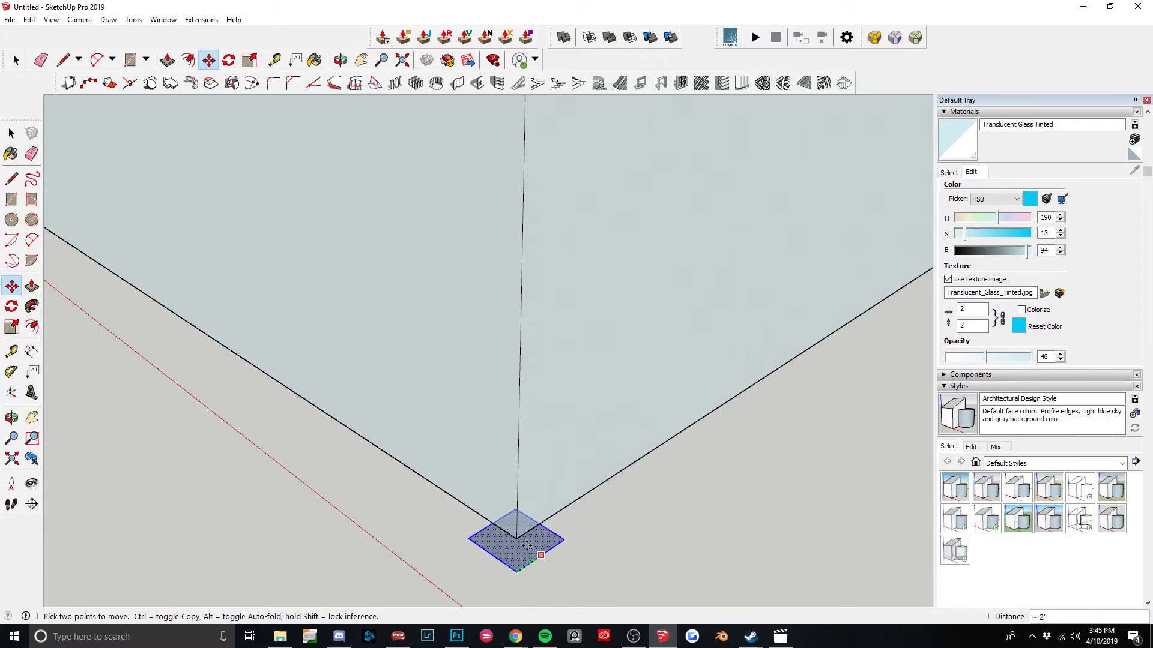
pyautogui.click(515, 538)
pyautogui.scroll(-2, 525, 522)
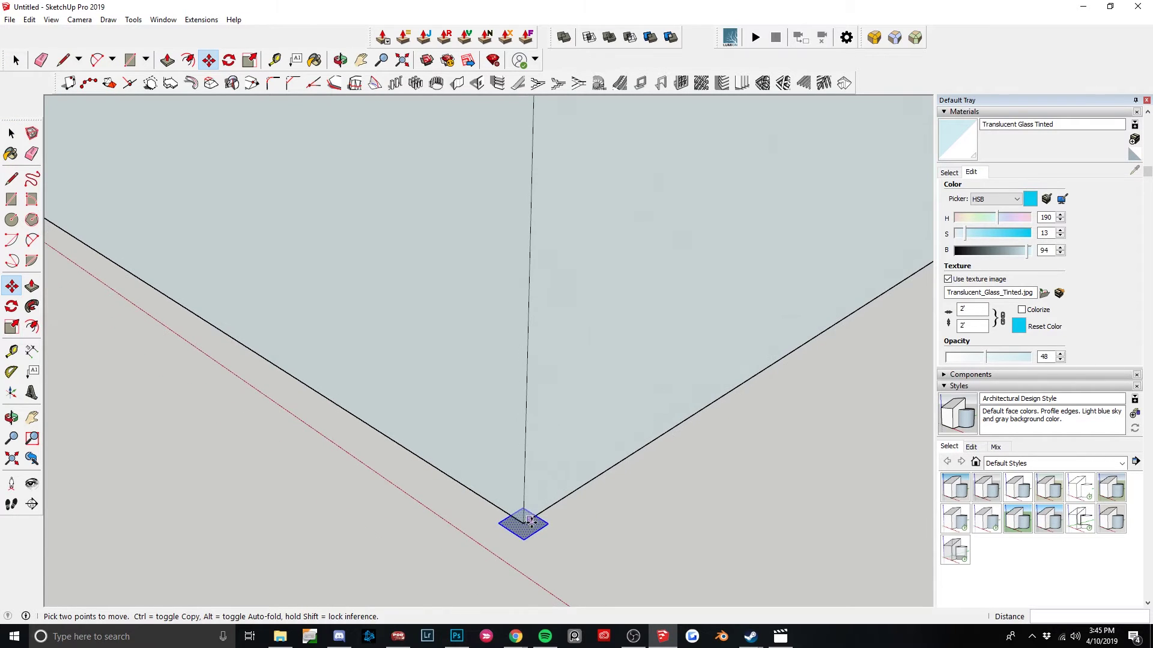
# Extrude the centred 4" square up to the top corner of the glass.
pyautogui.press('p')
pyautogui.click(523, 524)
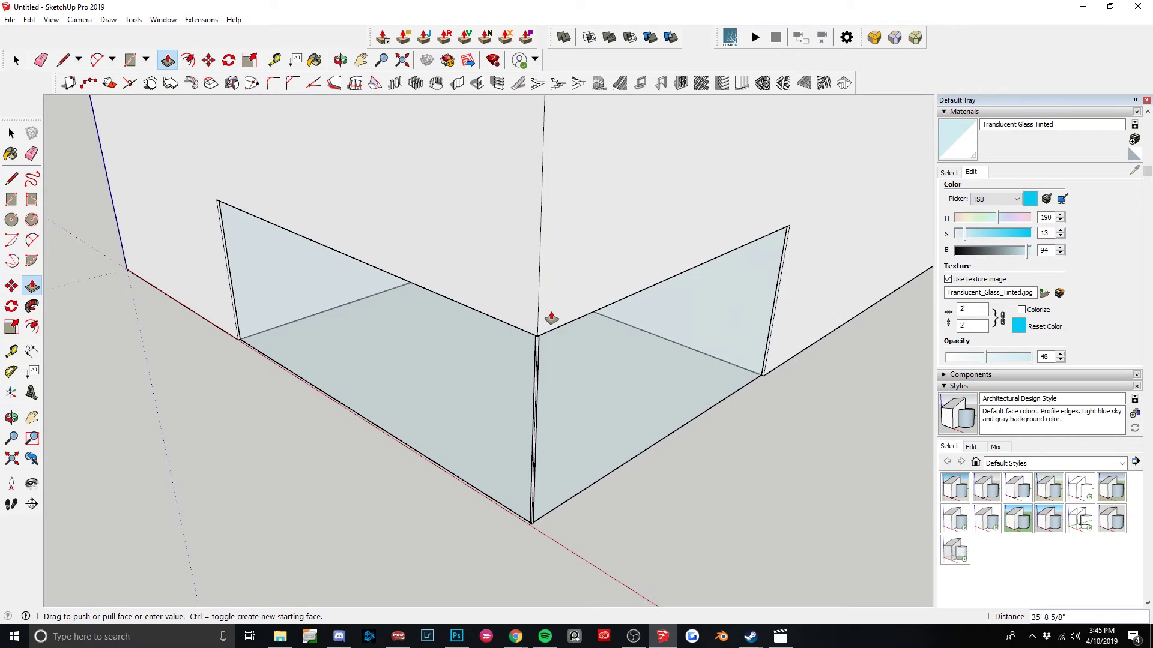
pyautogui.click(537, 333)
# Undo the mullion extrusion, the square's moves and the 4" square itself.
pyautogui.moveTo(579, 373); pyautogui.dragTo(574, 442, button='middle')
pyautogui.scroll(4, 528, 527)
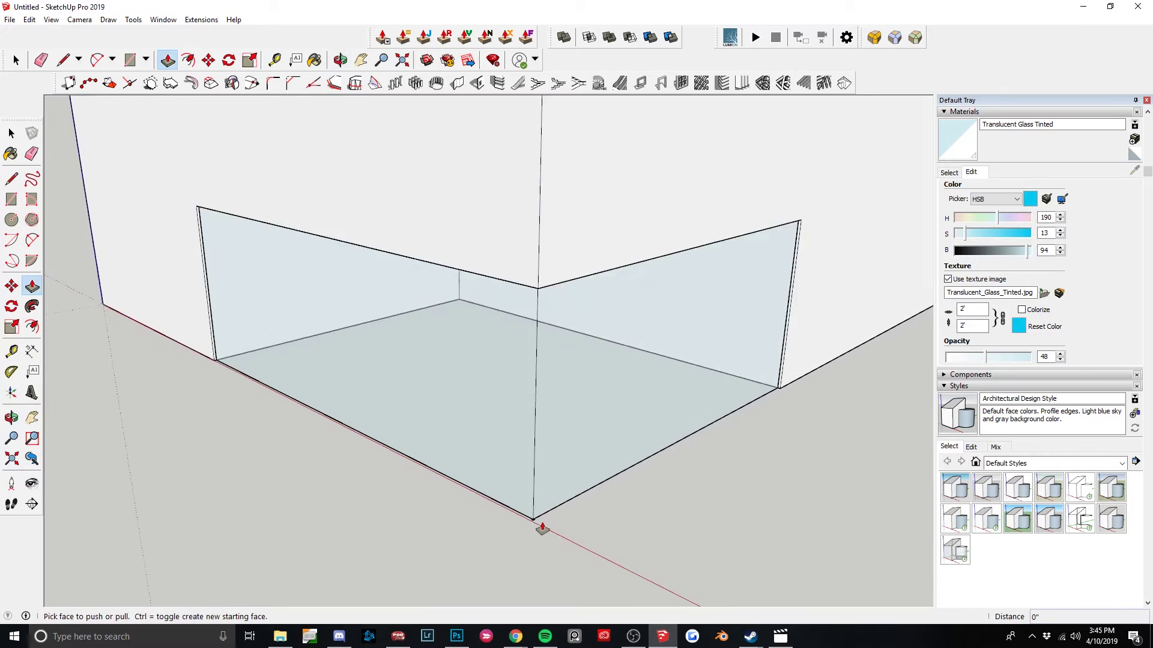
pyautogui.scroll(-3, 506, 527)
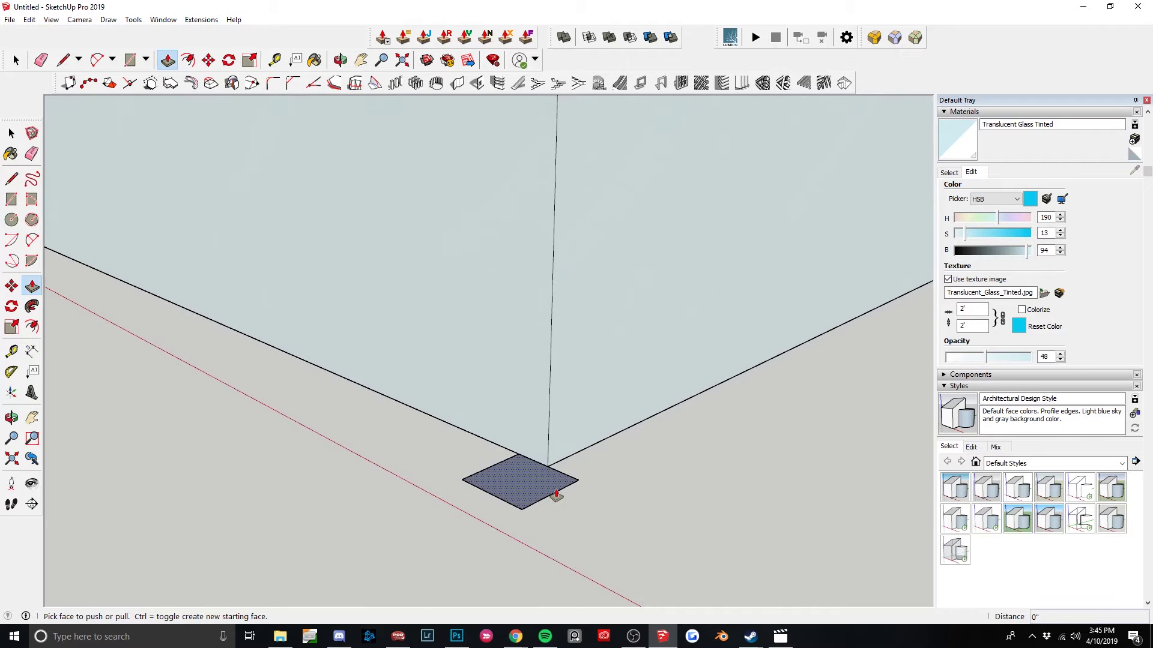
pyautogui.hotkey('ctrl', 'z')
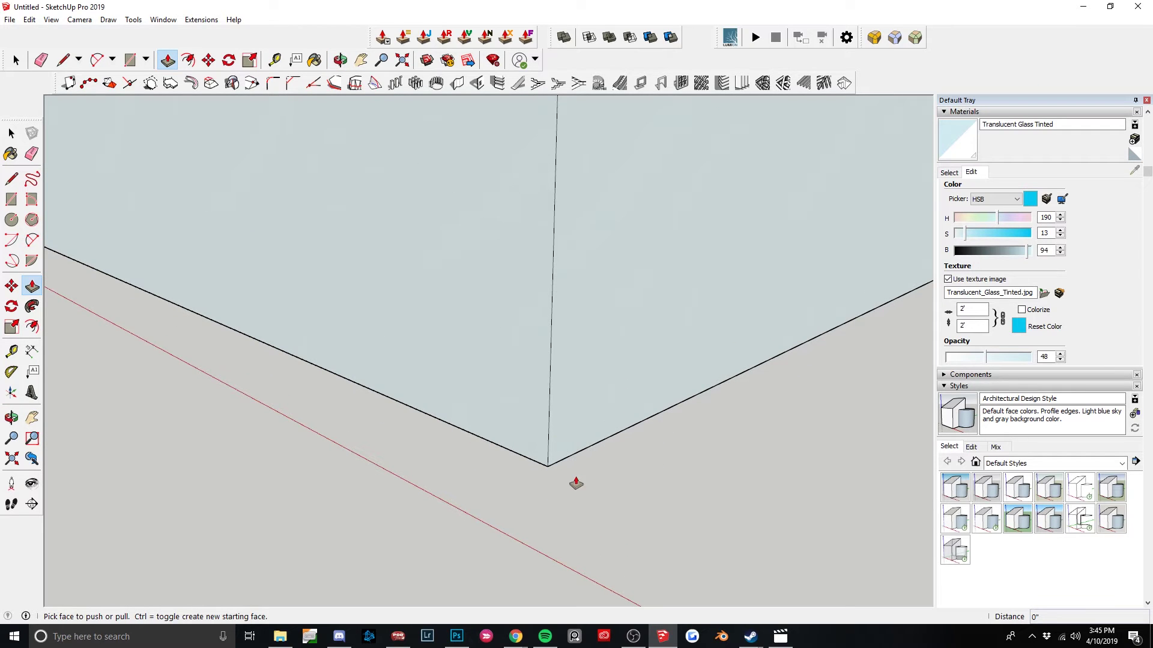
# Draw a 6" by 6" square from its centre on the bottom corner where the two glass panels meet.
pyautogui.press('r')
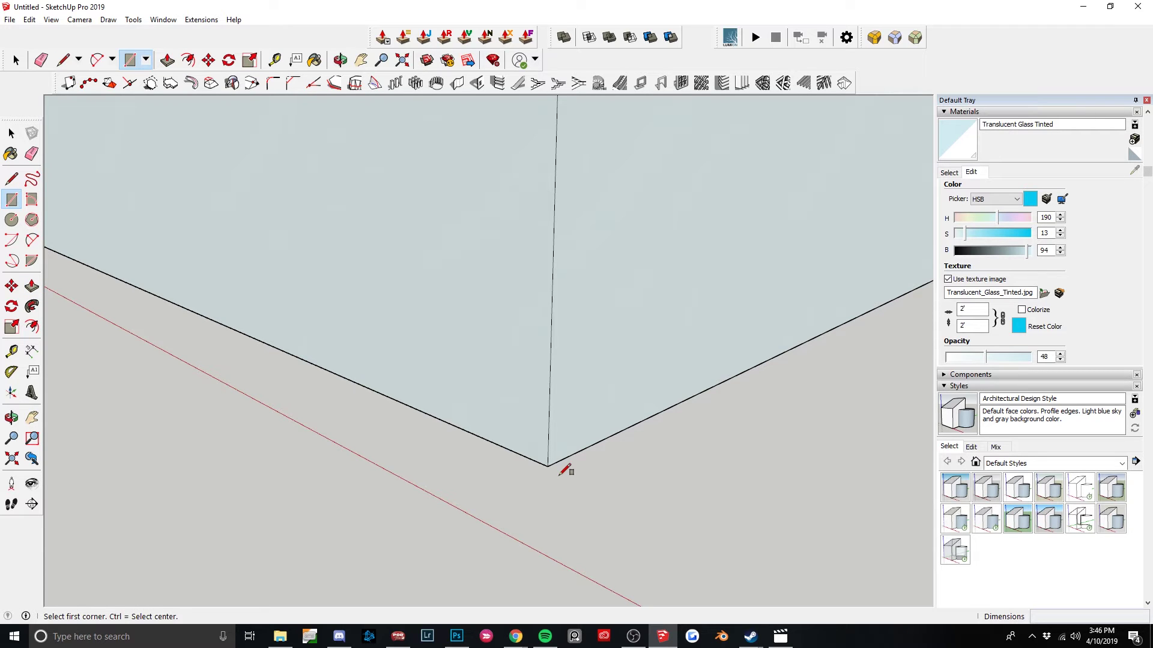
pyautogui.press('ctrl')
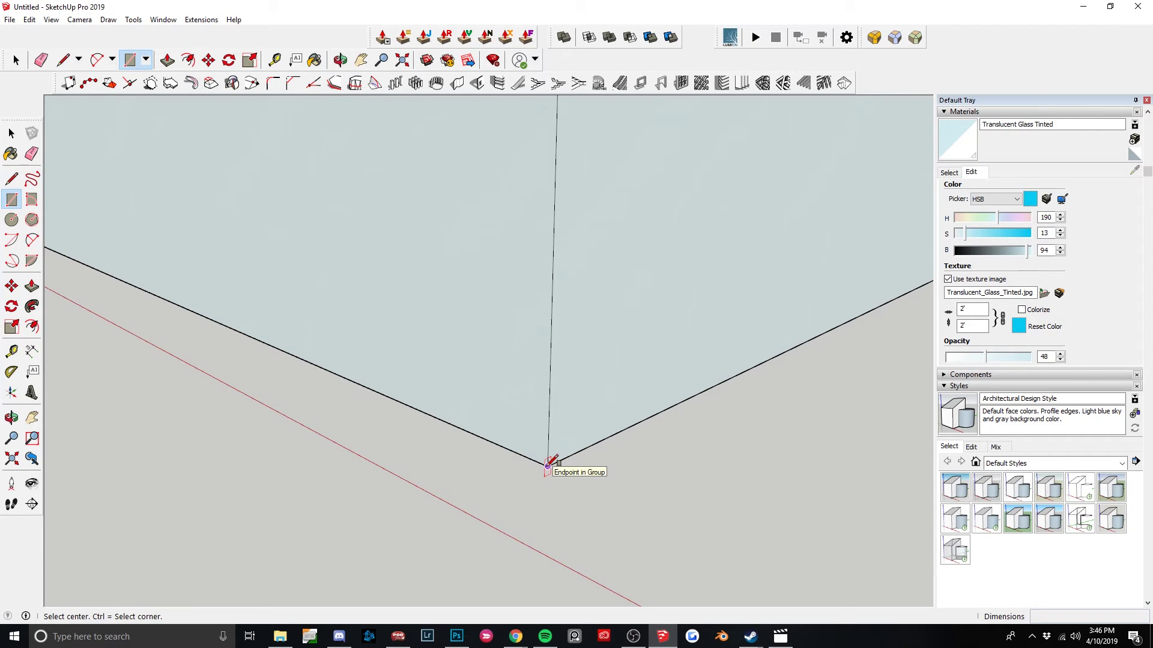
pyautogui.click(548, 466)
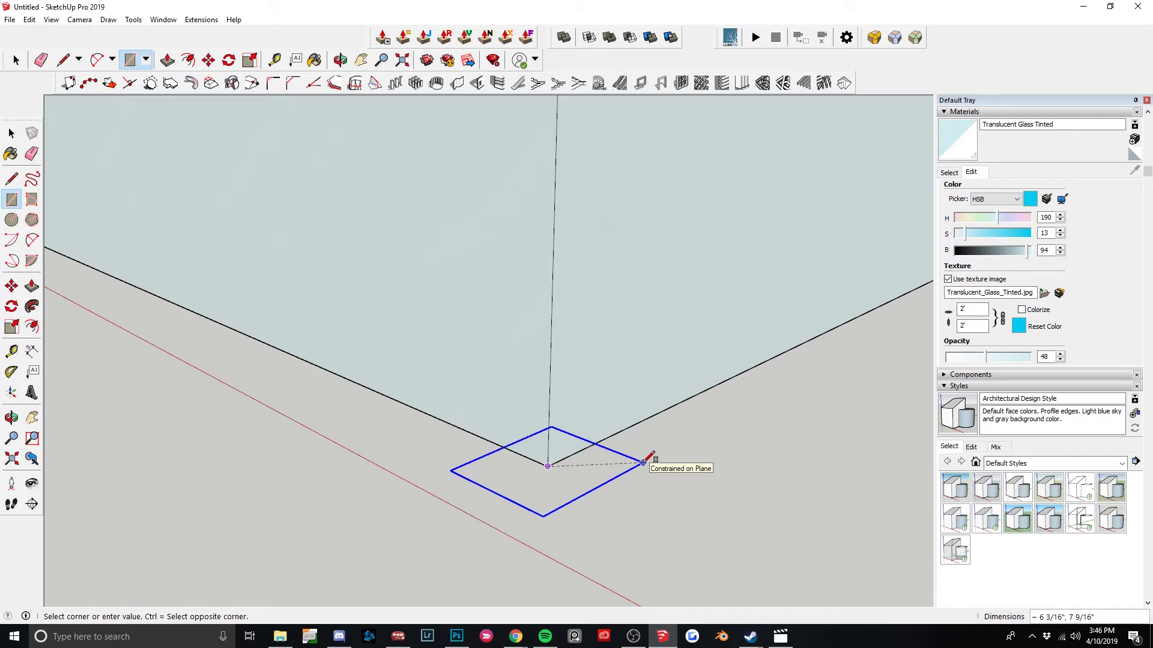
pyautogui.write('6,6')
pyautogui.press('Return')
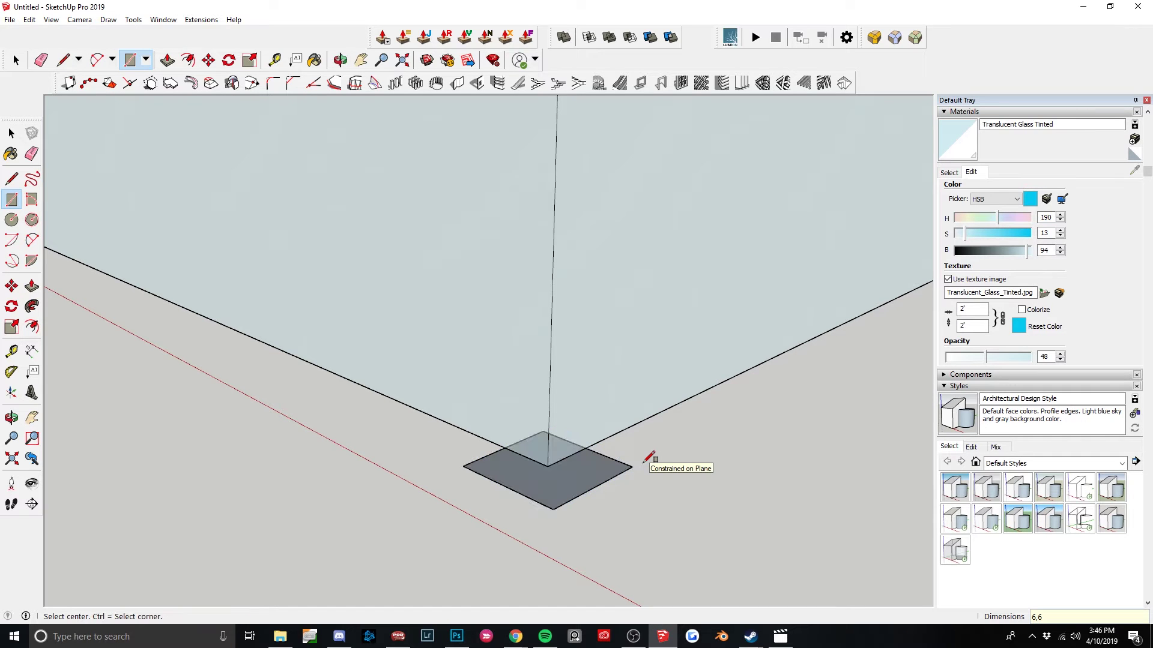
# Extrude the 6" square up to the top of the glass, about 32' 3 3/8" high, to form the corner mullion.
pyautogui.press('space')
pyautogui.press('p')
pyautogui.scroll(-4, 582, 469)
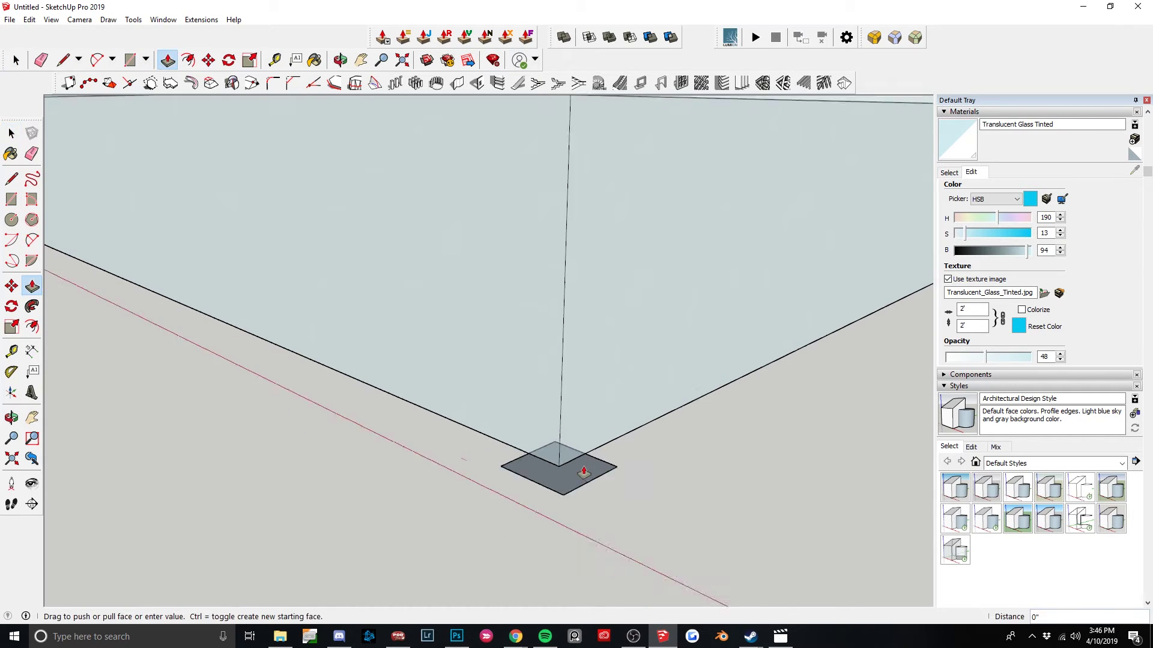
pyautogui.scroll(-6, 584, 360)
pyautogui.moveTo(583, 470); pyautogui.dragTo(741, 260)
pyautogui.press('o')
pyautogui.press('p')
pyautogui.scroll(8, 607, 281)
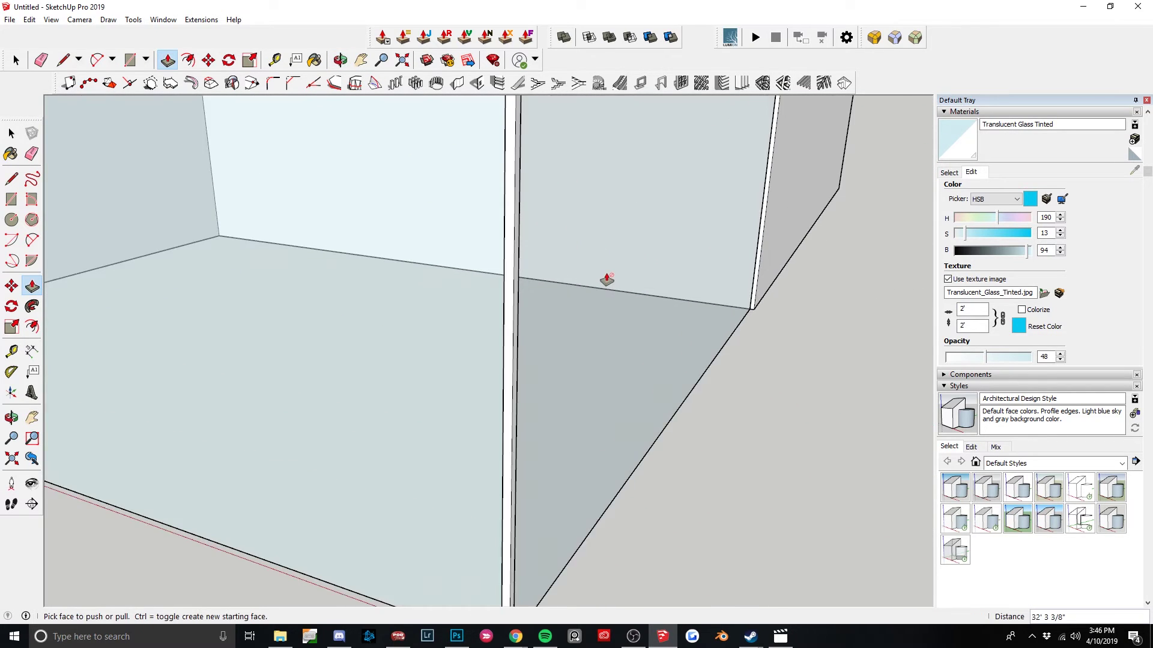
pyautogui.moveTo(582, 339); pyautogui.dragTo(535, 528, button='middle')
pyautogui.scroll(2, 535, 528)
pyautogui.scroll(-2, 530, 520)
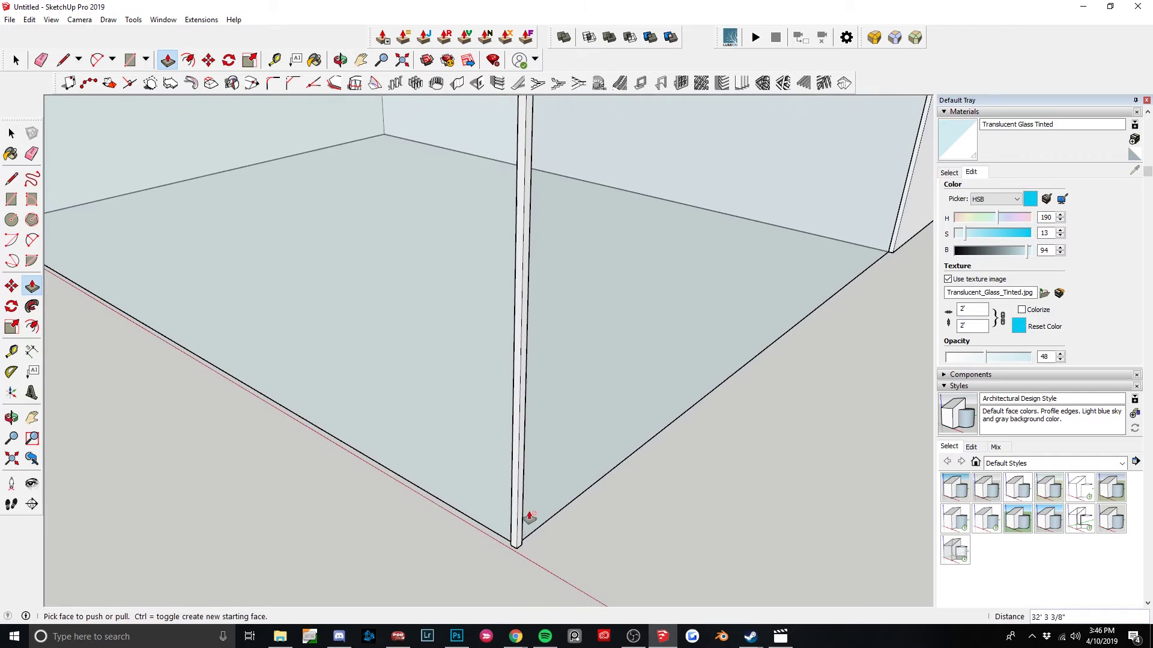
pyautogui.scroll(3, 526, 516)
pyautogui.press('space')
pyautogui.tripleClick(514, 530)
pyautogui.press('s')
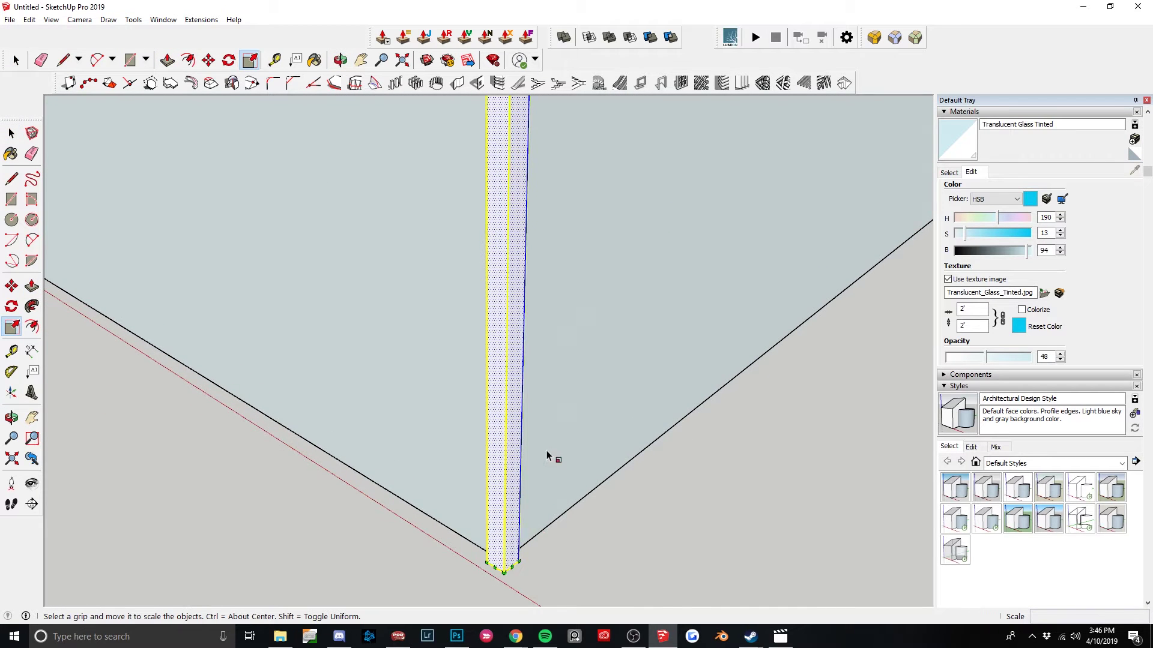
pyautogui.scroll(-3, 548, 455)
pyautogui.scroll(3, 522, 532)
pyautogui.scroll(1, 536, 498)
pyautogui.press('space')
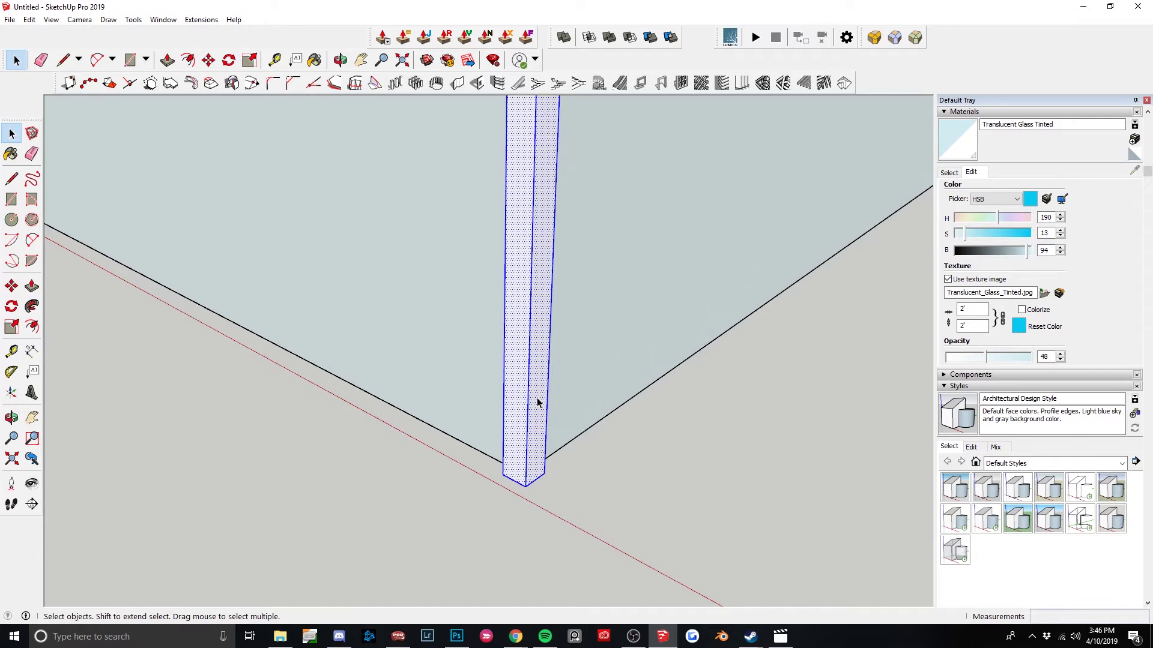
# Select the top end of the corner mullion and move it down 4" below the recess's ceiling.
pyautogui.scroll(-10, 537, 402)
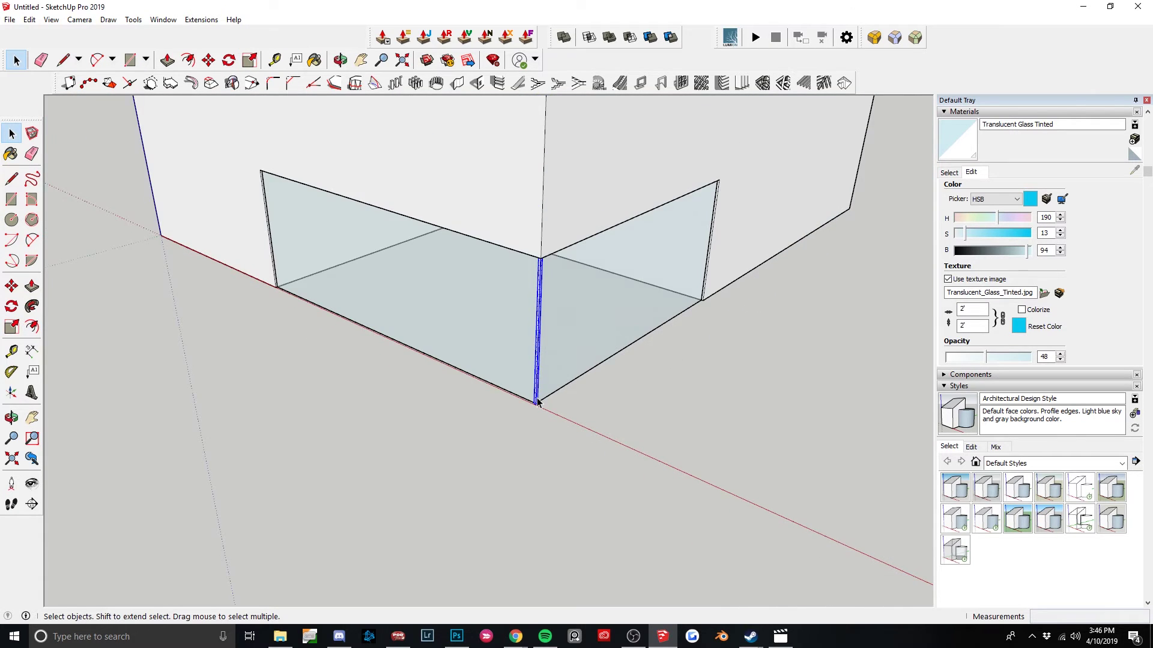
pyautogui.scroll(3, 538, 402)
pyautogui.scroll(-3, 538, 400)
pyautogui.moveTo(538, 399); pyautogui.dragTo(478, 137, button='middle')
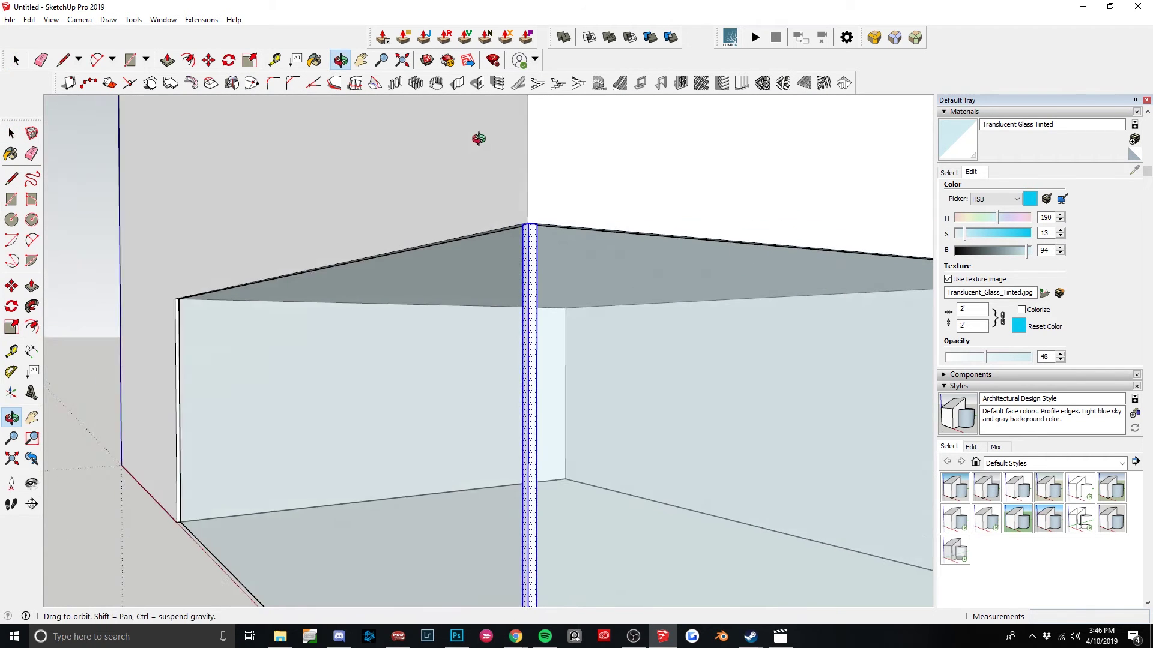
pyautogui.scroll(5, 542, 239)
pyautogui.scroll(1, 527, 221)
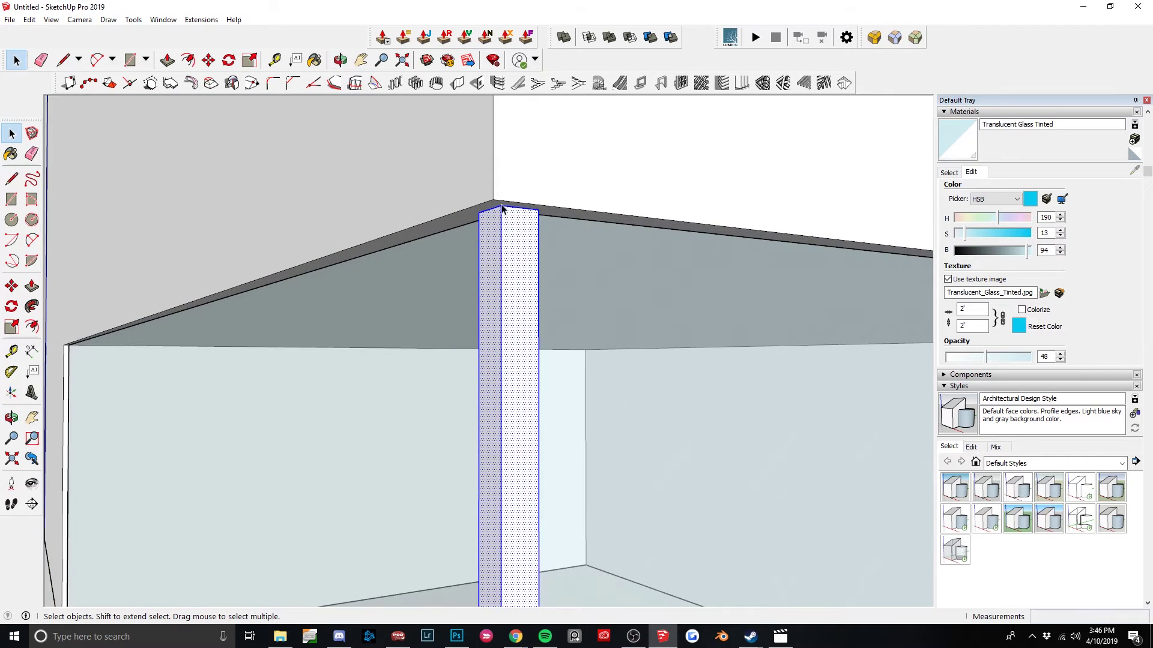
pyautogui.moveTo(453, 184); pyautogui.dragTo(455, 186)
pyautogui.press('m')
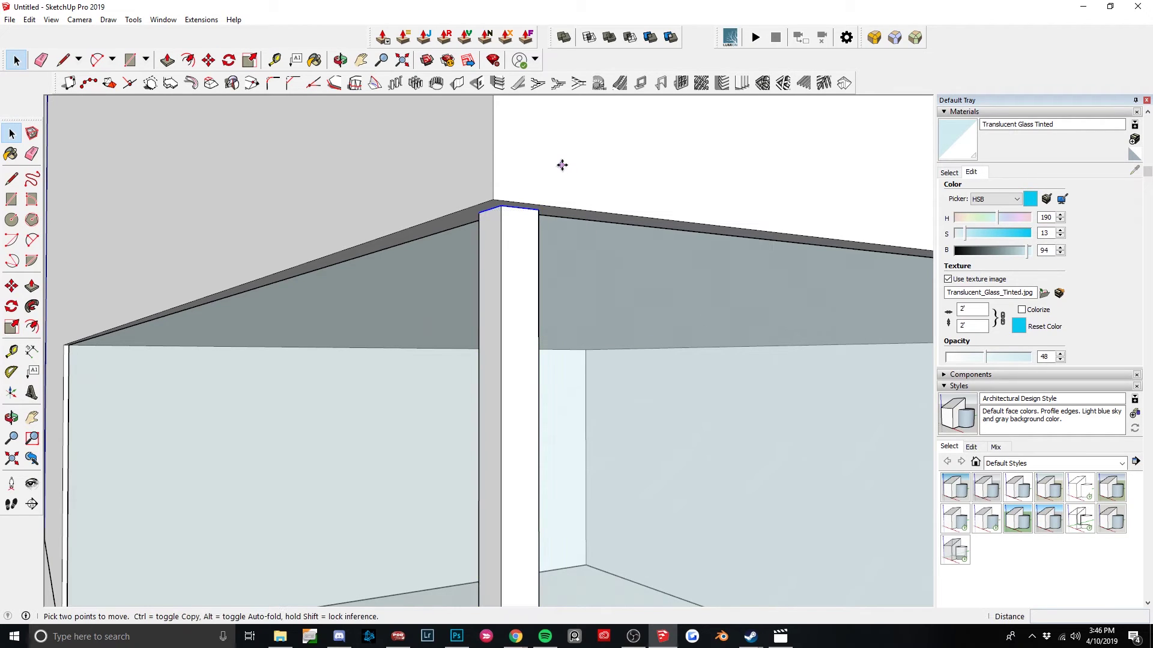
pyautogui.click(561, 164)
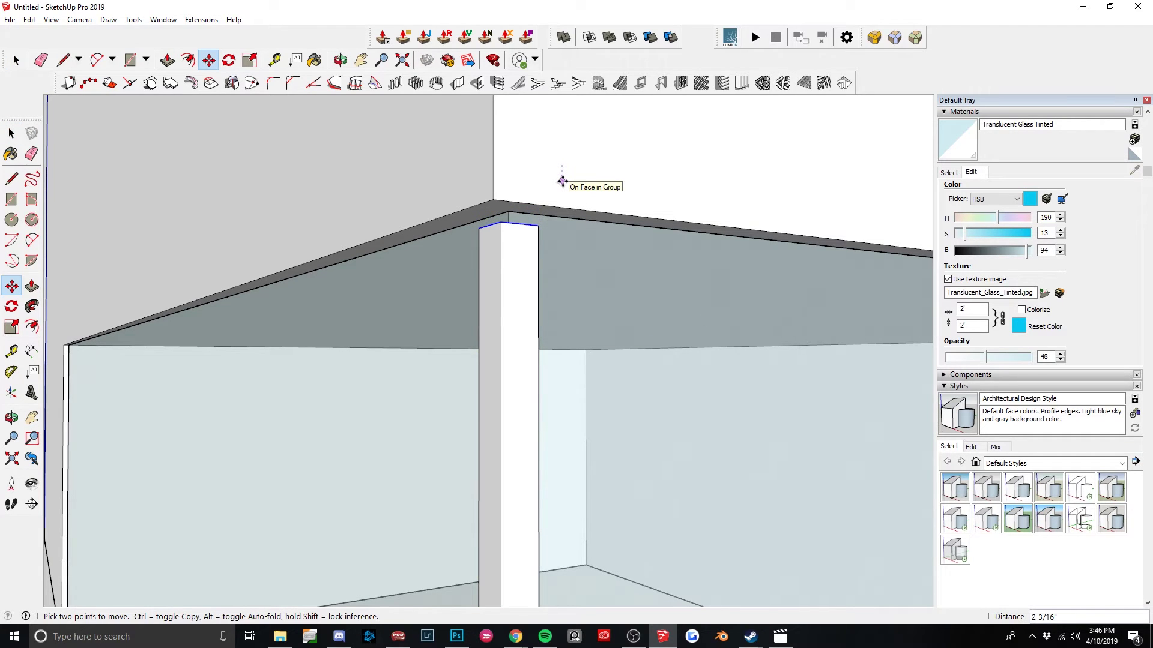
pyautogui.click(562, 182)
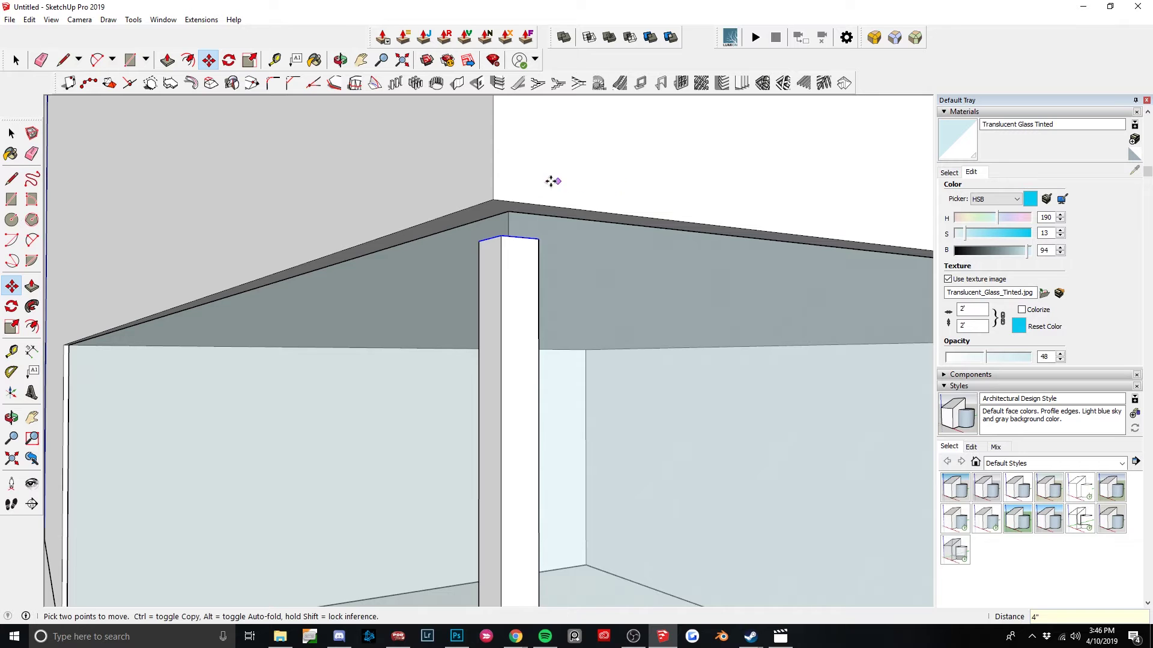
# Select the bottom end of the corner mullion and move it up 4" above the ground.
pyautogui.scroll(-6, 550, 180)
pyautogui.scroll(4, 545, 440)
pyautogui.moveTo(544, 423); pyautogui.dragTo(543, 474, button='middle')
pyautogui.press('space')
pyautogui.moveTo(465, 314); pyautogui.dragTo(714, 531)
pyautogui.scroll(2, 605, 427)
pyautogui.press('m')
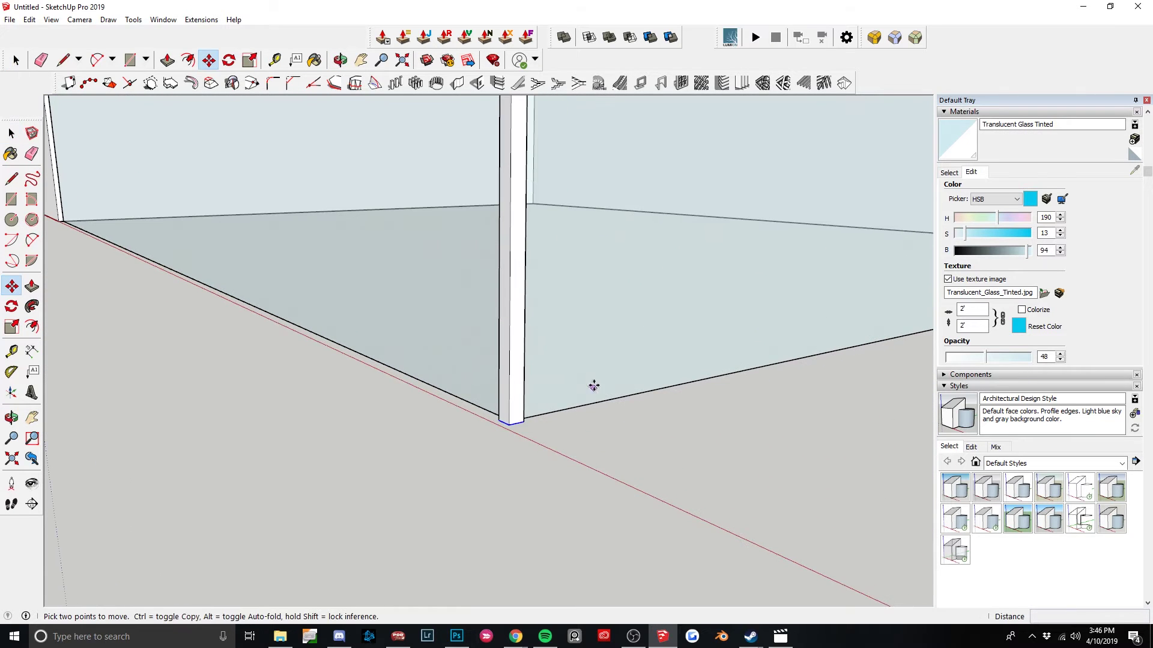
pyautogui.click(593, 371)
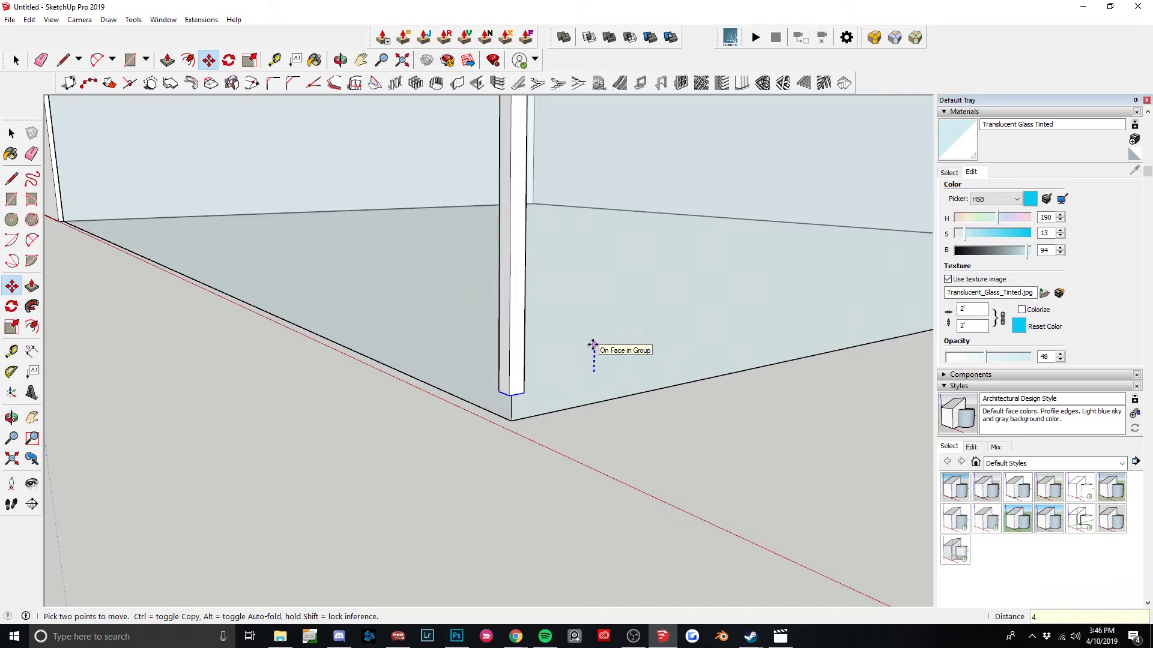
pyautogui.press('Escape')
# Select all the geometry of the corner mullion and make it a group.
pyautogui.press('space')
pyautogui.click(516, 327)
pyautogui.rightClick(518, 327)
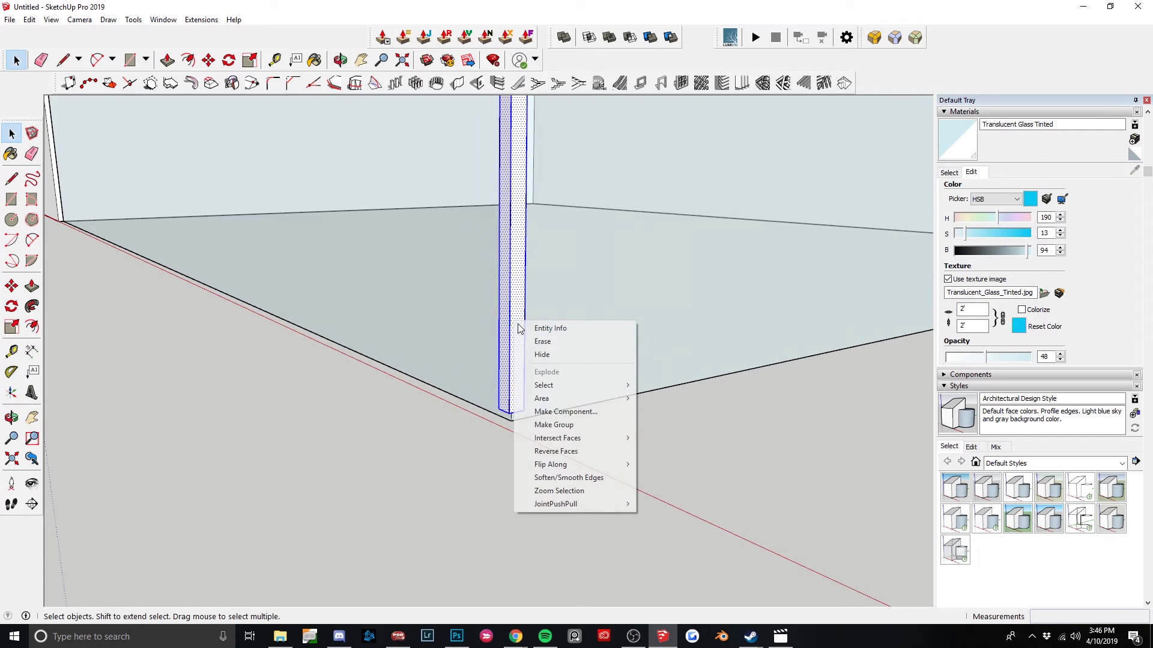
pyautogui.click(581, 424)
pyautogui.scroll(-2, 521, 372)
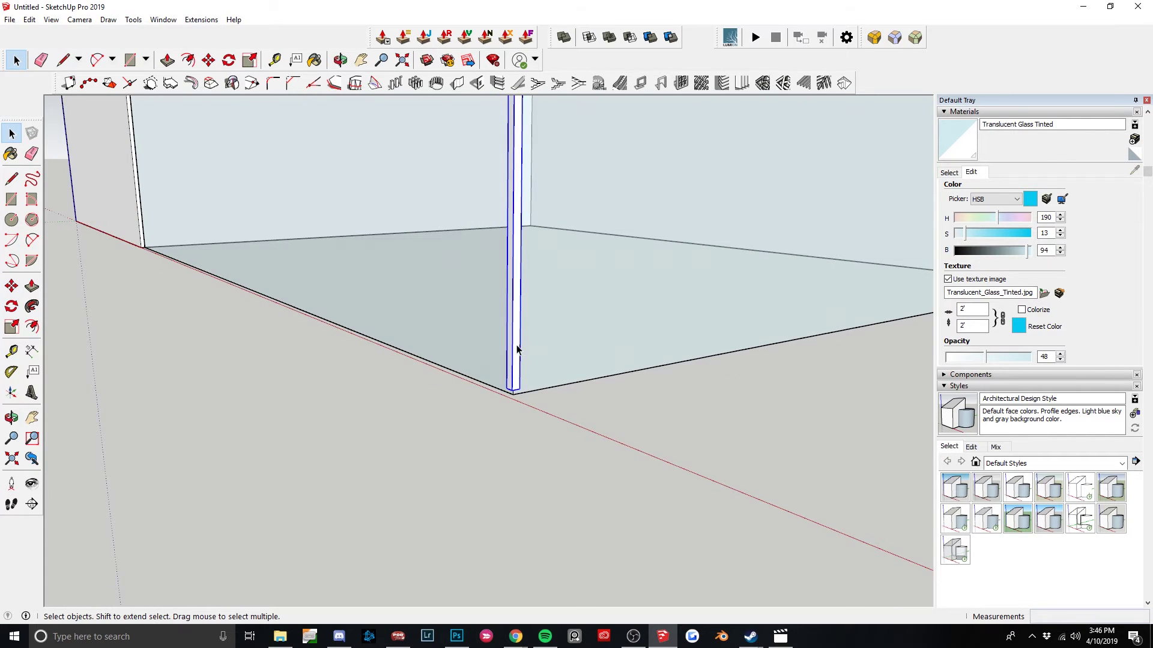
# Open the mullion group and paint all its faces with the Metal Seamed material from the Metal collection.
pyautogui.tripleClick(517, 350)
pyautogui.press('b')
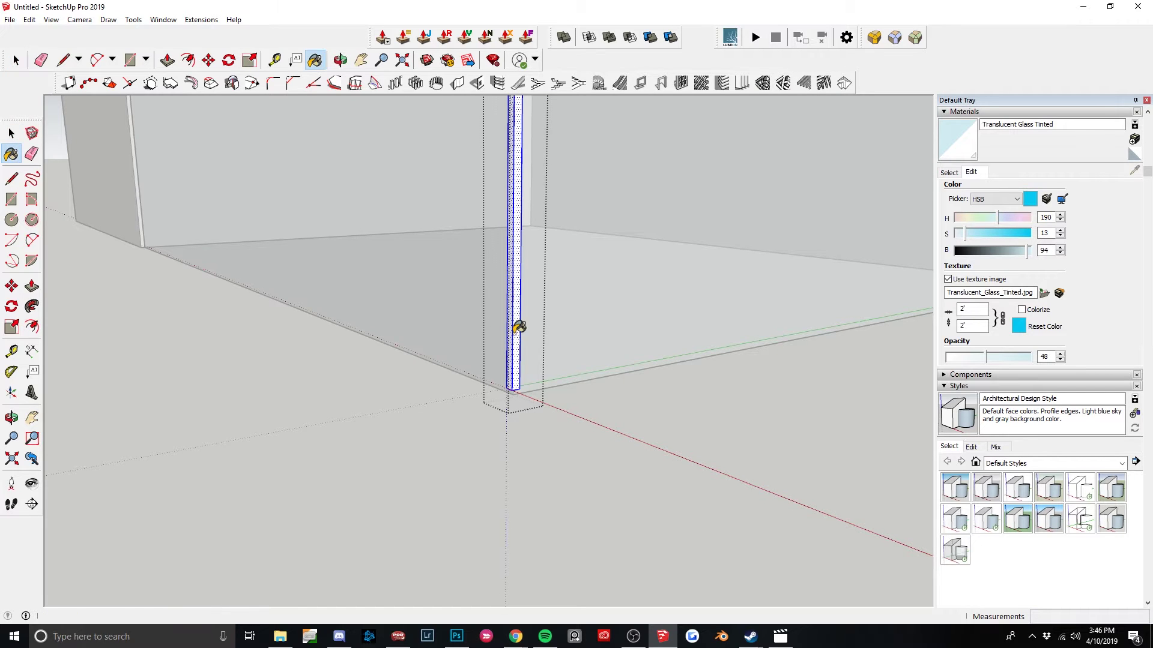
pyautogui.click(951, 174)
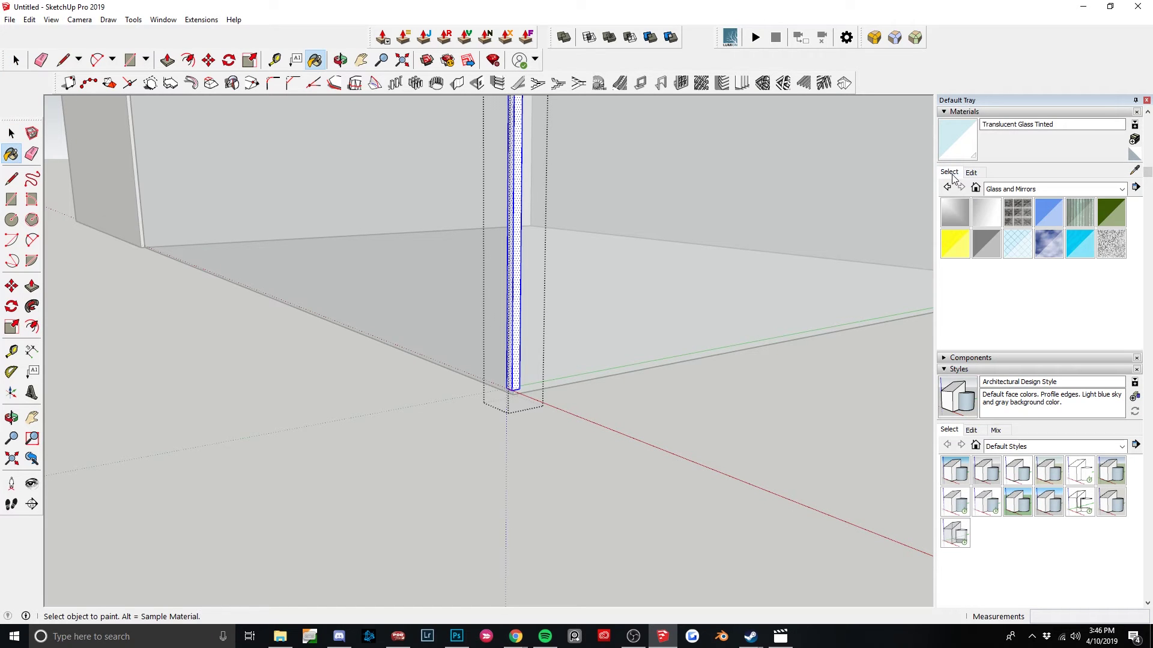
pyautogui.click(1031, 192)
pyautogui.click(1059, 268)
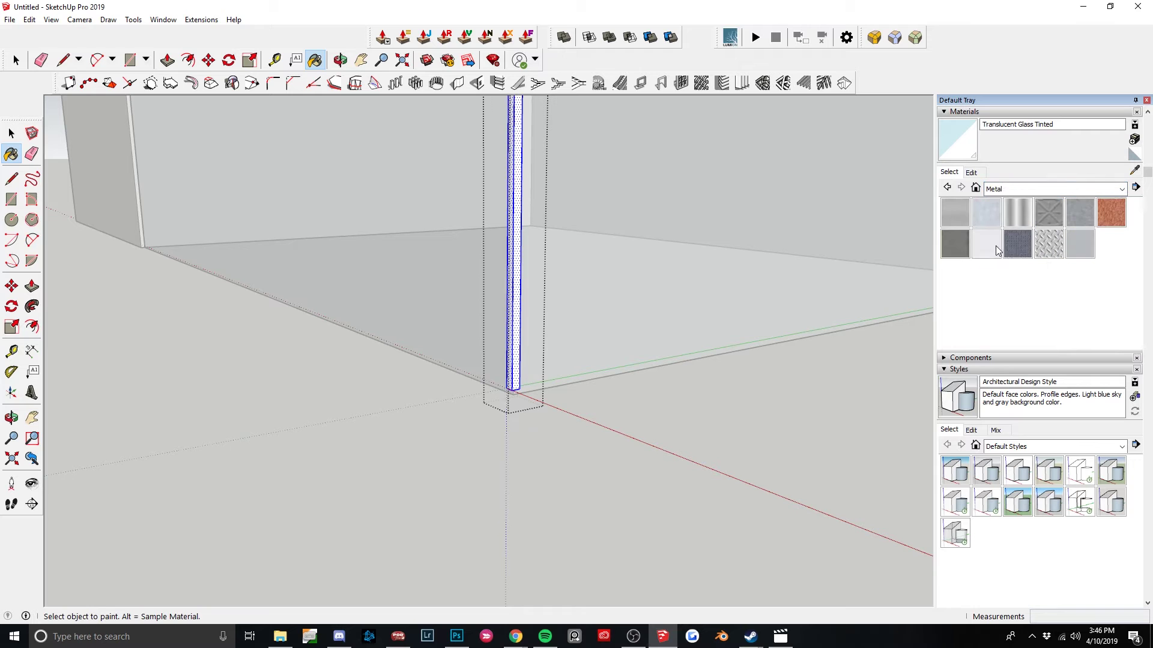
pyautogui.click(955, 245)
pyautogui.click(520, 294)
pyautogui.press('space')
pyautogui.click(712, 400)
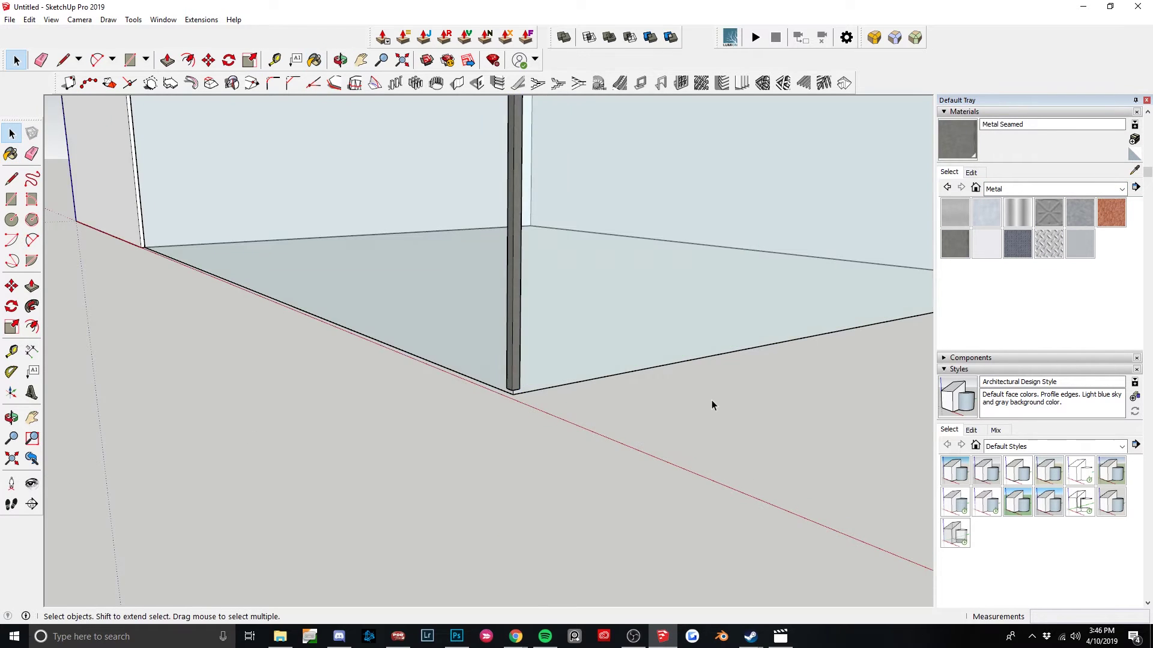
# Draw a 6" by 6" rectangle over the underside of the corner mullion, from one corner to the opposite one.
pyautogui.scroll(-1, 696, 384)
pyautogui.moveTo(531, 257); pyautogui.dragTo(599, 358, button='middle')
pyautogui.scroll(-5, 477, 358)
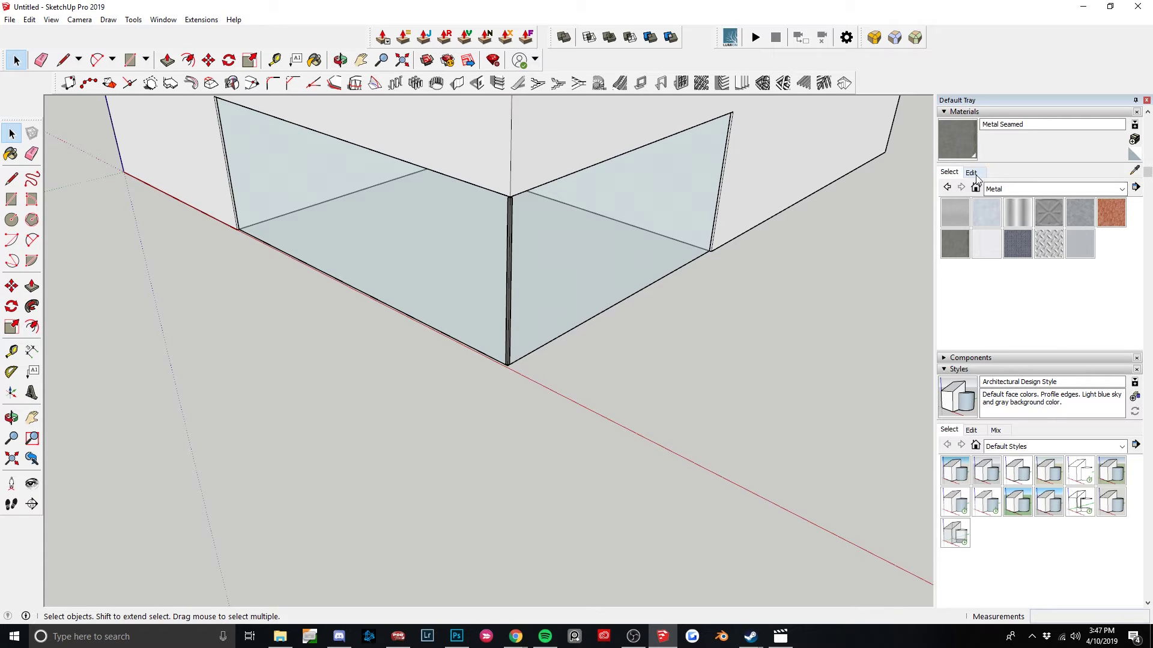
pyautogui.scroll(10, 484, 303)
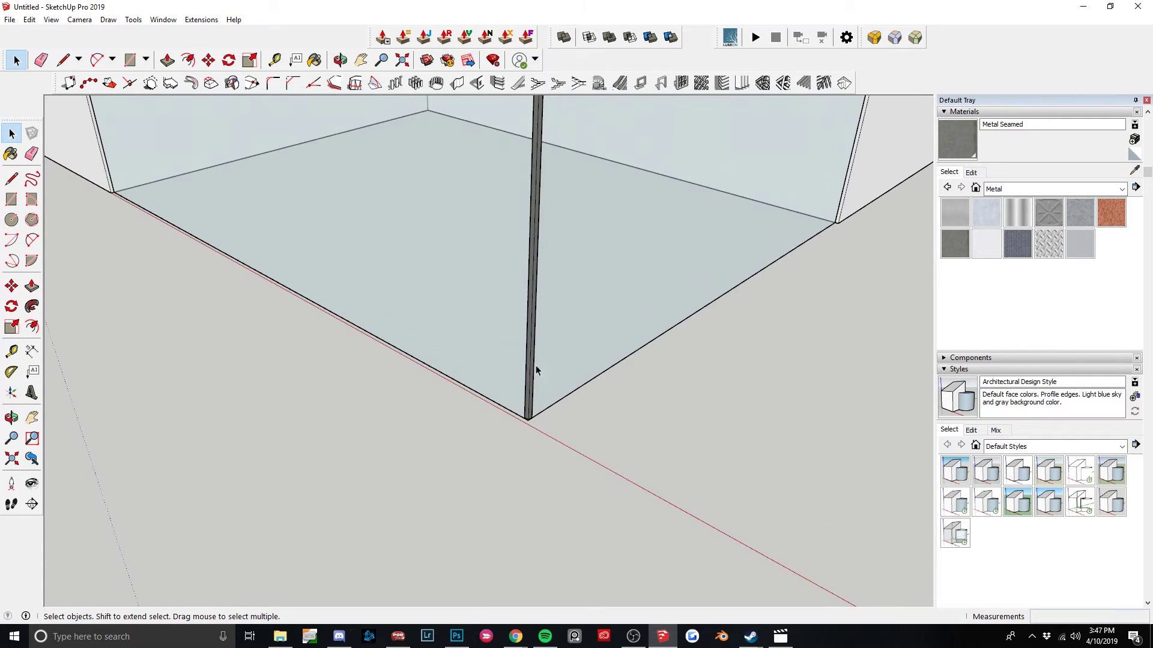
pyautogui.press('r')
pyautogui.click(561, 420)
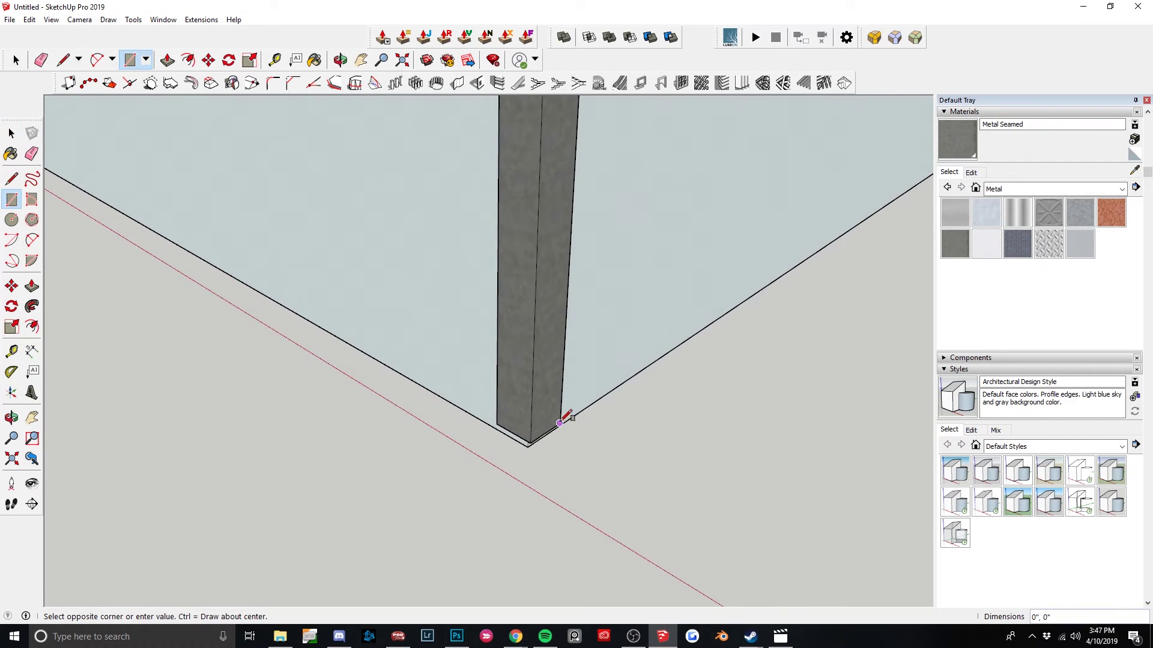
pyautogui.scroll(-3, 561, 421)
pyautogui.scroll(4, 553, 421)
pyautogui.scroll(2, 558, 420)
pyautogui.press('Escape')
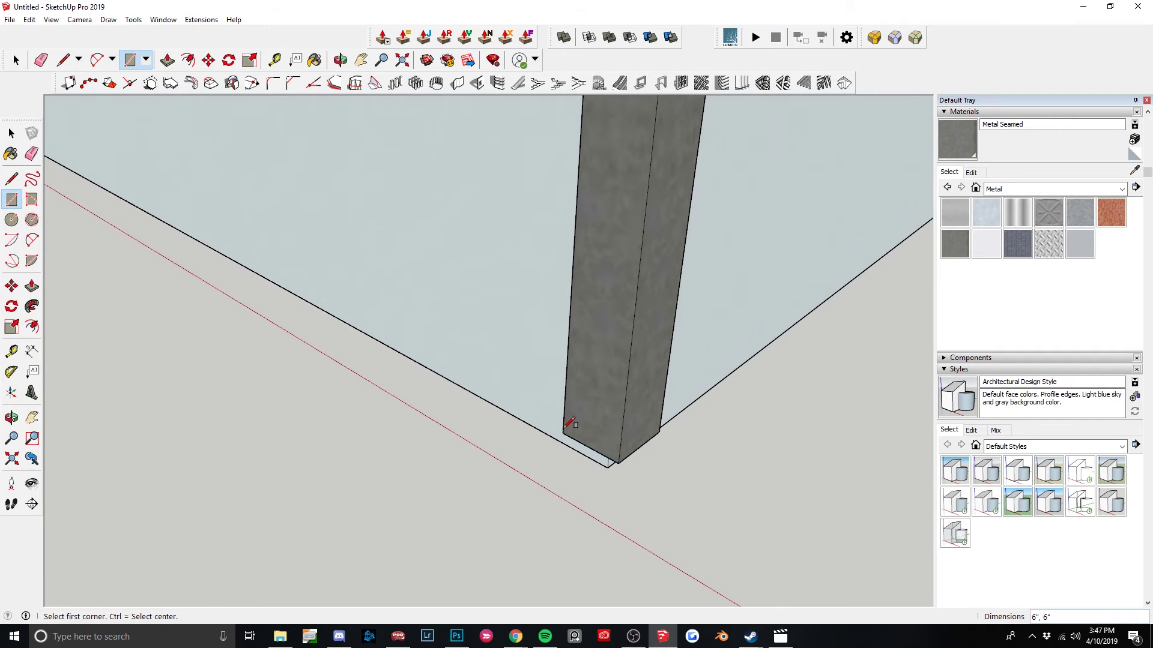
pyautogui.moveTo(571, 425); pyautogui.dragTo(769, 254, button='middle')
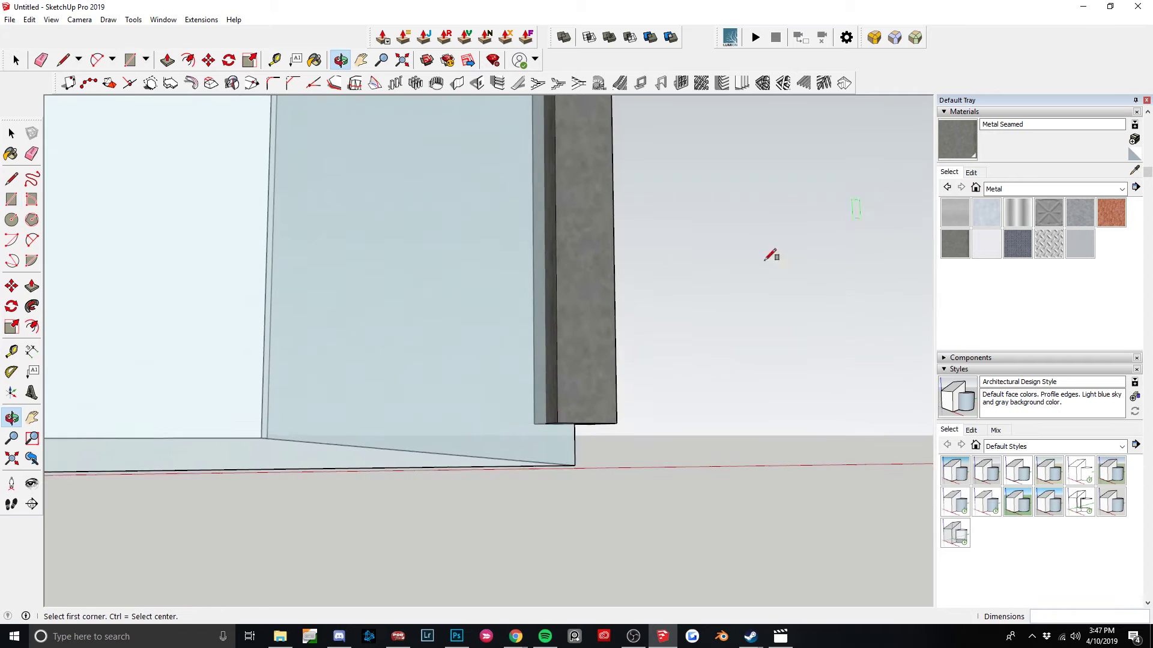
pyautogui.scroll(2, 604, 408)
pyautogui.moveTo(565, 411); pyautogui.dragTo(865, 279, button='middle')
pyautogui.click(684, 409)
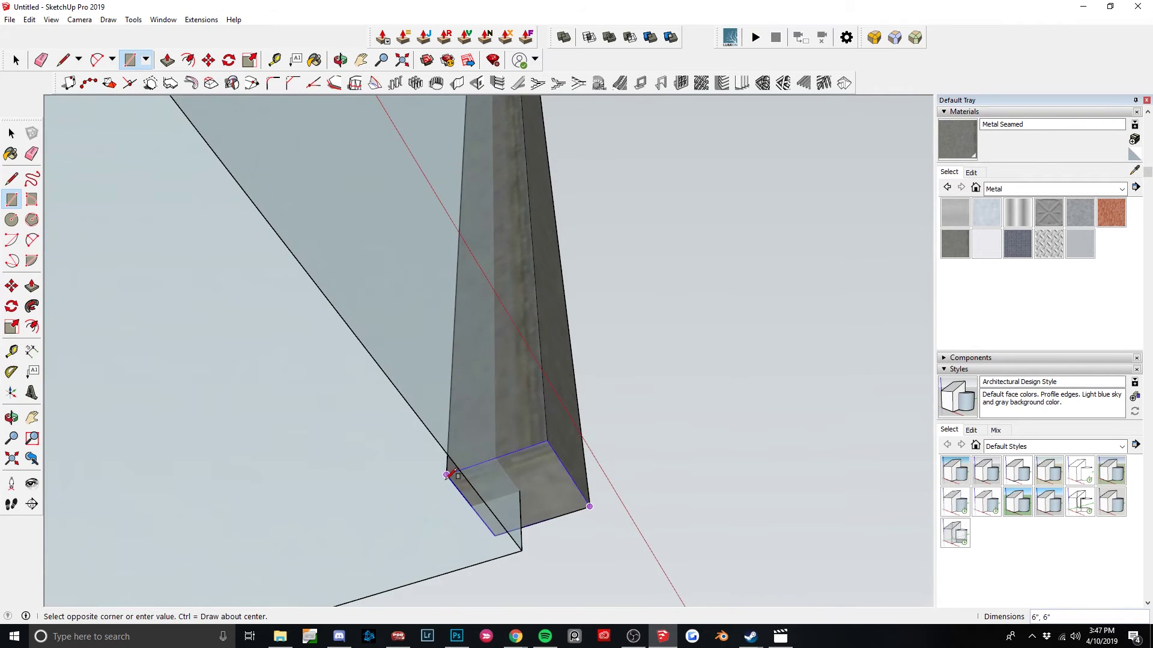
pyautogui.click(447, 475)
# Try to stretch the inner edge of the 6" rectangle along the glass to the recess's side wall.
pyautogui.press('space')
pyautogui.click(522, 457)
pyautogui.click(523, 454)
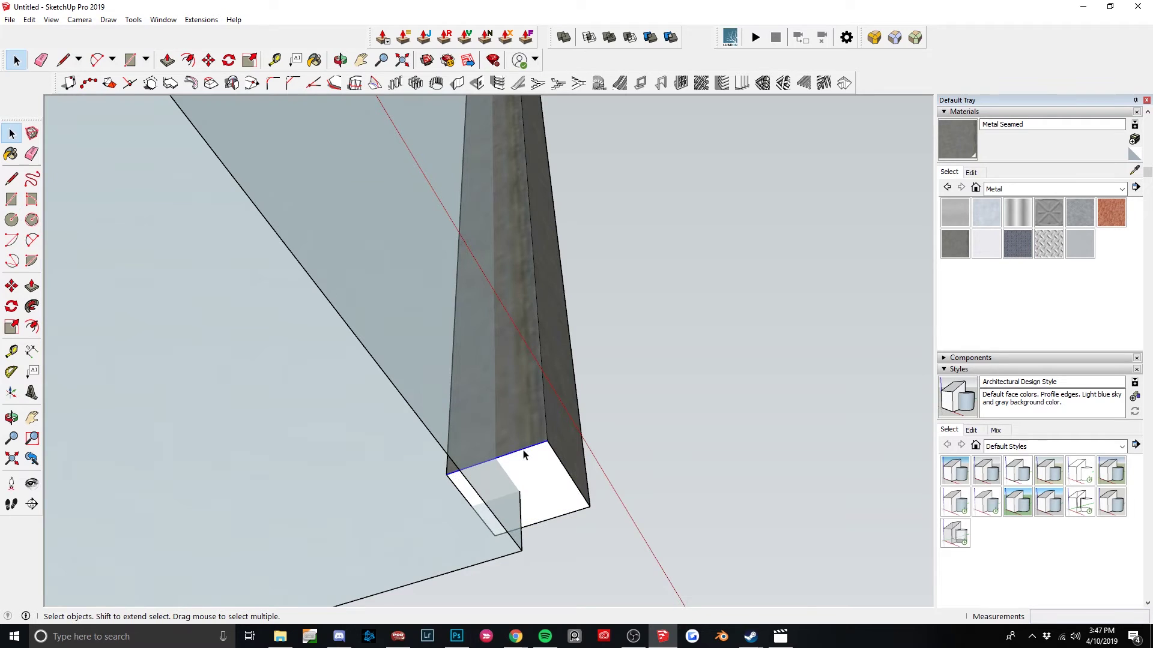
pyautogui.press('m')
pyautogui.scroll(-2, 523, 450)
pyautogui.click(522, 450)
pyautogui.moveTo(522, 450); pyautogui.dragTo(404, 578, button='middle')
pyautogui.scroll(-2, 404, 579)
pyautogui.moveTo(521, 490); pyautogui.dragTo(247, 420, button='middle')
pyautogui.click(536, 458)
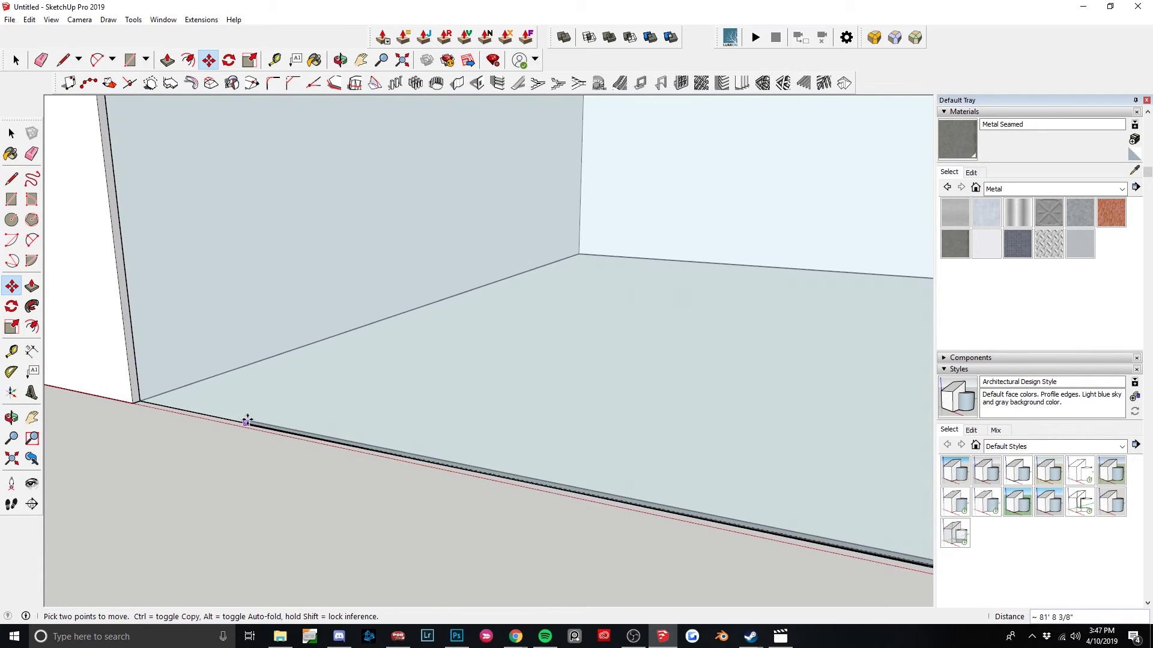
pyautogui.click(132, 397)
pyautogui.scroll(6, 126, 397)
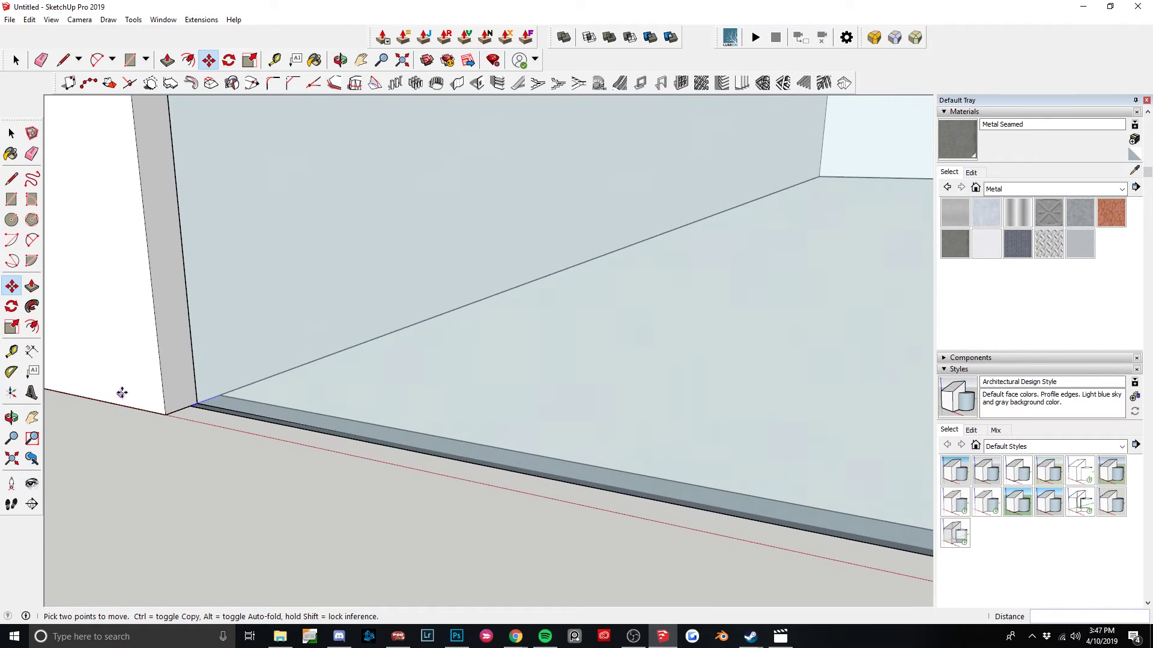
# Remove the stretched strip running along the base of the glass.
pyautogui.scroll(2, 203, 411)
pyautogui.press('space')
pyautogui.click(285, 431)
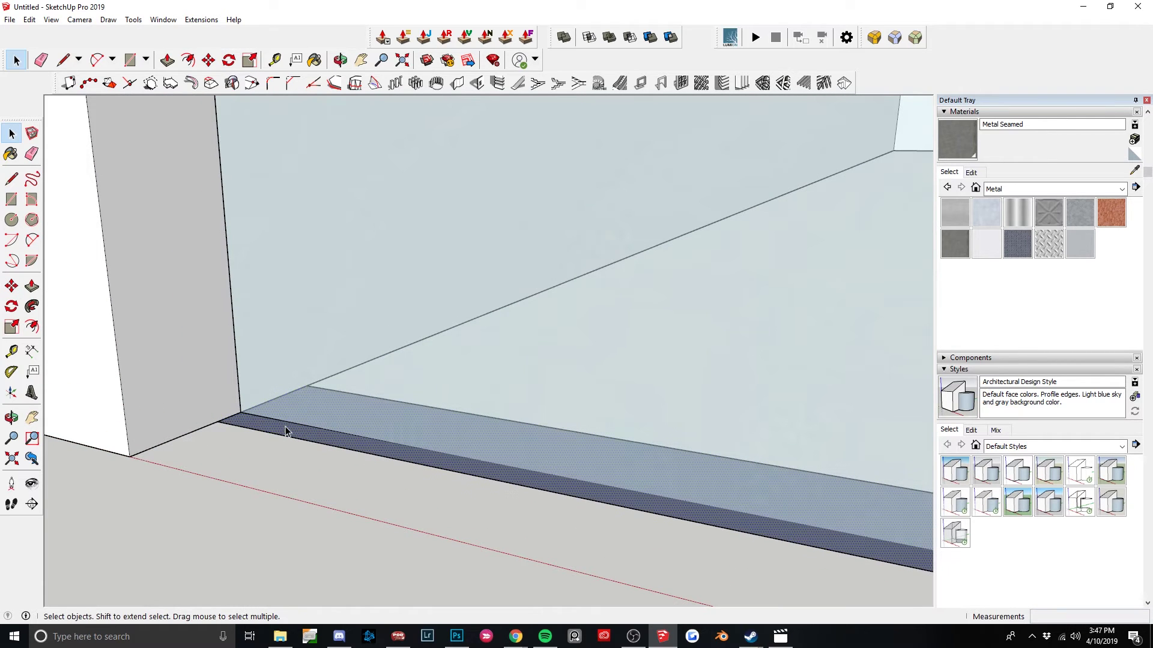
pyautogui.press('Delete')
pyautogui.scroll(-8, 259, 429)
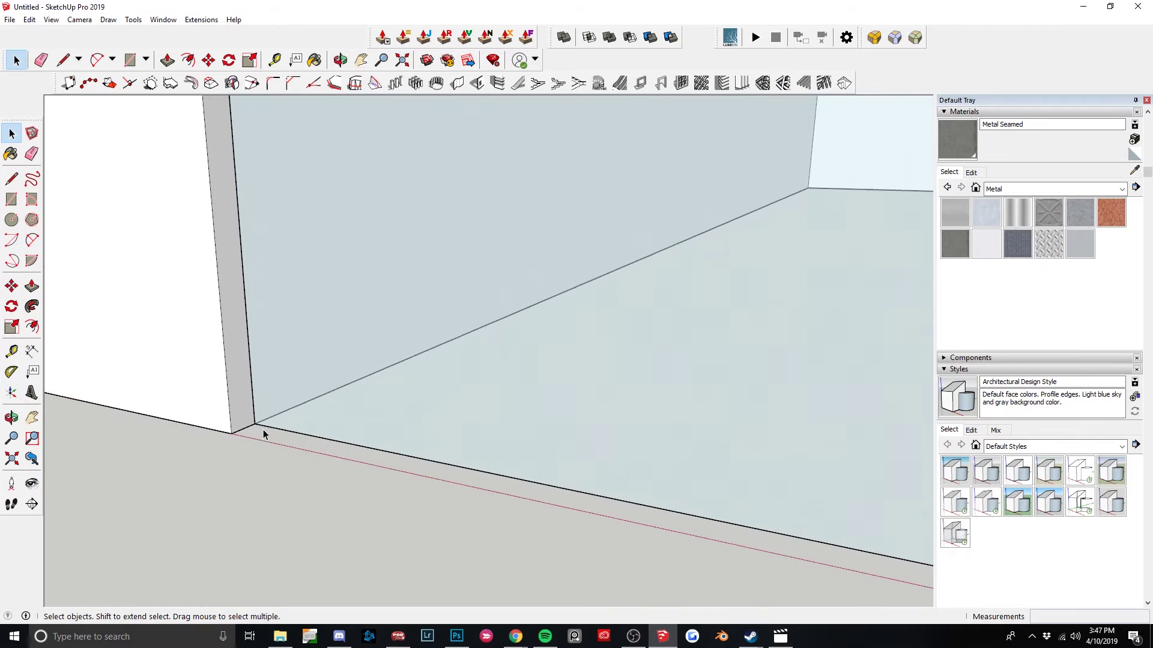
# Move the edge of the rectangle under the mullion about 89' 10 11/16" straight along the glass to the side wall.
pyautogui.moveTo(362, 454); pyautogui.dragTo(664, 429, button='middle')
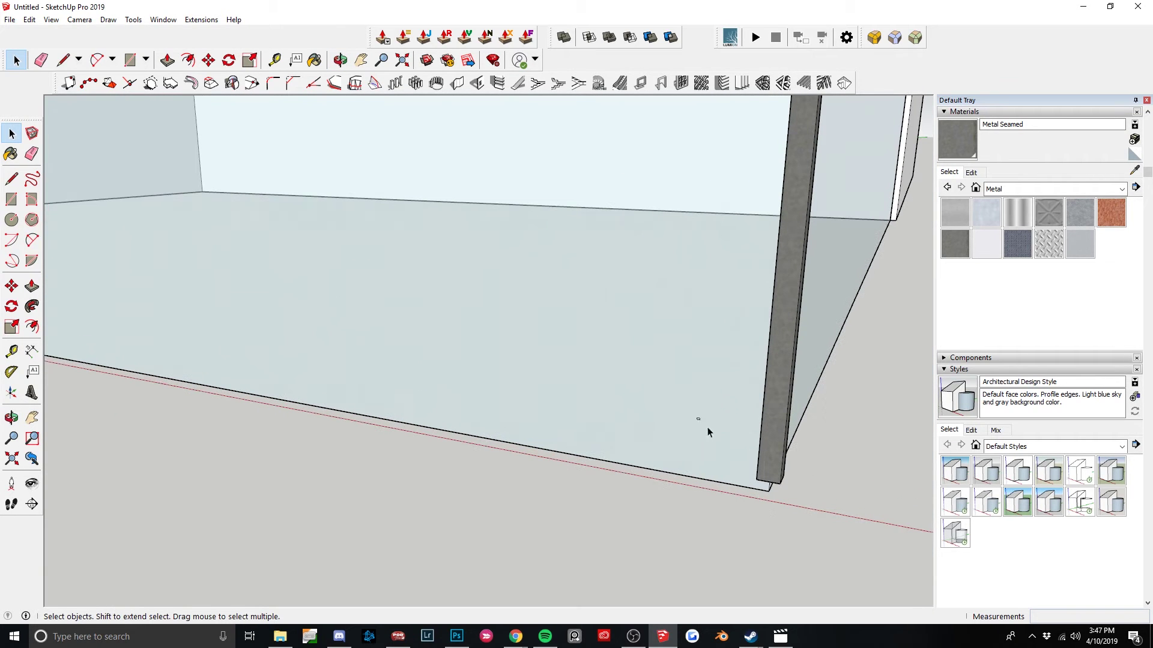
pyautogui.moveTo(697, 419); pyautogui.dragTo(772, 524)
pyautogui.moveTo(772, 524); pyautogui.dragTo(777, 482, button='middle')
pyautogui.press('m')
pyautogui.click(750, 477)
pyautogui.scroll(-6, 748, 476)
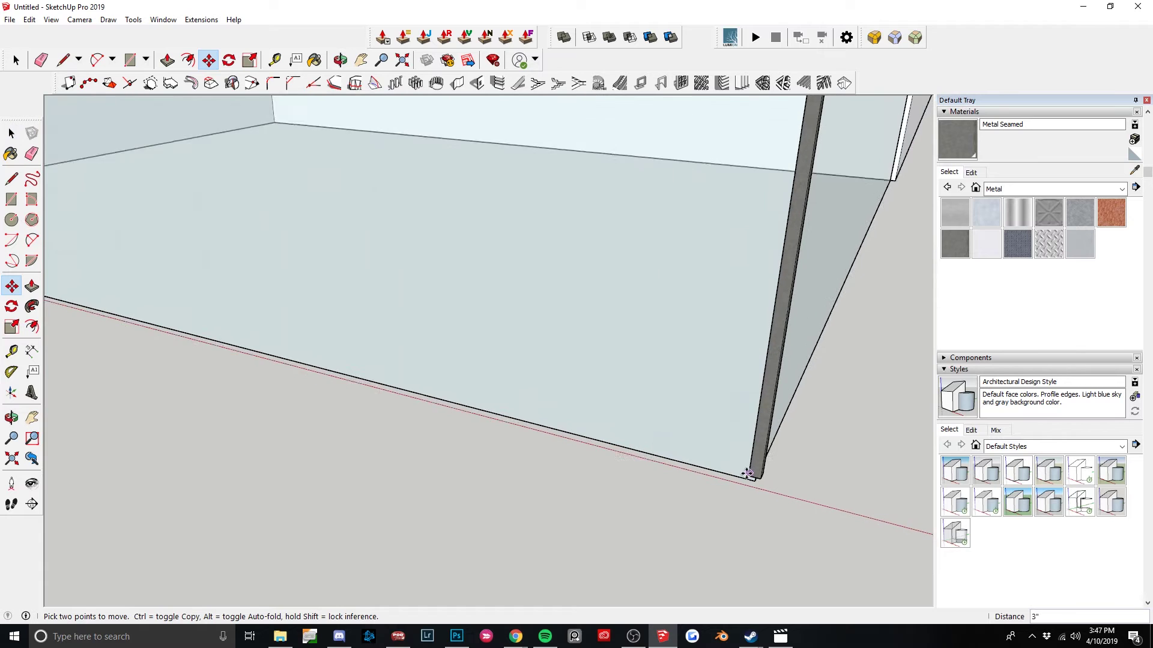
pyautogui.scroll(3, 324, 370)
pyautogui.scroll(3, 245, 345)
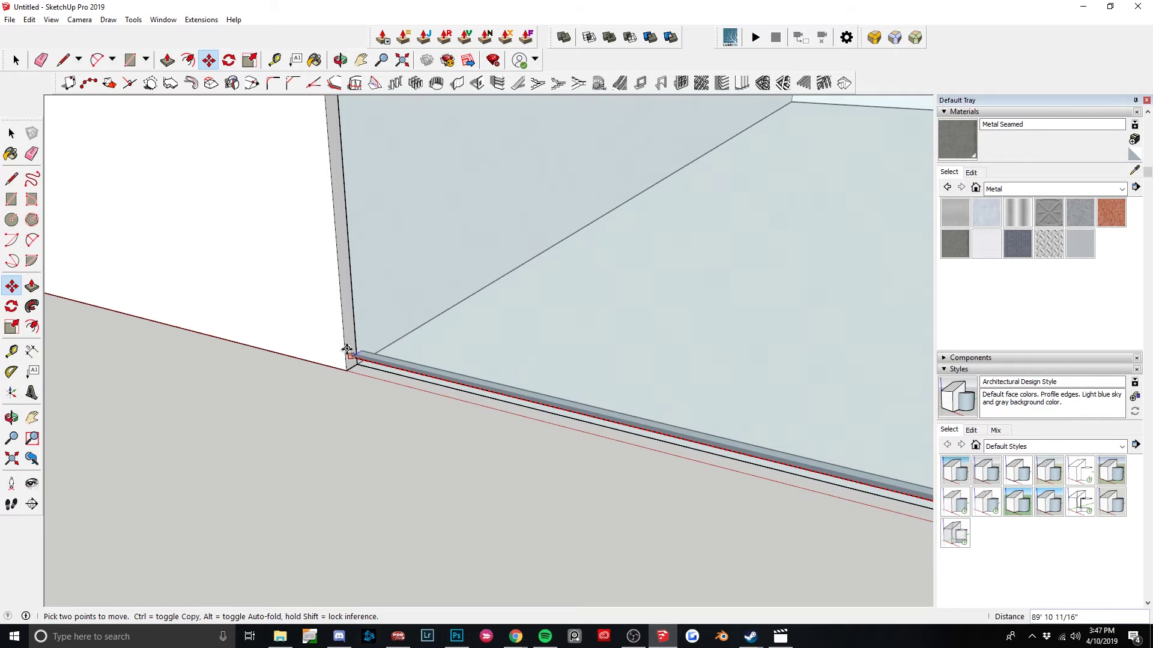
pyautogui.scroll(5, 334, 324)
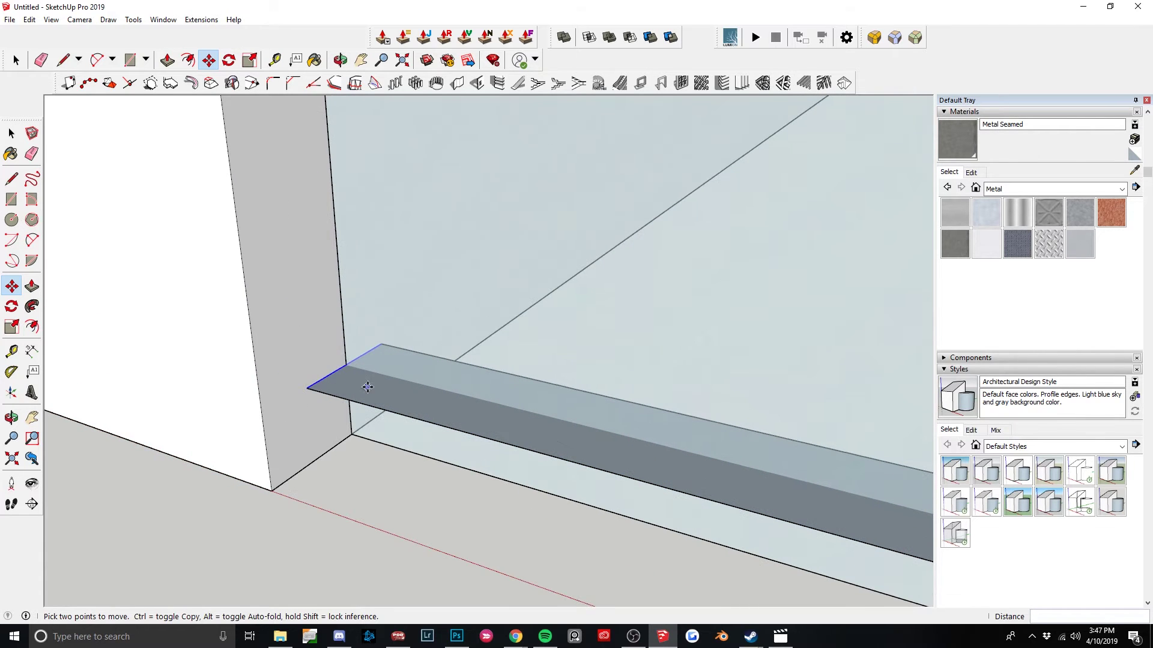
# Extrude the long strip down to the ground to form the bottom rail.
pyautogui.press('space')
pyautogui.click(368, 388)
pyautogui.press('p')
pyautogui.moveTo(368, 388); pyautogui.dragTo(275, 490)
# Paint the whole bottom rail with Metal Seamed and make it a group.
pyautogui.press('space')
pyautogui.tripleClick(365, 444)
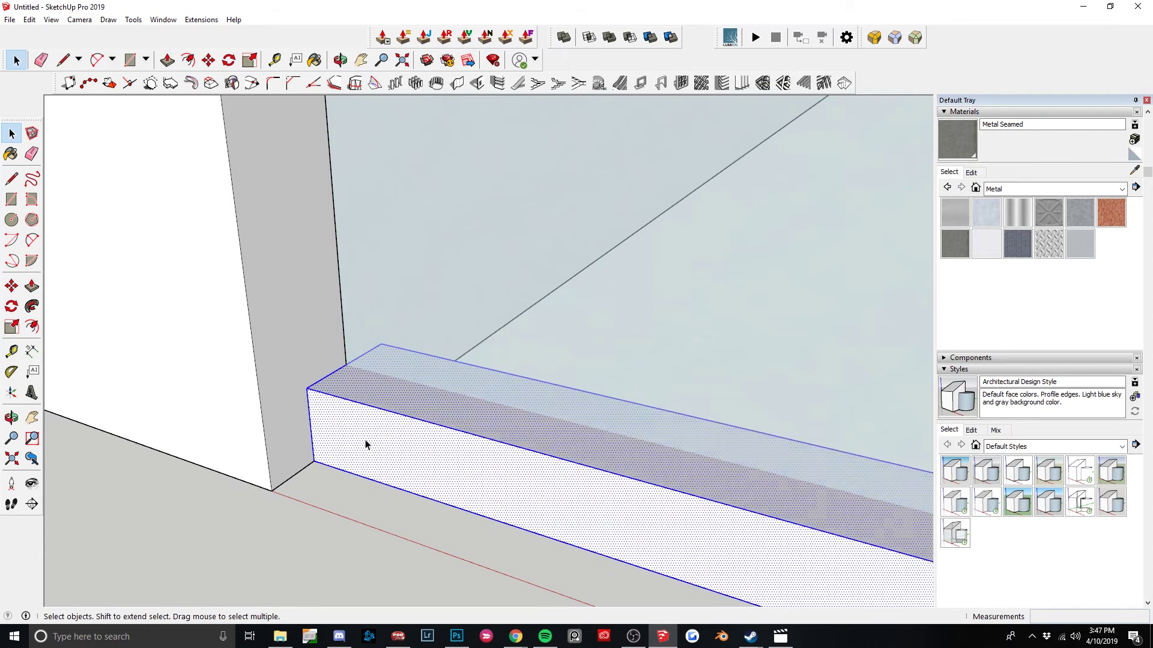
pyautogui.press('b')
pyautogui.click(473, 447)
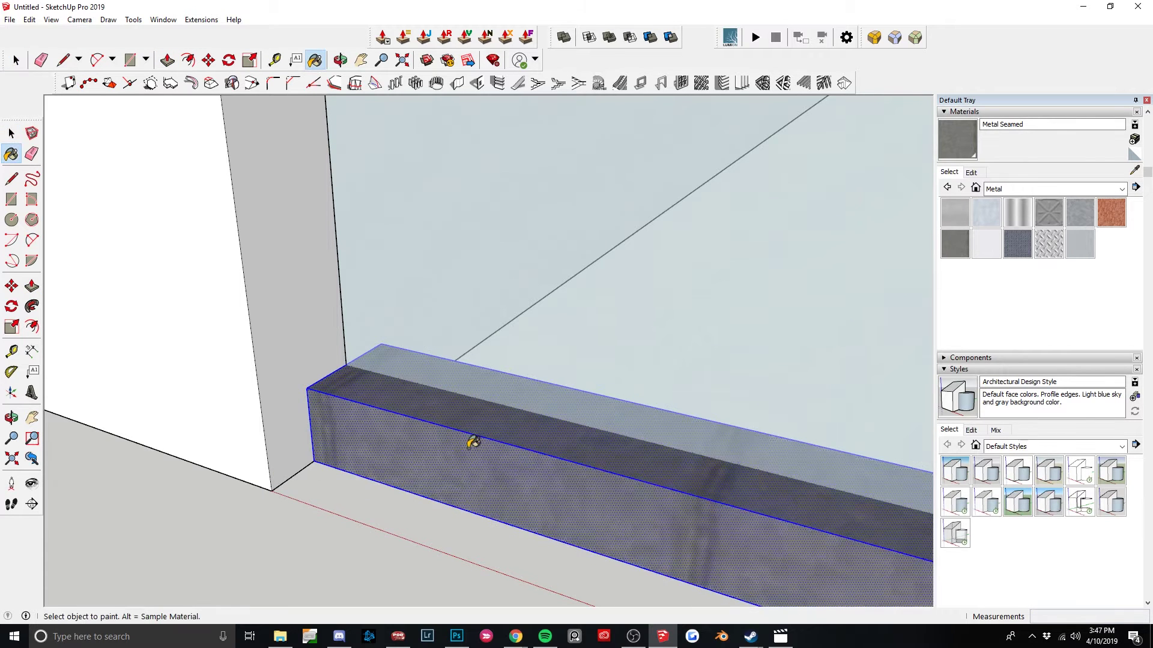
pyautogui.scroll(-2, 471, 444)
pyautogui.press('space')
pyautogui.rightClick(470, 455)
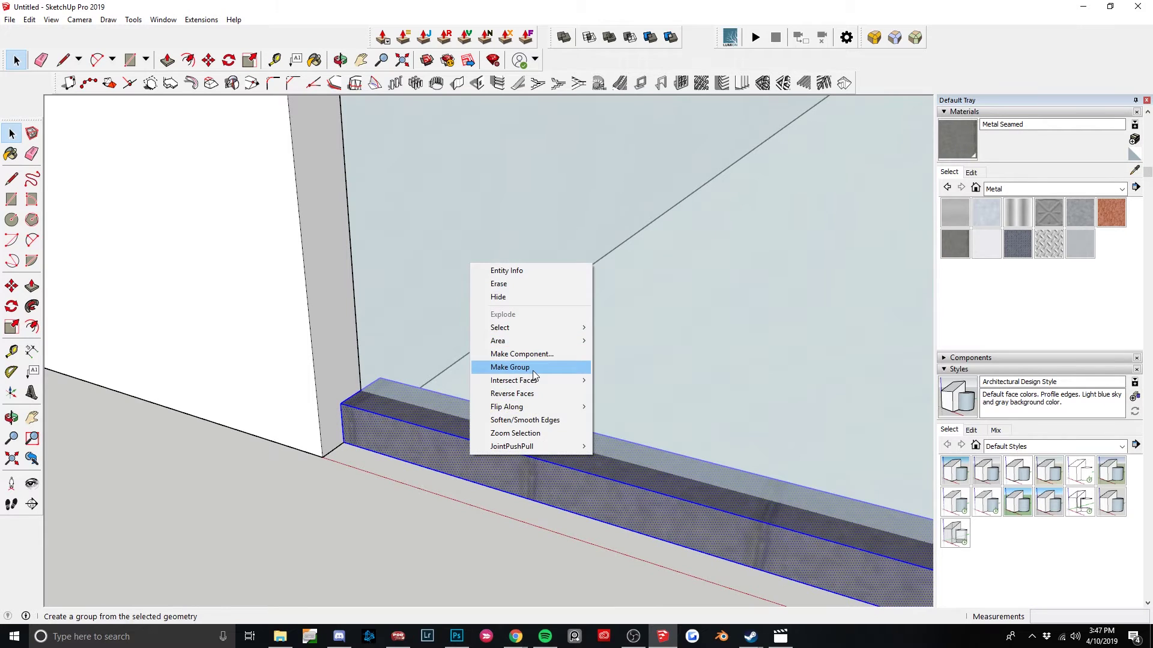
pyautogui.click(510, 368)
# Open the bottom rail group and draw a 6" by 4" rectangle on the rail's inner side at the mullion corner.
pyautogui.scroll(-3, 521, 402)
pyautogui.moveTo(521, 402); pyautogui.dragTo(463, 441, button='middle')
pyautogui.doubleClick(467, 425)
pyautogui.scroll(3, 508, 411)
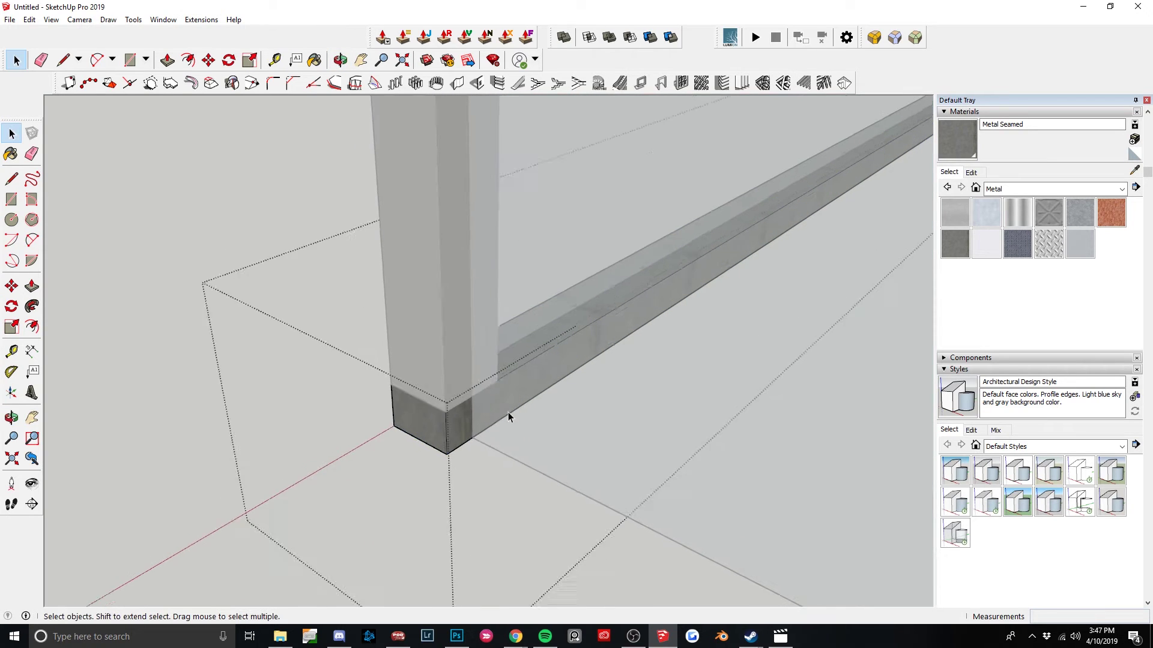
pyautogui.press('r')
pyautogui.moveTo(552, 422); pyautogui.dragTo(234, 187, button='middle')
pyautogui.click(484, 374)
pyautogui.click(403, 430)
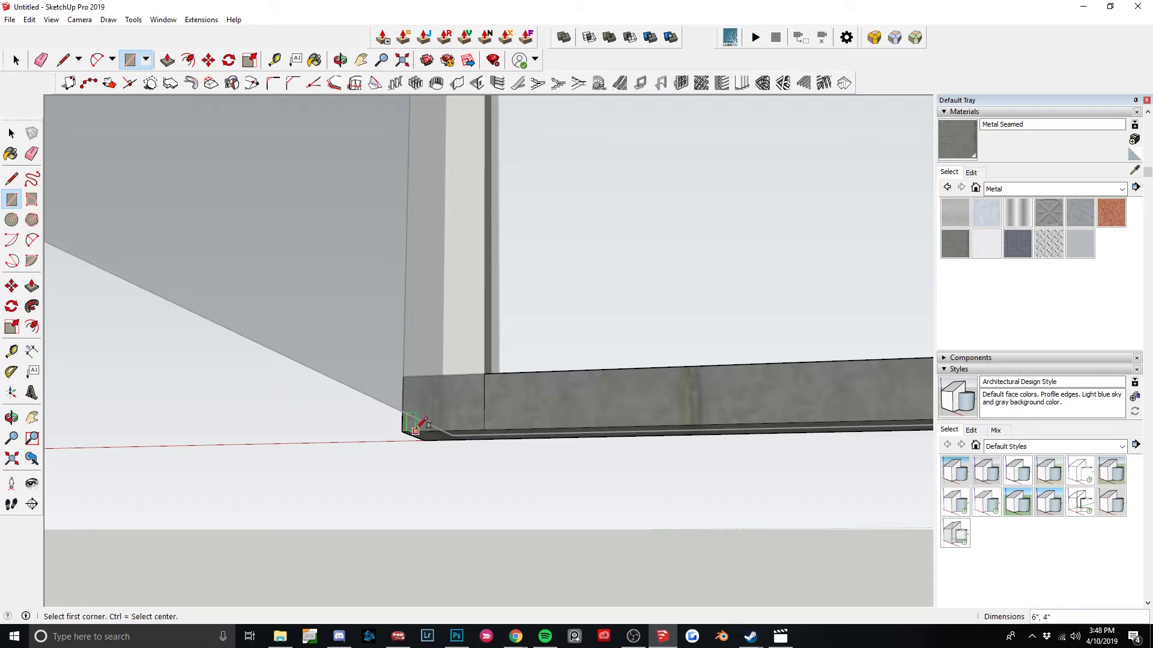
# Extrude the 6" by 4" rectangle along the second glass panel to the far wall and leave the rail group.
pyautogui.press('space')
pyautogui.press('p')
pyautogui.moveTo(469, 412); pyautogui.dragTo(629, 295, button='middle')
pyautogui.scroll(-1, 628, 295)
pyautogui.click(591, 330)
pyautogui.moveTo(592, 330); pyautogui.dragTo(481, 476, button='middle')
pyautogui.click(316, 367)
pyautogui.press('space')
pyautogui.click(480, 475)
# Examine the bottom rail and the corner mullion along both glass panels.
pyautogui.scroll(4, 273, 381)
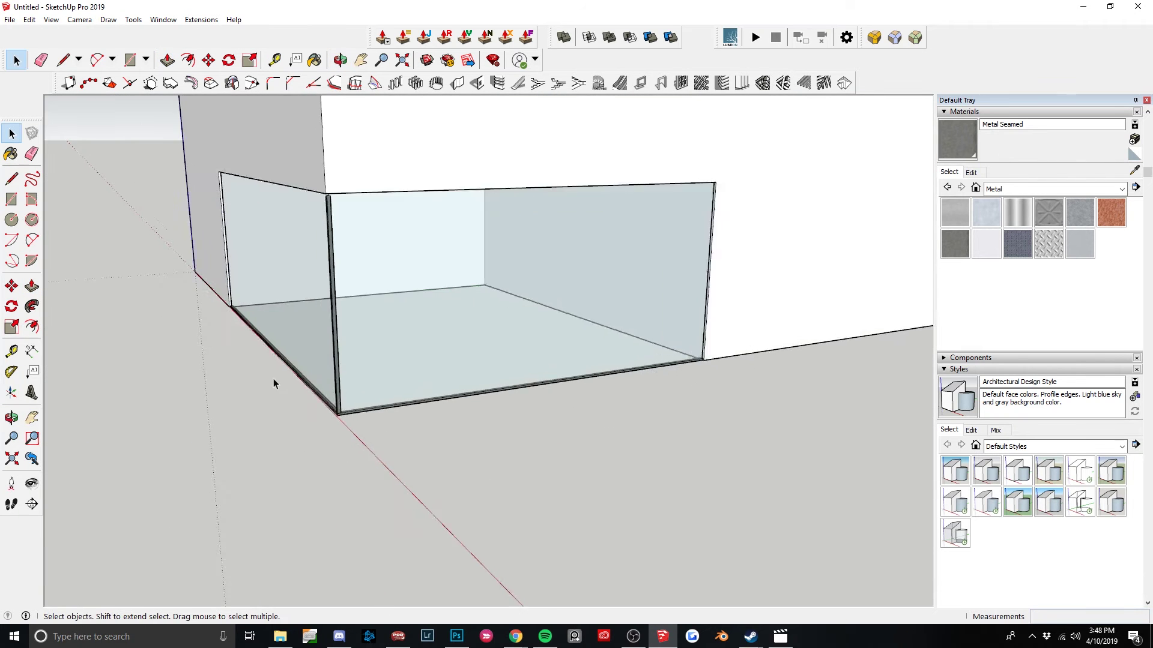
pyautogui.keyDown('shift'); pyautogui.moveTo(298, 390); pyautogui.dragTo(407, 422, button='middle'); pyautogui.keyUp('shift')
pyautogui.scroll(4, 451, 449)
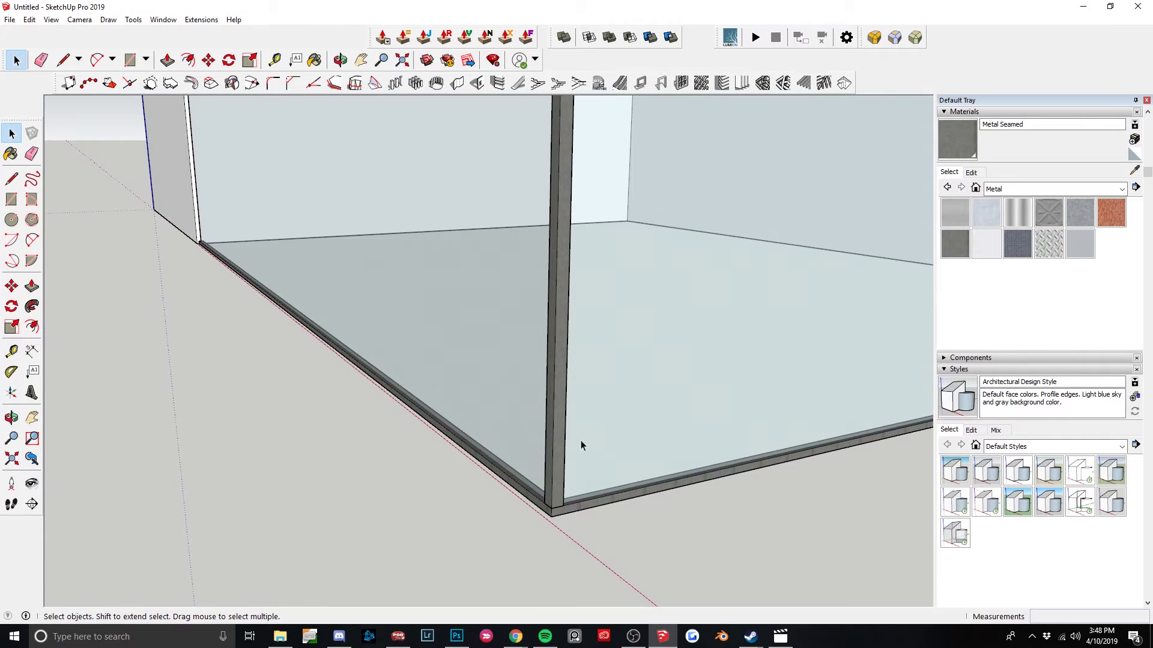
pyautogui.scroll(-2, 582, 443)
pyautogui.moveTo(600, 453); pyautogui.dragTo(804, 443, button='middle')
pyautogui.scroll(5, 657, 431)
pyautogui.scroll(-2, 553, 471)
pyautogui.scroll(2, 334, 416)
# Copy the corner mullion about 68' 10 3/8" along the second bottom rail to its end at the wall.
pyautogui.scroll(-1, 358, 451)
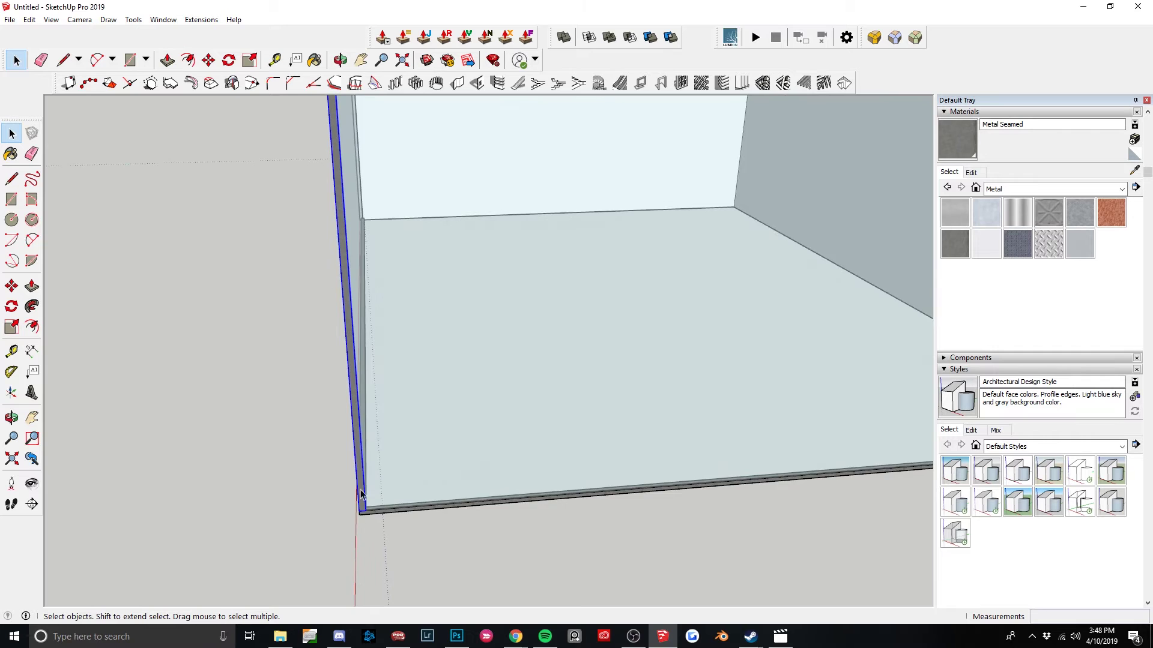
pyautogui.scroll(2, 360, 498)
pyautogui.scroll(-2, 370, 514)
pyautogui.press('m')
pyautogui.scroll(-3, 370, 512)
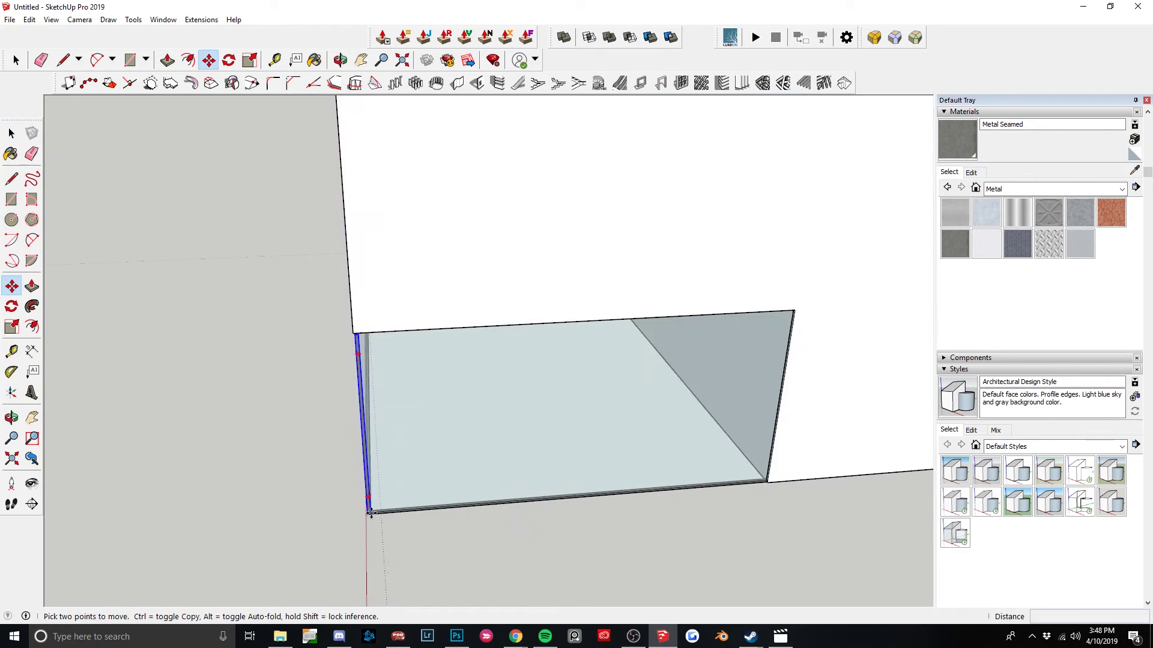
pyautogui.click(368, 509)
pyautogui.press('ctrl')
pyautogui.scroll(5, 774, 487)
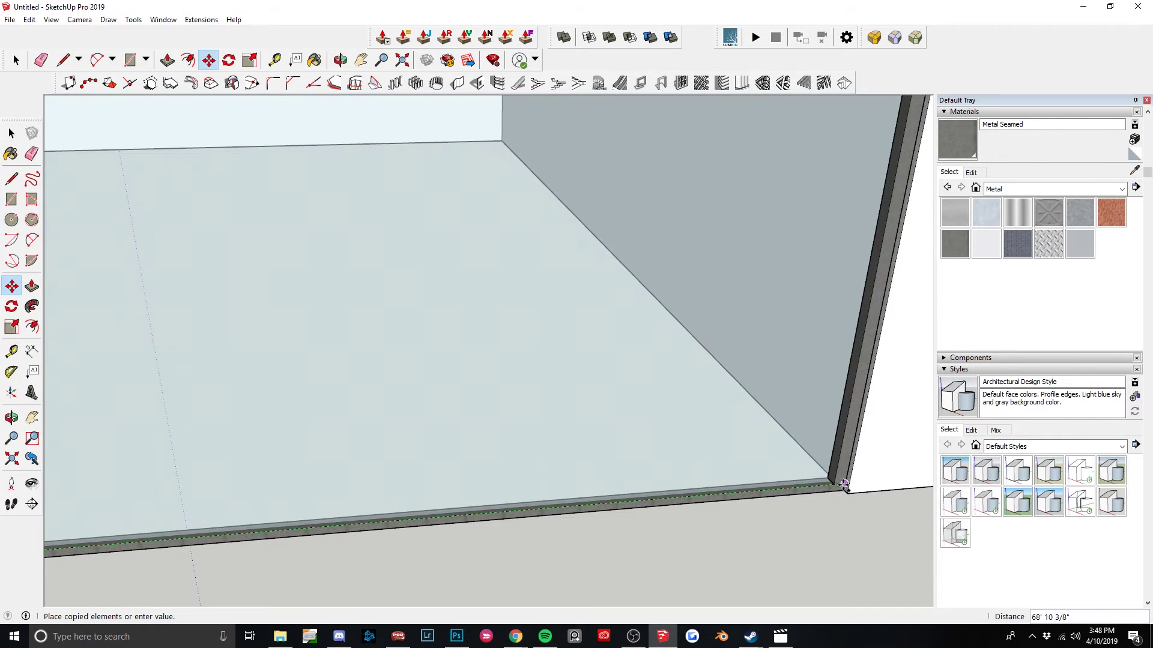
pyautogui.click(844, 484)
pyautogui.scroll(2, 840, 491)
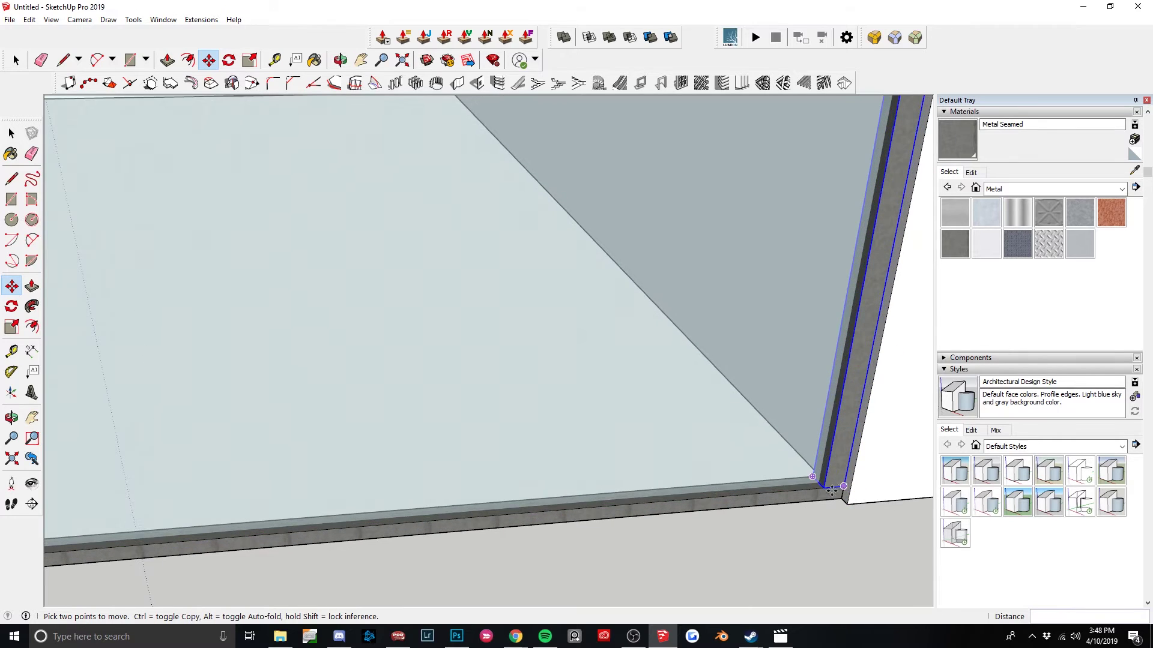
pyautogui.scroll(-4, 826, 487)
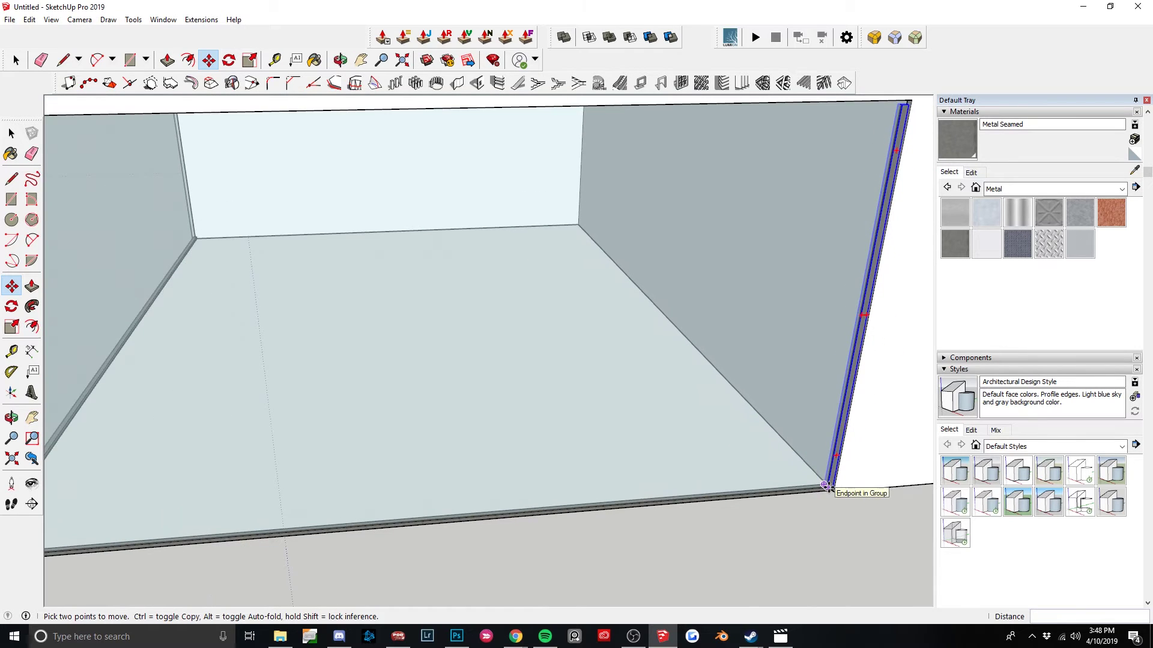
# Copy the bottom rail straight up to the top edge of the glass panels.
pyautogui.scroll(-2, 827, 487)
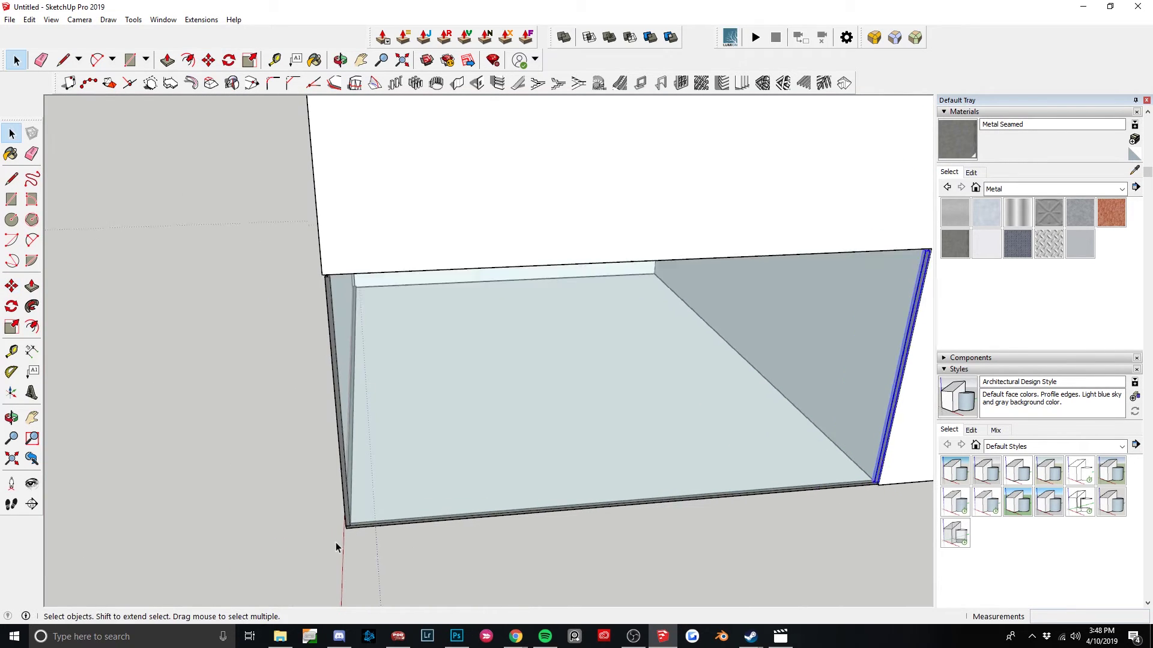
pyautogui.scroll(3, 368, 516)
pyautogui.click(367, 514)
pyautogui.scroll(3, 365, 514)
pyautogui.press('m')
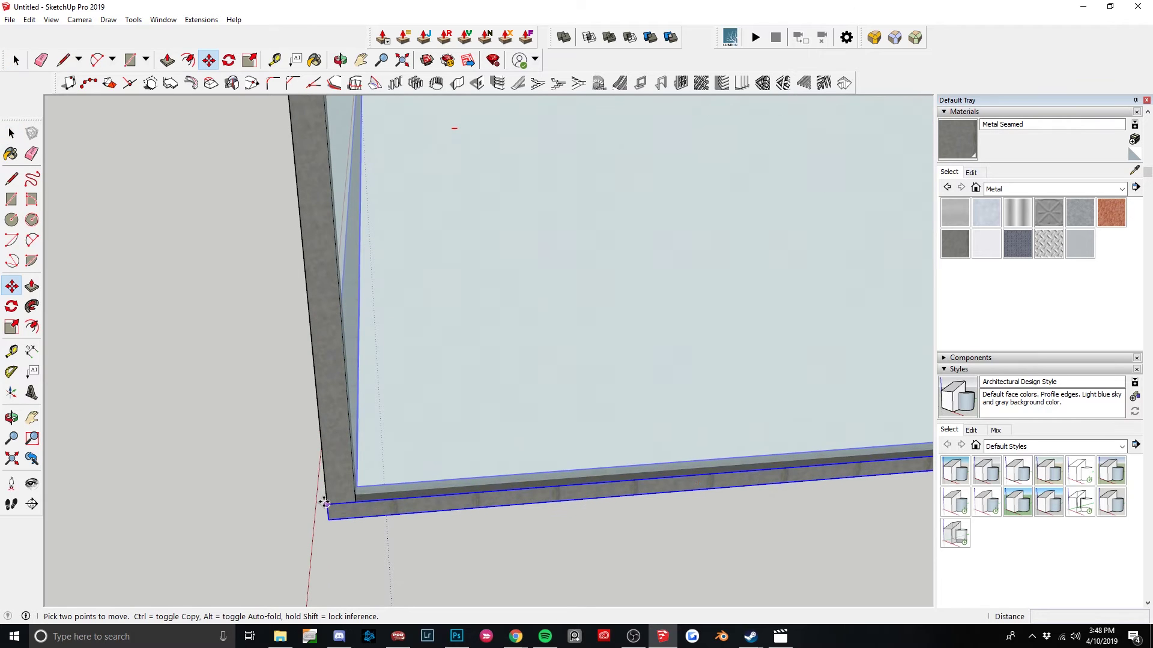
pyautogui.click(325, 504)
pyautogui.press('ctrl')
pyautogui.scroll(-5, 323, 499)
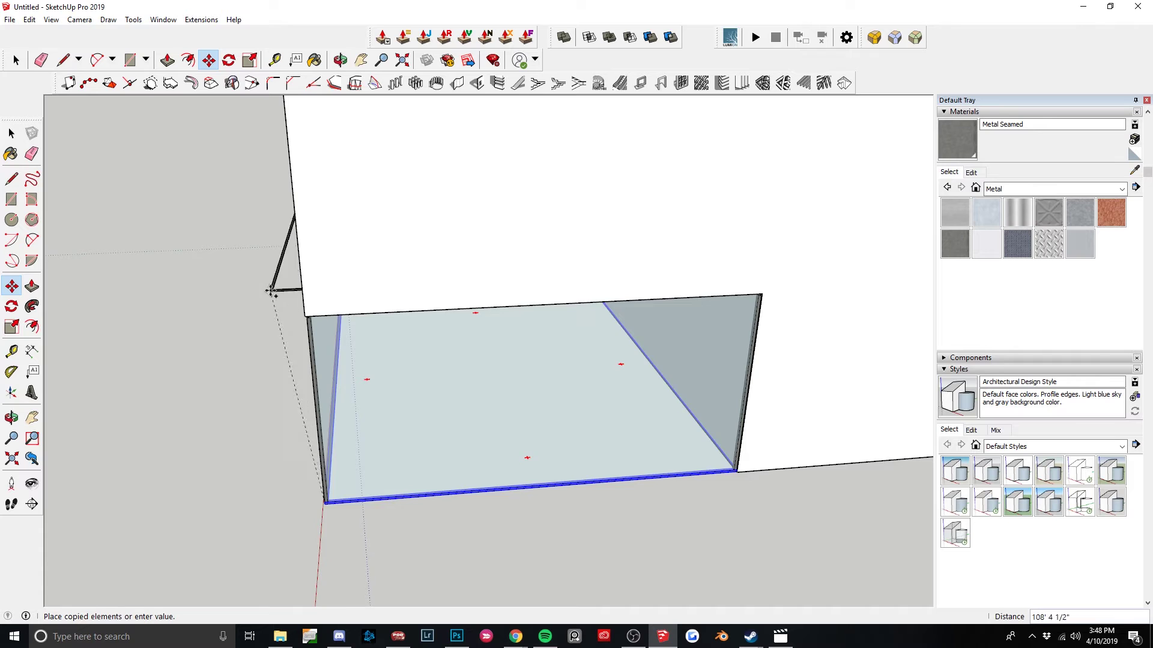
pyautogui.moveTo(272, 292); pyautogui.dragTo(377, 326, button='middle')
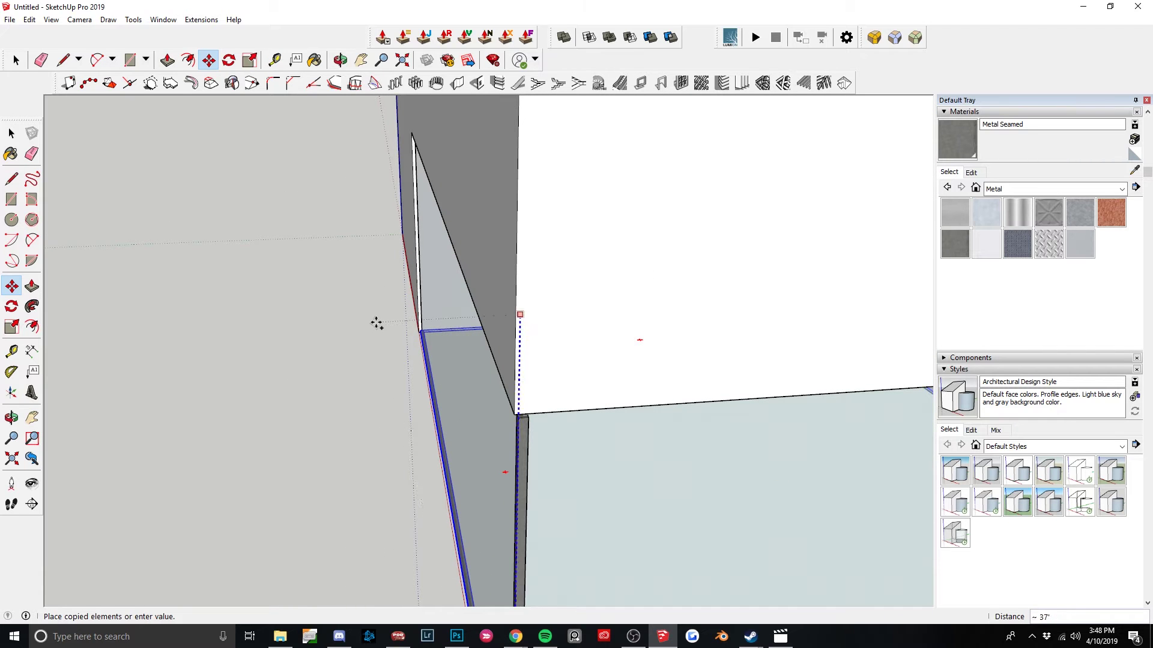
pyautogui.click(513, 414)
# Copy the top rail down about 7' 11 9/16" along the blue axis as an intermediate horizontal rail.
pyautogui.moveTo(513, 415); pyautogui.dragTo(522, 232, button='middle')
pyautogui.click(522, 228)
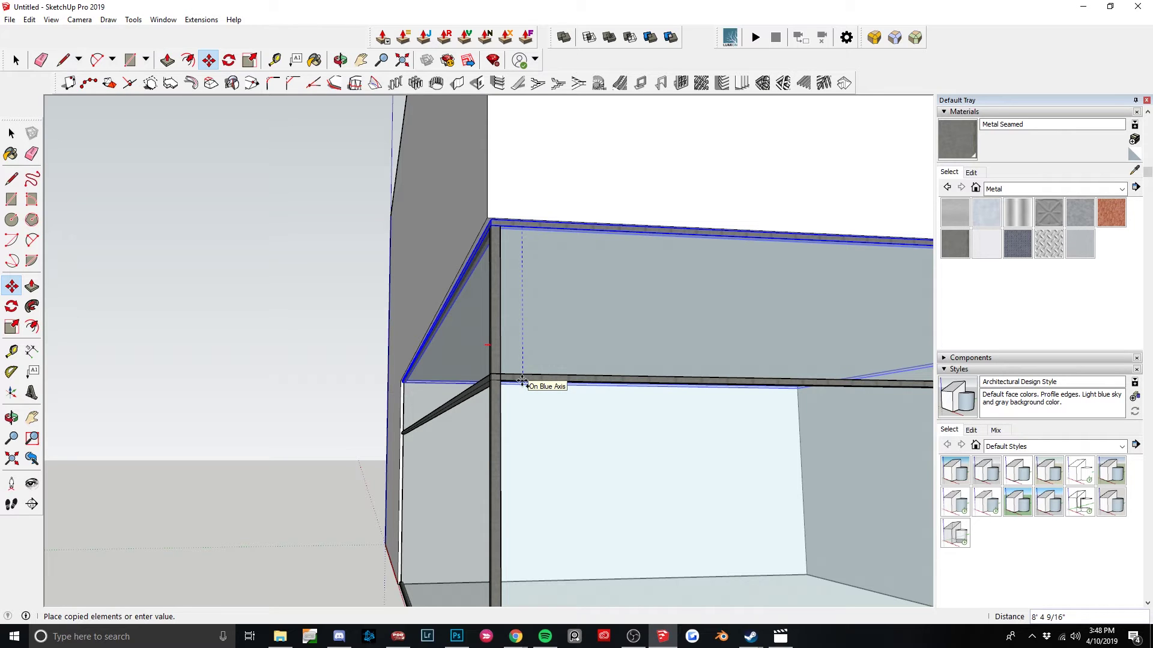
pyautogui.click(522, 371)
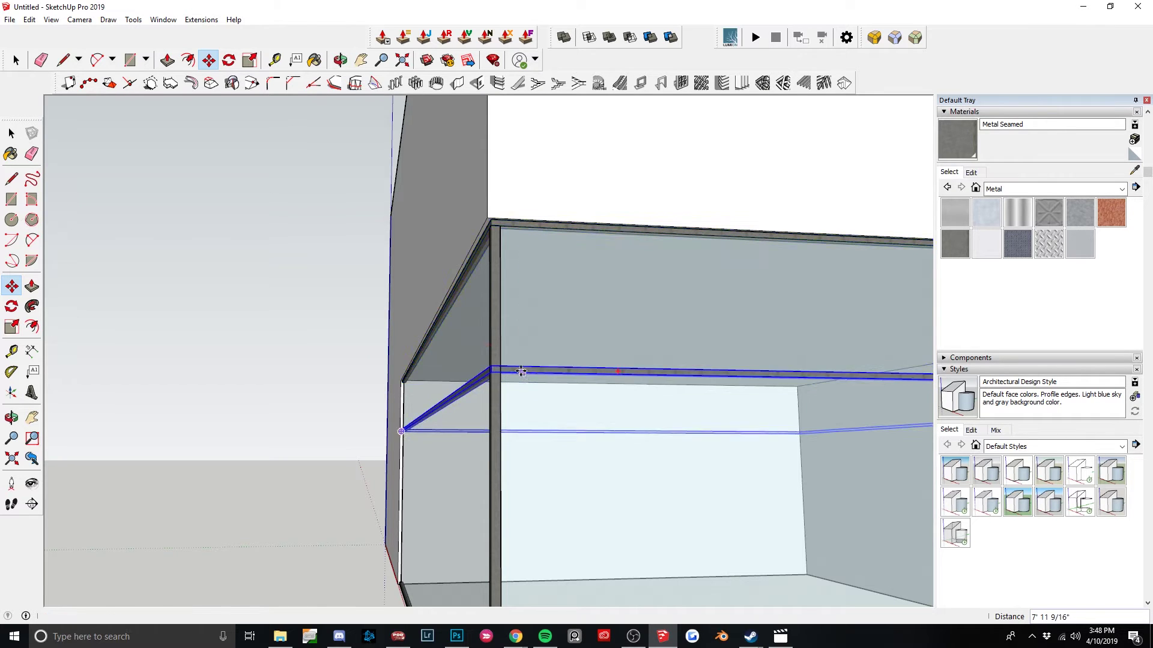
# Examine the rails and end mullion along both sides of the glazed corner.
pyautogui.scroll(-5, 507, 351)
pyautogui.moveTo(510, 341); pyautogui.dragTo(617, 464, button='middle')
pyautogui.press('space')
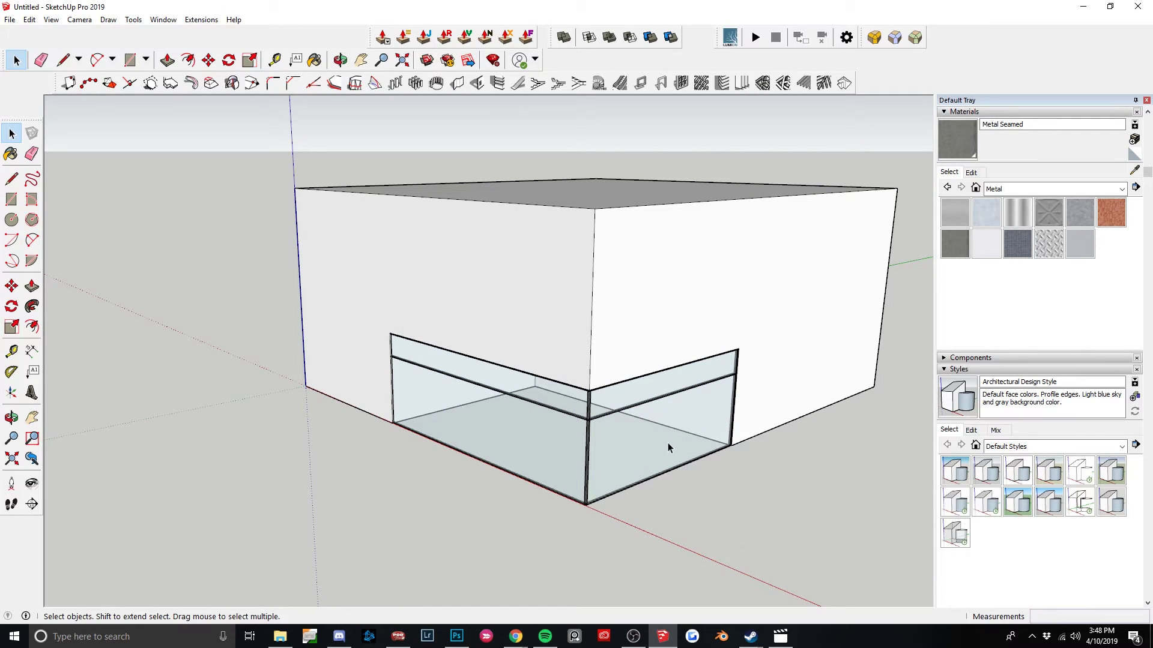
pyautogui.scroll(4, 642, 478)
pyautogui.moveTo(640, 479); pyautogui.dragTo(642, 503, button='middle')
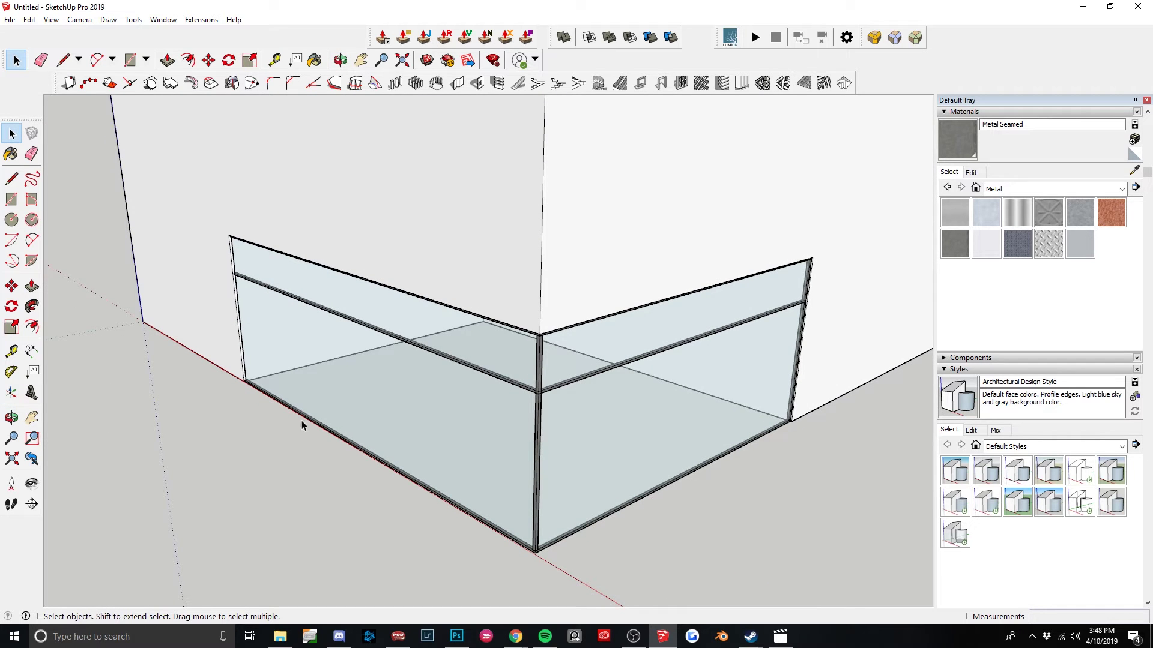
pyautogui.scroll(6, 715, 447)
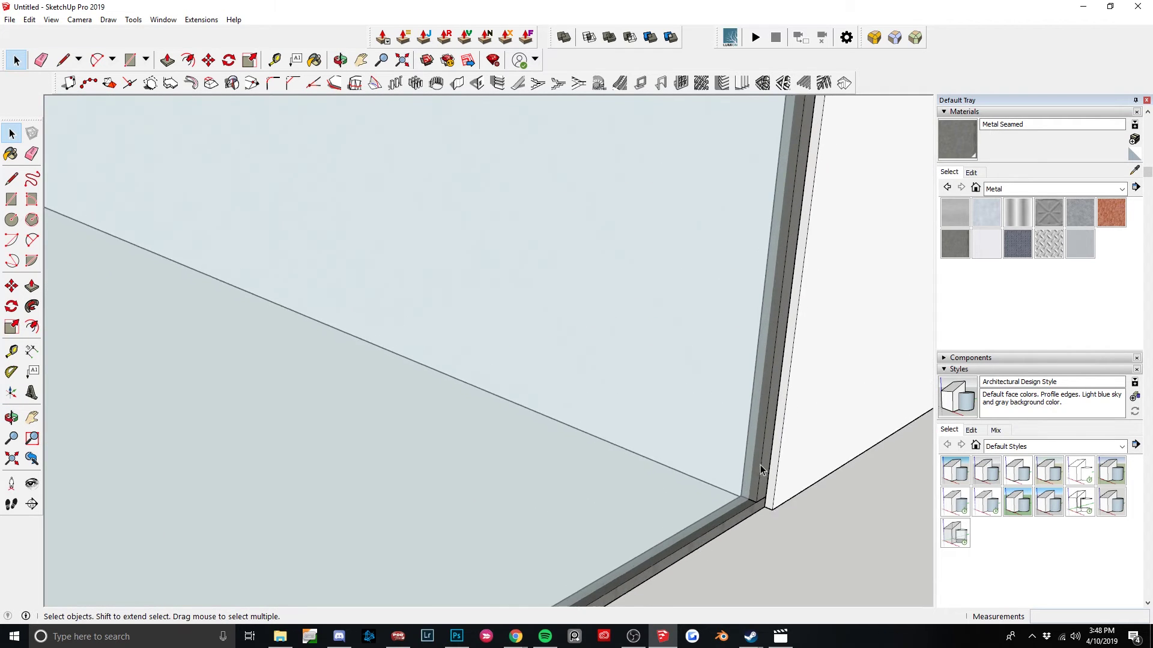
pyautogui.scroll(-4, 762, 465)
pyautogui.moveTo(456, 488); pyautogui.dragTo(615, 308, button='middle')
pyautogui.scroll(4, 378, 498)
# Copy the corner mullion about 1' 4 1/16" along the second bottom rail.
pyautogui.click(494, 419)
pyautogui.moveTo(643, 413); pyautogui.dragTo(517, 437, button='middle')
pyautogui.scroll(-4, 517, 438)
pyautogui.press('m')
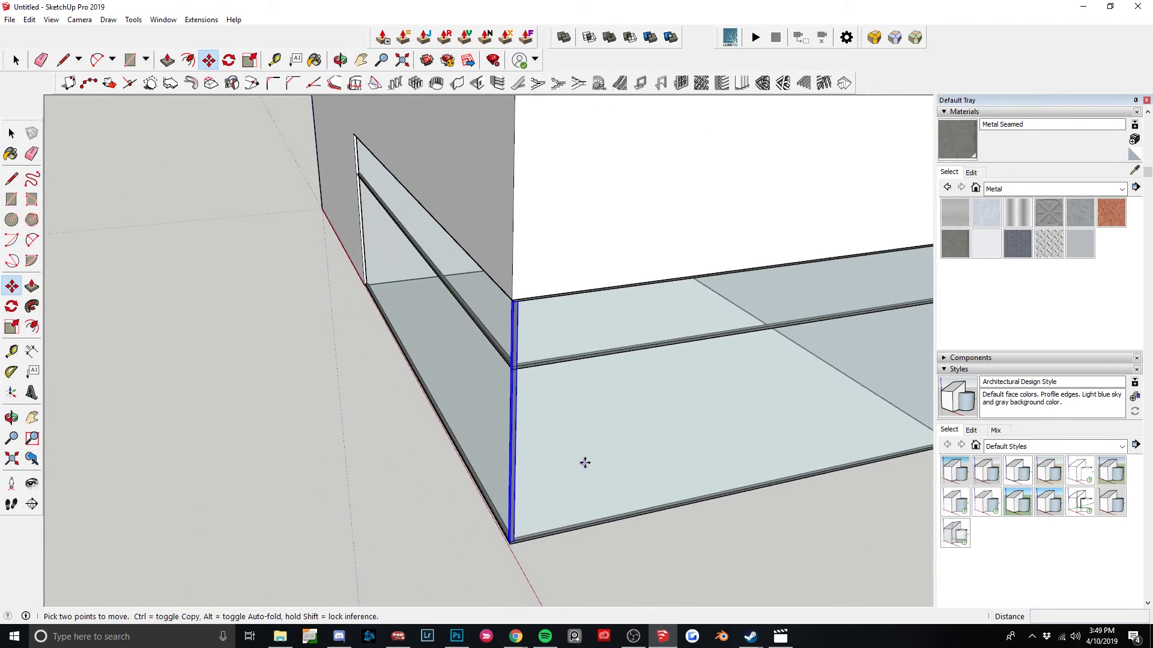
pyautogui.keyDown('shift'); pyautogui.moveTo(584, 463); pyautogui.dragTo(550, 394, button='middle'); pyautogui.keyUp('shift')
pyautogui.scroll(2, 489, 472)
pyautogui.scroll(3, 487, 472)
pyautogui.press('space')
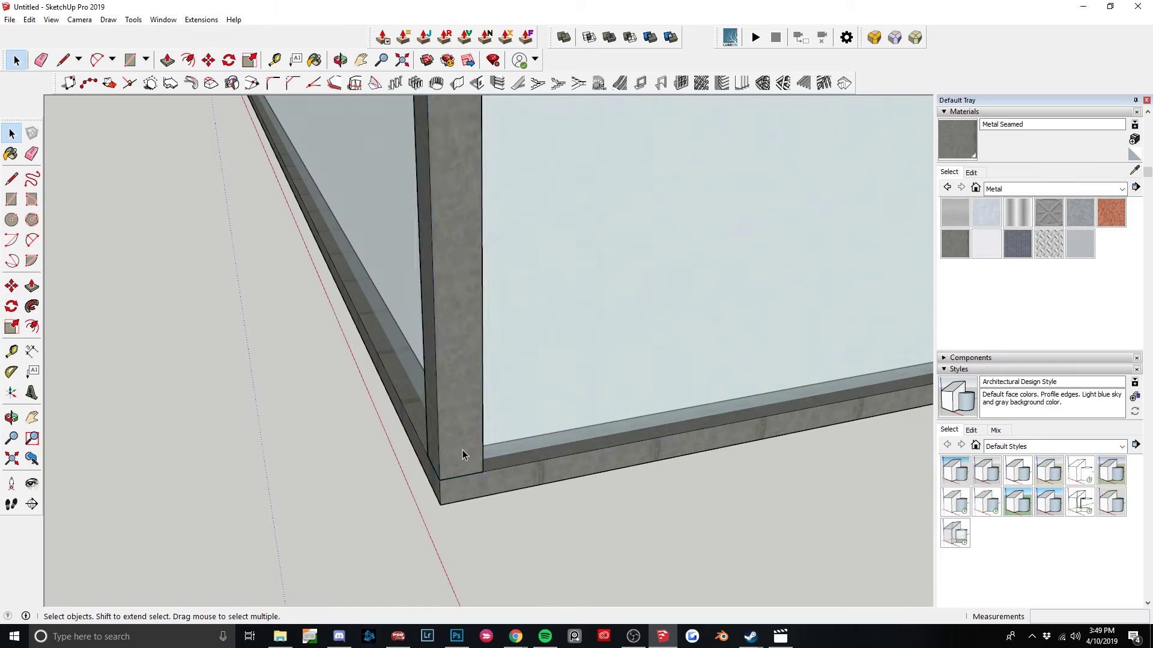
pyautogui.press('m')
pyautogui.press('ctrl')
pyautogui.click(440, 481)
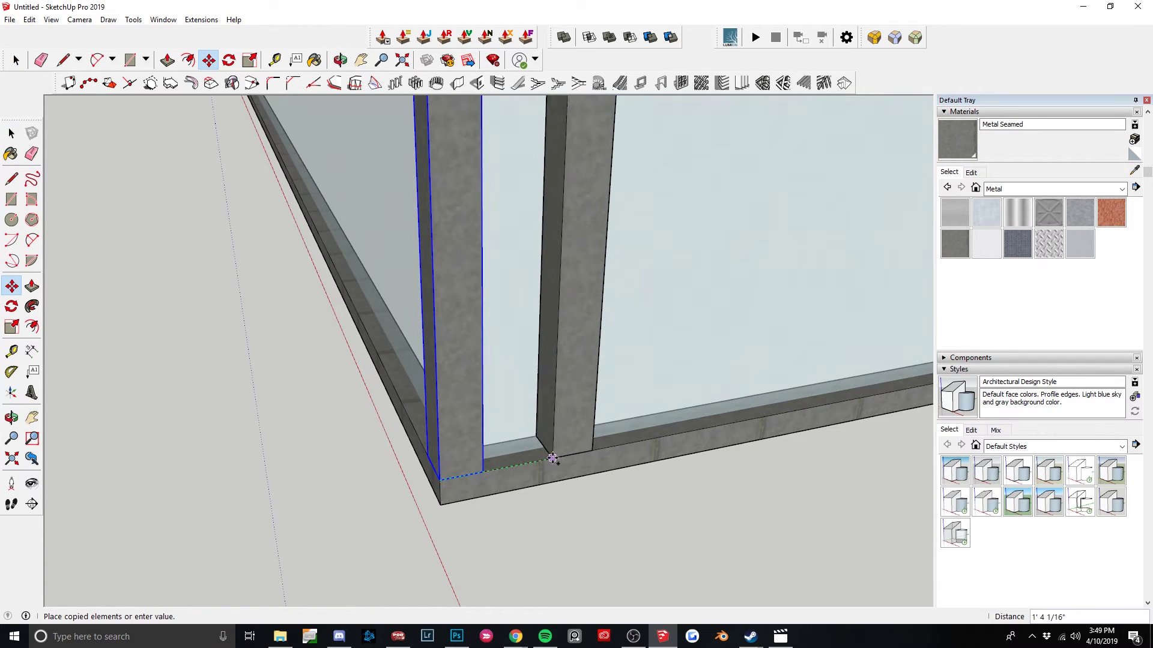
pyautogui.click(553, 458)
pyautogui.press('space')
pyautogui.press('space')
# Open the copied mullion's group and push its side face in by 2".
pyautogui.scroll(3, 568, 423)
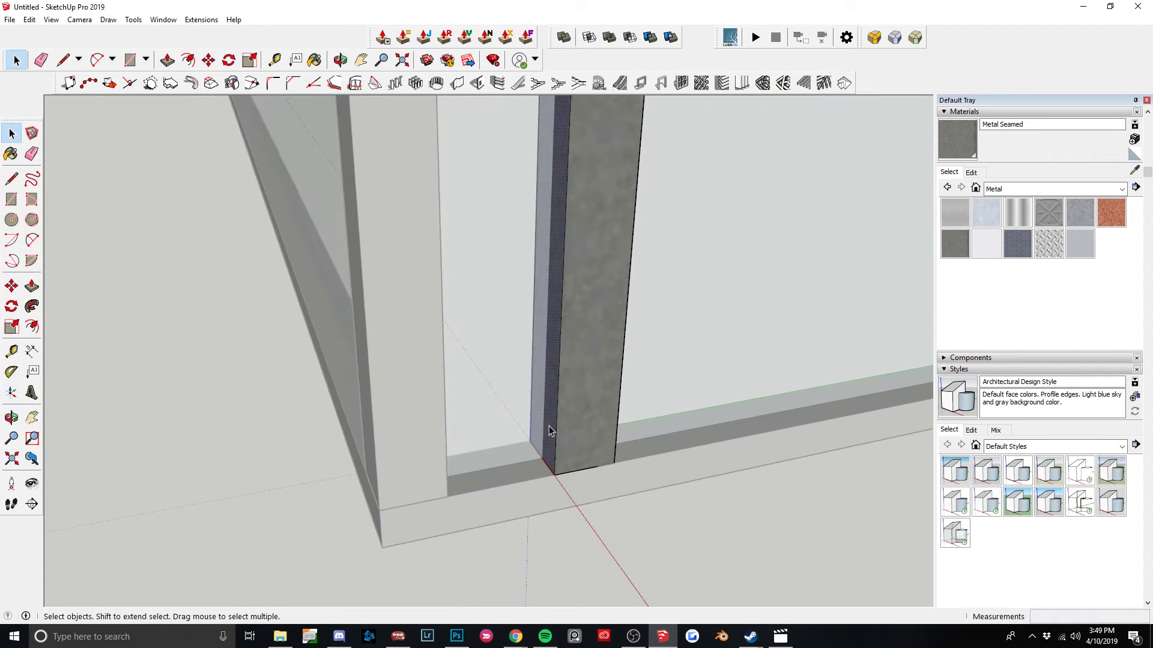
pyautogui.press('p')
pyautogui.click(548, 430)
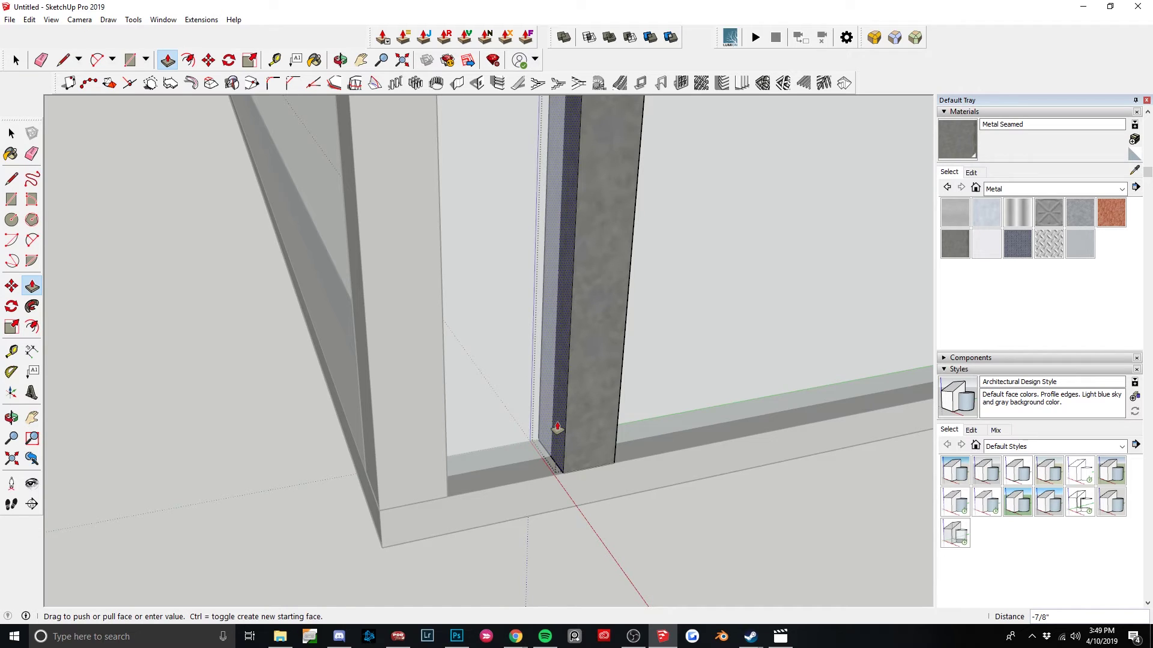
pyautogui.write('2"')
pyautogui.press('Return')
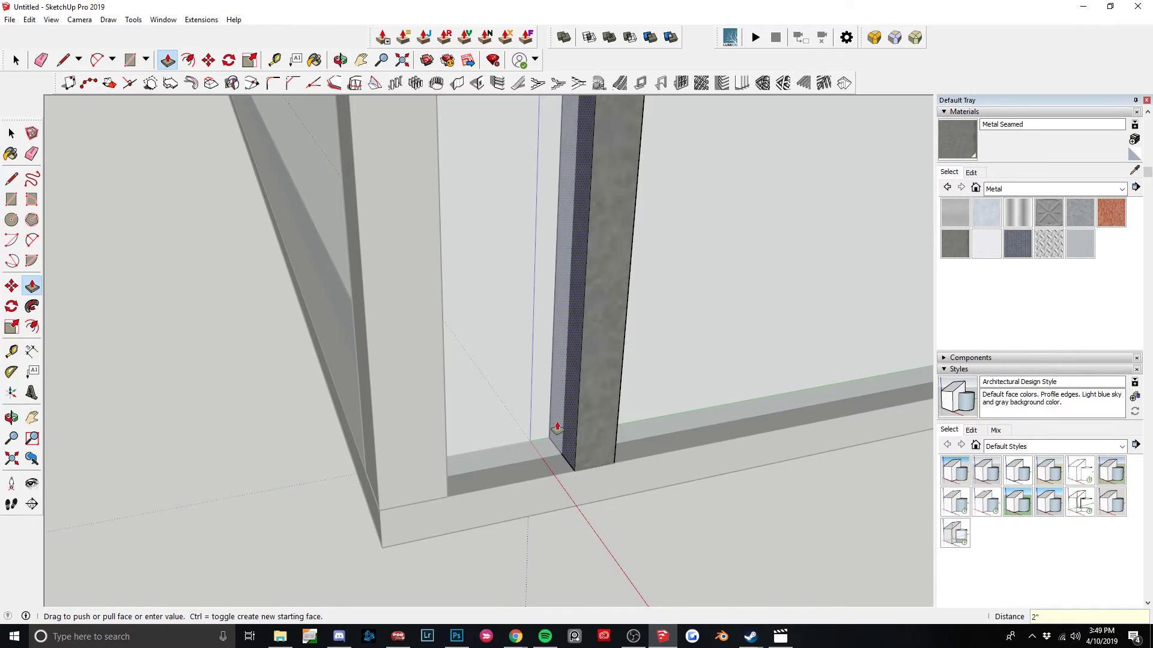
# Move the narrowed mullion back about 1' 3 3/16" along the rail to the corner mullion.
pyautogui.press('space')
pyautogui.click(580, 428)
pyautogui.press('m')
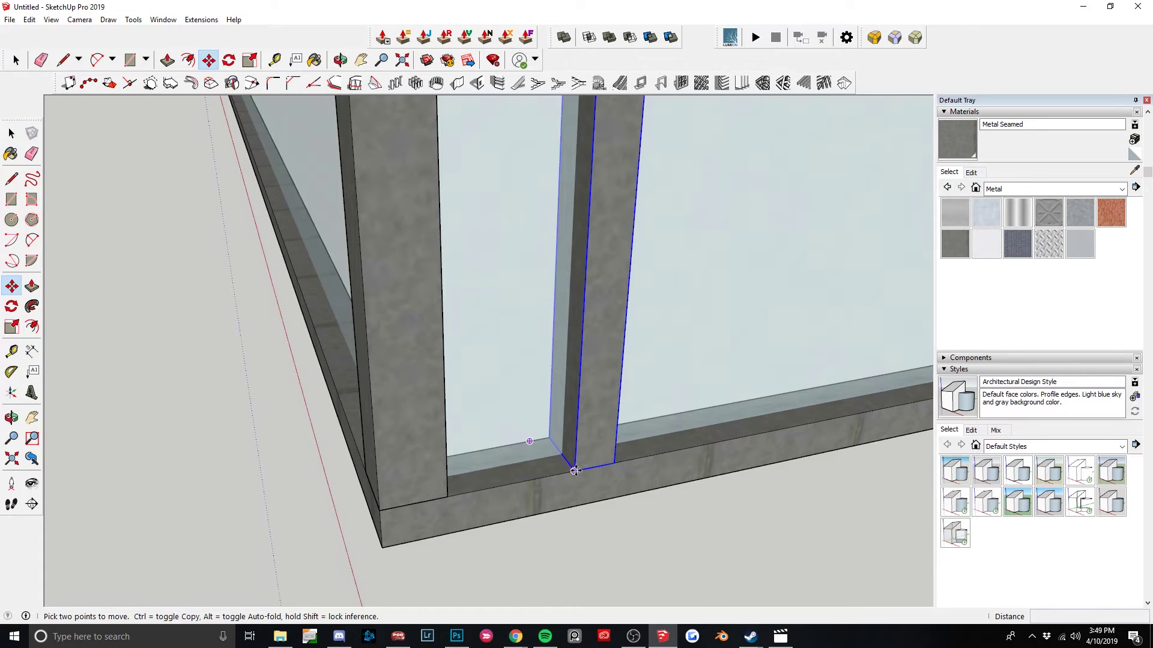
pyautogui.click(614, 461)
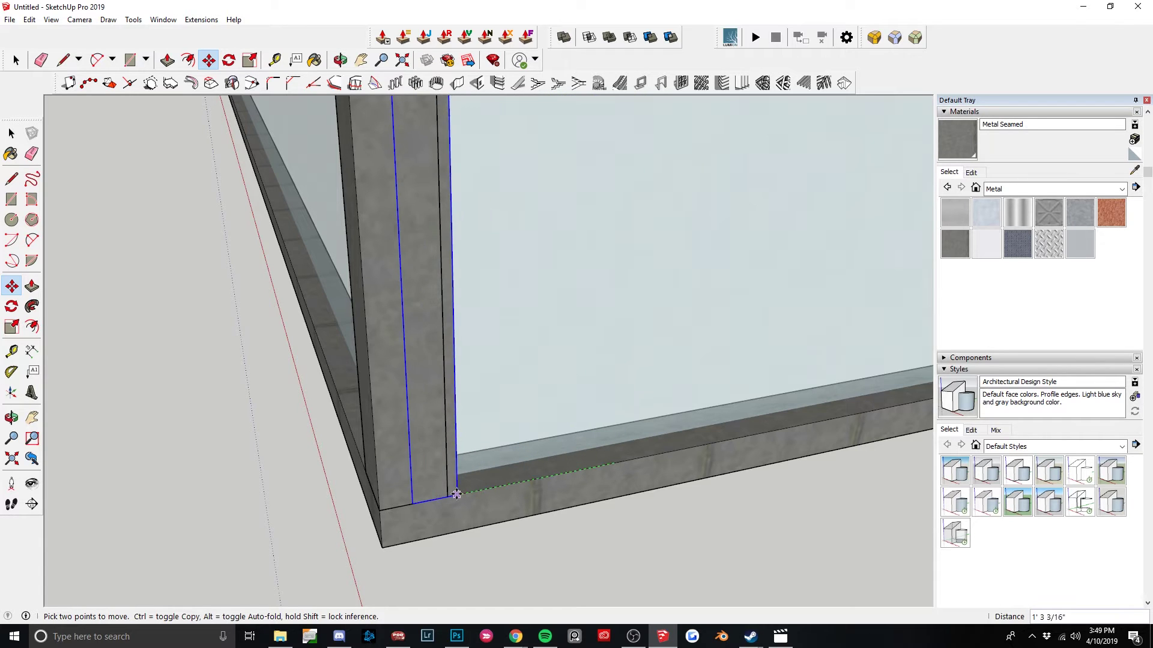
# Copy the narrow mullion along the second bottom rail to the wall and divide the run into 10 equal spacings.
pyautogui.press('ctrl')
pyautogui.scroll(-10, 403, 506)
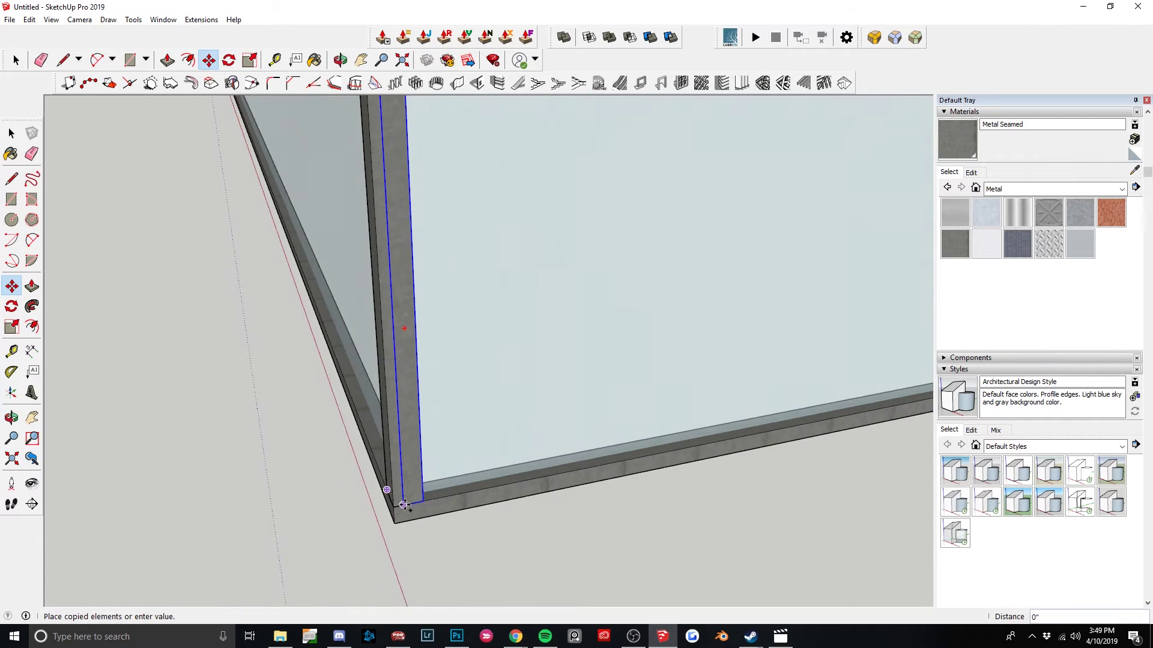
pyautogui.scroll(-5, 463, 479)
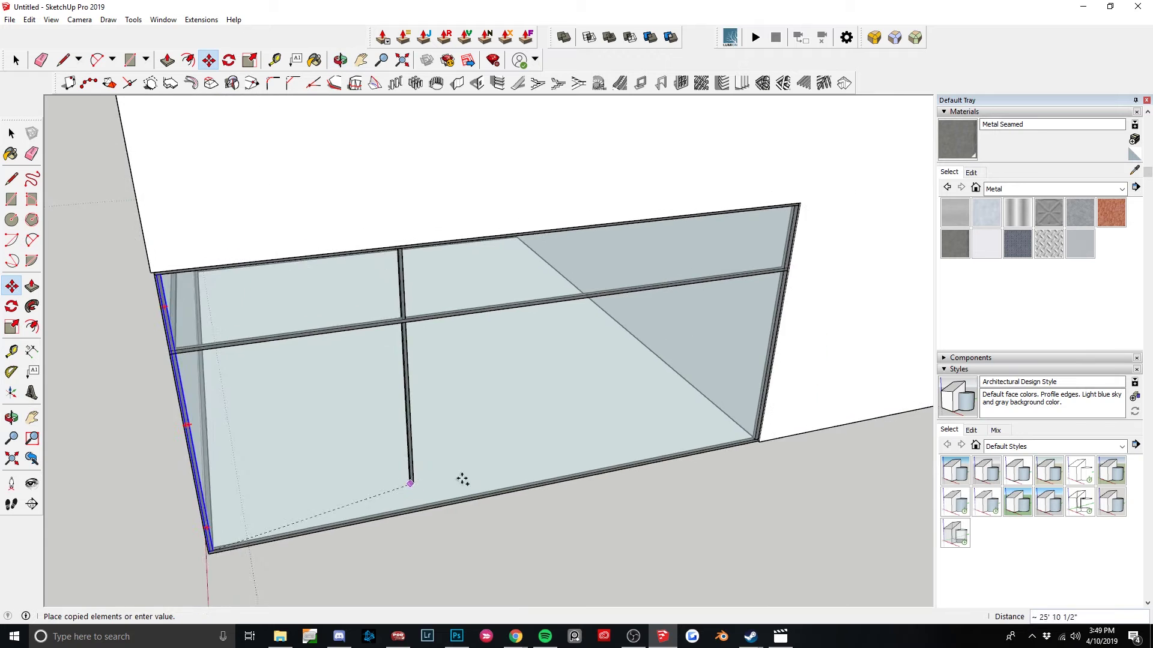
pyautogui.scroll(10, 762, 438)
pyautogui.click(691, 445)
pyautogui.scroll(-8, 684, 444)
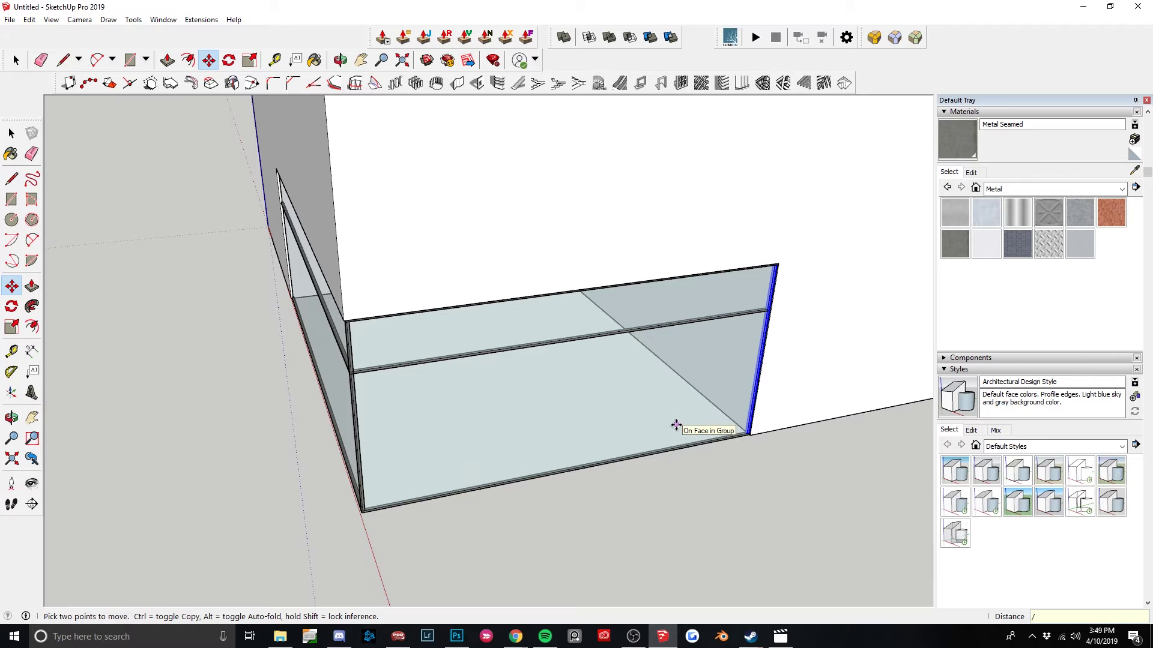
pyautogui.write('/10')
pyautogui.press('Return')
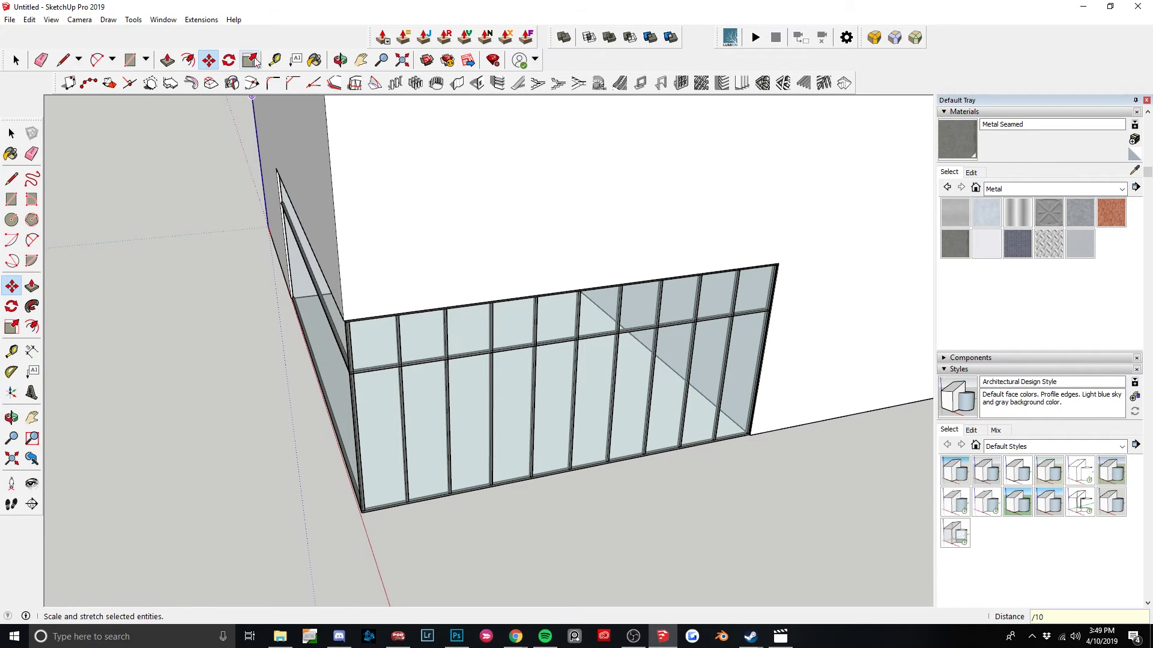
# Measure the clear gap between two neighbouring mullions in the array.
pyautogui.click(274, 60)
pyautogui.scroll(3, 536, 414)
pyautogui.scroll(4, 516, 412)
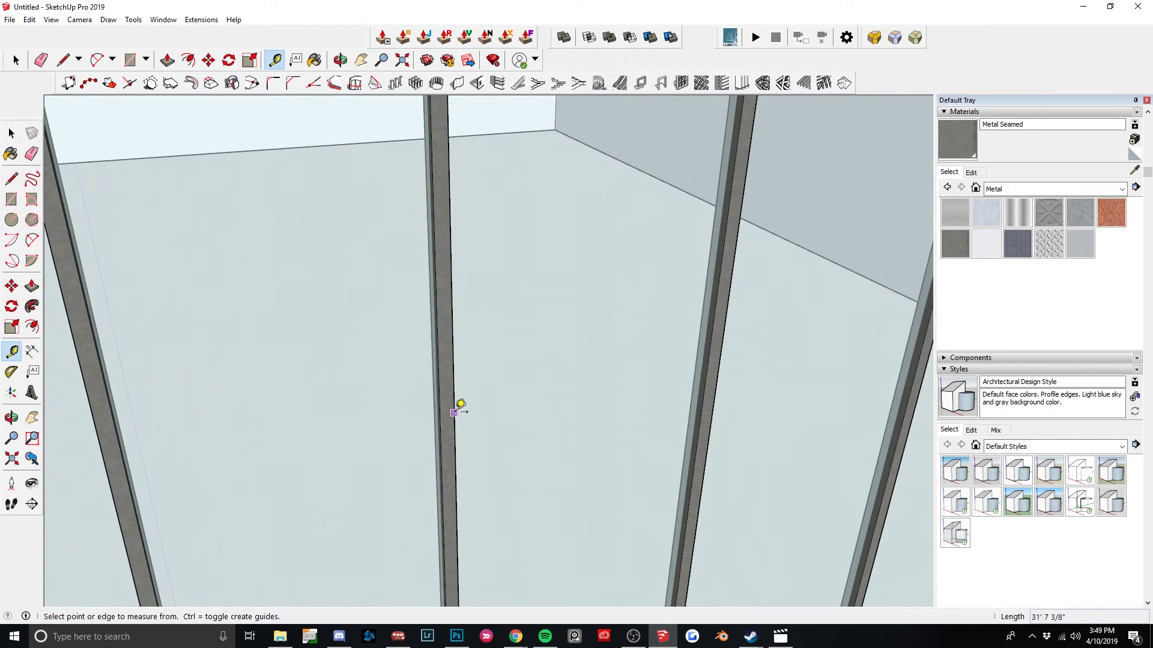
pyautogui.click(455, 412)
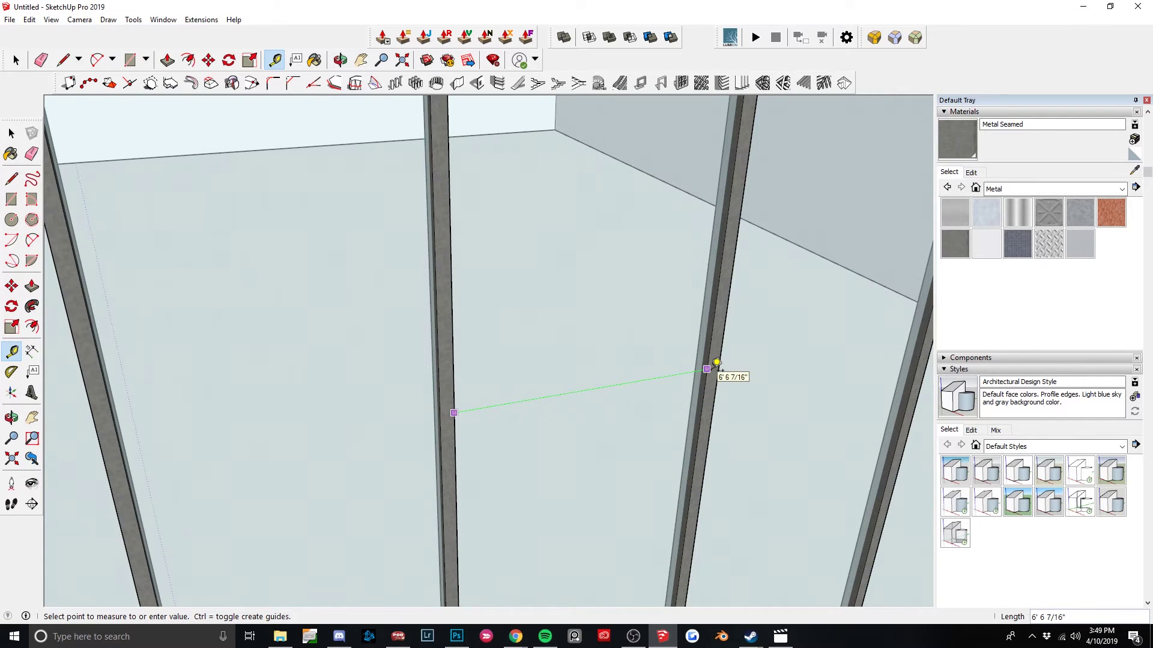
pyautogui.scroll(-8, 643, 362)
pyautogui.press('Escape')
pyautogui.press('space')
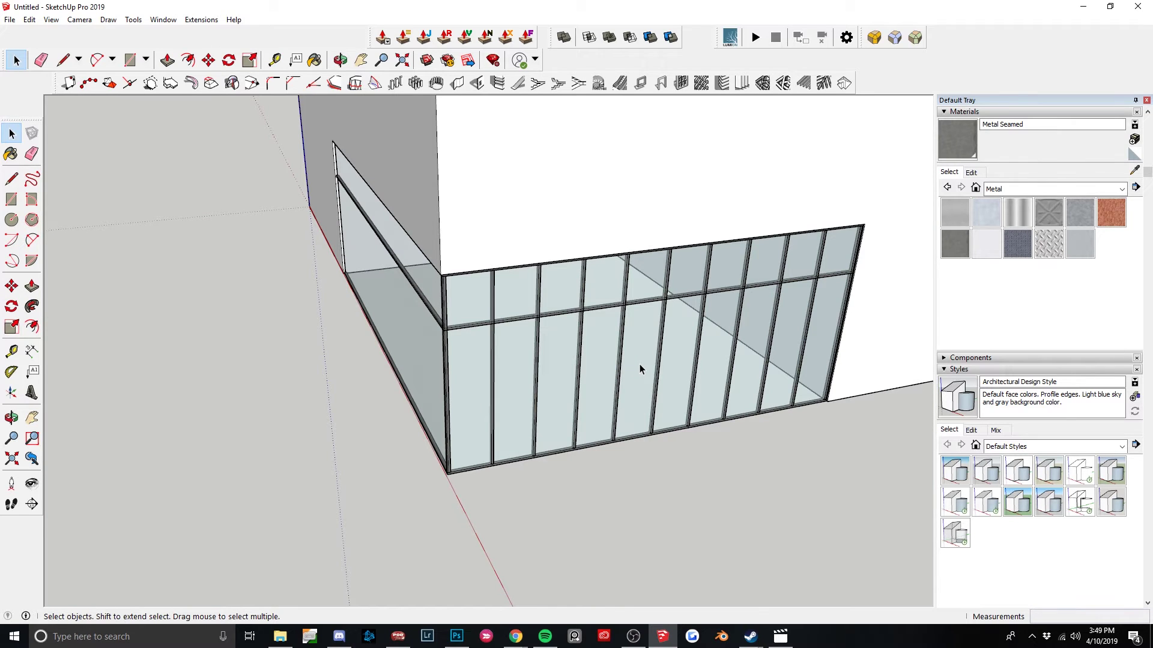
# Replace the previous array by copying the narrow mullion 68' 8 3/8" to the wall end and dividing the run into 15 equal spacings.
pyautogui.scroll(7, 639, 364)
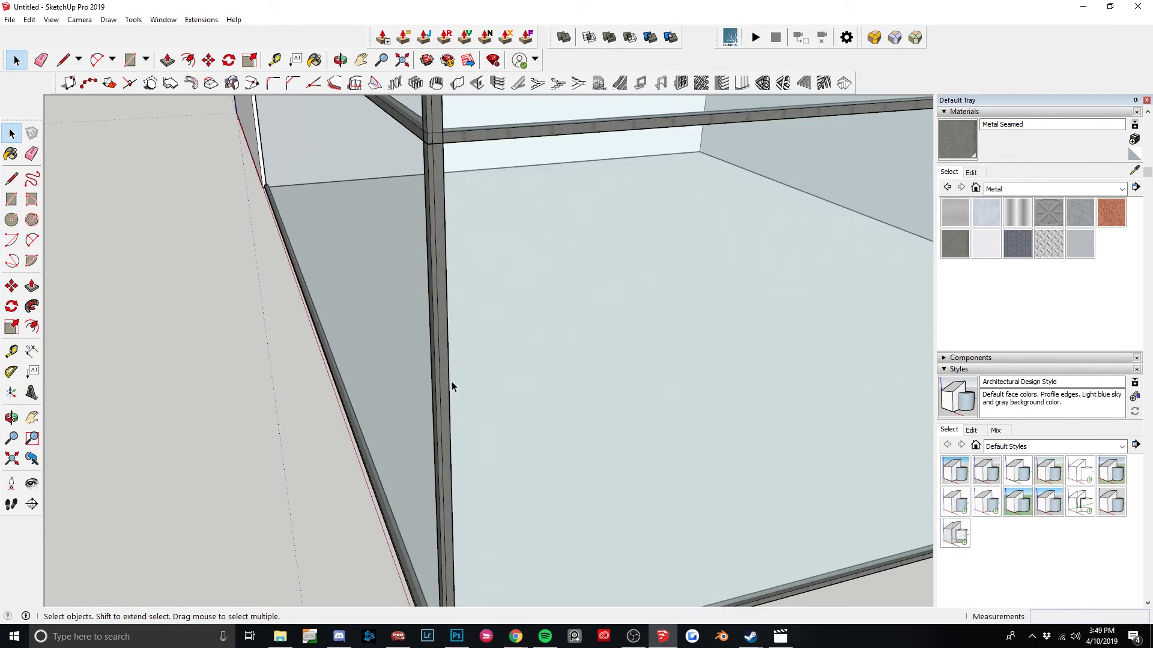
pyautogui.click(445, 397)
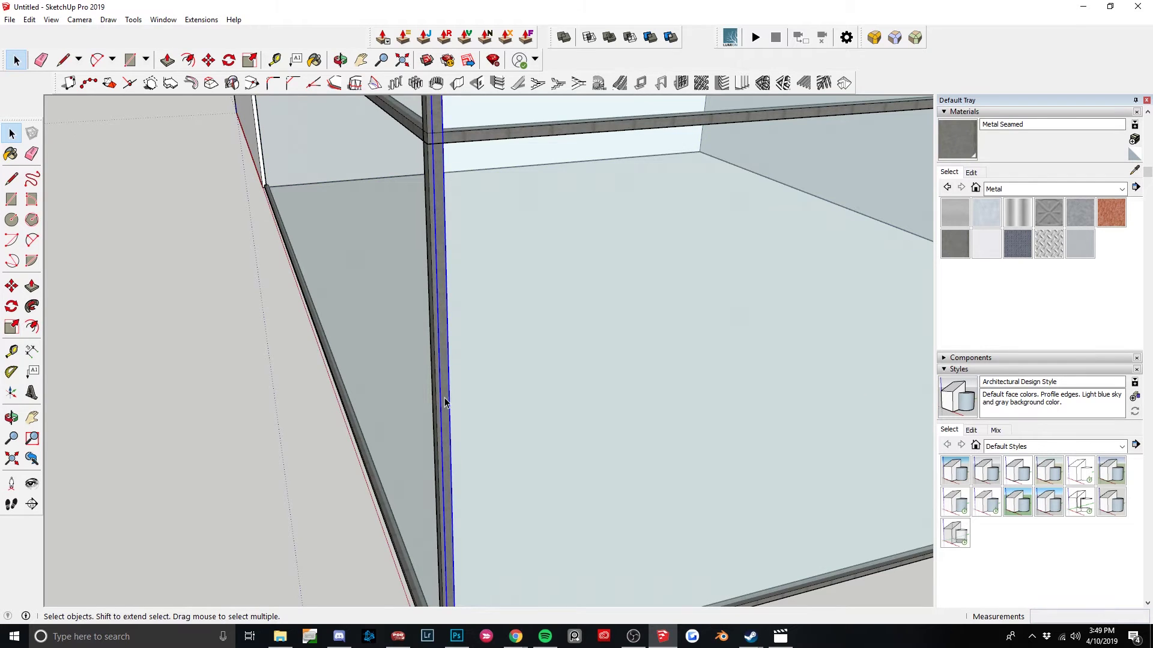
pyautogui.scroll(2, 445, 398)
pyautogui.press('m')
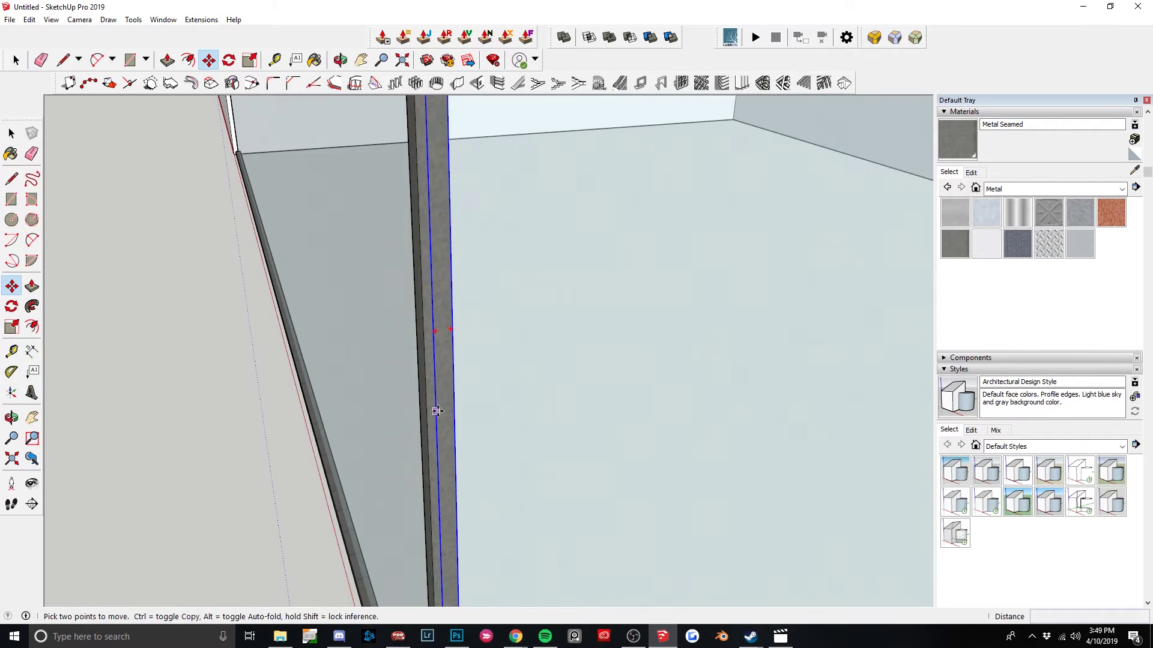
pyautogui.press('ctrl')
pyautogui.click(437, 410)
pyautogui.scroll(-5, 438, 410)
pyautogui.scroll(5, 802, 370)
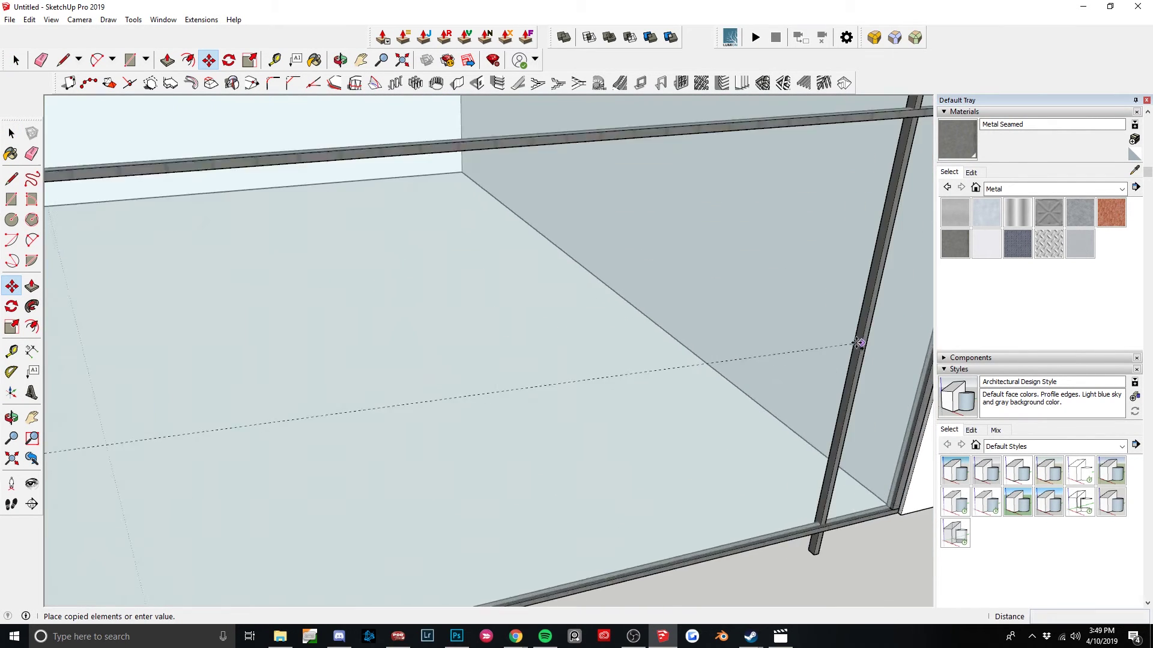
pyautogui.scroll(1, 719, 357)
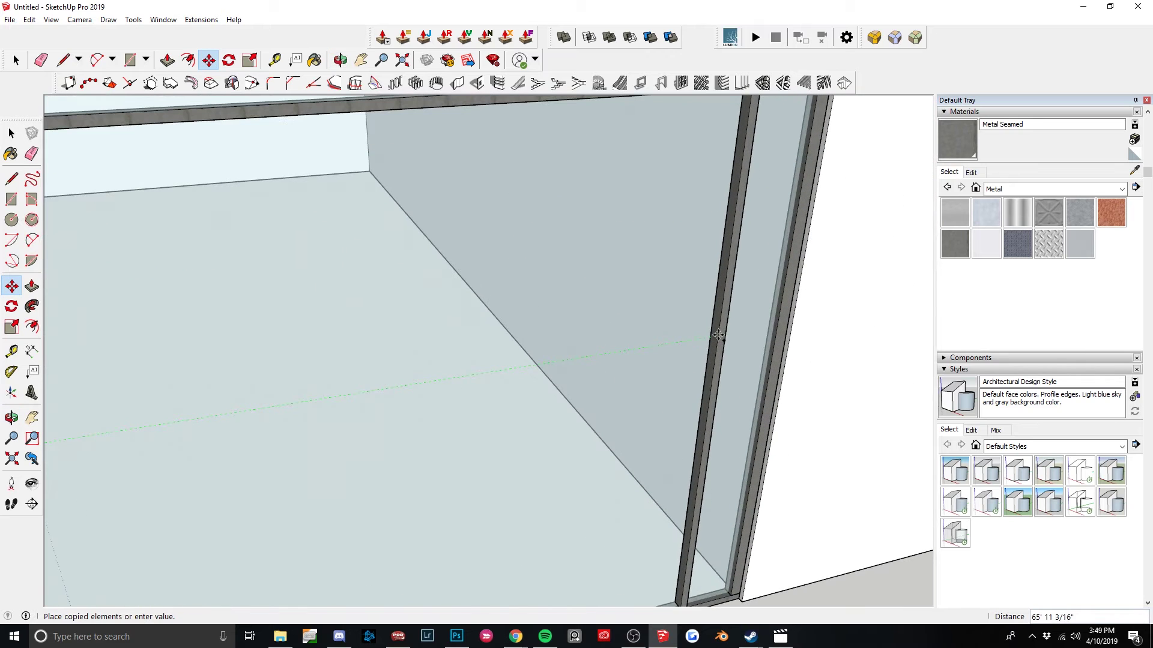
pyautogui.click(779, 334)
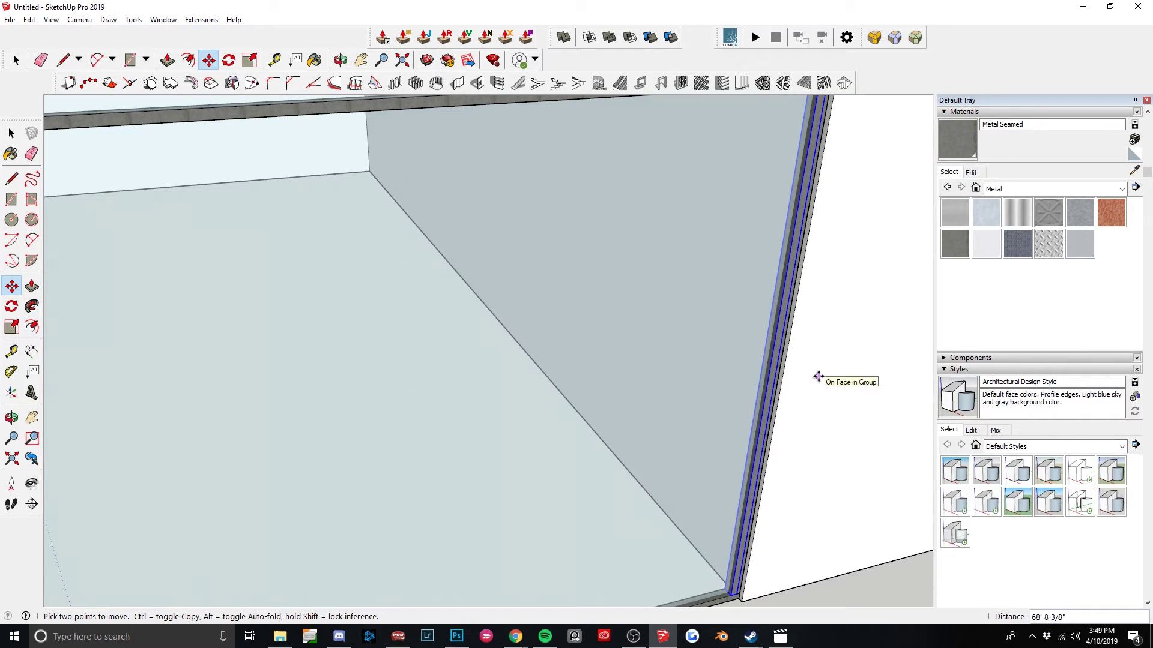
pyautogui.write('/15')
pyautogui.press('Return')
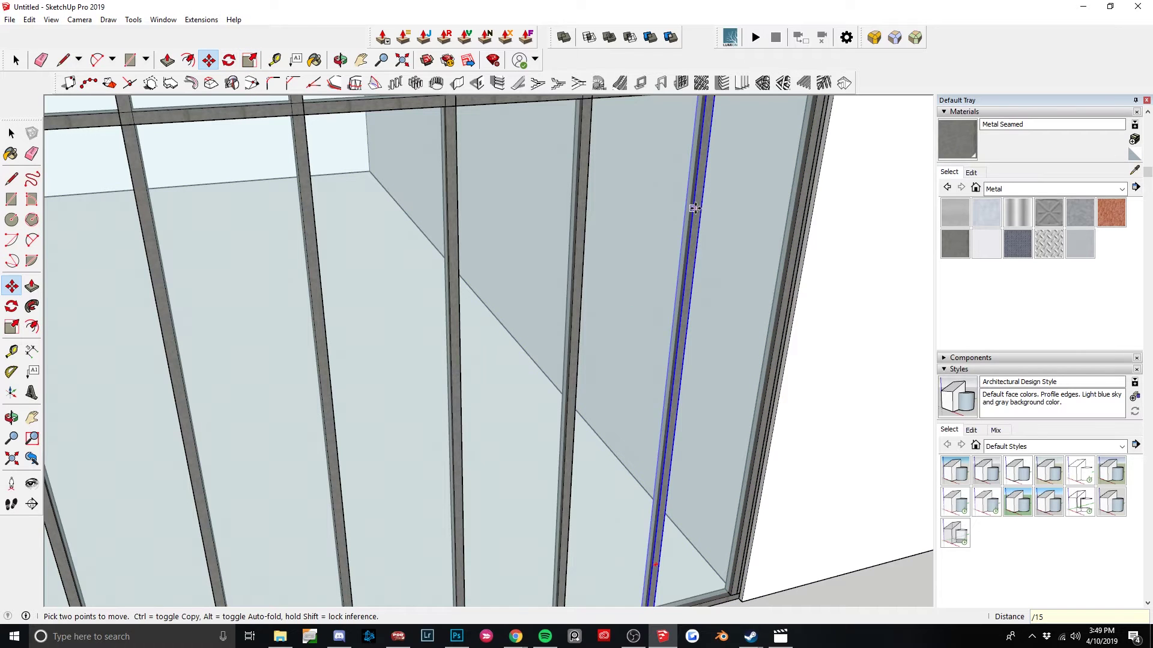
# Measure the gap between the last array mullion and the end mullion, and review the whole glazed side.
pyautogui.click(275, 59)
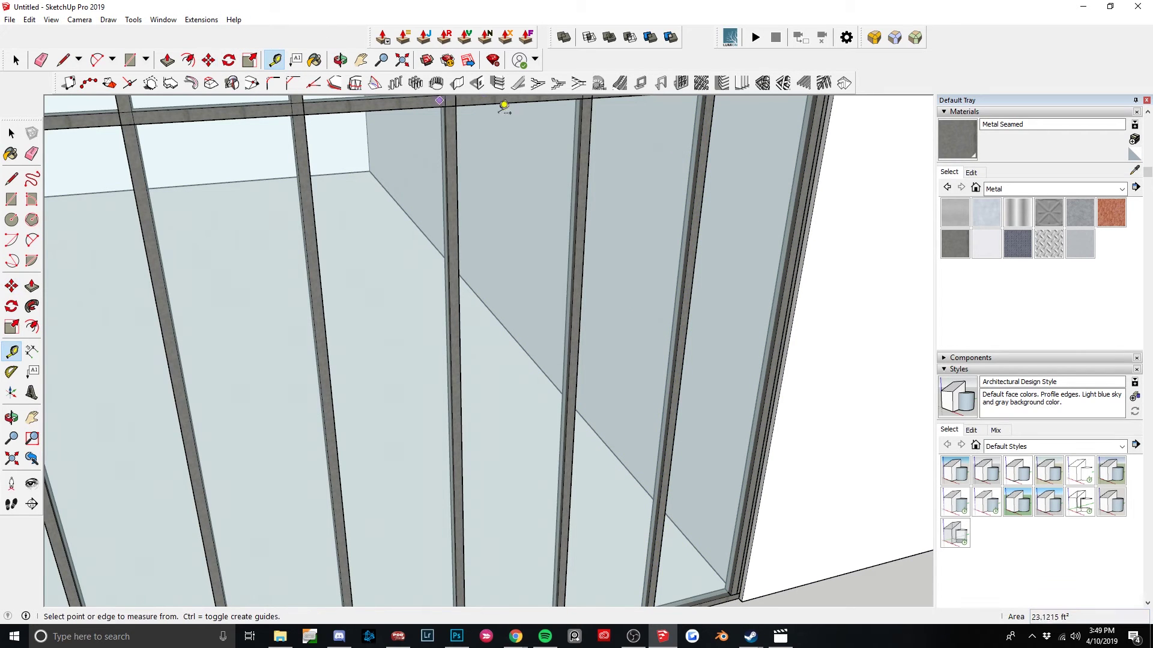
pyautogui.click(714, 162)
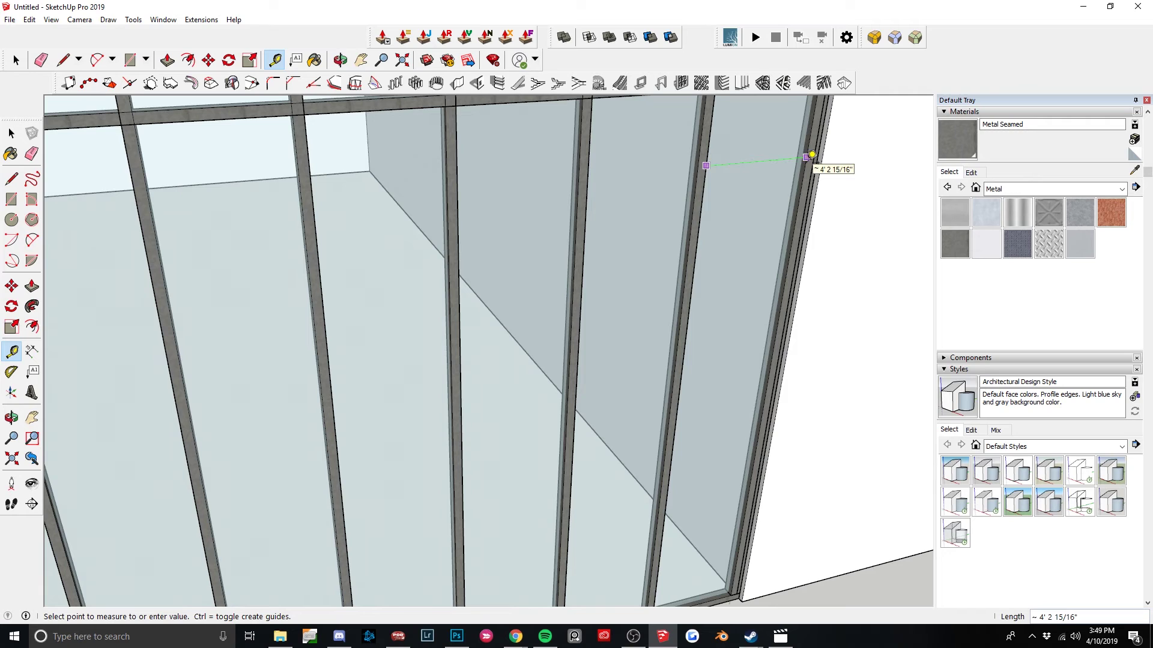
pyautogui.press('space')
pyautogui.scroll(-6, 787, 165)
pyautogui.moveTo(784, 162); pyautogui.dragTo(503, 245, button='middle')
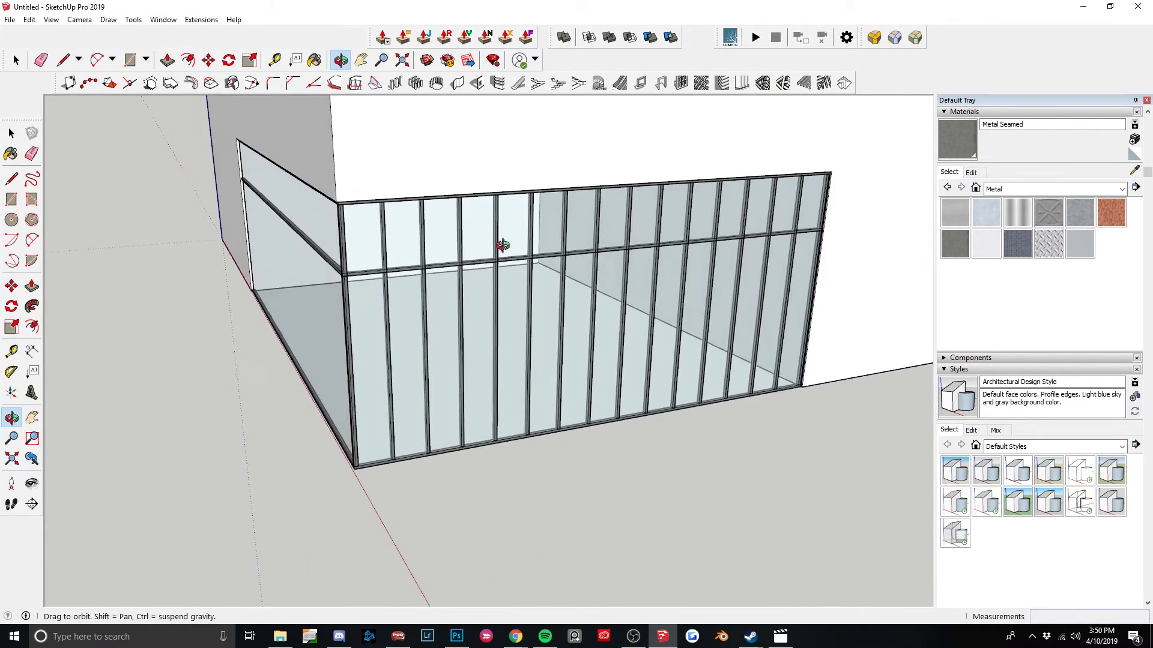
pyautogui.moveTo(784, 288); pyautogui.dragTo(610, 314, button='middle')
pyautogui.scroll(-3, 601, 342)
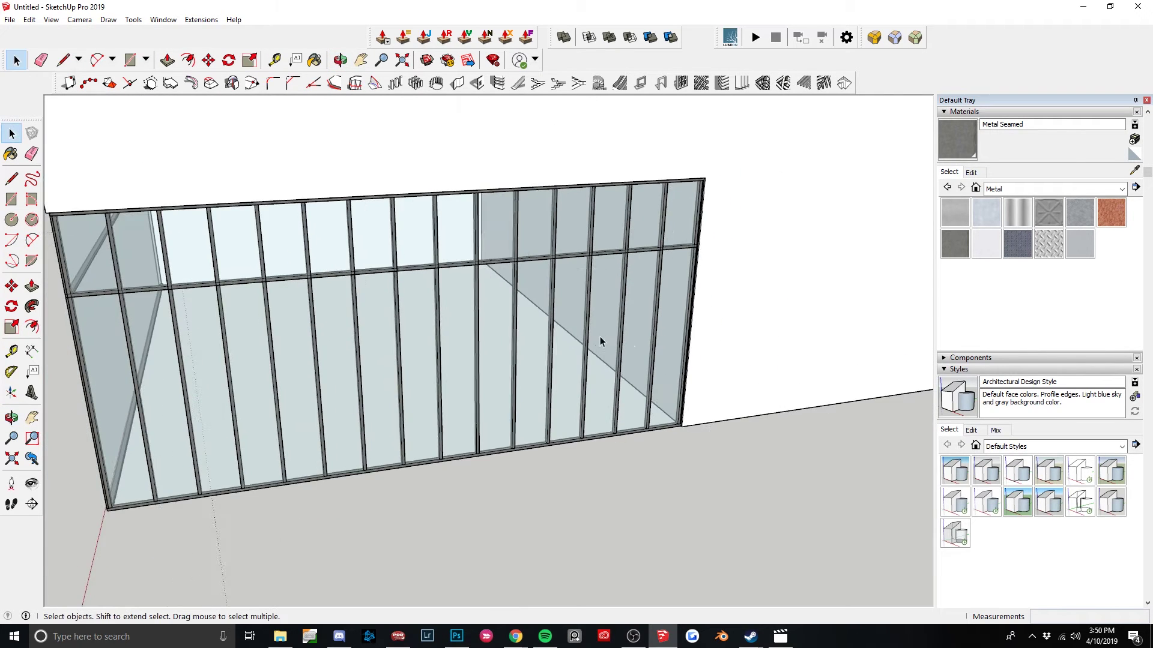
# Delete the second array mullion from the wall end of the glazed side.
pyautogui.scroll(3, 628, 340)
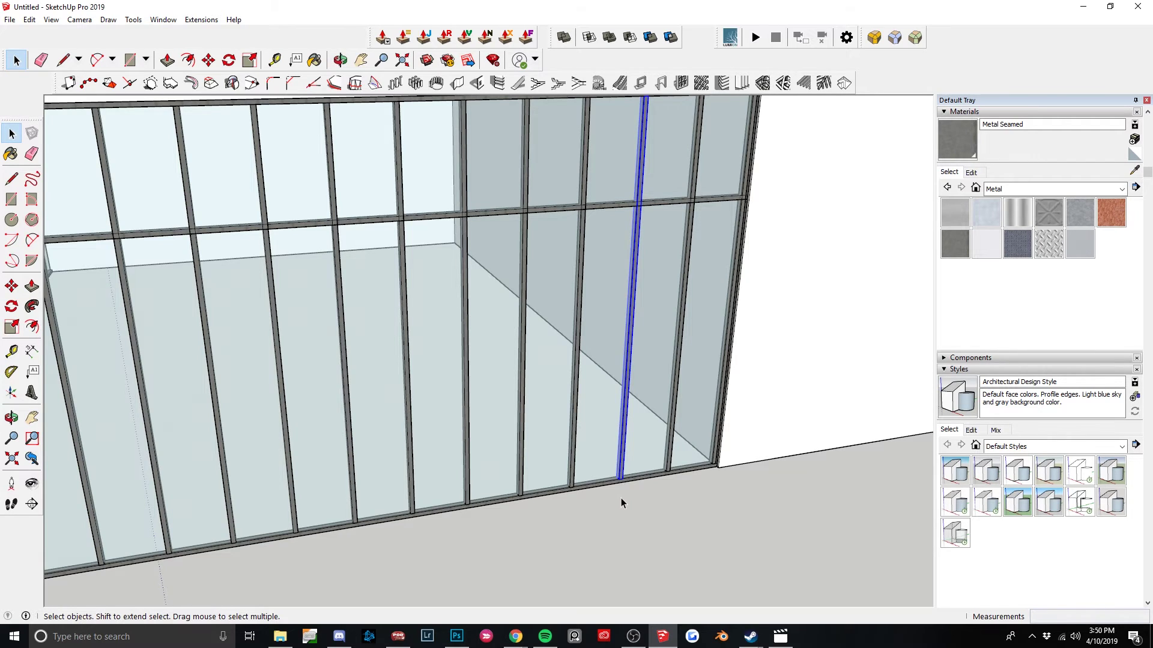
pyautogui.scroll(-3, 643, 309)
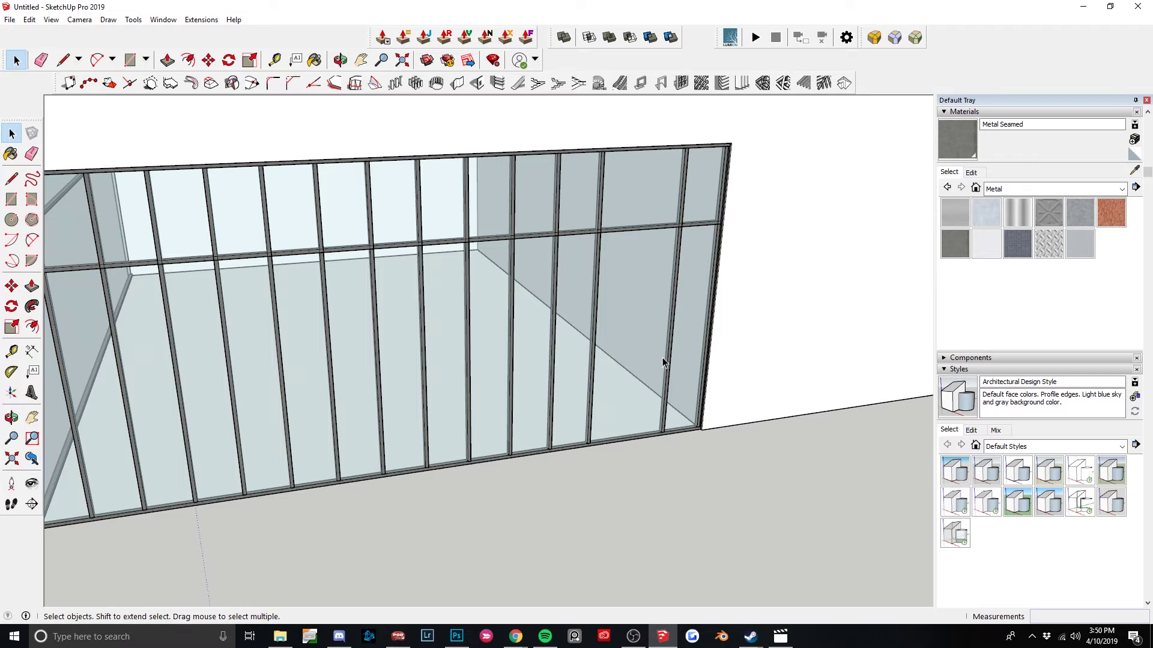
pyautogui.click(649, 227)
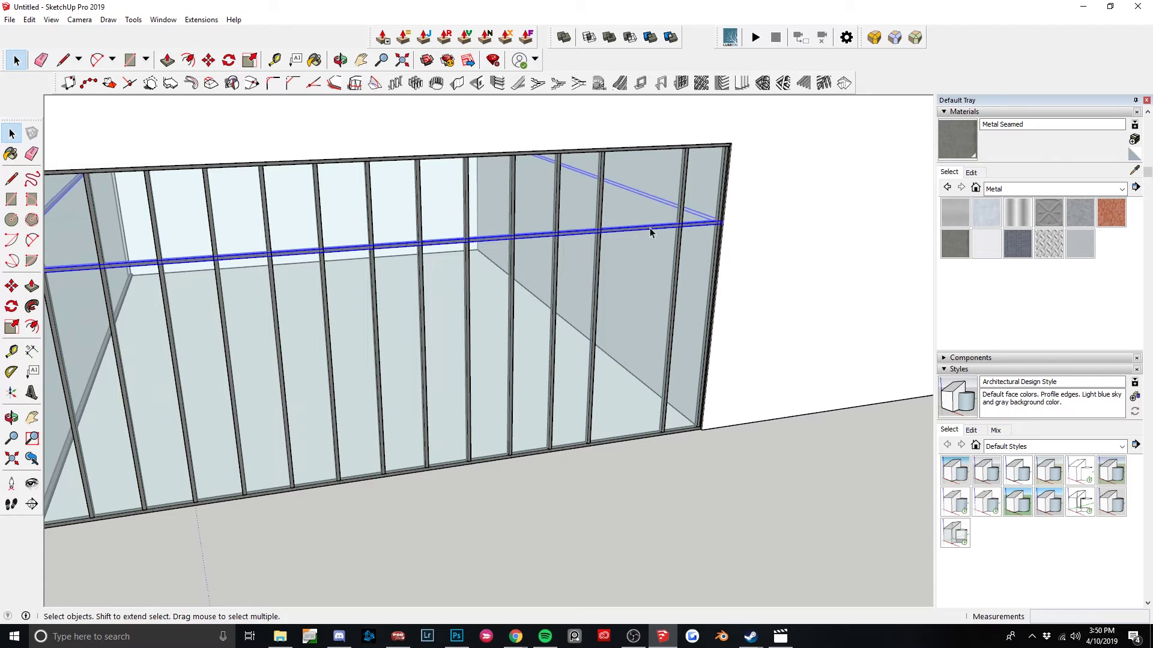
pyautogui.press('m')
pyautogui.scroll(3, 601, 240)
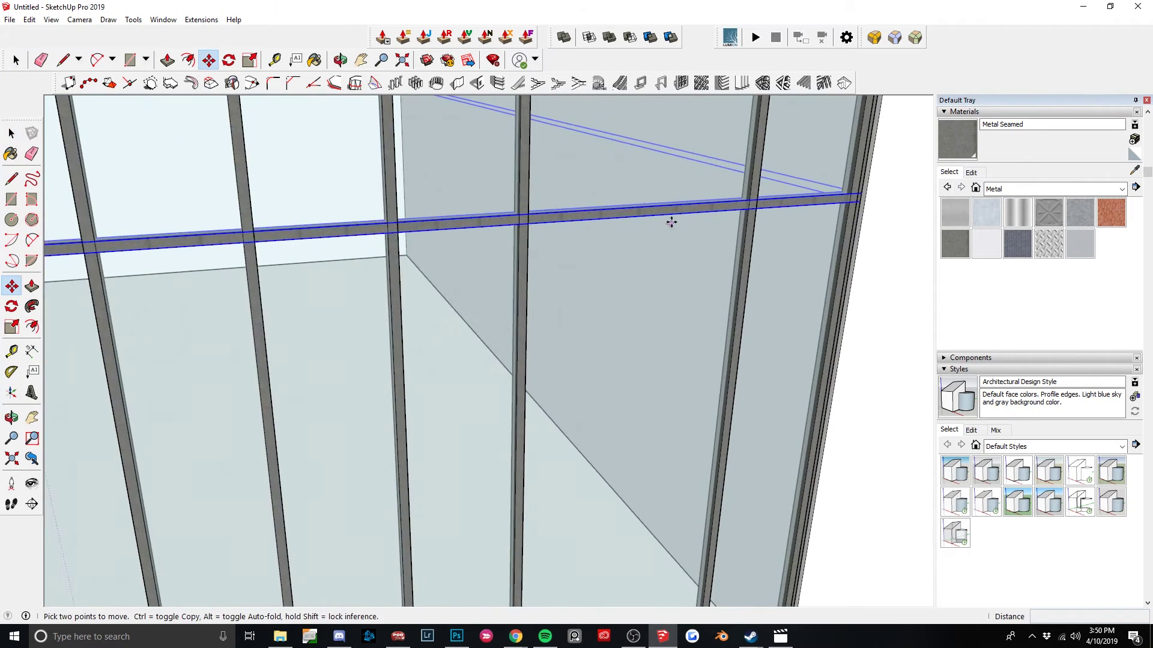
pyautogui.click(672, 214)
pyautogui.scroll(-4, 672, 215)
pyautogui.scroll(5, 605, 399)
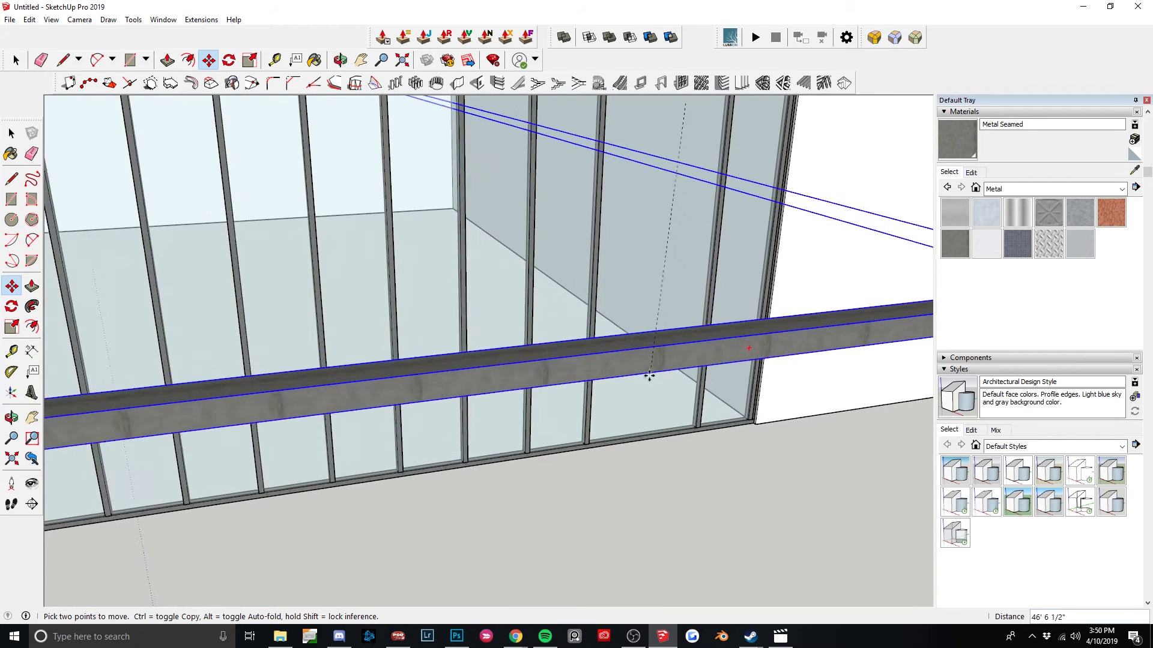
pyautogui.press('Escape')
# Delete the upper intermediate rail that runs around the glazed room.
pyautogui.scroll(-3, 592, 354)
pyautogui.press('space')
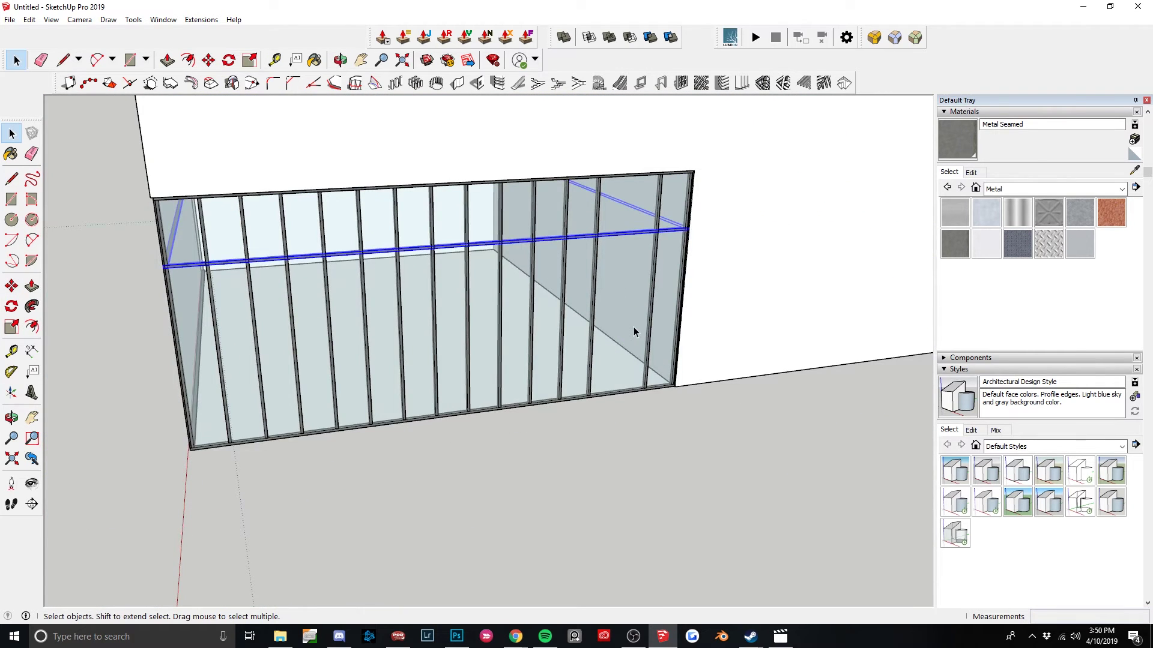
pyautogui.scroll(5, 622, 381)
# Copy the bottom rail 7' straight up along the blue axis to form a lower intermediate rail.
pyautogui.click(621, 380)
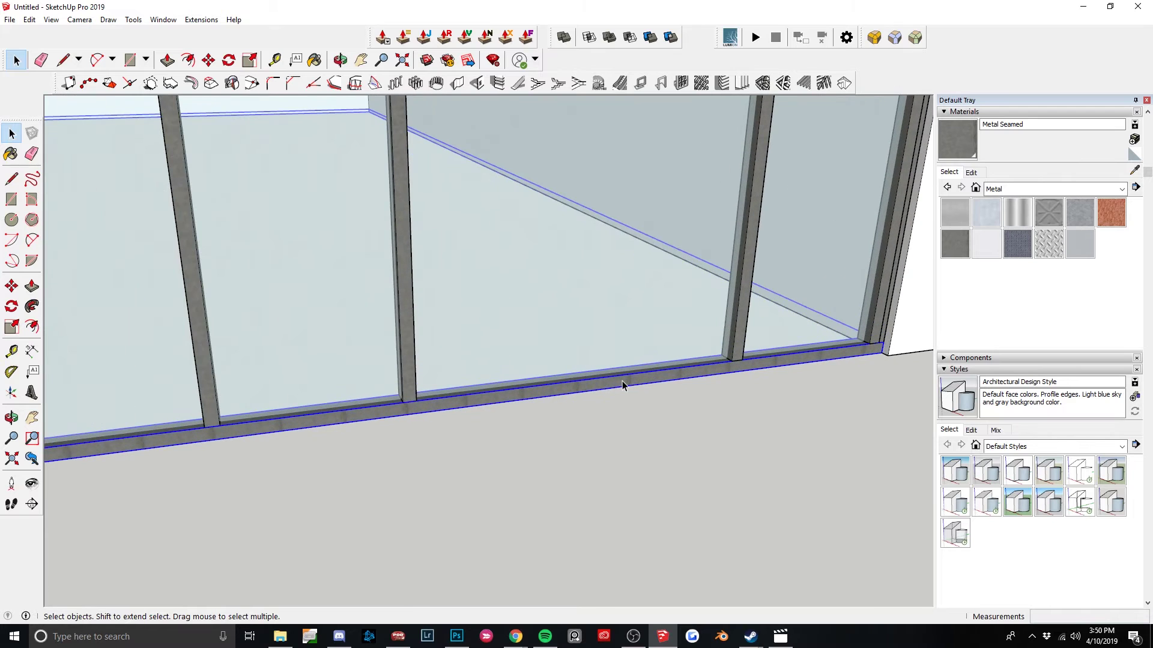
pyautogui.press('m')
pyautogui.click(622, 380)
pyautogui.press('ctrl')
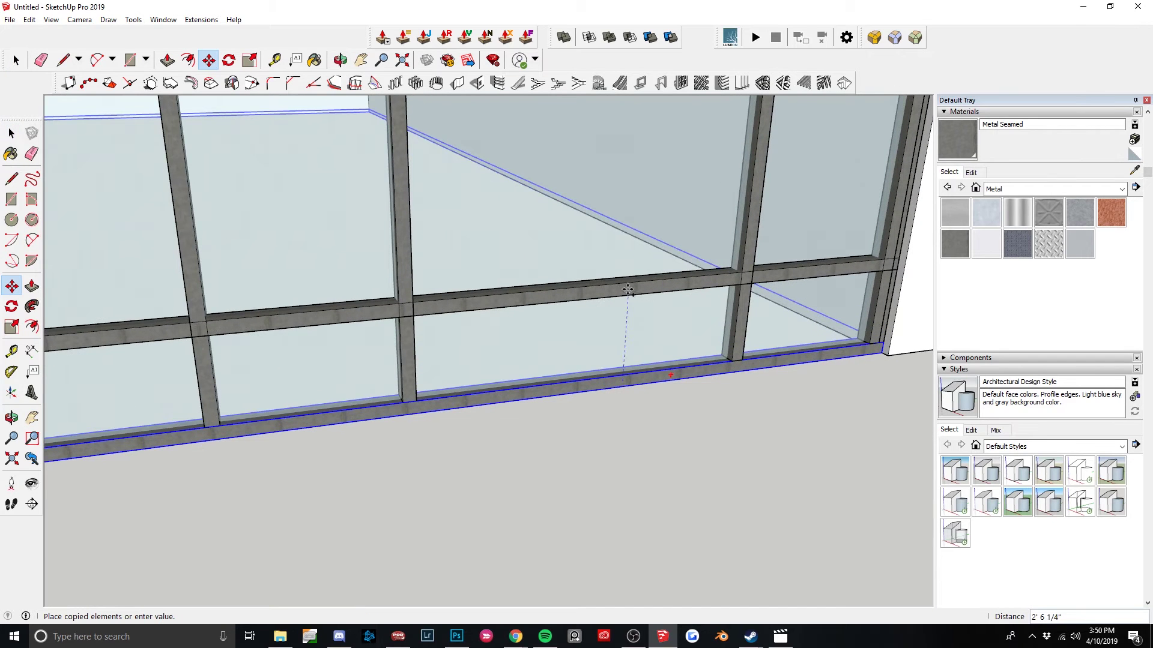
pyautogui.write("7'")
pyautogui.press('Return')
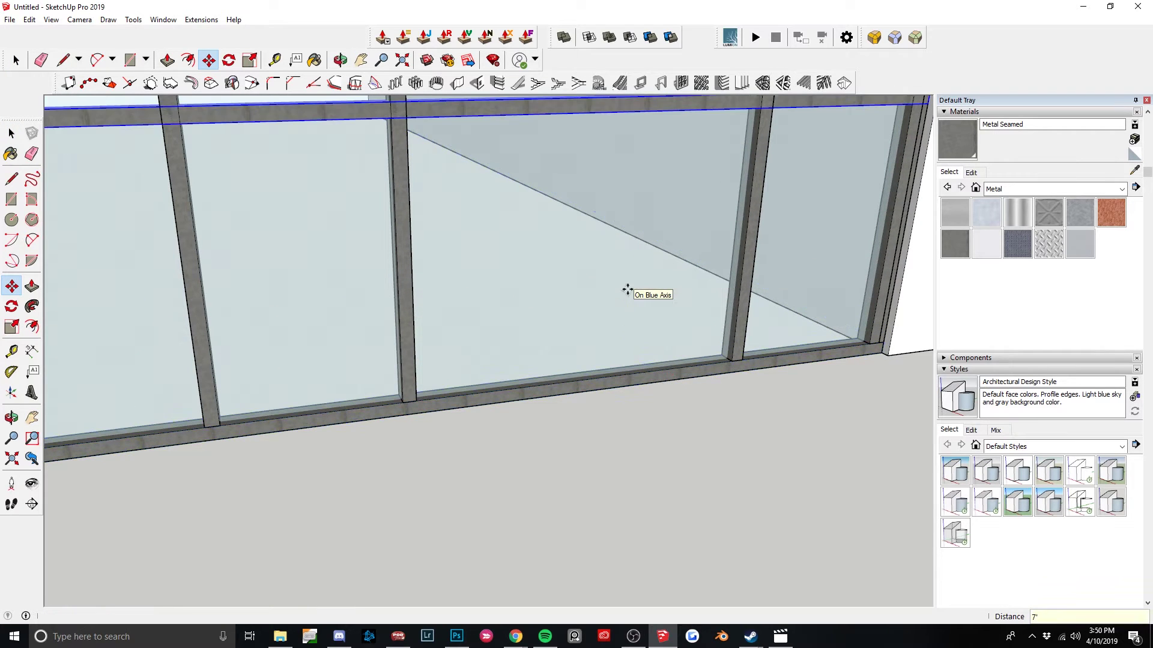
pyautogui.scroll(-10, 627, 290)
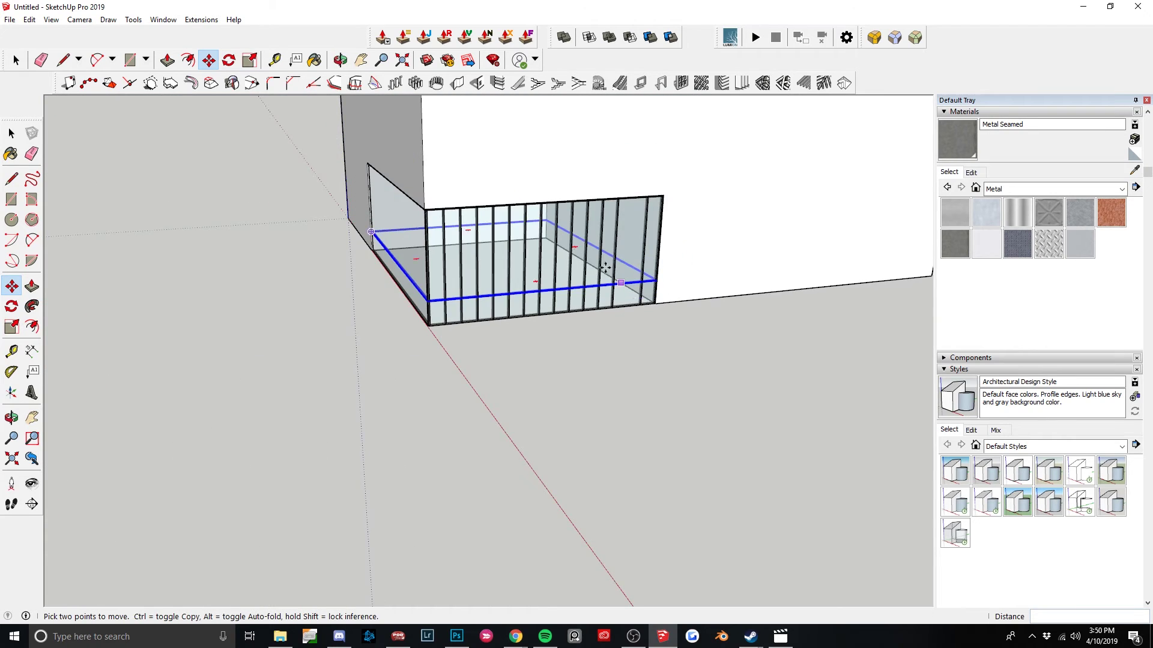
# Delete the top rail along the upper edge of the glazing.
pyautogui.press('space')
pyautogui.scroll(3, 686, 263)
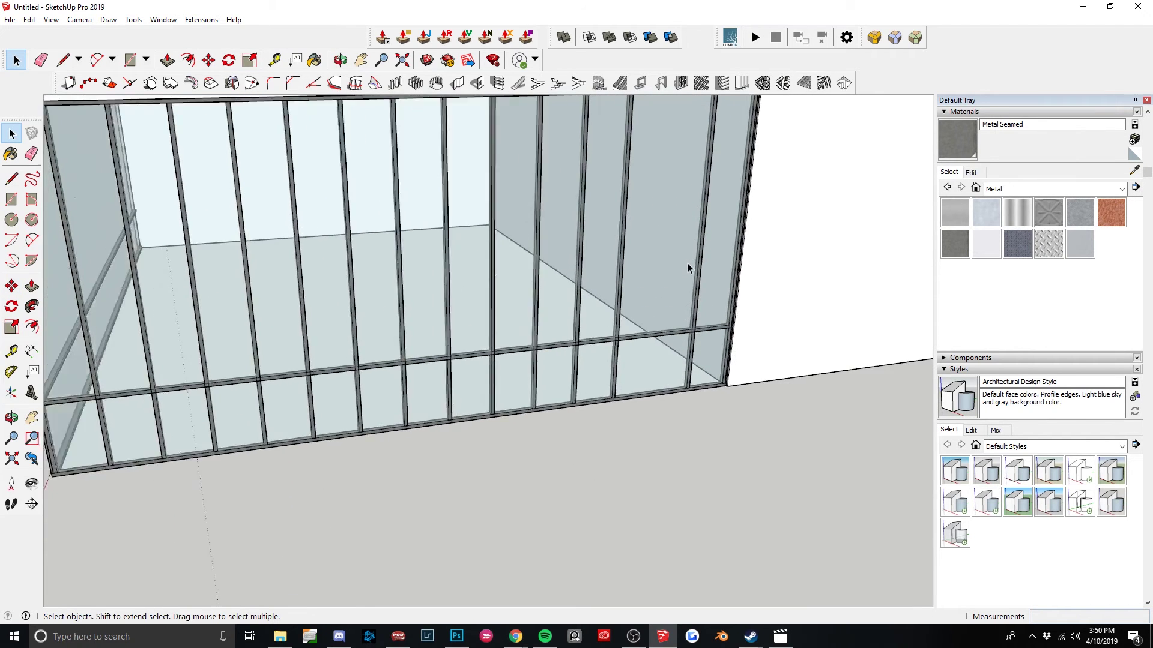
pyautogui.scroll(-3, 687, 263)
pyautogui.scroll(2, 328, 180)
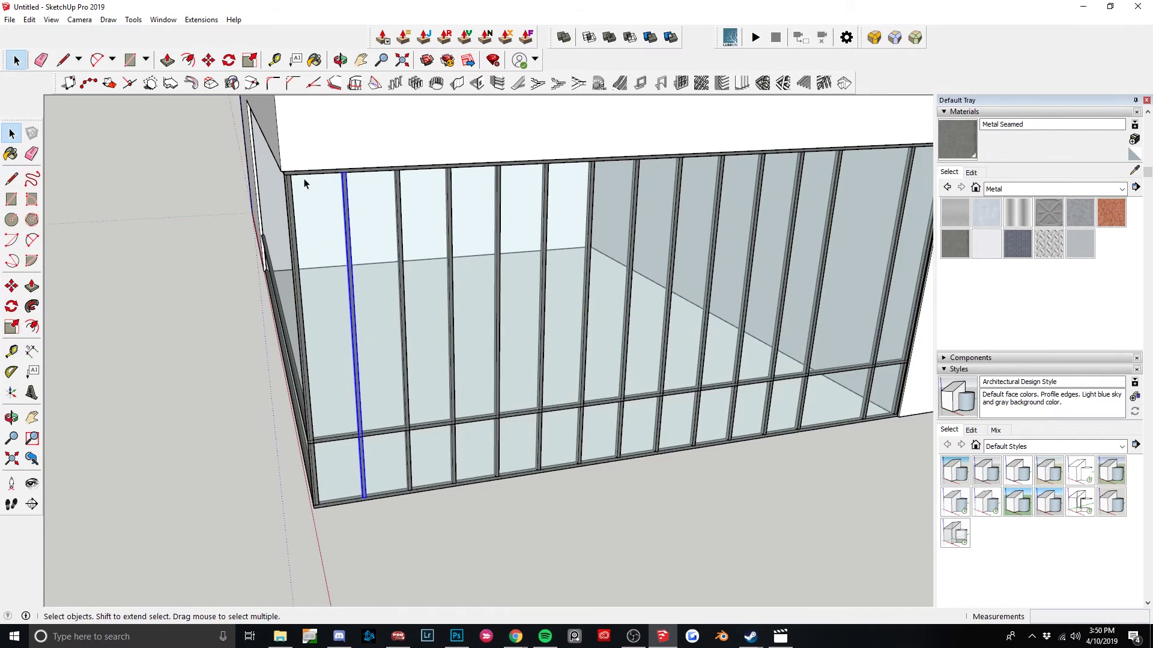
# Measure the height from the bottom outer corner of the frame up to the top of the intermediate rail.
pyautogui.press('m')
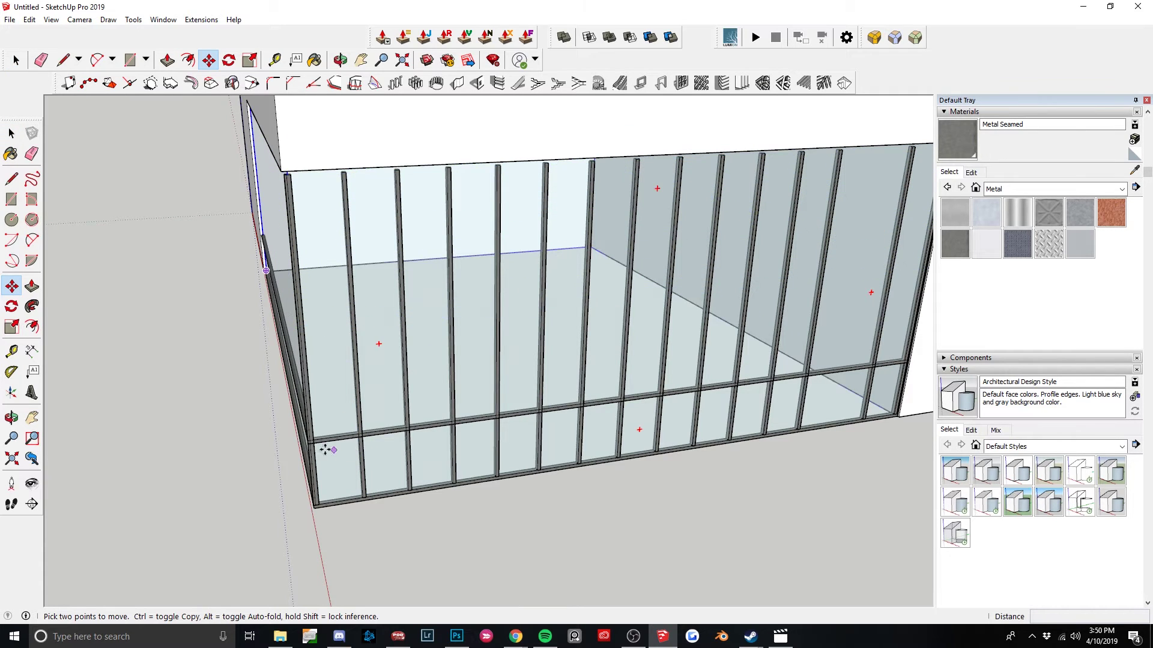
pyautogui.scroll(2, 326, 450)
pyautogui.click(274, 67)
pyautogui.click(274, 67)
pyautogui.scroll(2, 309, 562)
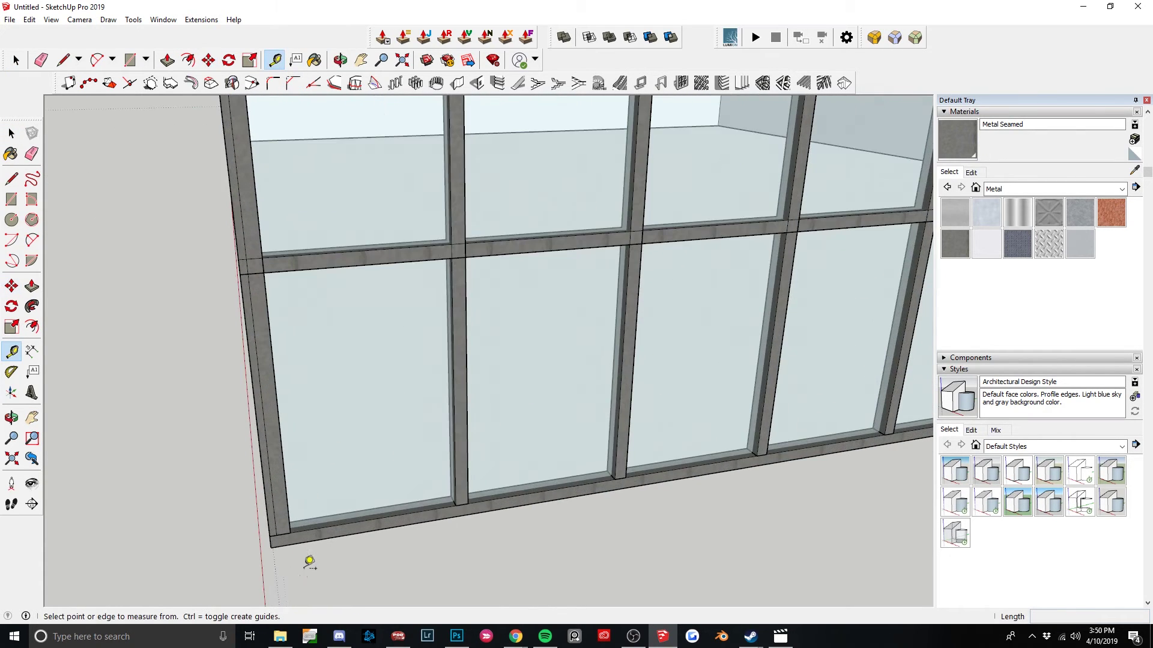
pyautogui.click(273, 544)
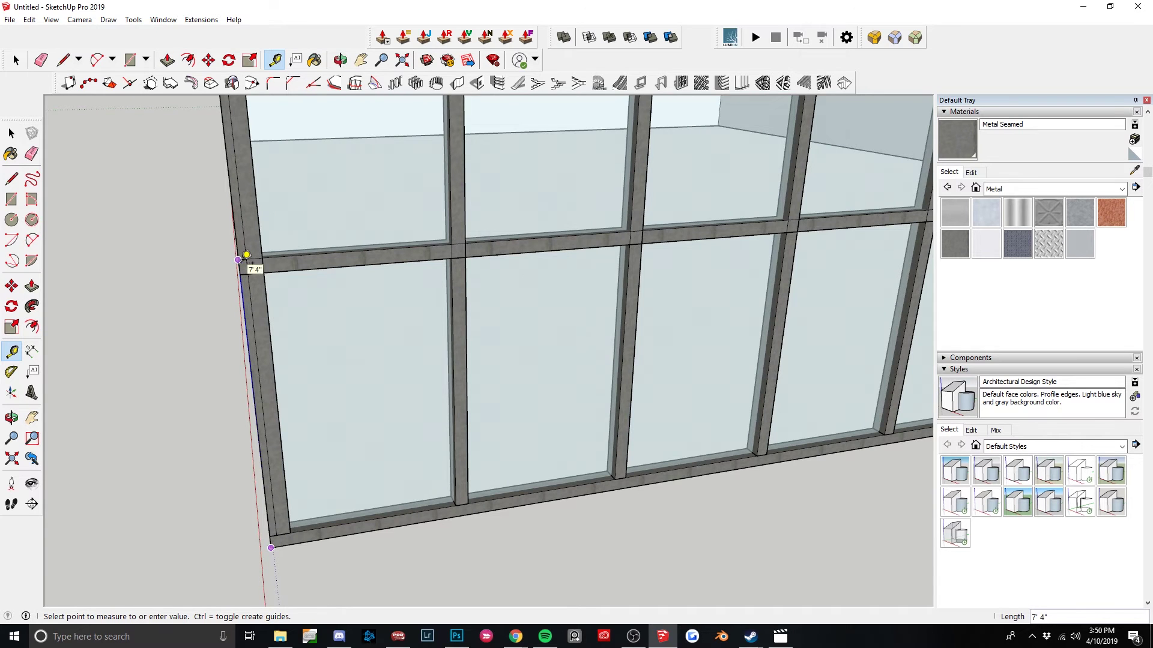
pyautogui.scroll(-6, 391, 382)
pyautogui.press('Escape')
# Copy the intermediate rail 3' straight up to add a second horizontal rail above it.
pyautogui.press('space')
pyautogui.scroll(2, 390, 356)
pyautogui.click(396, 352)
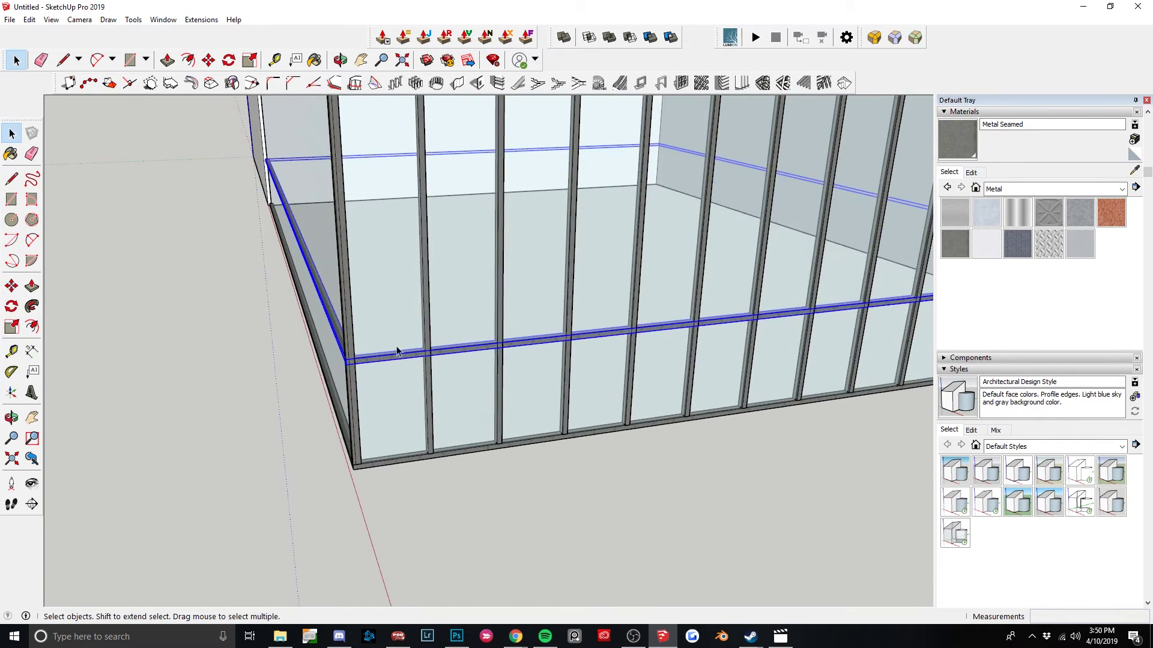
pyautogui.press('m')
pyautogui.press('ctrl')
pyautogui.click(393, 320)
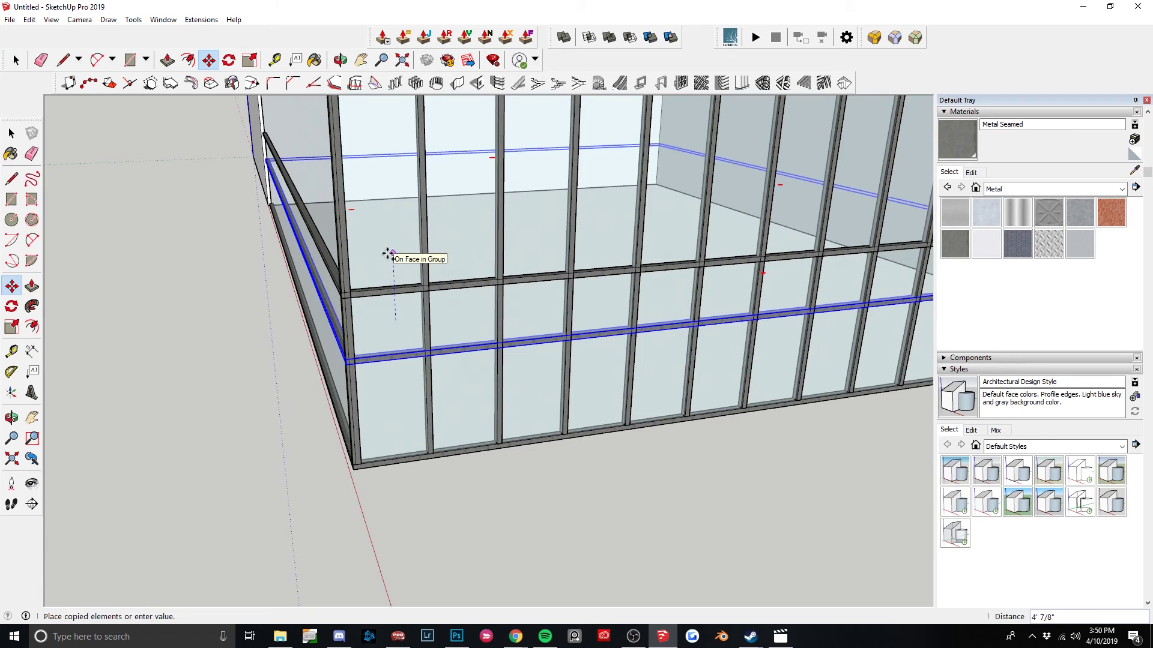
pyautogui.write("3'")
pyautogui.press('Return')
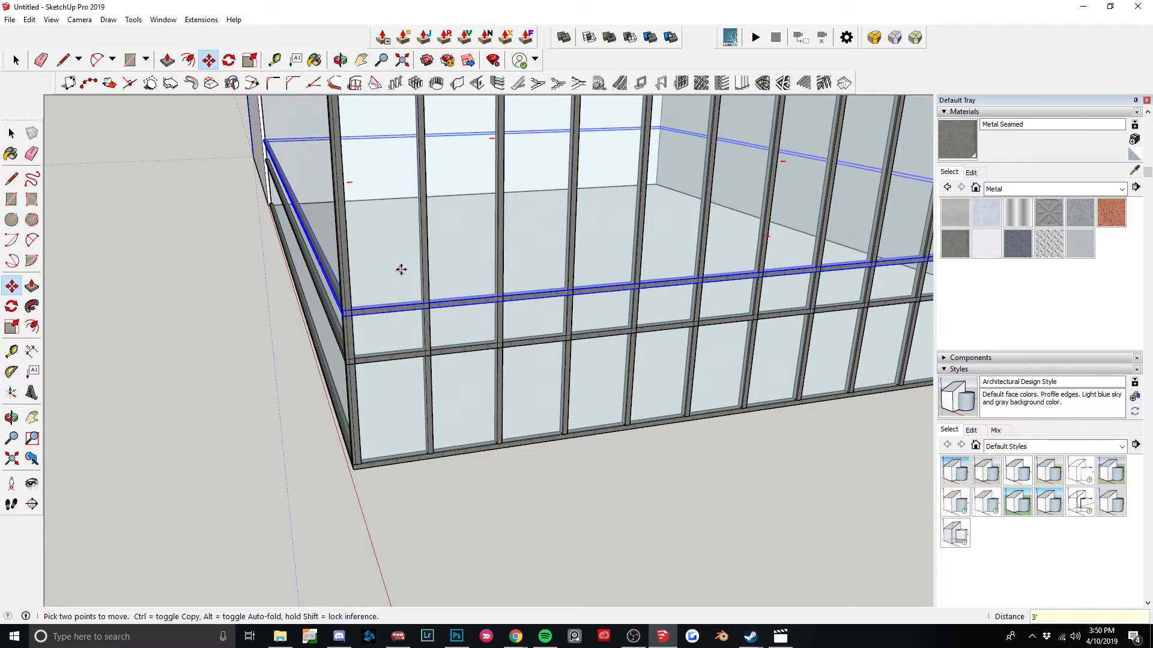
# Raise the newly copied upper rail a further 1'.
pyautogui.click(399, 271)
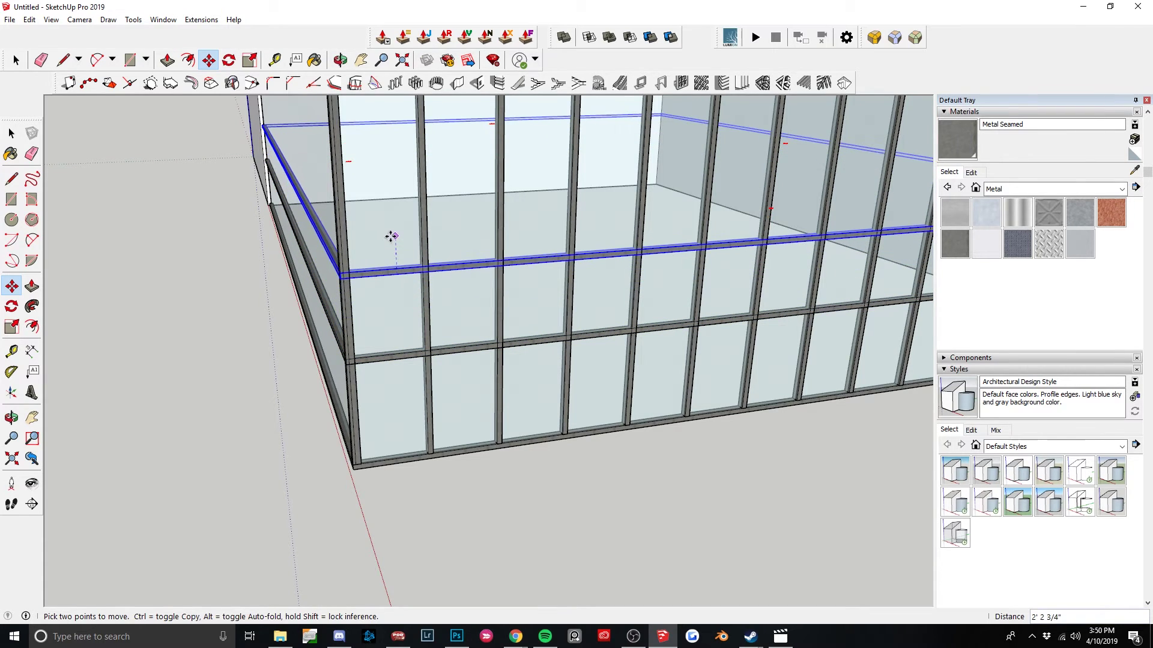
pyautogui.write('1')
pyautogui.press('Return')
pyautogui.scroll(-5, 392, 239)
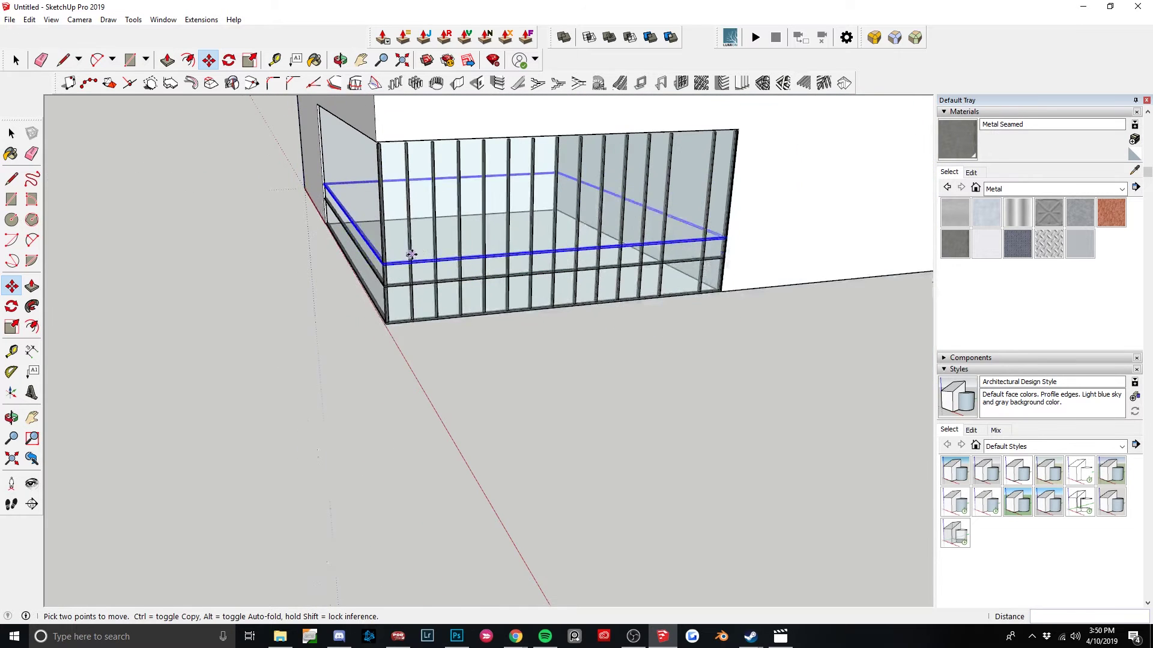
pyautogui.press('space')
# Delete all the array mullions on the long glazed side except the first narrow one beside the corner.
pyautogui.click(394, 131)
pyautogui.moveTo(395, 130); pyautogui.dragTo(411, 219, button='middle')
pyautogui.scroll(3, 410, 219)
pyautogui.click(462, 208)
pyautogui.scroll(3, 463, 210)
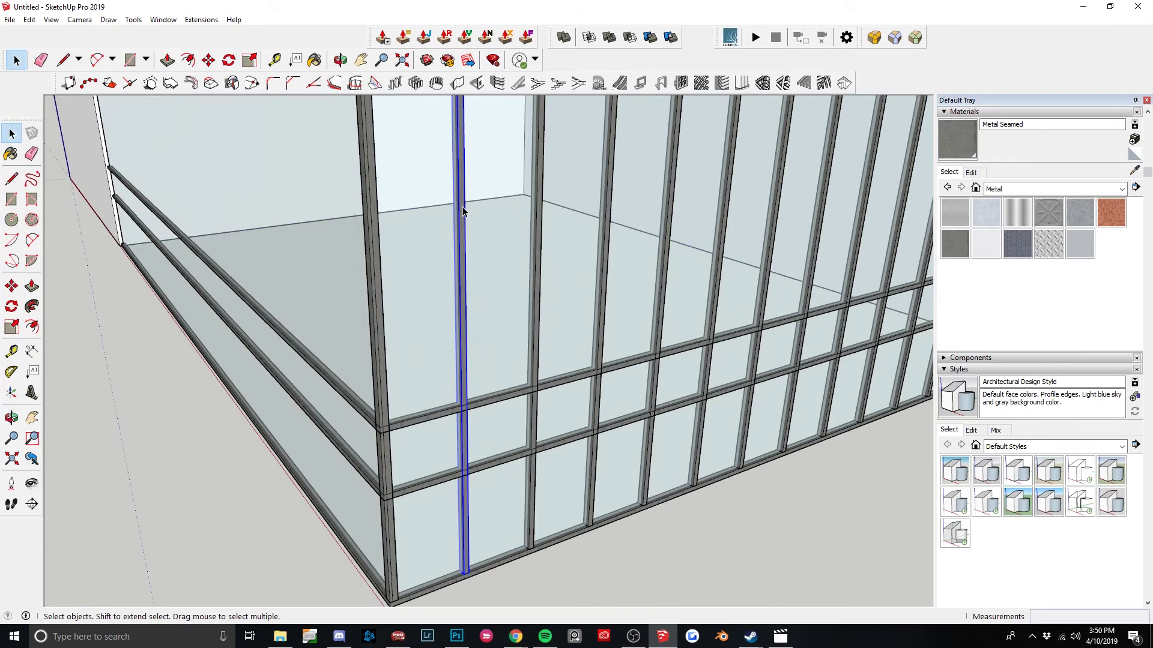
pyautogui.scroll(-4, 462, 210)
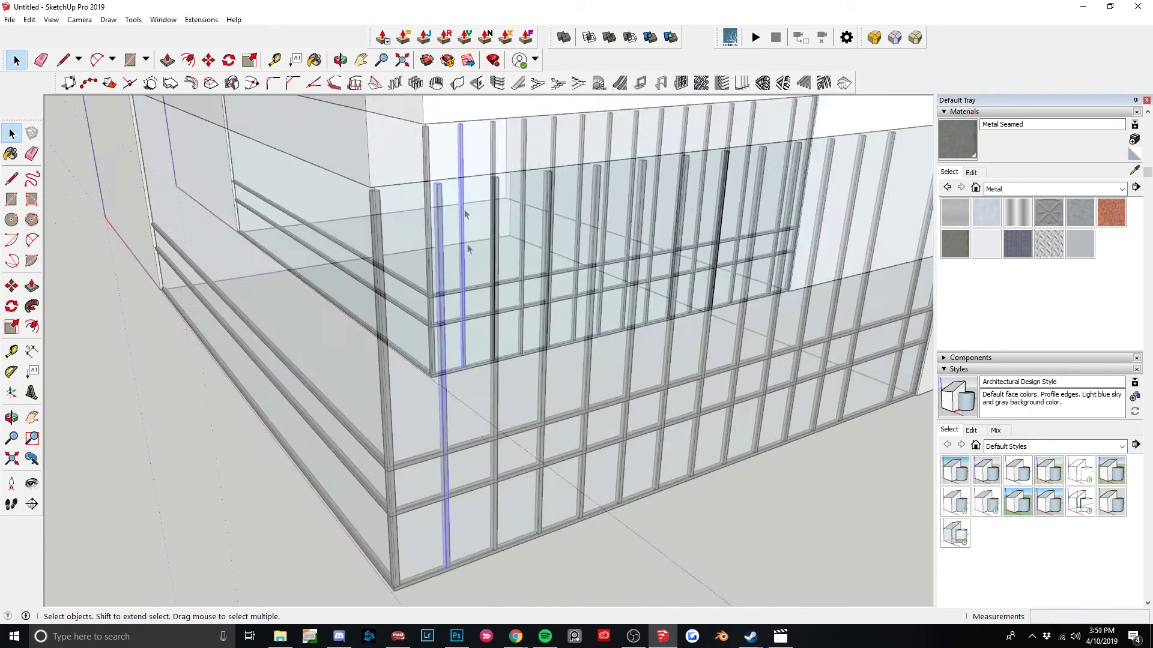
pyautogui.click(497, 223)
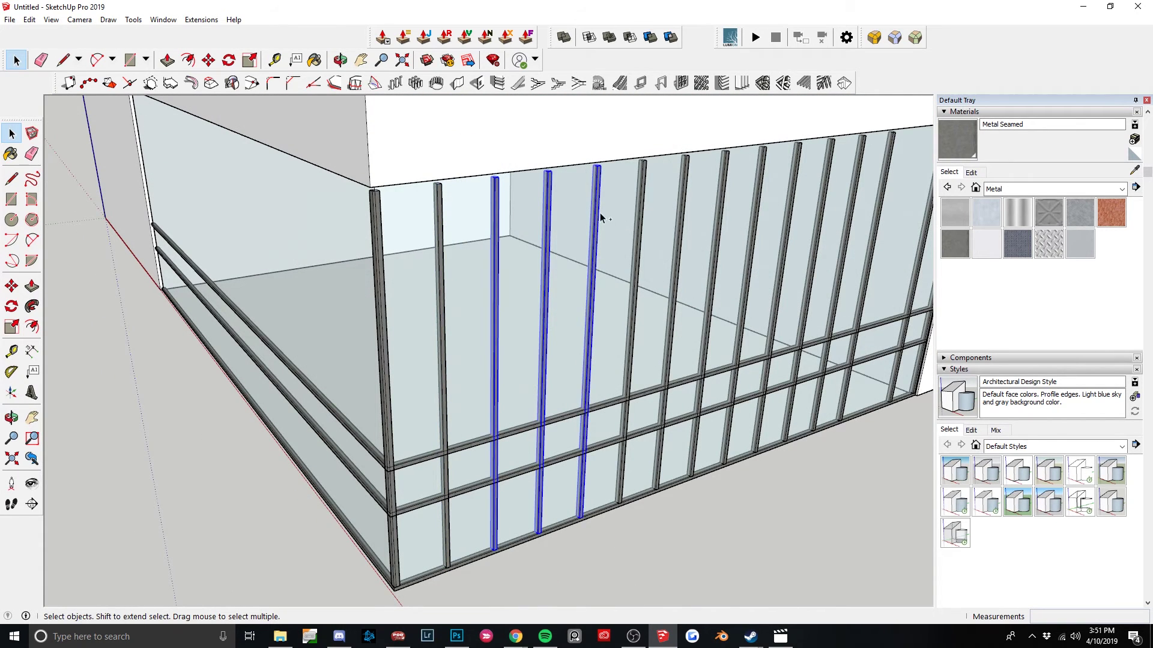
pyautogui.scroll(-4, 647, 239)
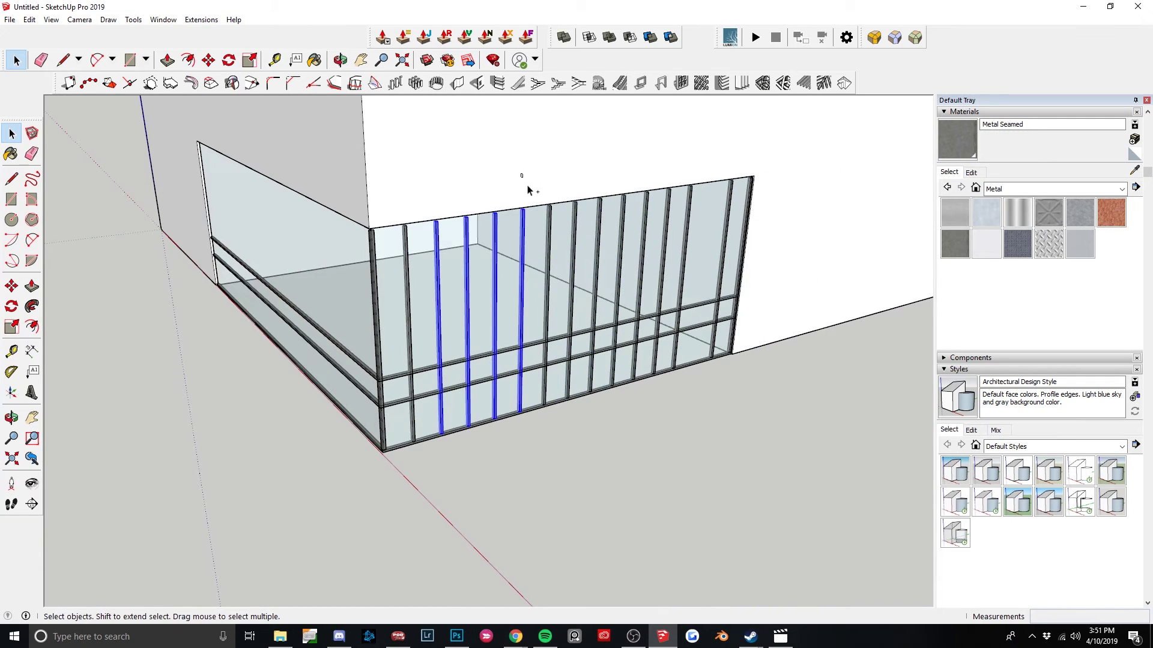
pyautogui.keyDown('shift'); pyautogui.moveTo(523, 180); pyautogui.dragTo(693, 443); pyautogui.keyUp('shift')
pyautogui.press('Delete')
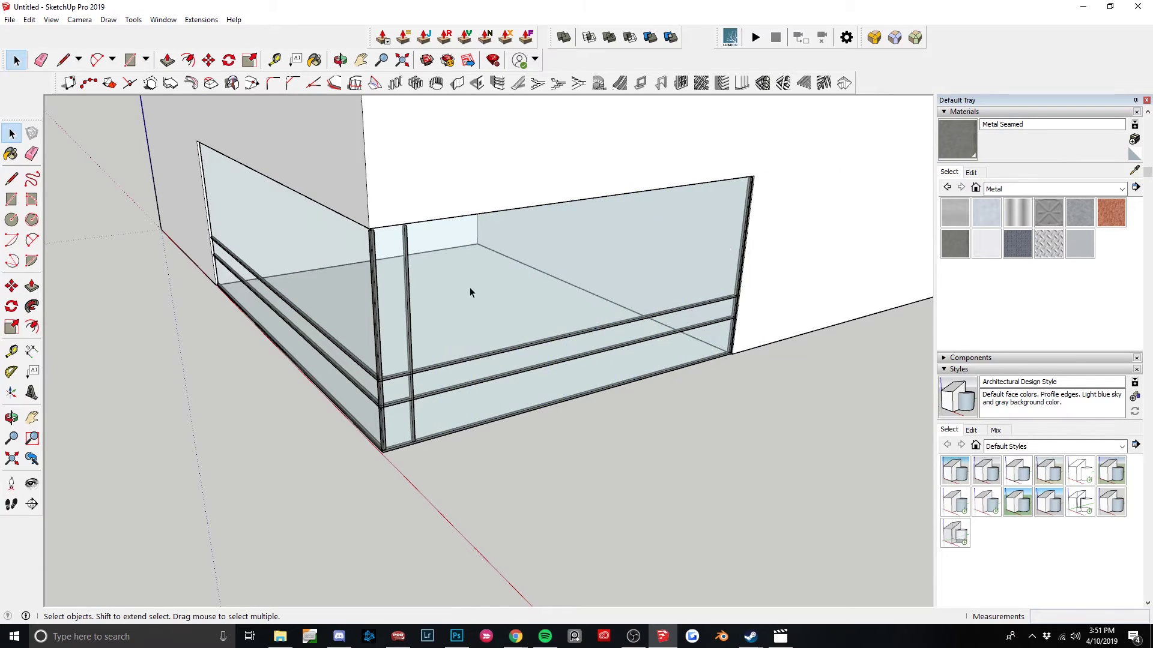
# Turn the remaining narrow mullion into a component, keeping the default definition name and settings.
pyautogui.scroll(4, 469, 287)
pyautogui.click(426, 293)
pyautogui.rightClick(426, 289)
pyautogui.click(487, 367)
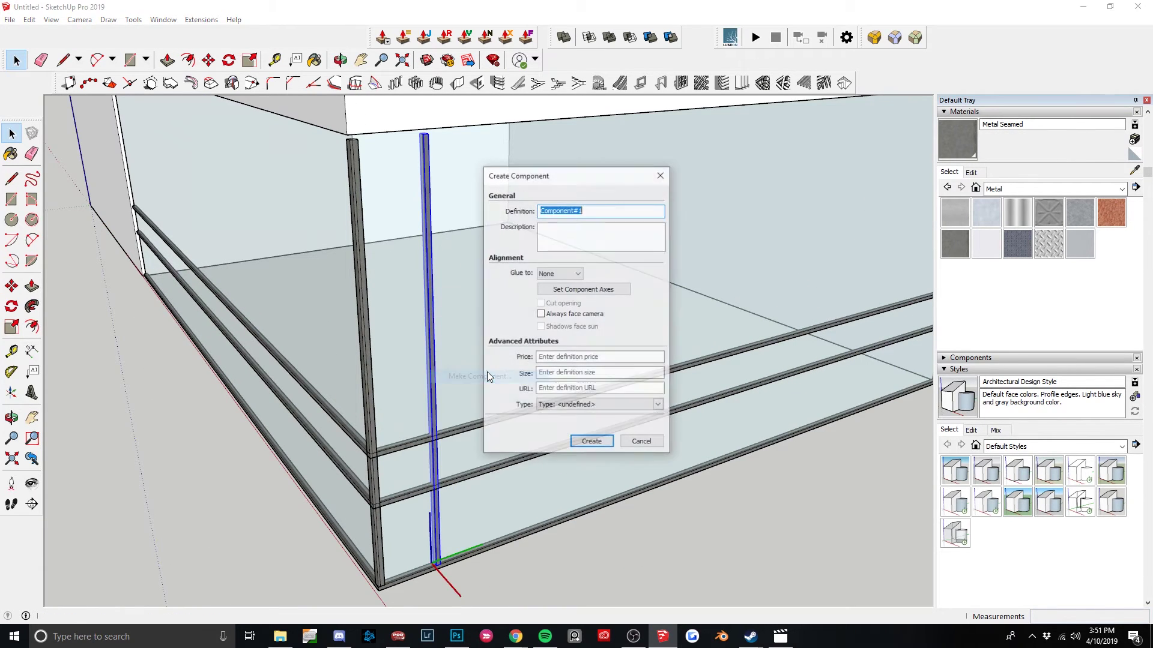
pyautogui.click(593, 444)
# Copy the mullion component along the bottom rail to the wall end and divide the run into 14 equal spacings.
pyautogui.scroll(2, 449, 562)
pyautogui.scroll(2, 449, 561)
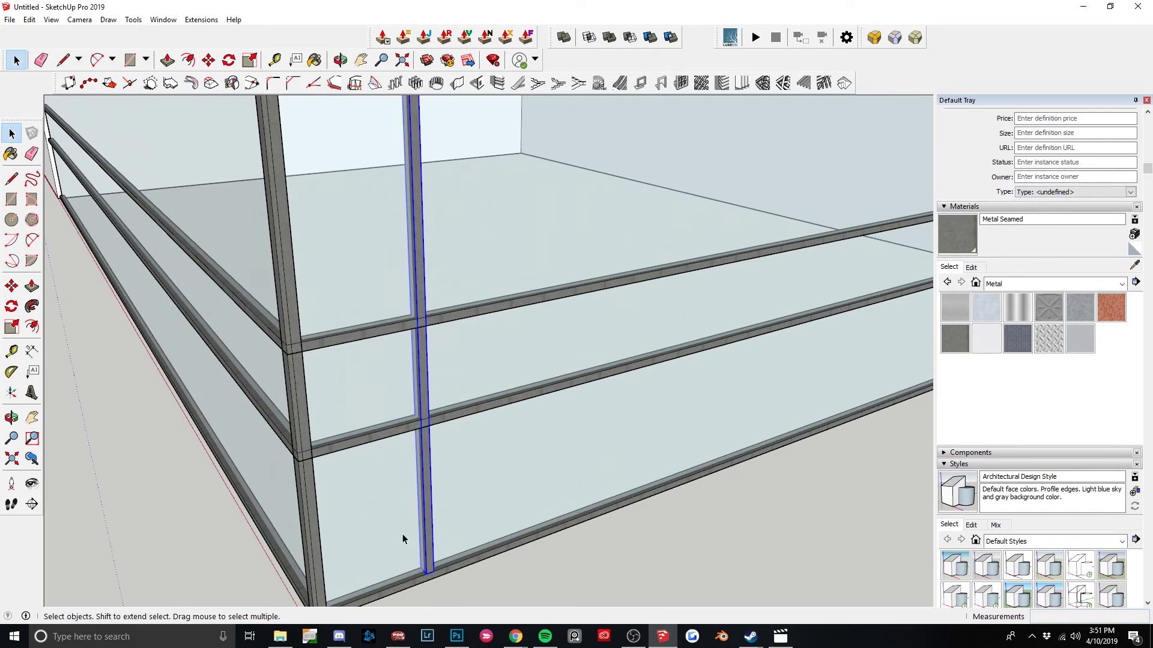
pyautogui.scroll(5, 402, 538)
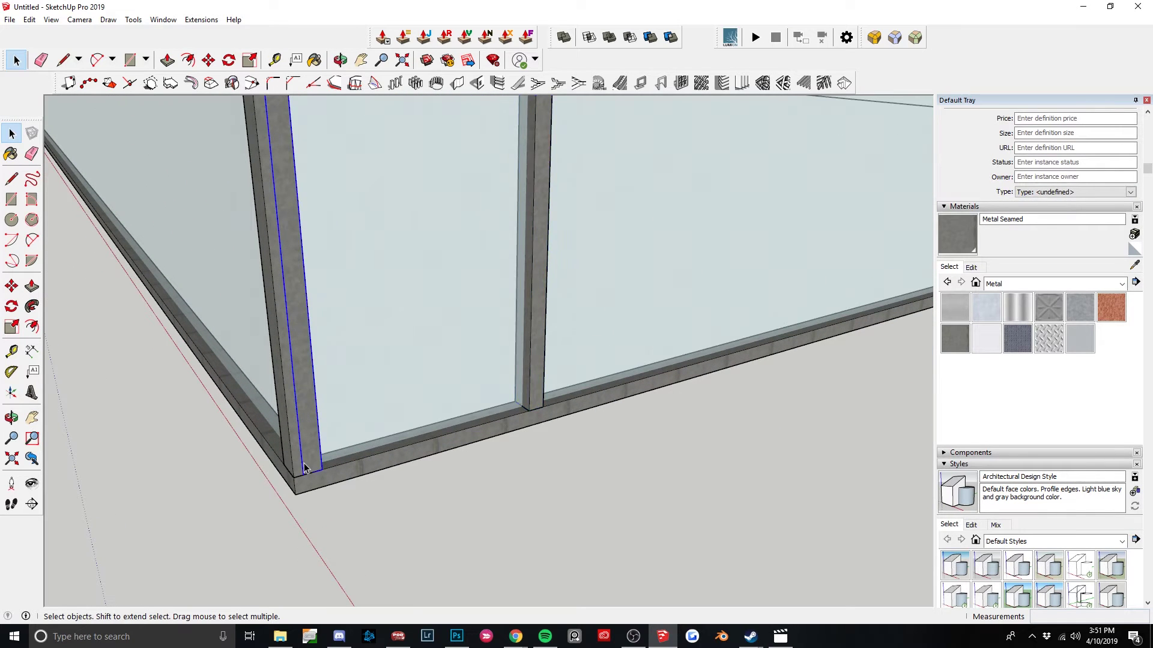
pyautogui.click(536, 390)
pyautogui.press('m')
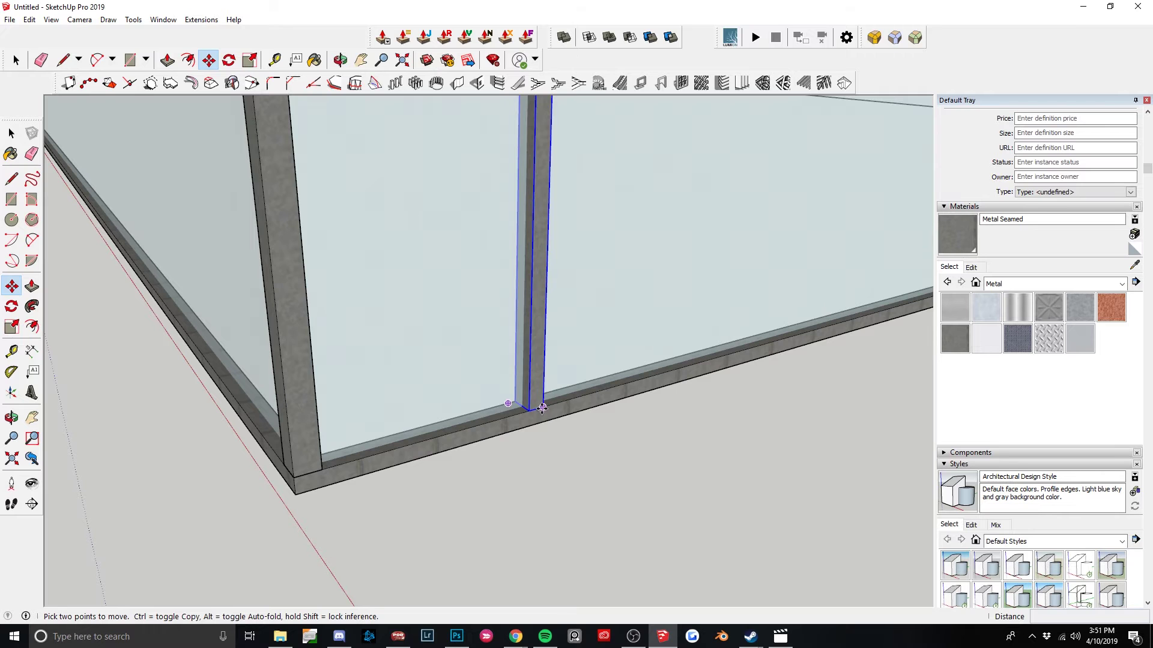
pyautogui.click(542, 408)
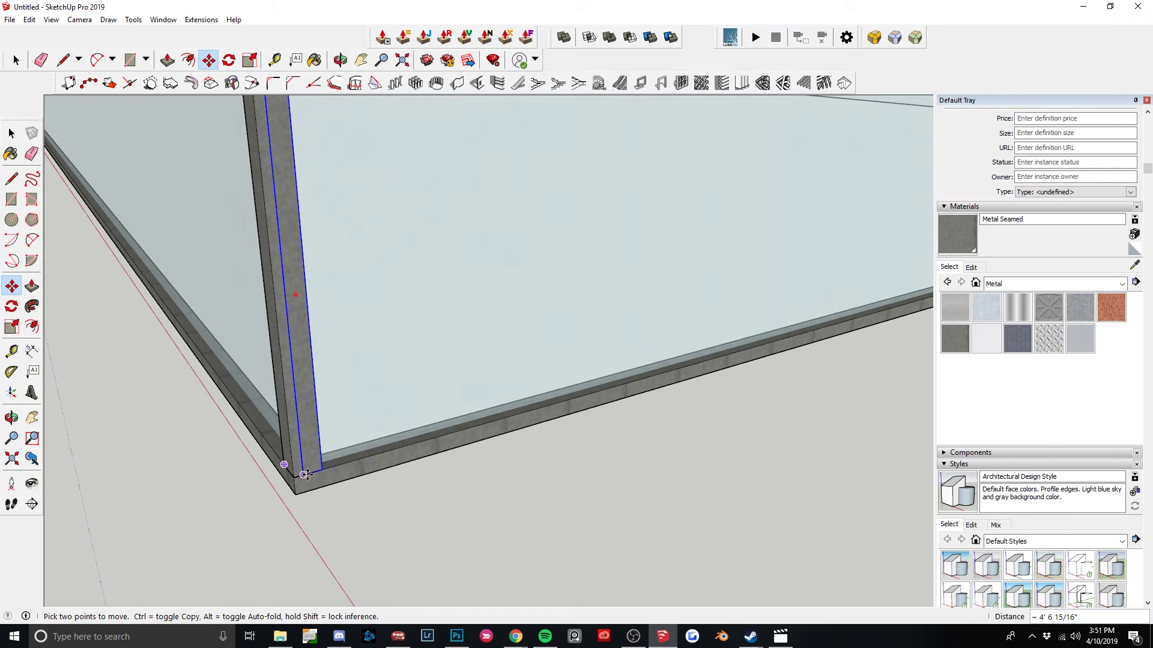
pyautogui.press('ctrl')
pyautogui.scroll(-5, 306, 475)
pyautogui.scroll(6, 675, 334)
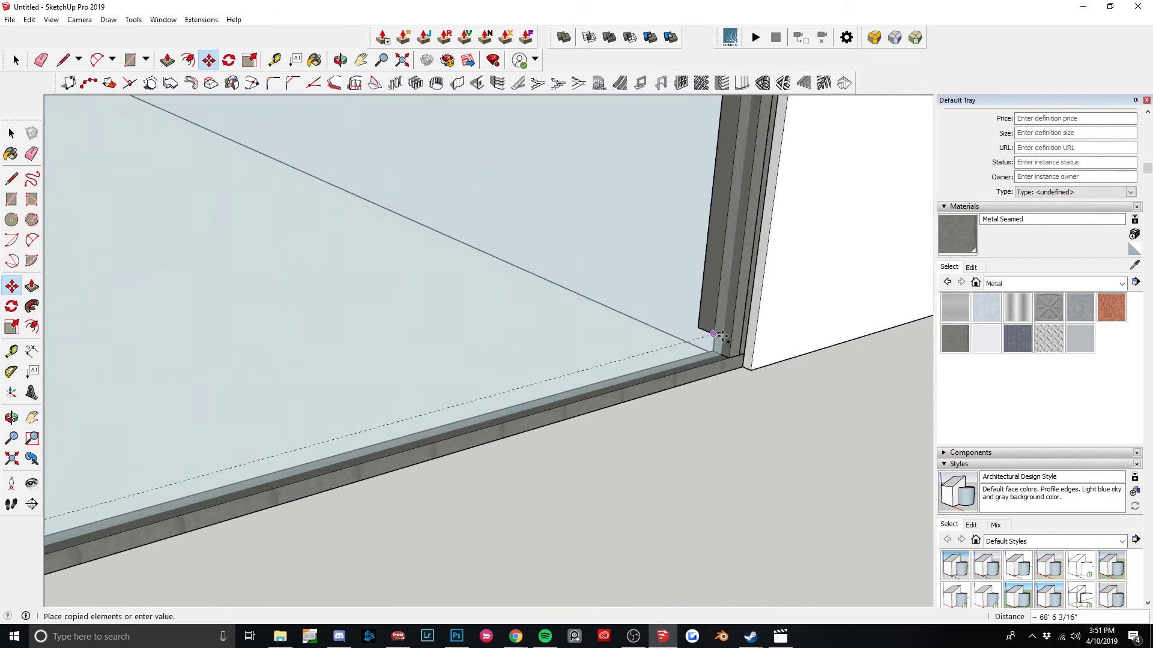
pyautogui.scroll(1, 720, 336)
pyautogui.click(734, 371)
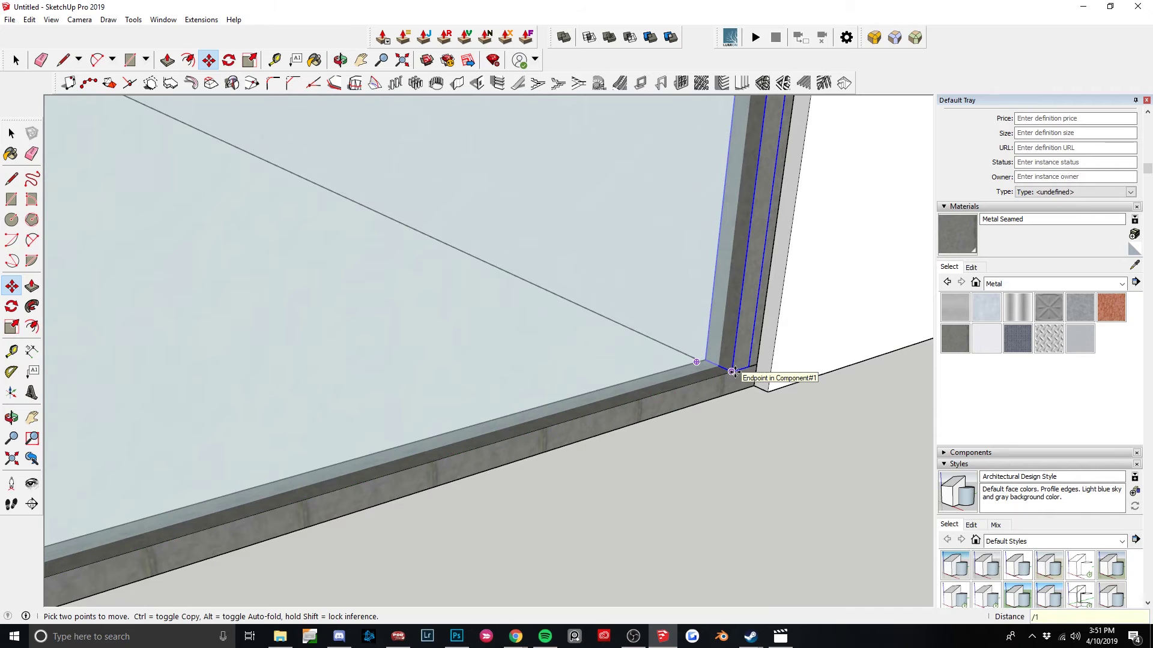
pyautogui.write('4')
pyautogui.press('Return')
# Measure the gap between the last two mullions at the wall end and review the whole glazed side.
pyautogui.scroll(-6, 666, 387)
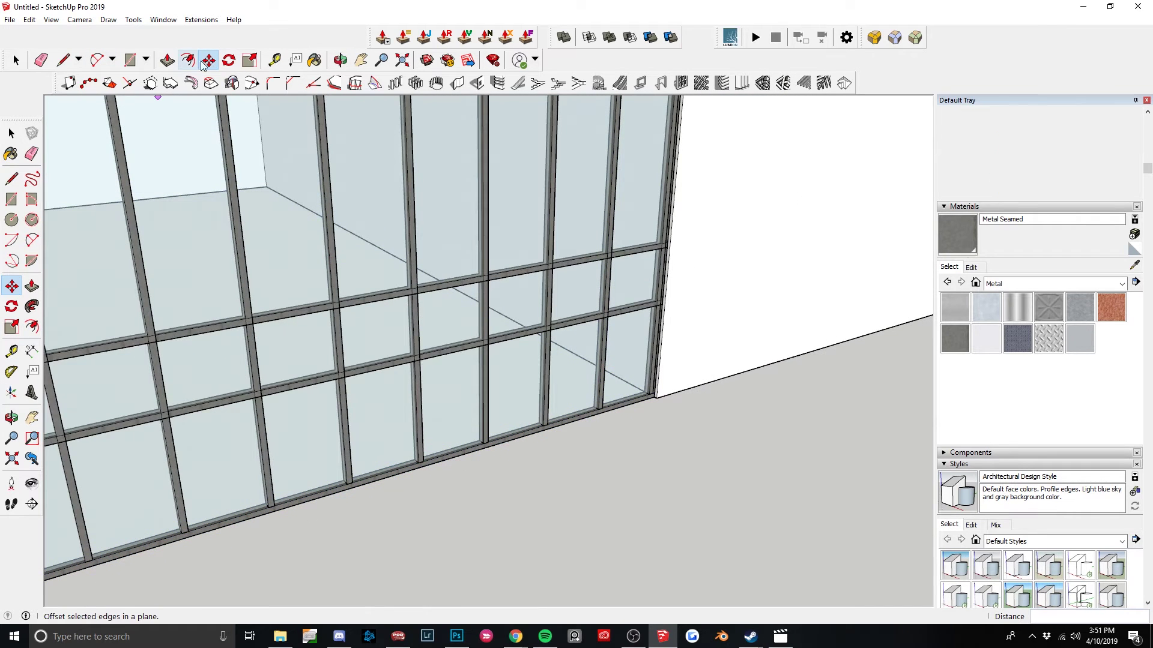
pyautogui.click(274, 60)
pyautogui.scroll(5, 600, 336)
pyautogui.click(627, 297)
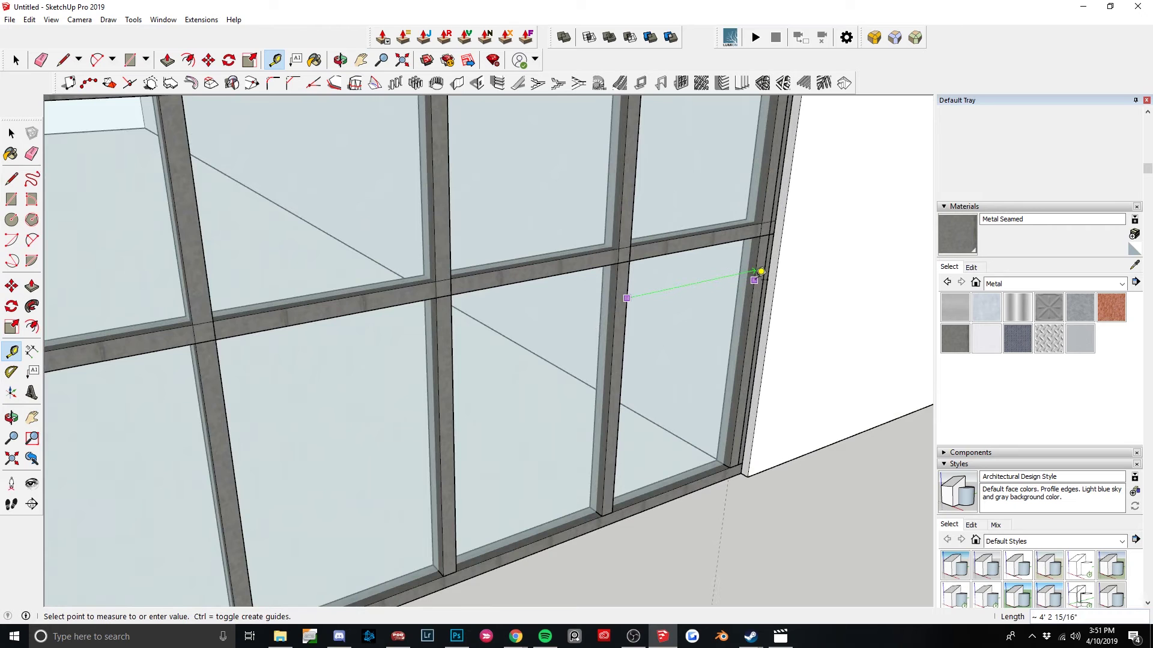
pyautogui.scroll(-8, 754, 280)
pyautogui.press('space')
pyautogui.scroll(3, 598, 255)
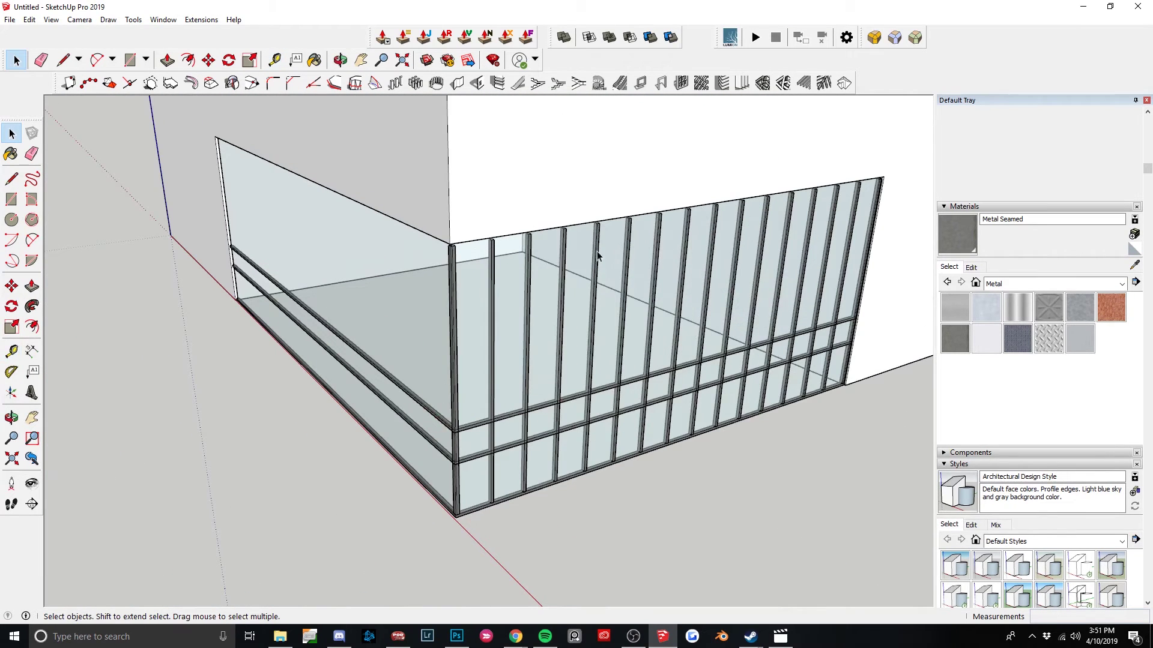
# Inside the mullion component, select the top ends and move them down to the underside of the upper metal rail.
pyautogui.scroll(3, 458, 275)
pyautogui.click(454, 273)
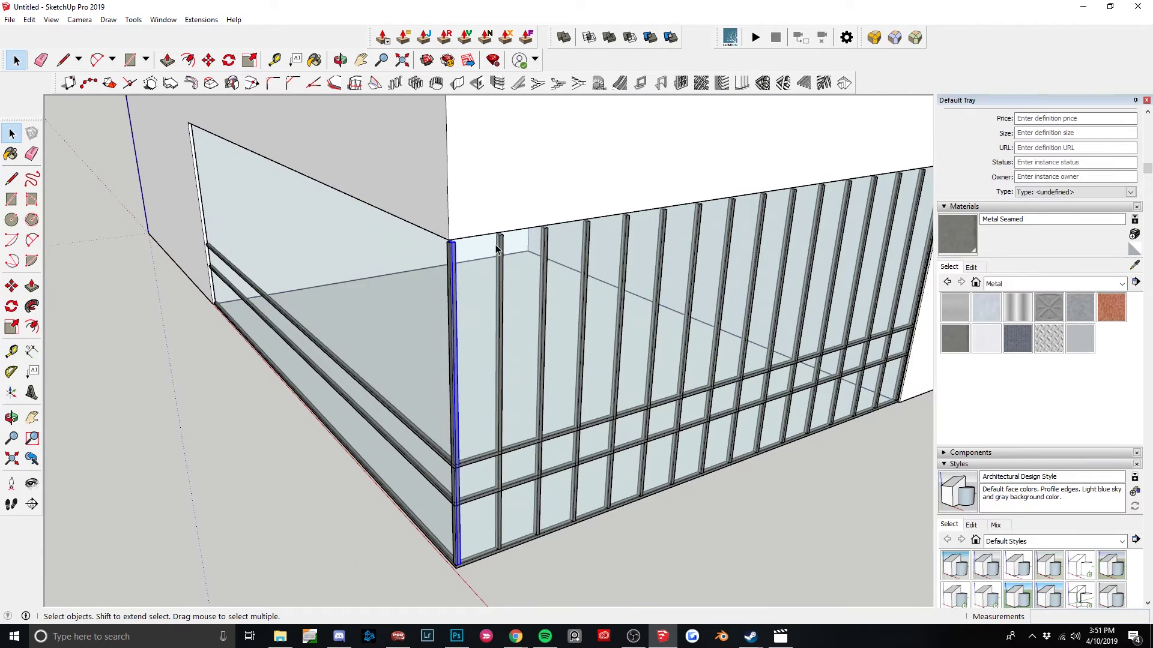
pyautogui.keyDown('shift'); pyautogui.click(502, 251); pyautogui.keyUp('shift')
pyautogui.scroll(3, 503, 252)
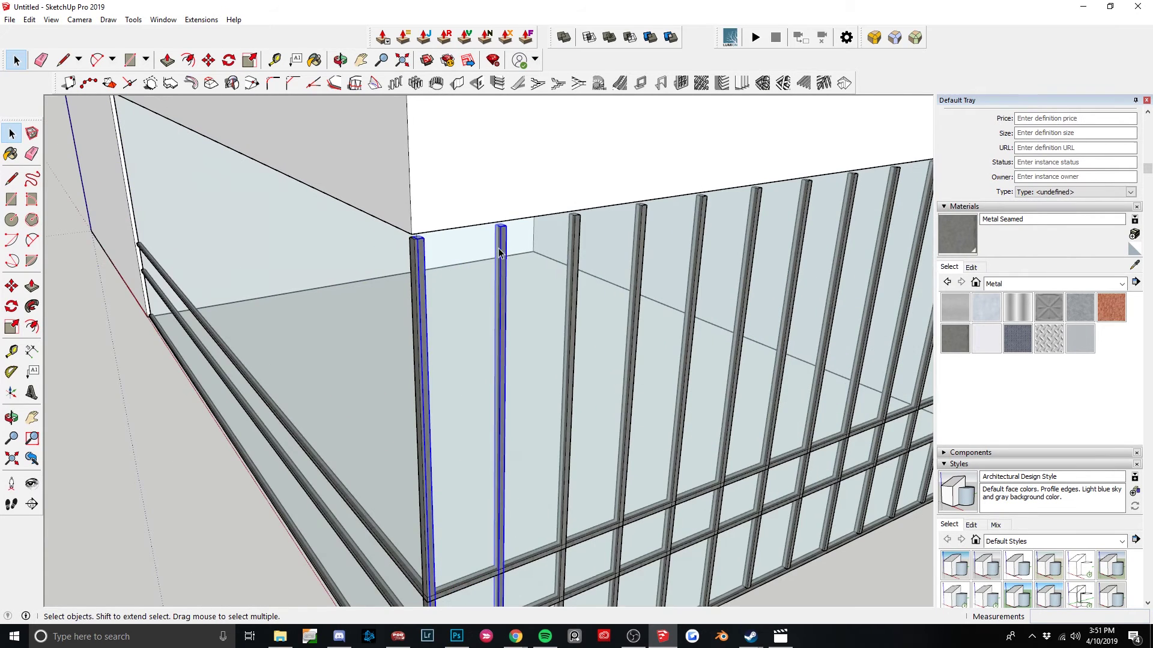
pyautogui.doubleClick(502, 250)
pyautogui.scroll(2, 502, 246)
pyautogui.moveTo(463, 182); pyautogui.dragTo(557, 326)
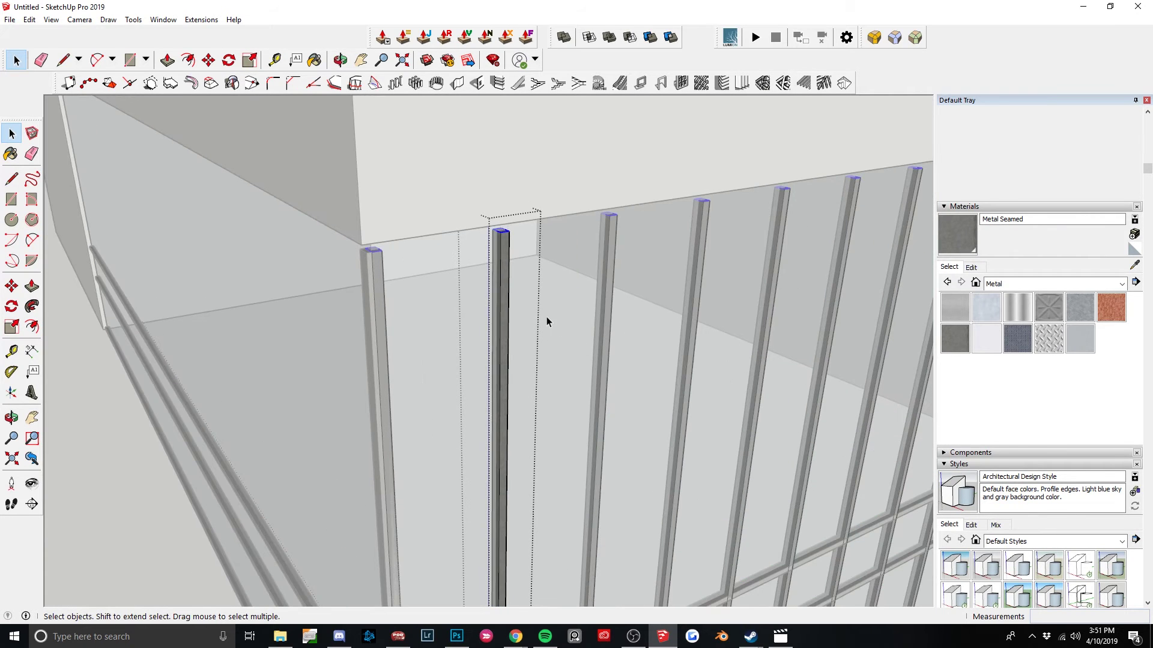
pyautogui.scroll(2, 520, 284)
pyautogui.press('m')
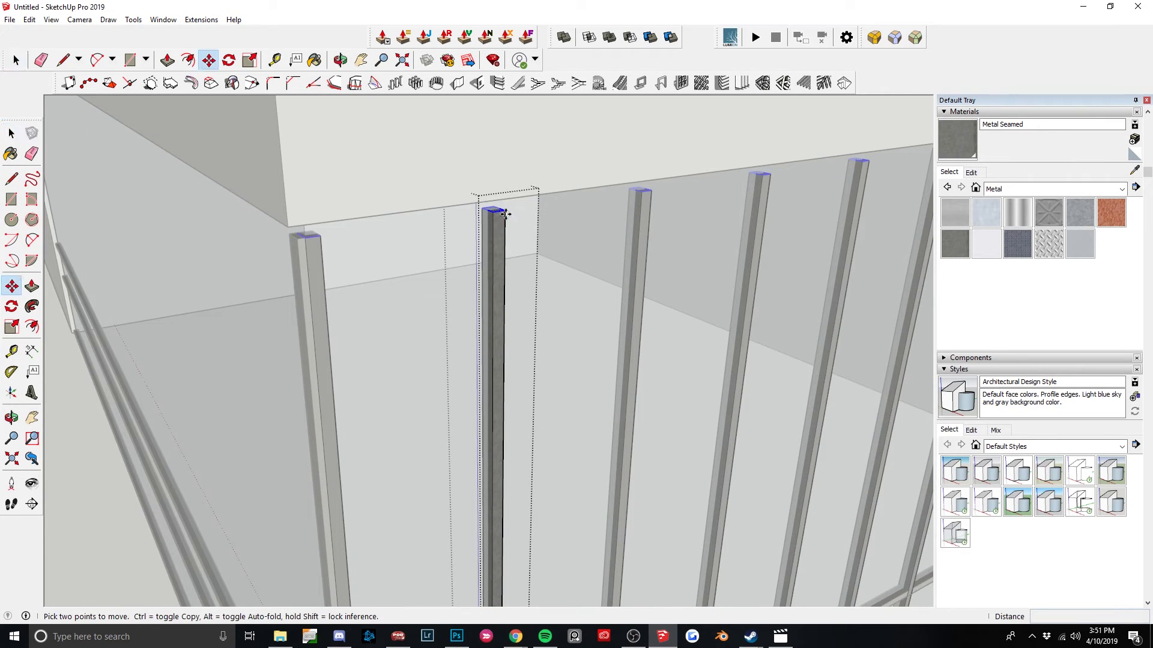
pyautogui.click(505, 215)
pyautogui.scroll(-5, 501, 240)
pyautogui.scroll(5, 503, 346)
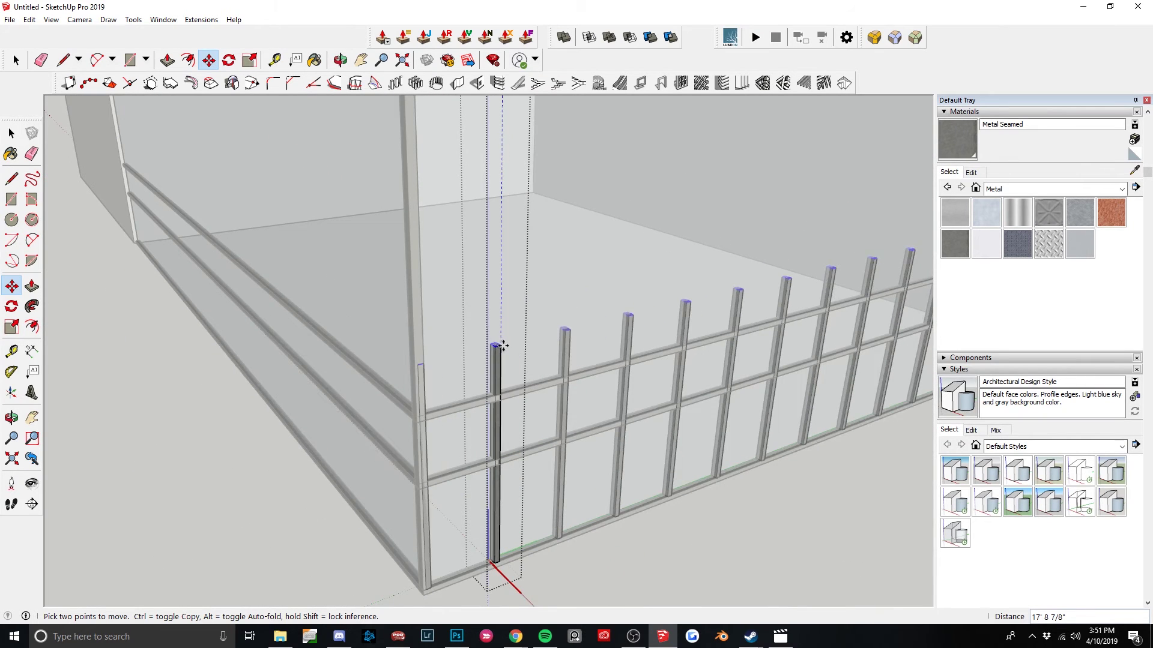
pyautogui.scroll(4, 506, 382)
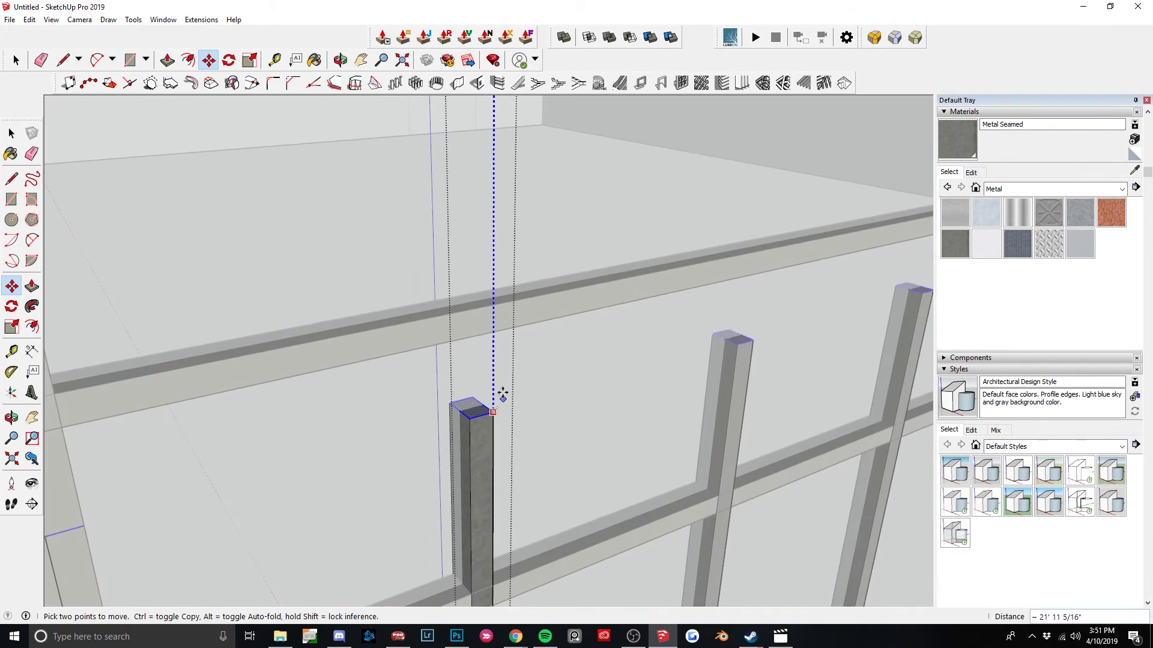
pyautogui.click(494, 331)
pyautogui.scroll(-7, 541, 344)
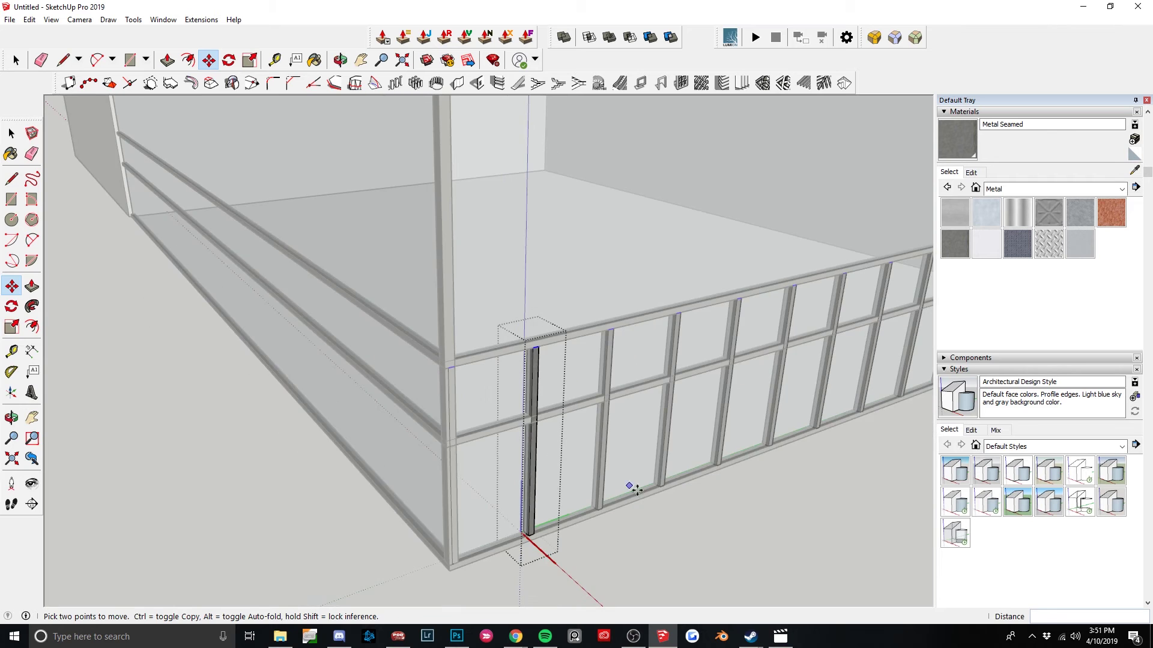
pyautogui.press('space')
pyautogui.click(701, 506)
# Scale the corner post vertically to about 0.34 so its top meets the upper metal rail.
pyautogui.scroll(-4, 702, 507)
pyautogui.scroll(1, 613, 290)
pyautogui.scroll(1, 613, 290)
pyautogui.click(557, 200)
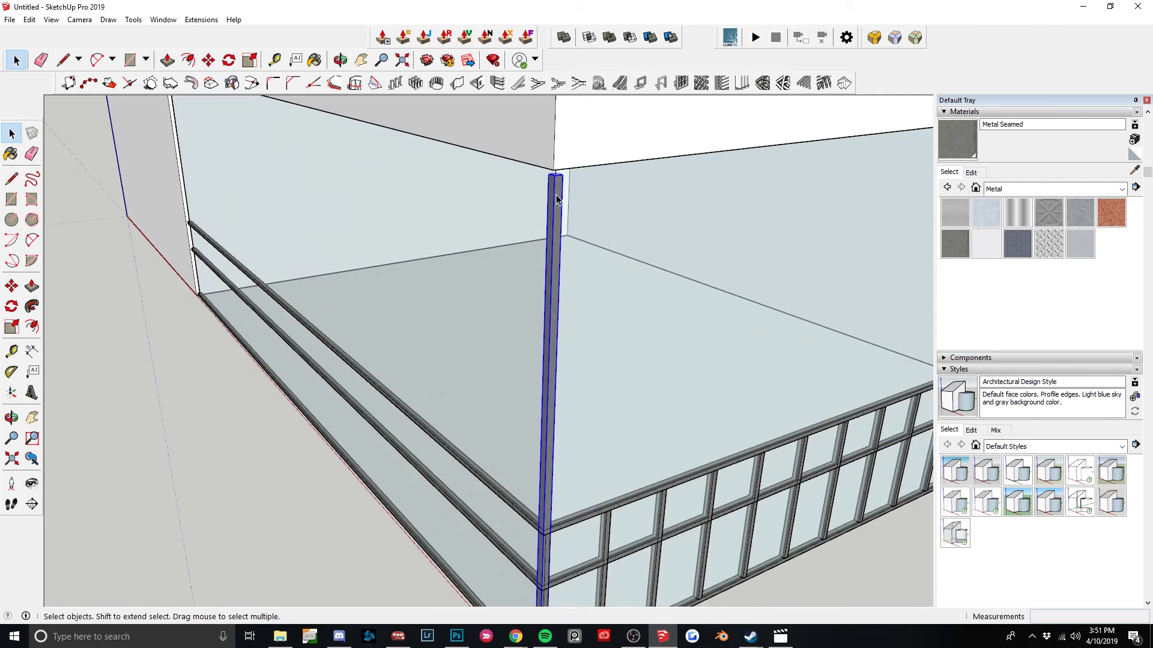
pyautogui.press('s')
pyautogui.scroll(4, 556, 189)
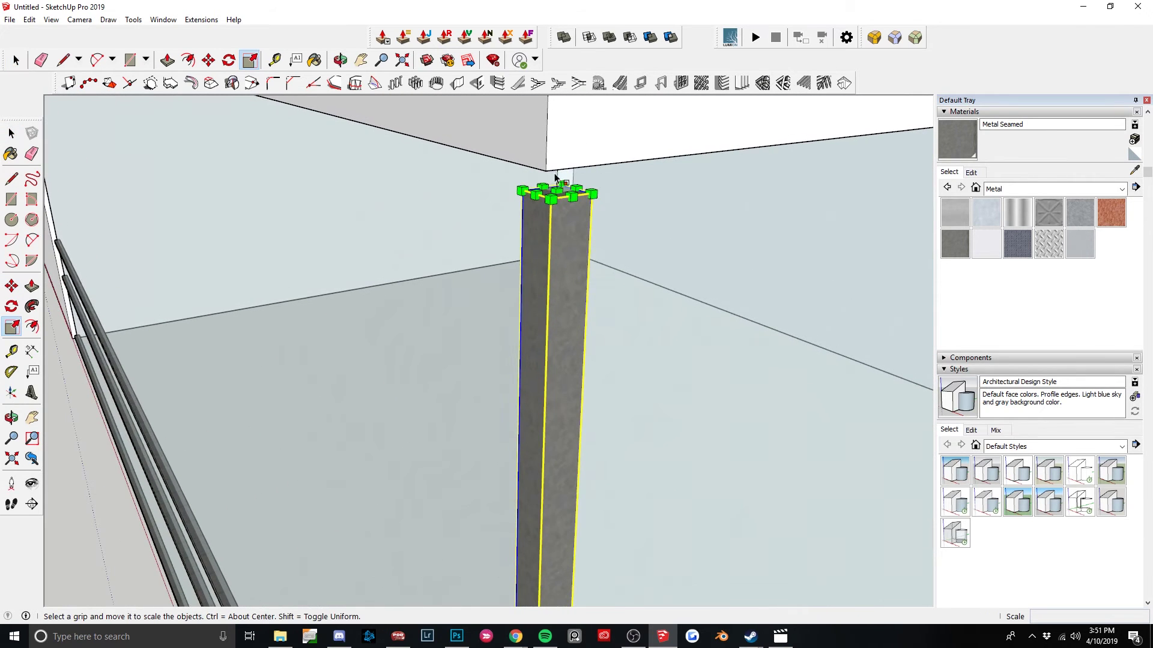
pyautogui.click(558, 192)
pyautogui.scroll(-7, 558, 191)
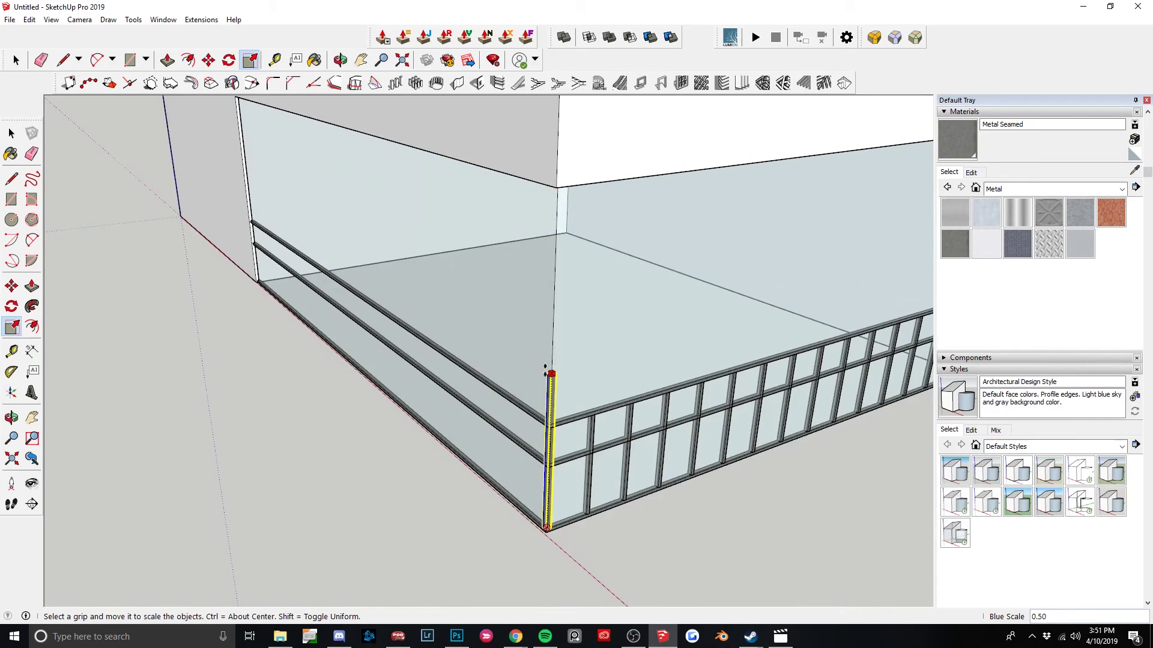
pyautogui.scroll(3, 548, 418)
pyautogui.click(532, 393)
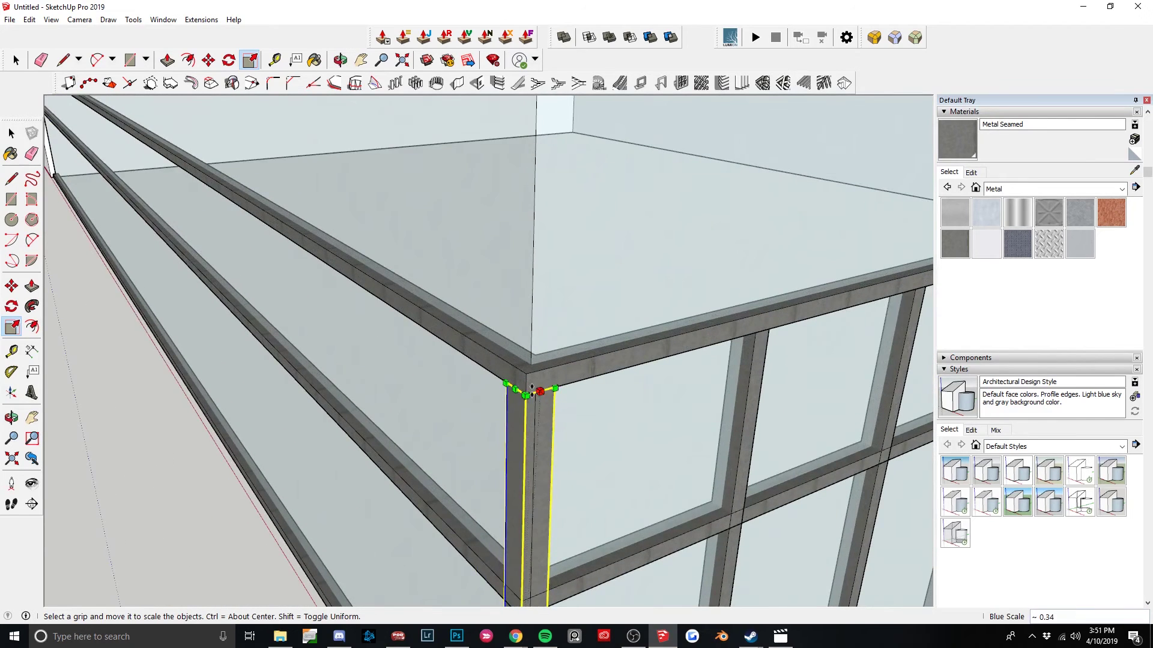
pyautogui.scroll(-8, 506, 390)
pyautogui.press('space')
# Scale the tinted glass vertically down to the top of the upper metal rail at the corner.
pyautogui.click(553, 322)
pyautogui.scroll(-4, 553, 322)
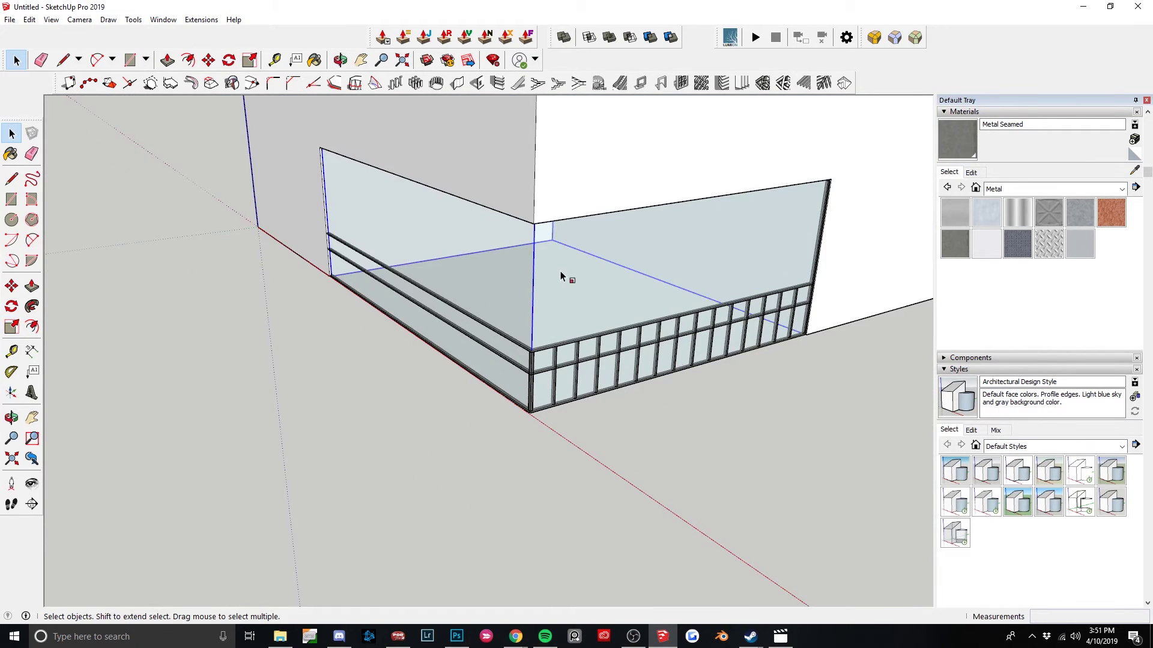
pyautogui.press('s')
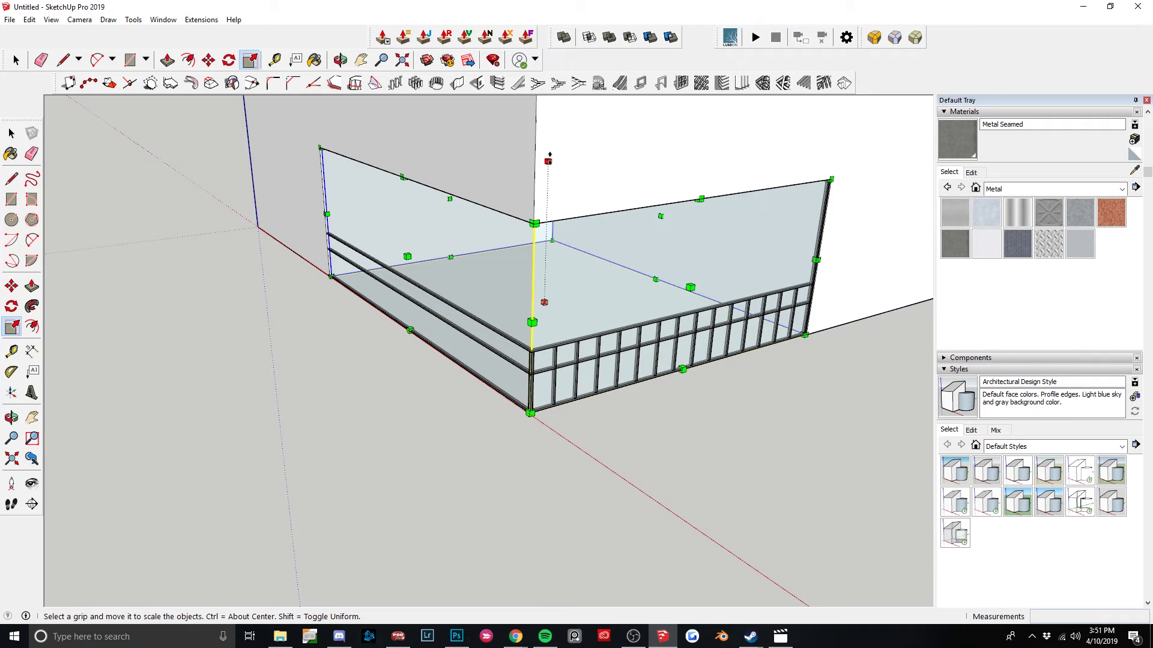
pyautogui.click(548, 161)
pyautogui.scroll(5, 521, 318)
pyautogui.scroll(1, 543, 410)
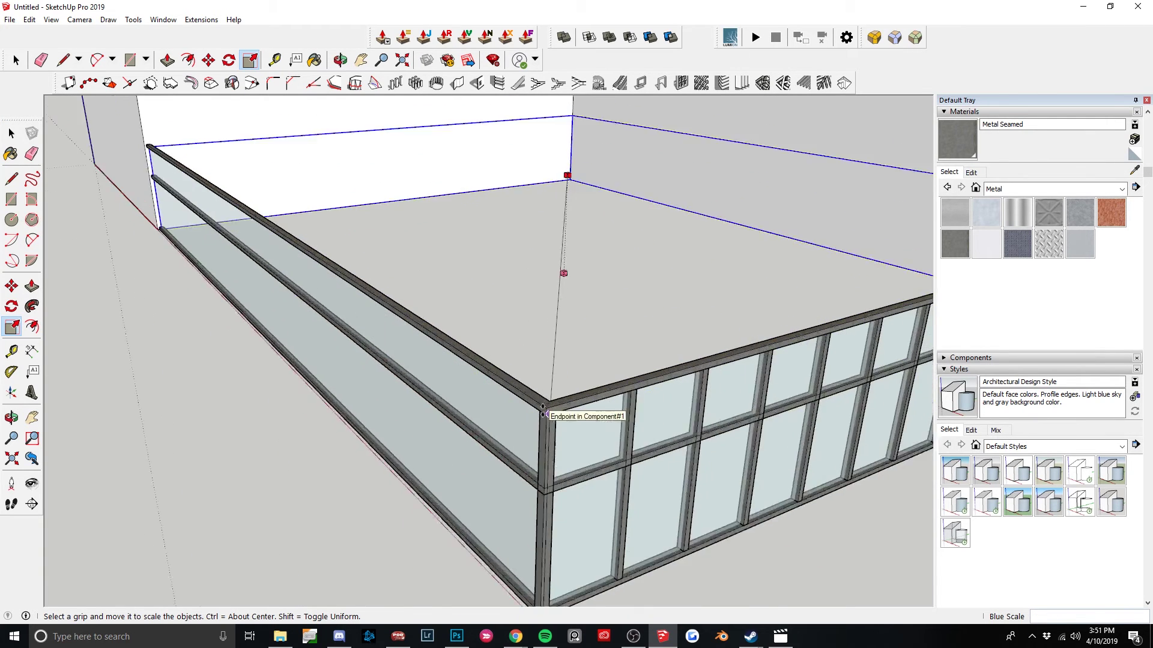
pyautogui.scroll(5, 544, 411)
pyautogui.click(550, 403)
pyautogui.scroll(-6, 556, 391)
pyautogui.hotkey('ctrl', 't')
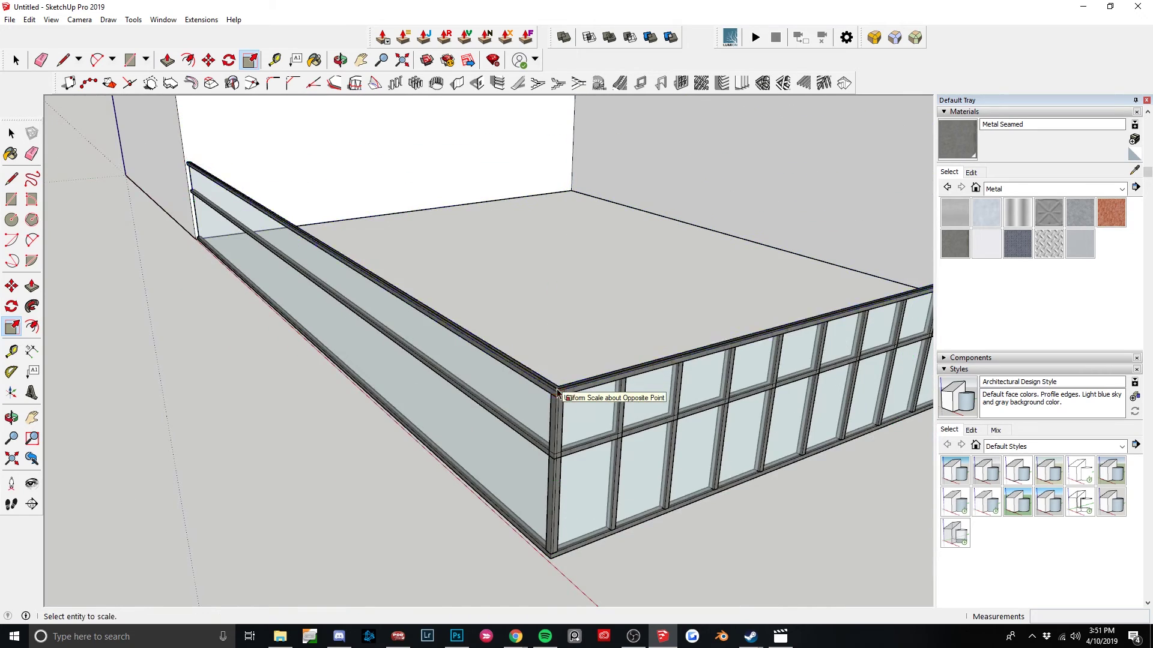
pyautogui.press('space')
# Inside the building group, push the ceiling of the corner recess down to the top of the storefront.
pyautogui.scroll(-3, 255, 393)
pyautogui.moveTo(258, 395)
pyautogui.mouseDown(button='middle')
pyautogui.moveTo(368, 252)
pyautogui.moveTo(382, 261)
pyautogui.moveTo(412, 185)
pyautogui.moveTo(319, 242)
pyautogui.mouseUp(button='middle')
pyautogui.tripleClick(387, 276)
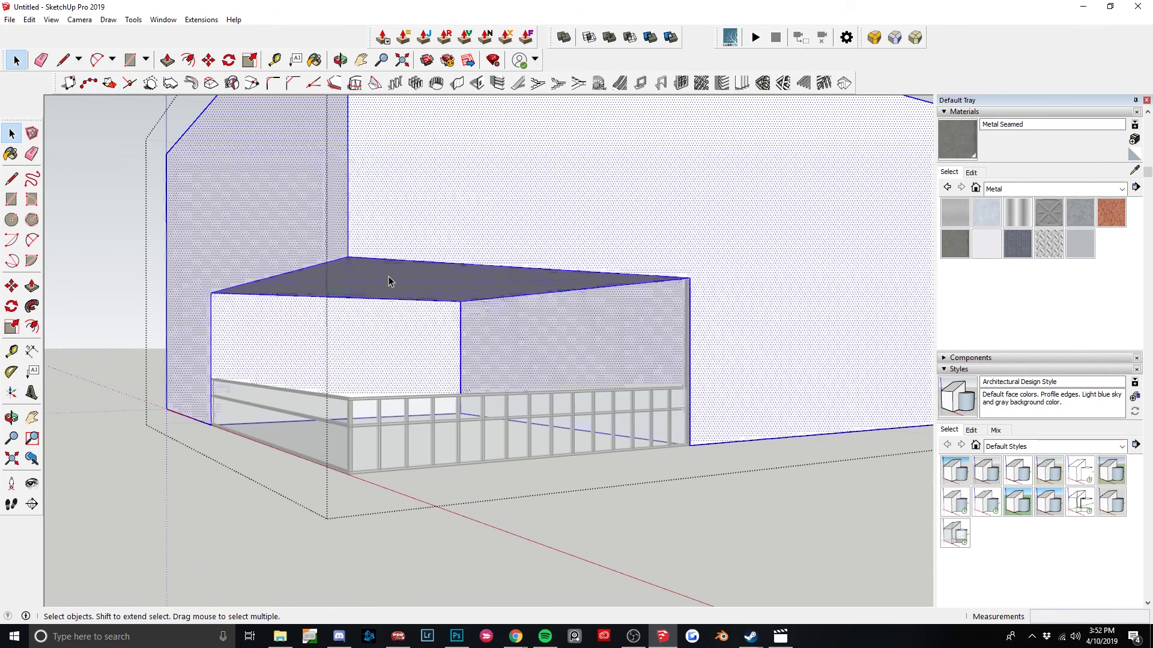
pyautogui.press('p')
pyautogui.moveTo(355, 274); pyautogui.dragTo(373, 229)
pyautogui.scroll(6, 347, 387)
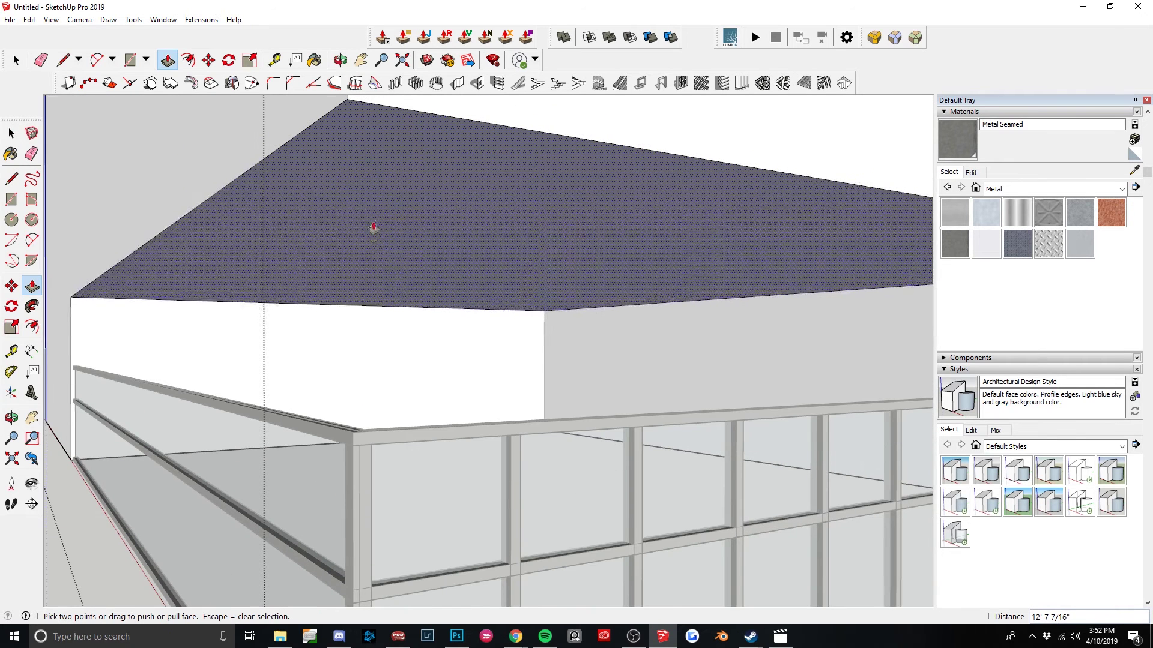
pyautogui.moveTo(79, 303); pyautogui.dragTo(71, 373)
pyautogui.scroll(-5, 262, 326)
pyautogui.press('space')
pyautogui.click(678, 490)
pyautogui.scroll(-4, 671, 456)
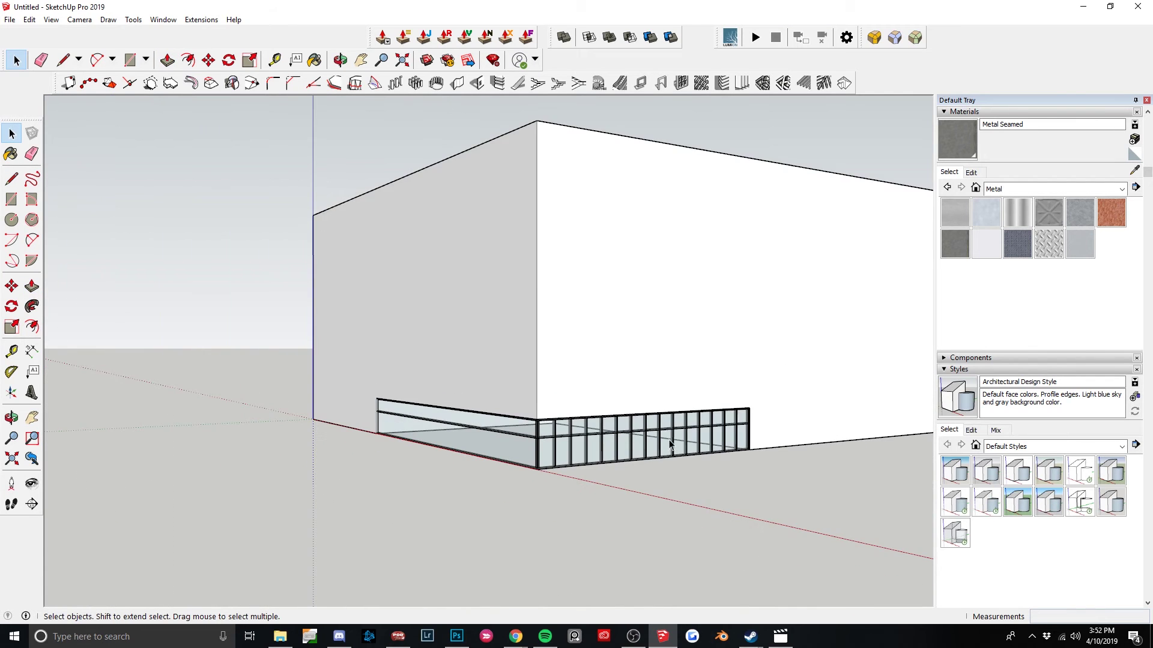
# Push the building's roof face down to reduce the block's overall height.
pyautogui.moveTo(598, 331); pyautogui.dragTo(592, 354, button='middle')
pyautogui.scroll(-2, 592, 354)
pyautogui.doubleClick(584, 184)
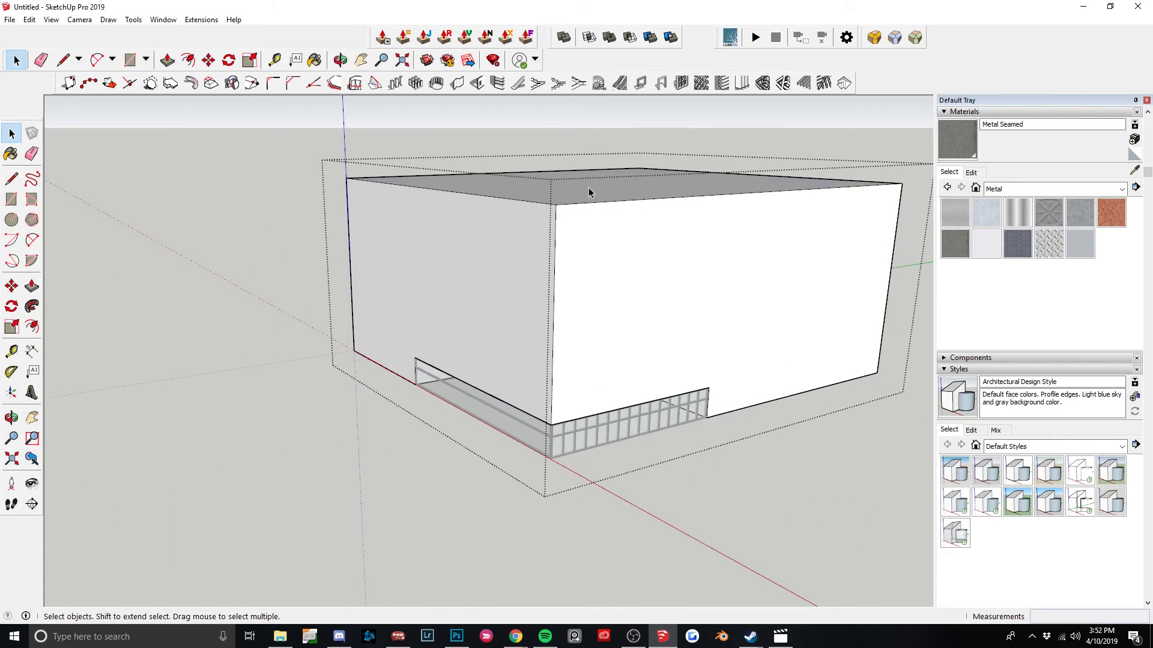
pyautogui.click(589, 188)
pyautogui.press('p')
pyautogui.moveTo(587, 208); pyautogui.dragTo(581, 295)
pyautogui.press('space')
pyautogui.click(719, 488)
# Examine the storefront from a low angle and inspect the mullion layout near the wall end of the long side.
pyautogui.scroll(4, 696, 474)
pyautogui.moveTo(693, 474); pyautogui.dragTo(767, 350, button='middle')
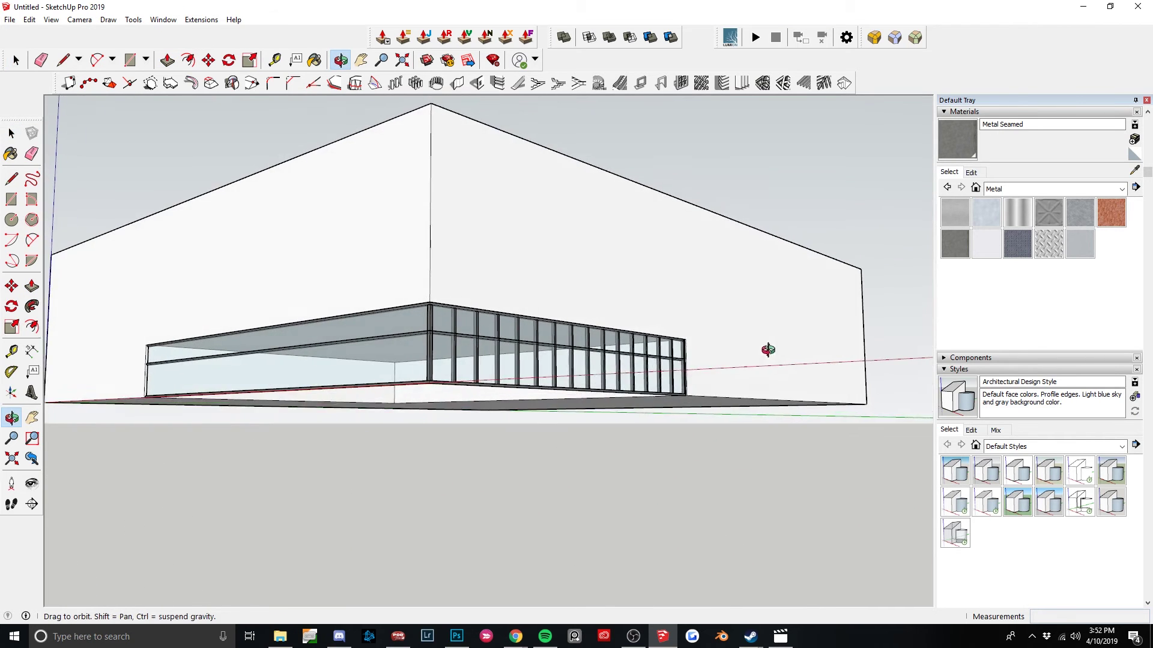
pyautogui.scroll(4, 504, 387)
pyautogui.moveTo(498, 388); pyautogui.dragTo(311, 480, button='middle')
pyautogui.scroll(-2, 392, 405)
pyautogui.moveTo(405, 404); pyautogui.dragTo(451, 392, button='middle')
pyautogui.scroll(5, 643, 380)
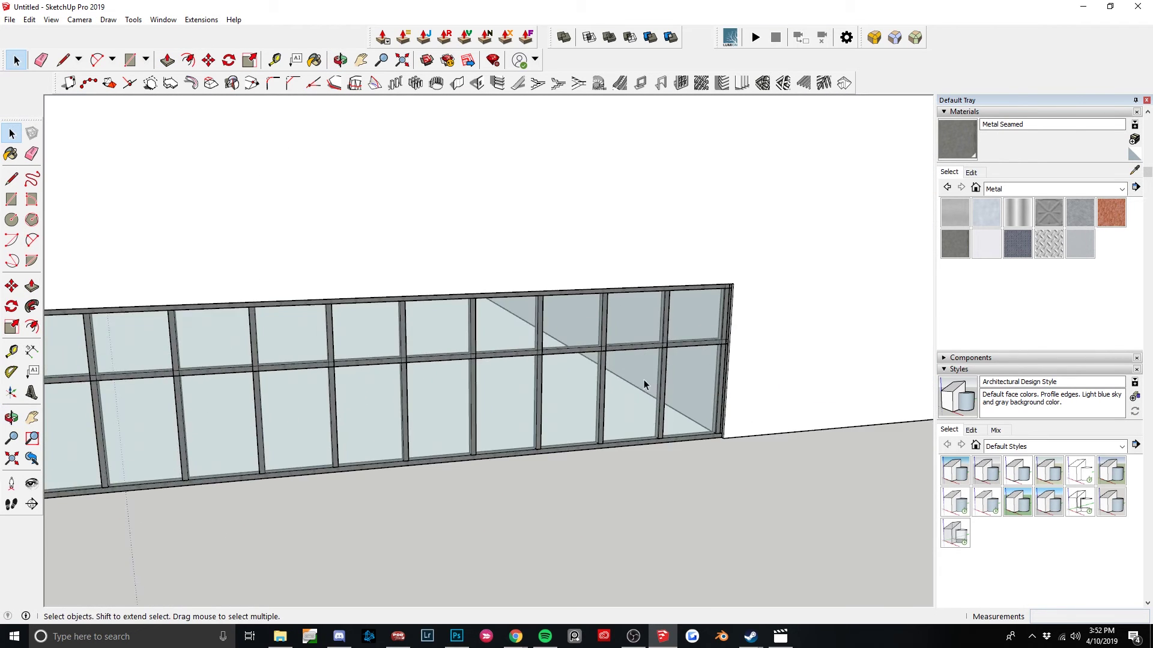
pyautogui.scroll(1, 654, 363)
pyautogui.moveTo(656, 362); pyautogui.dragTo(639, 388, button='middle')
pyautogui.scroll(-6, 639, 389)
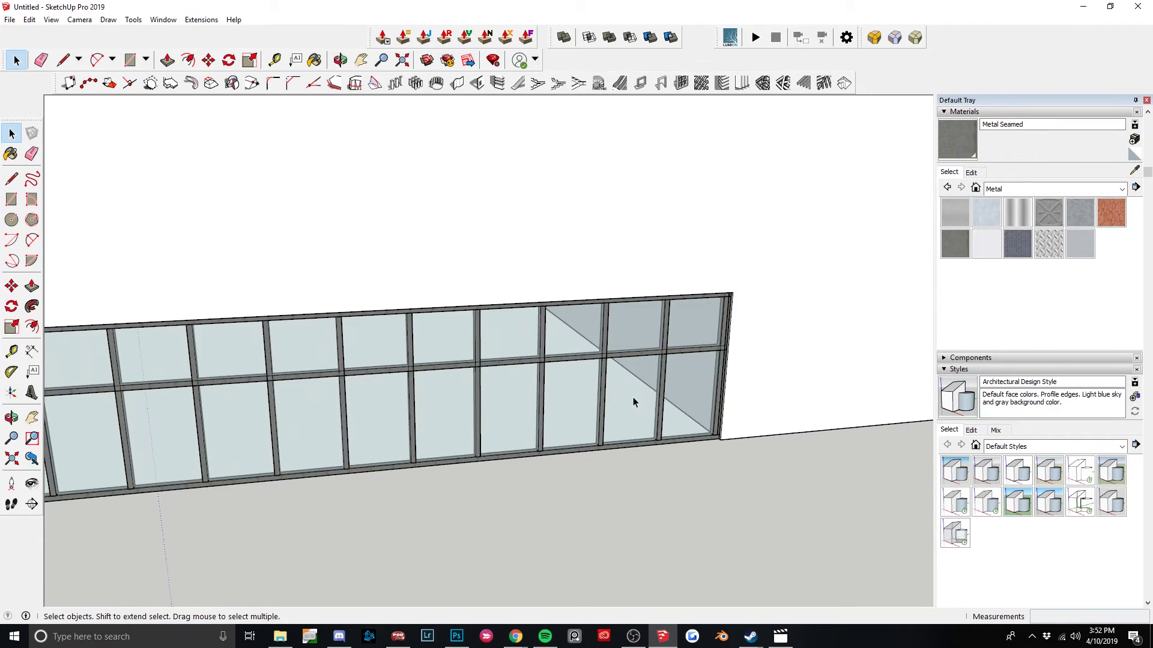
pyautogui.scroll(6, 633, 398)
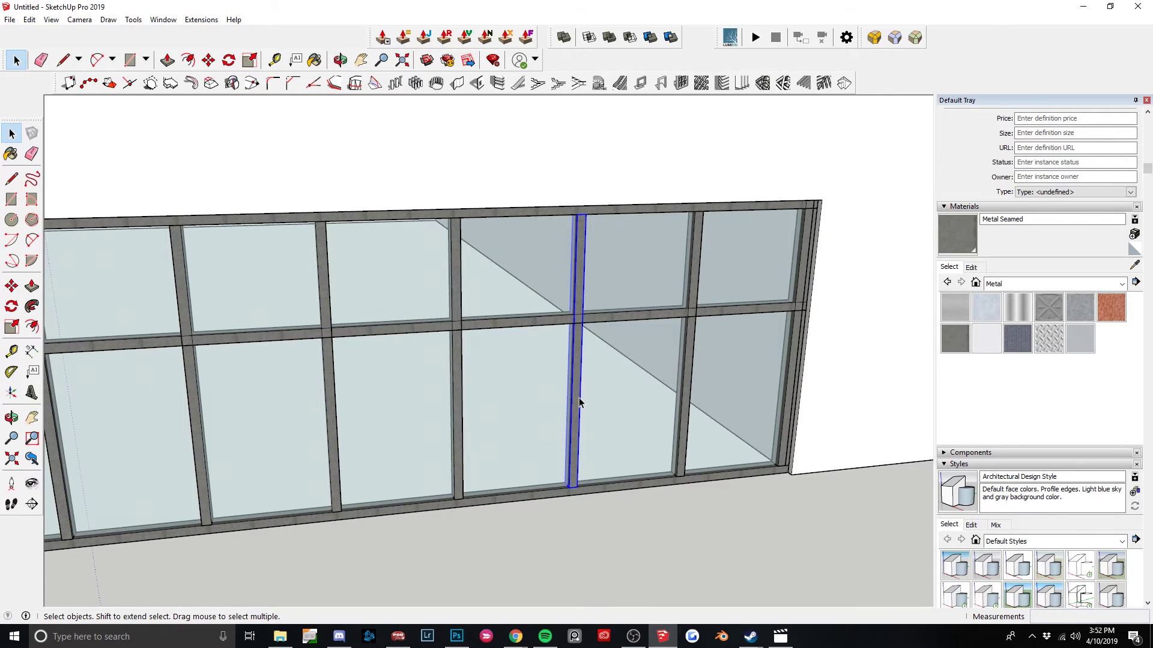
pyautogui.scroll(-3, 578, 399)
pyautogui.scroll(3, 579, 399)
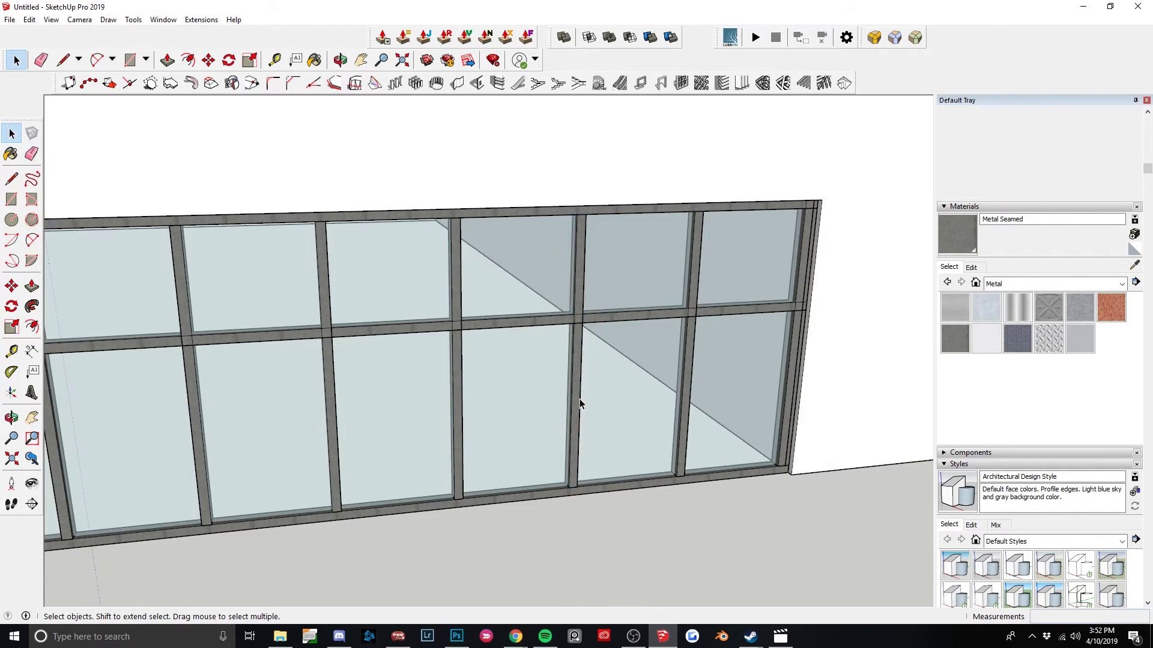
# Make the third mullion from the wall end unique and raise its bottom end to the top of the middle rail.
pyautogui.rightClick(580, 298)
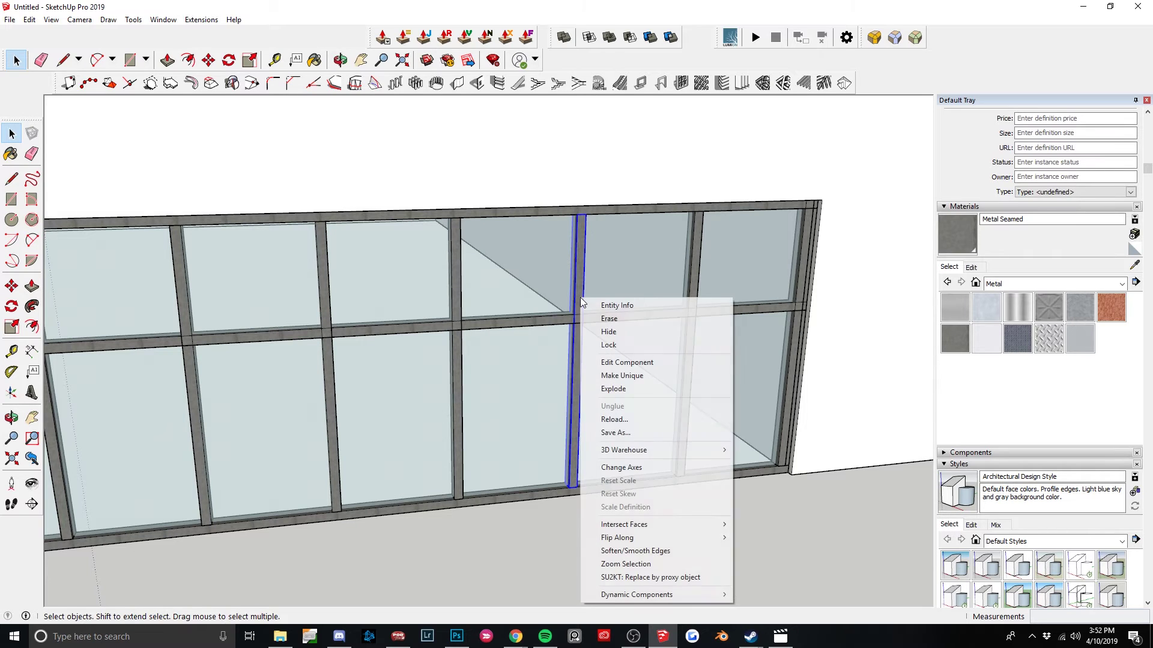
pyautogui.click(655, 377)
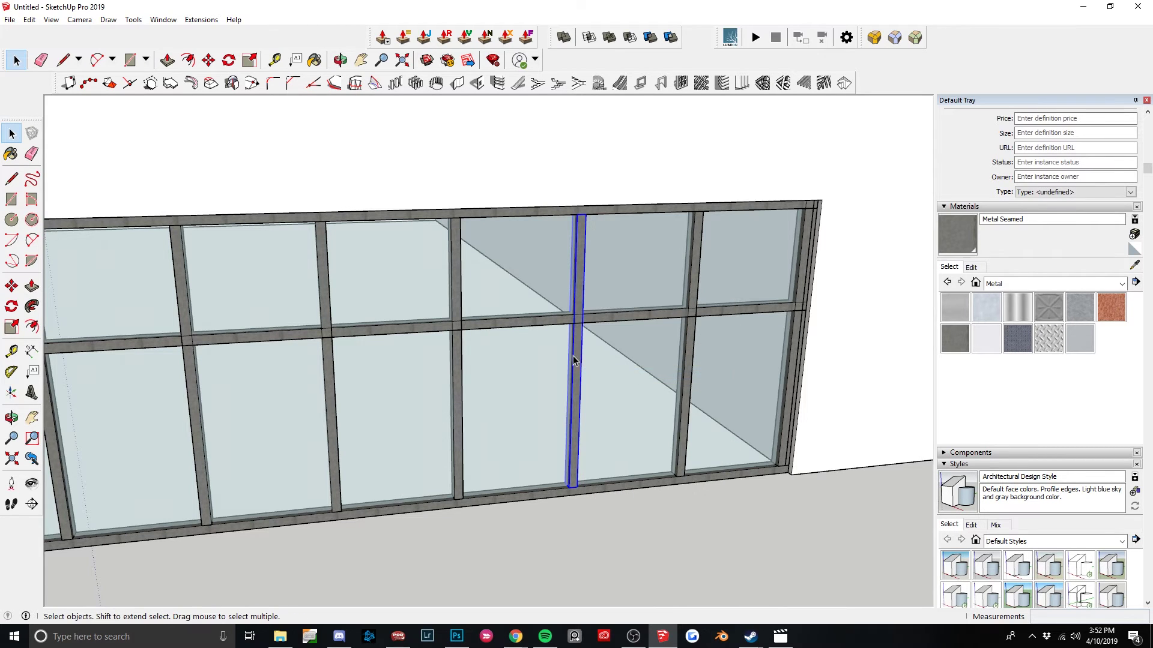
pyautogui.rightClick(579, 275)
pyautogui.click(625, 334)
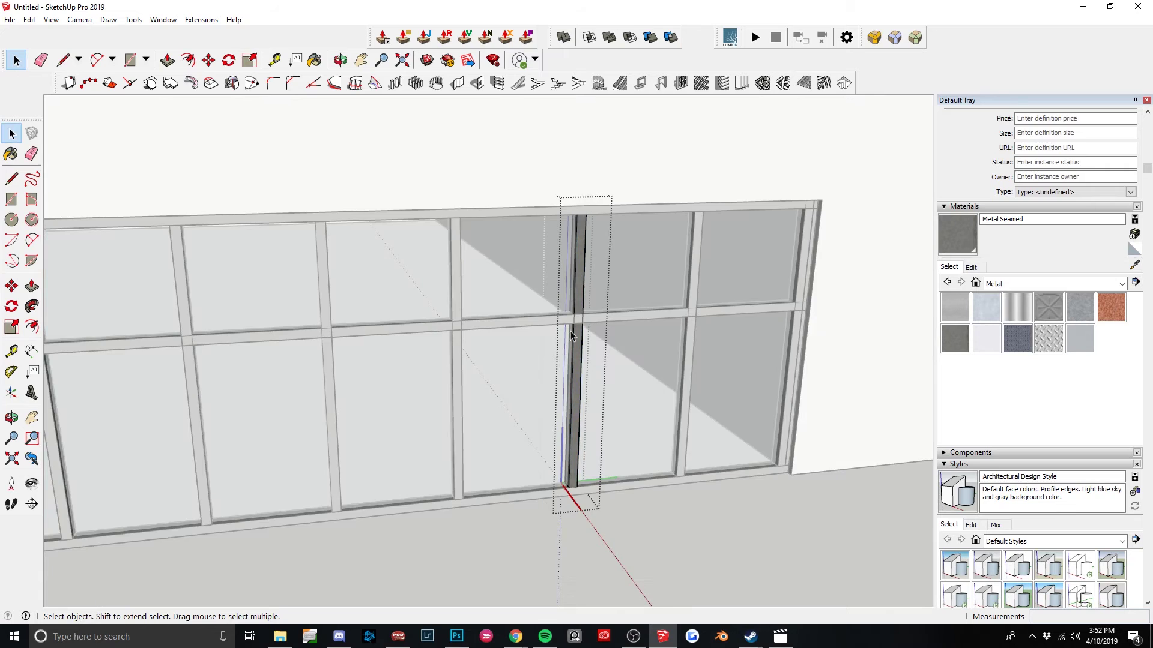
pyautogui.scroll(3, 626, 499)
pyautogui.press('m')
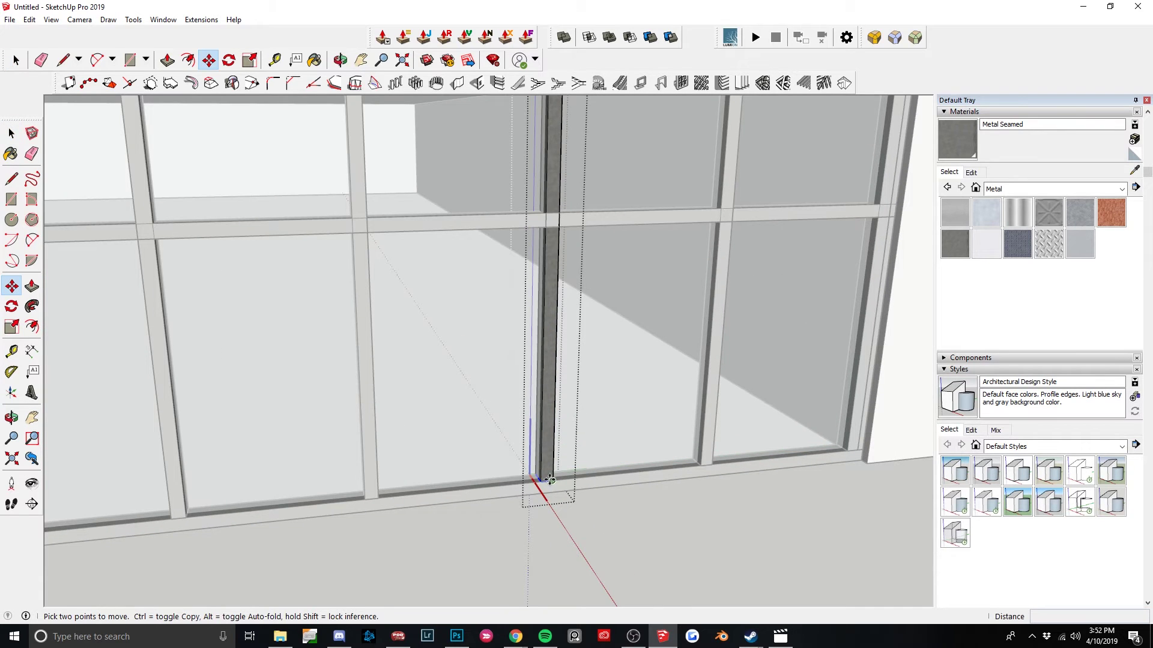
pyautogui.click(546, 478)
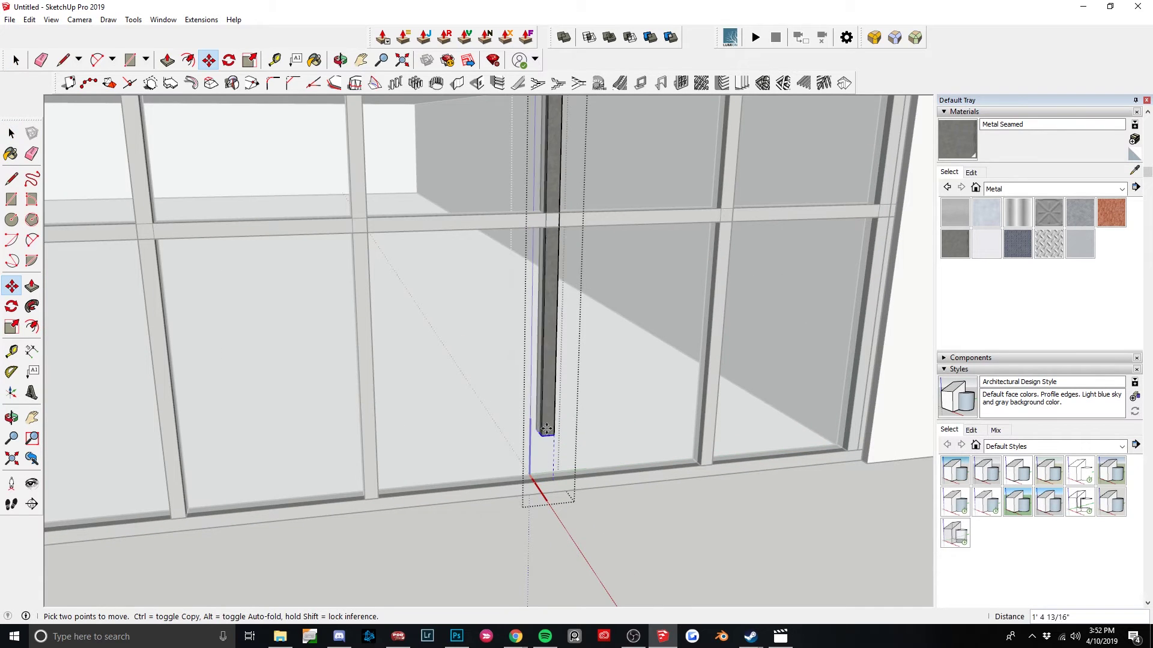
pyautogui.click(712, 211)
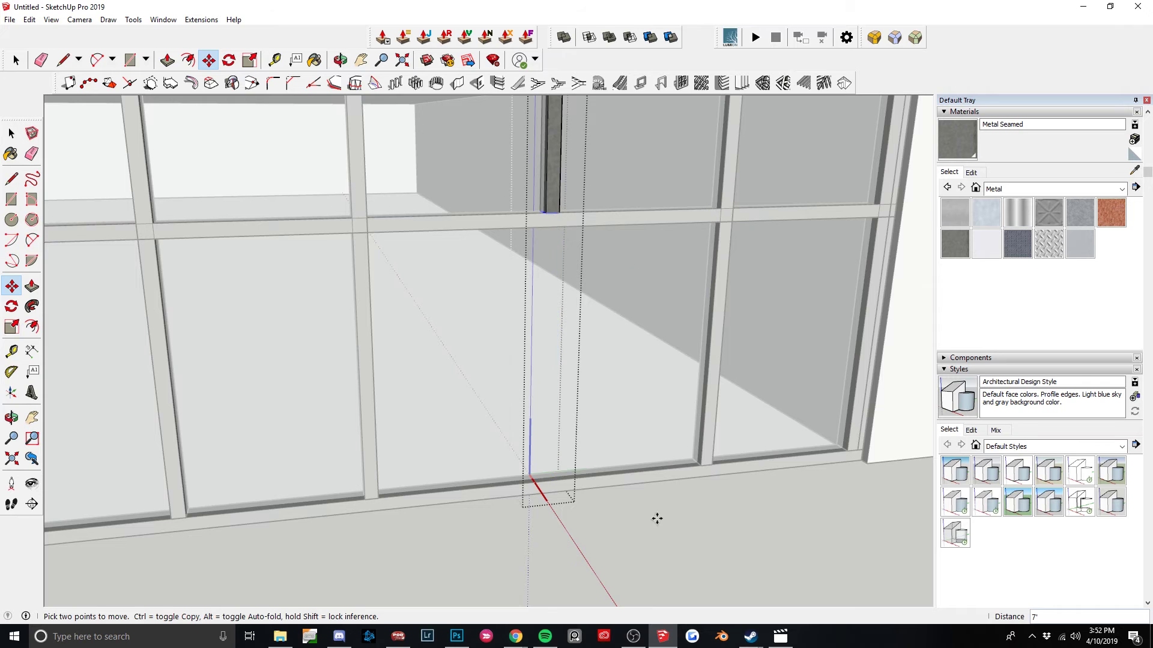
pyautogui.scroll(-2, 656, 520)
pyautogui.press('space')
pyautogui.click(689, 545)
# Inside the bottom rail group, draw a line across the rail's top at the second mullion from the wall end.
pyautogui.scroll(2, 618, 517)
pyautogui.click(615, 486)
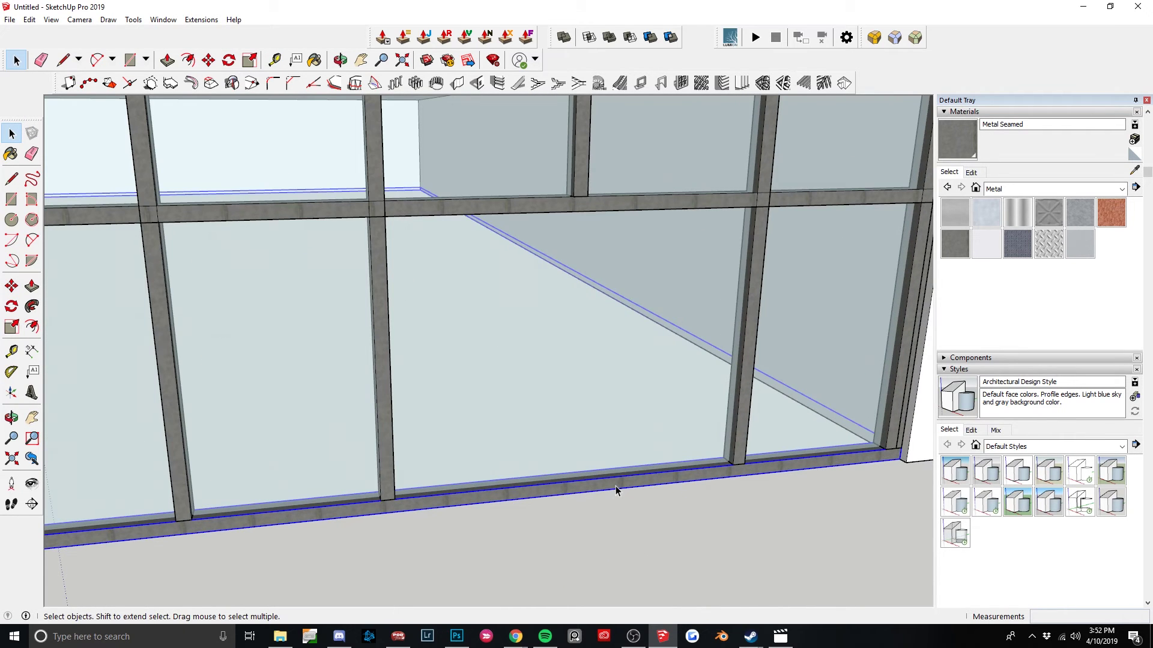
pyautogui.moveTo(616, 490); pyautogui.dragTo(662, 539, button='middle')
pyautogui.scroll(3, 736, 484)
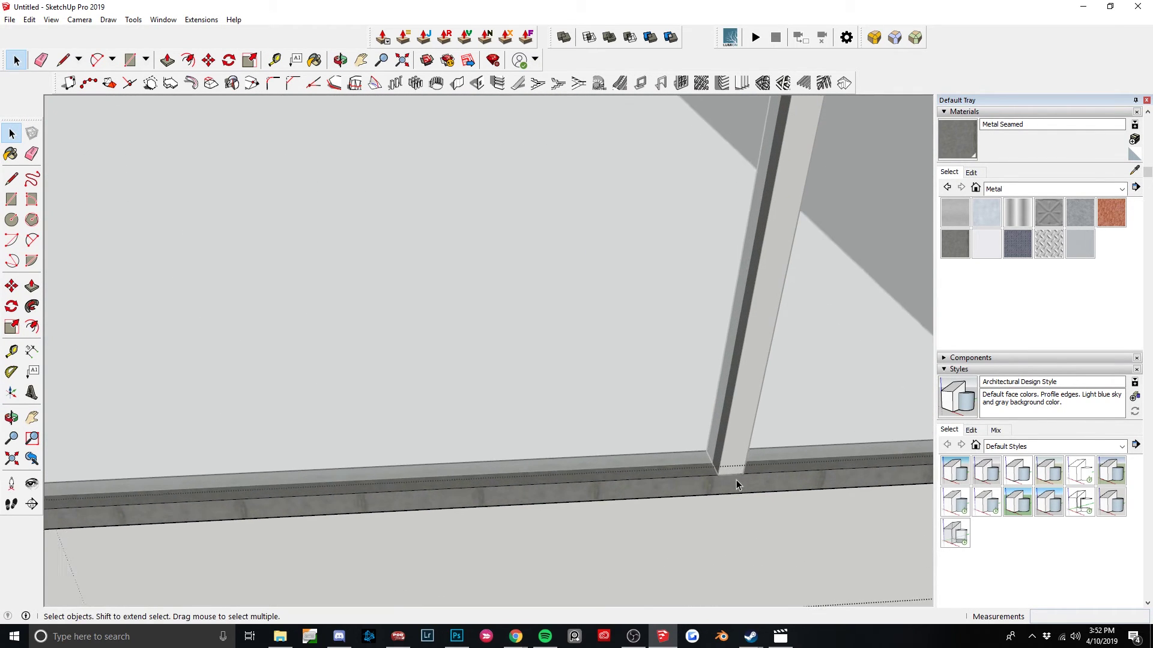
pyautogui.press('l')
pyautogui.scroll(1, 730, 477)
pyautogui.click(708, 454)
pyautogui.moveTo(709, 454); pyautogui.dragTo(891, 586, button='middle')
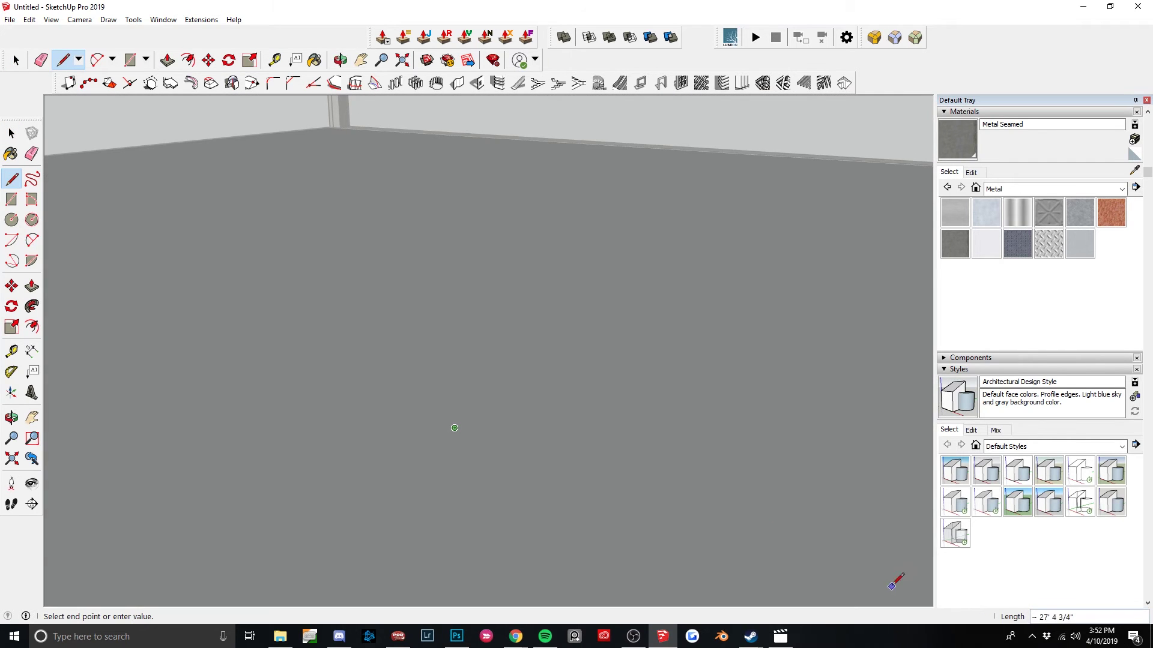
pyautogui.moveTo(473, 502); pyautogui.dragTo(485, 312, button='middle')
pyautogui.keyDown('shift'); pyautogui.moveTo(486, 304); pyautogui.dragTo(512, 258, button='middle'); pyautogui.keyUp('shift')
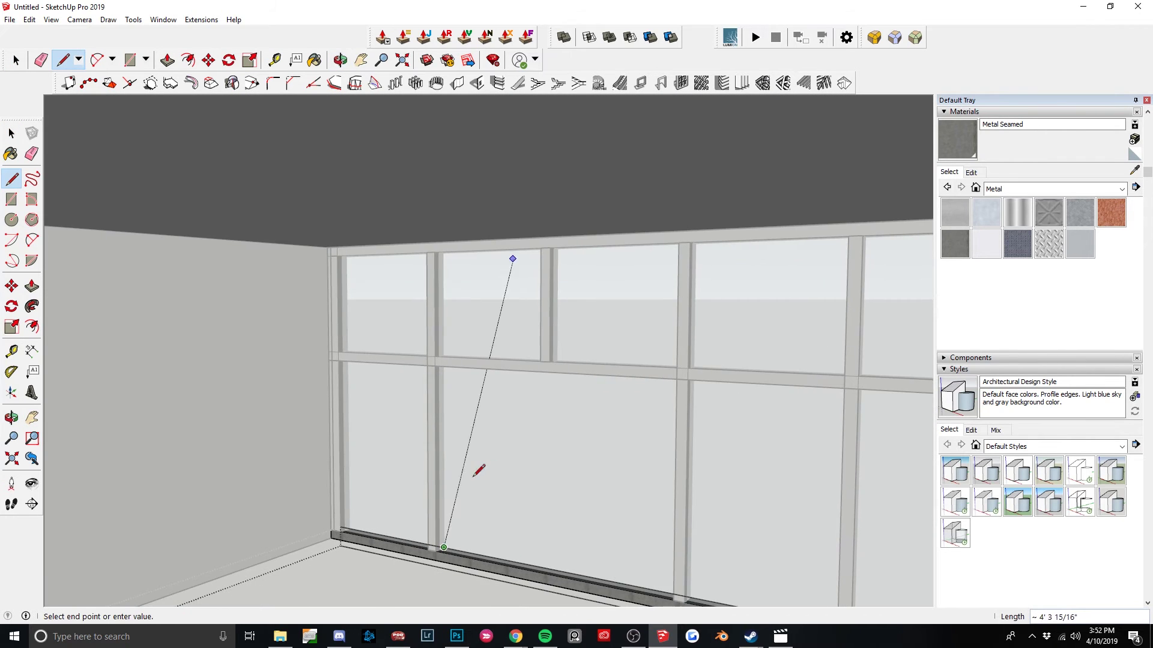
pyautogui.scroll(3, 424, 567)
pyautogui.scroll(2, 436, 556)
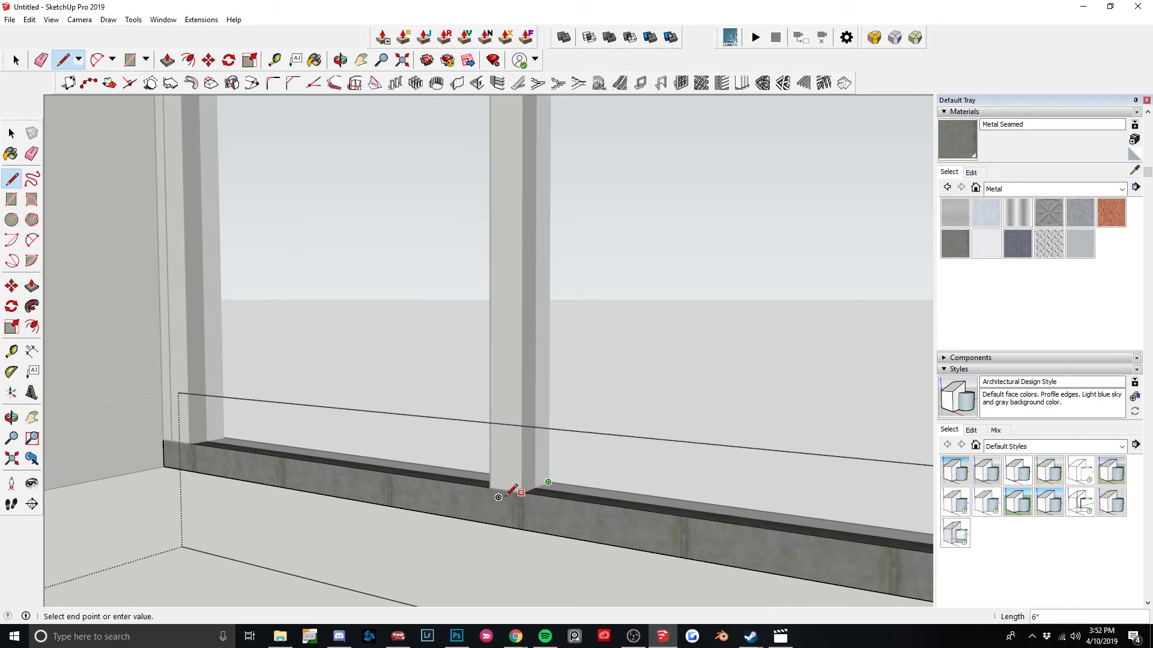
pyautogui.click(549, 481)
pyautogui.moveTo(548, 481); pyautogui.dragTo(621, 492, button='middle')
pyautogui.scroll(-3, 379, 428)
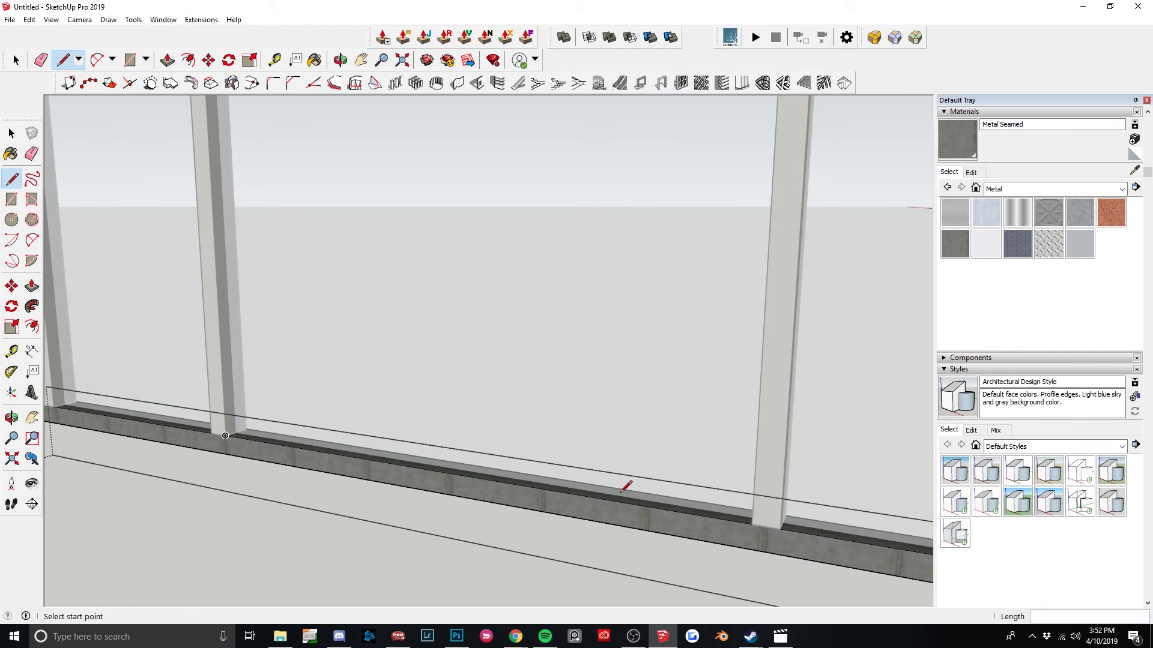
# Draw a line across the bottom rail's top at the fourth mullion from the wall end.
pyautogui.click(747, 521)
pyautogui.moveTo(746, 522); pyautogui.dragTo(166, 482, button='middle')
pyautogui.click(166, 482)
# Push down the top face of the bottom rail section between the two drawn lines to clear the door opening.
pyautogui.moveTo(361, 450); pyautogui.dragTo(651, 360, button='middle')
pyautogui.scroll(3, 650, 357)
pyautogui.press('space')
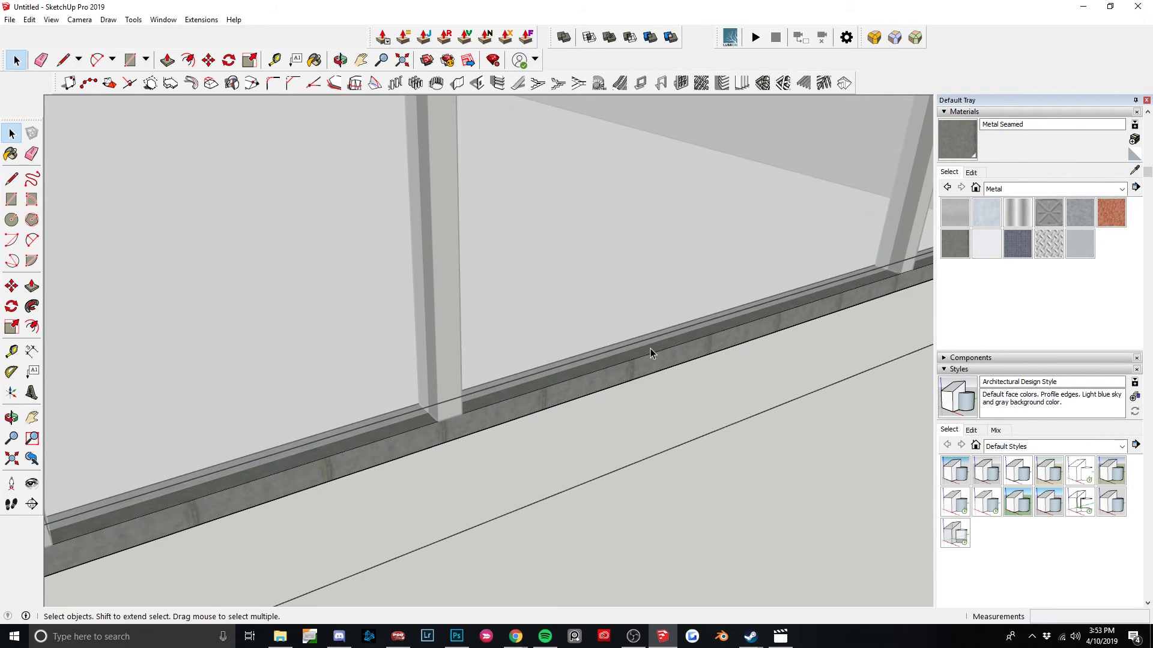
pyautogui.press('p')
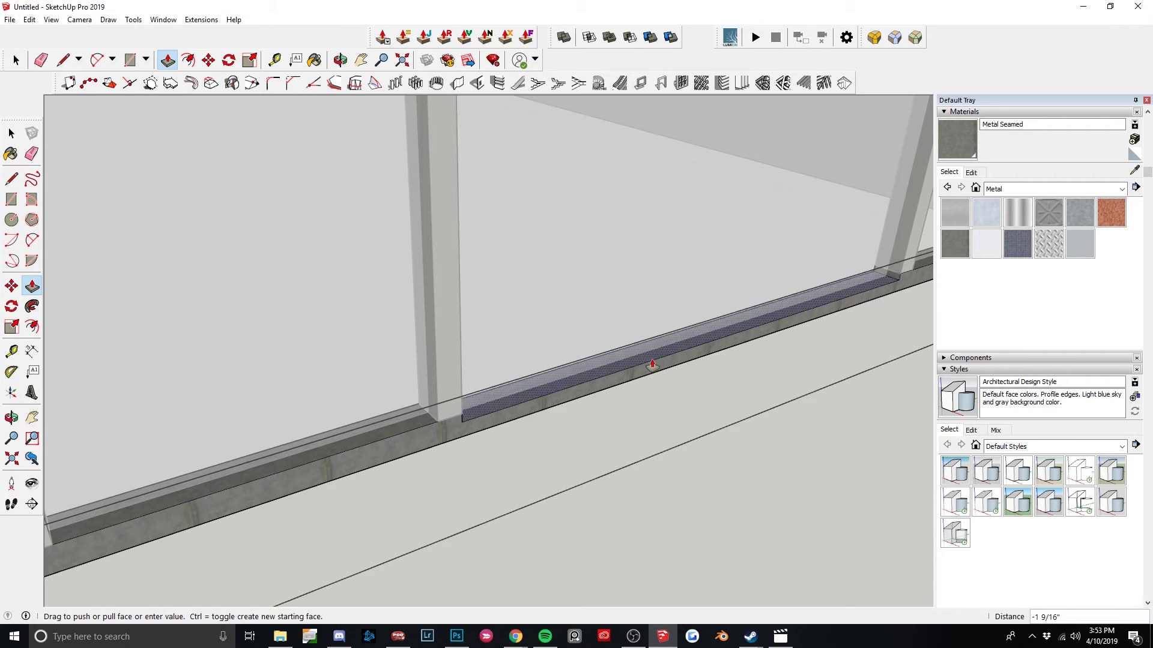
pyautogui.click(654, 380)
# Erase the leftover edges and faces of the bottom rail within the door opening.
pyautogui.moveTo(733, 364); pyautogui.dragTo(472, 424, button='middle')
pyautogui.press('e')
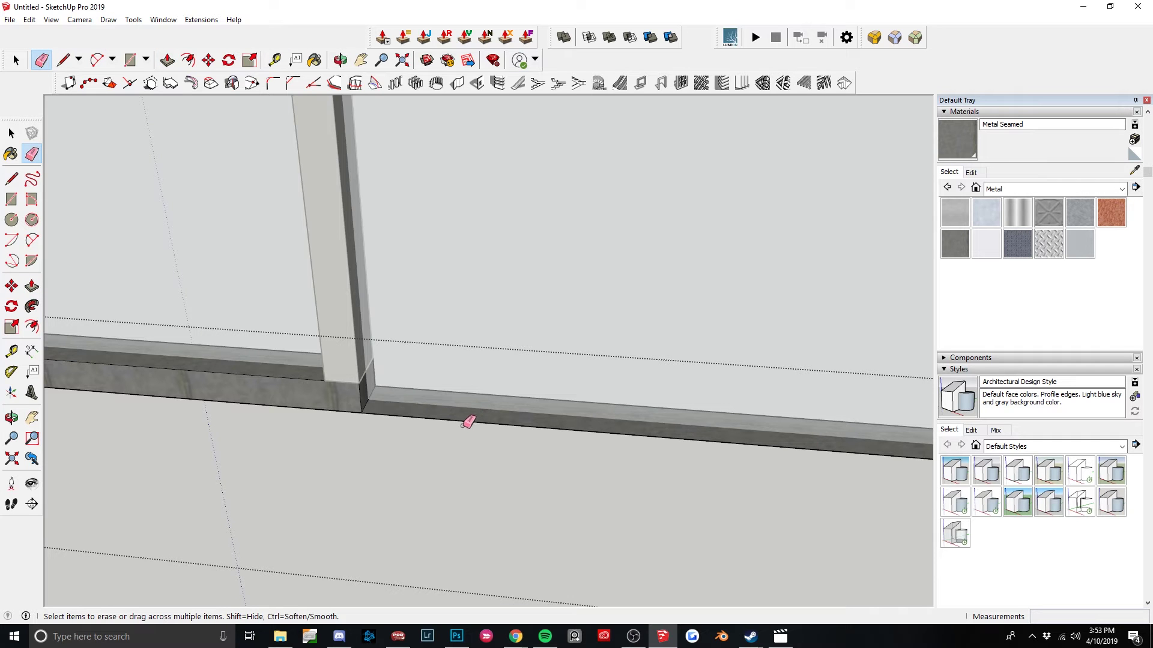
pyautogui.moveTo(468, 438)
pyautogui.mouseDown(button='middle')
pyautogui.moveTo(612, 458)
pyautogui.moveTo(592, 265)
pyautogui.moveTo(531, 373)
pyautogui.moveTo(496, 327)
pyautogui.moveTo(566, 445)
pyautogui.mouseUp(button='middle')
pyautogui.click(478, 397)
pyautogui.scroll(-1, 577, 480)
pyautogui.press('space')
pyautogui.scroll(-5, 693, 503)
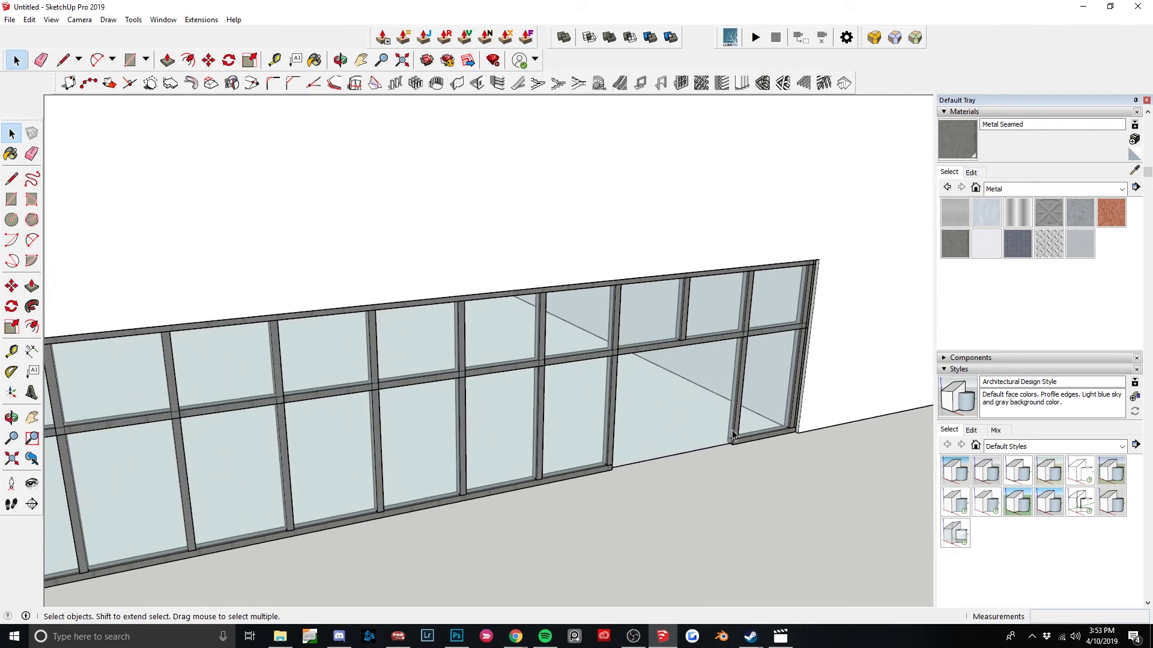
# Open the storefront's glass group and draw a rectangle on it filling the door opening, about 8' 10" wide by 6' 11" high.
pyautogui.scroll(2, 722, 456)
pyautogui.doubleClick(656, 380)
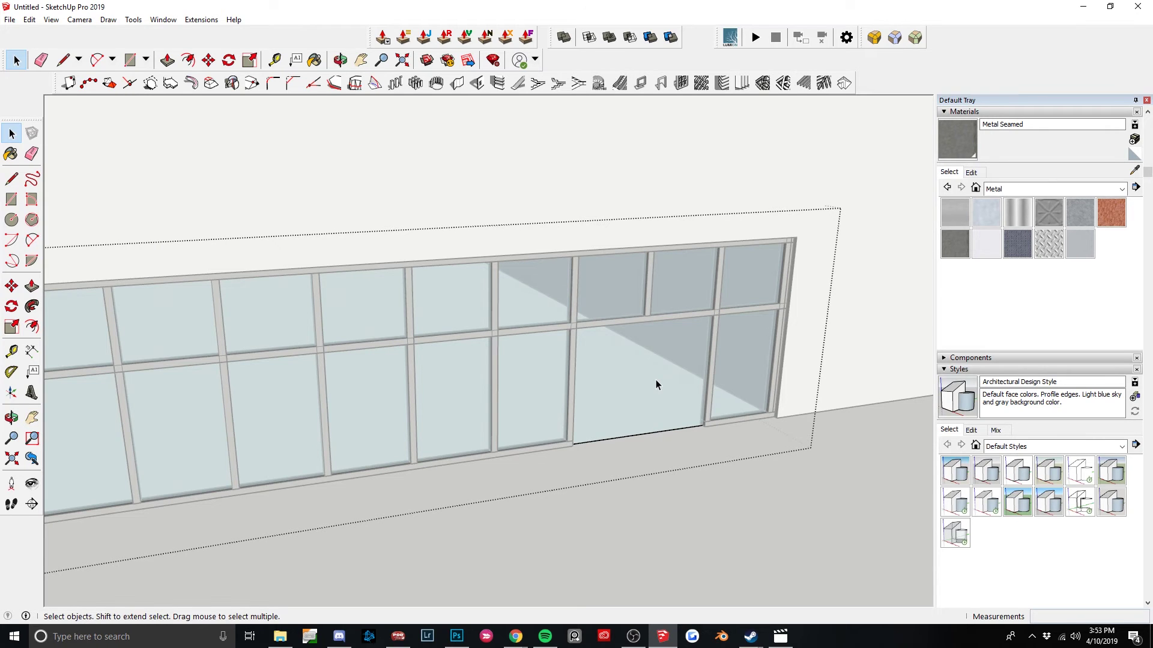
pyautogui.doubleClick(656, 380)
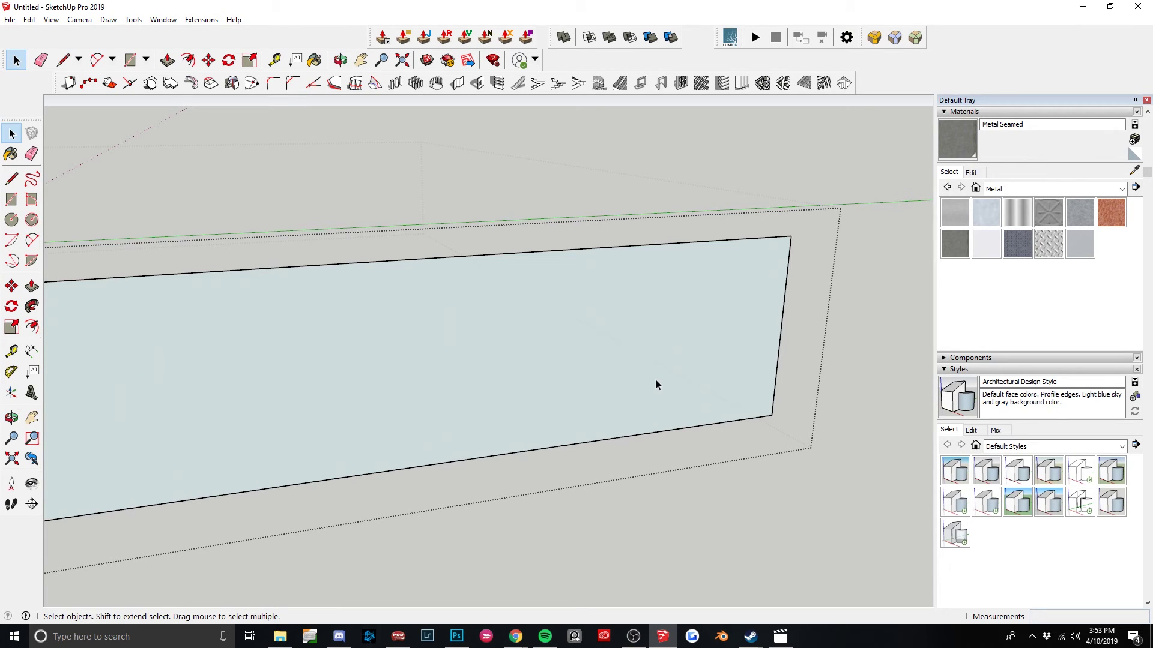
pyautogui.press('Escape')
pyautogui.press('r')
pyautogui.moveTo(661, 384); pyautogui.dragTo(728, 271, button='middle')
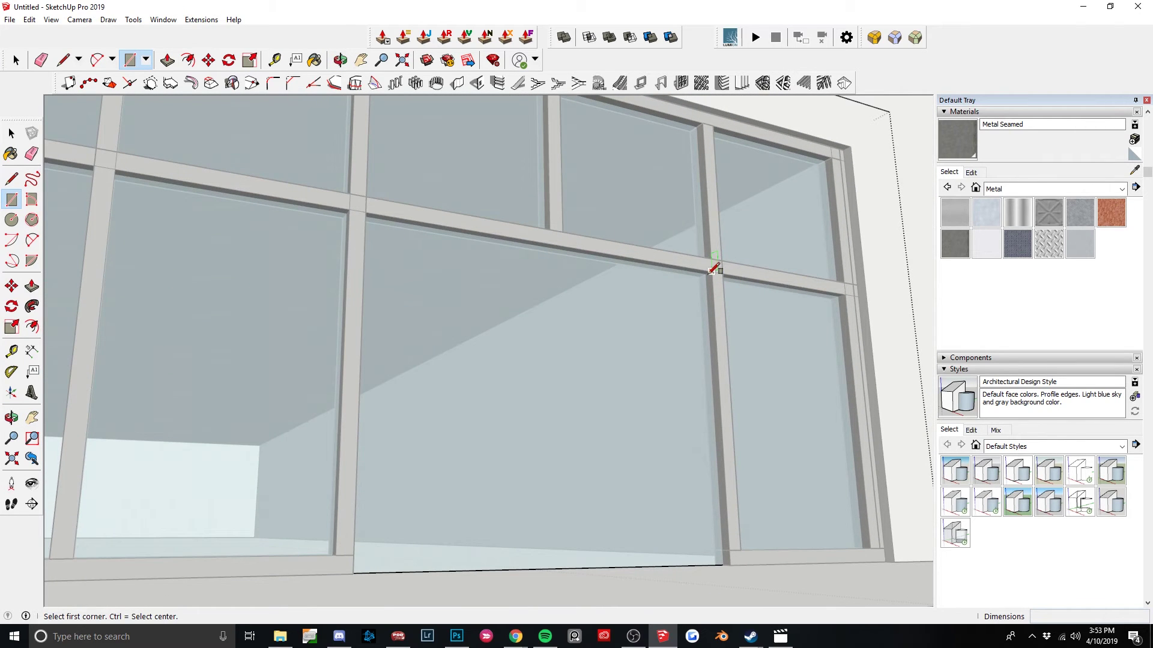
pyautogui.scroll(3, 706, 272)
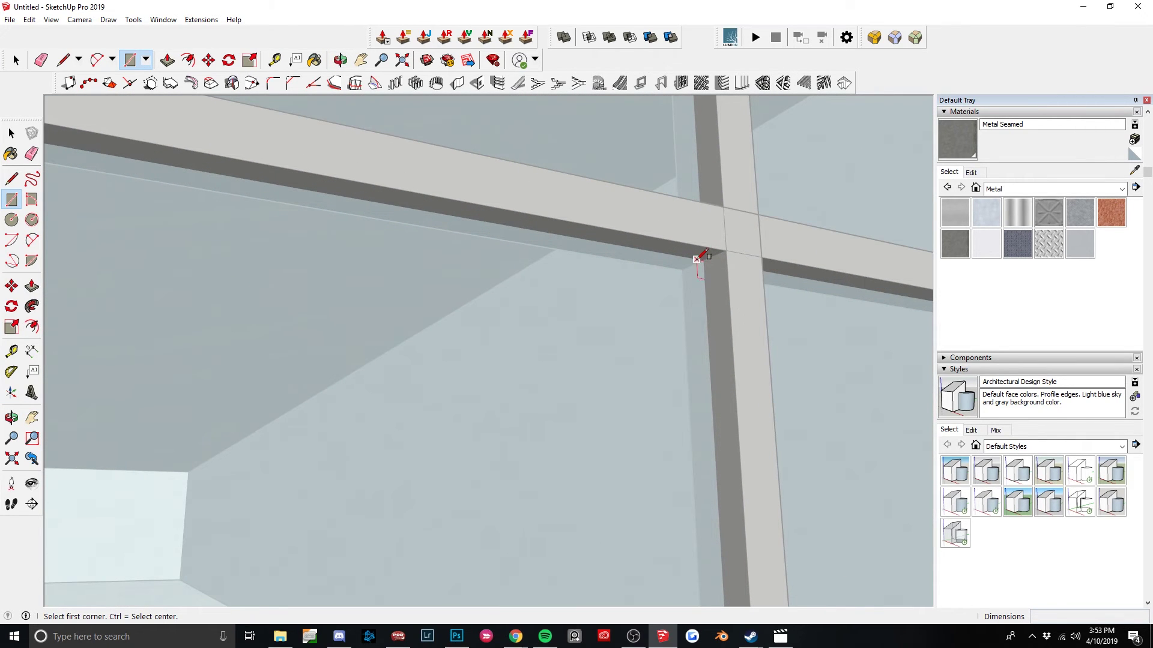
pyautogui.click(728, 248)
pyautogui.scroll(-5, 728, 250)
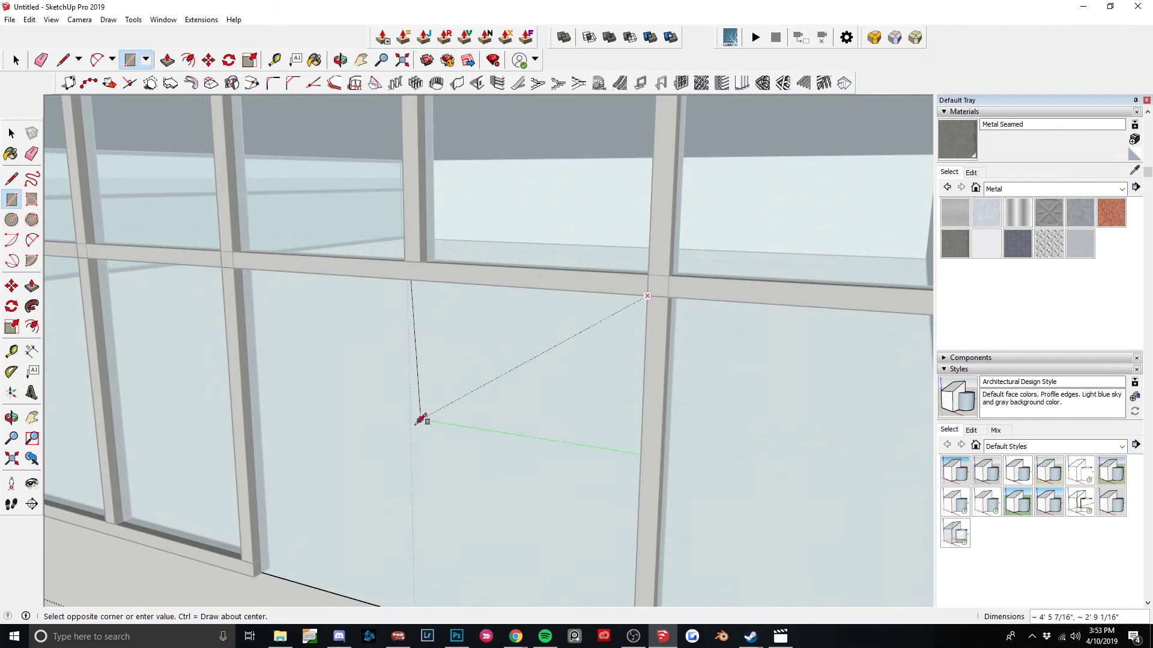
pyautogui.moveTo(422, 420); pyautogui.dragTo(399, 471, button='middle')
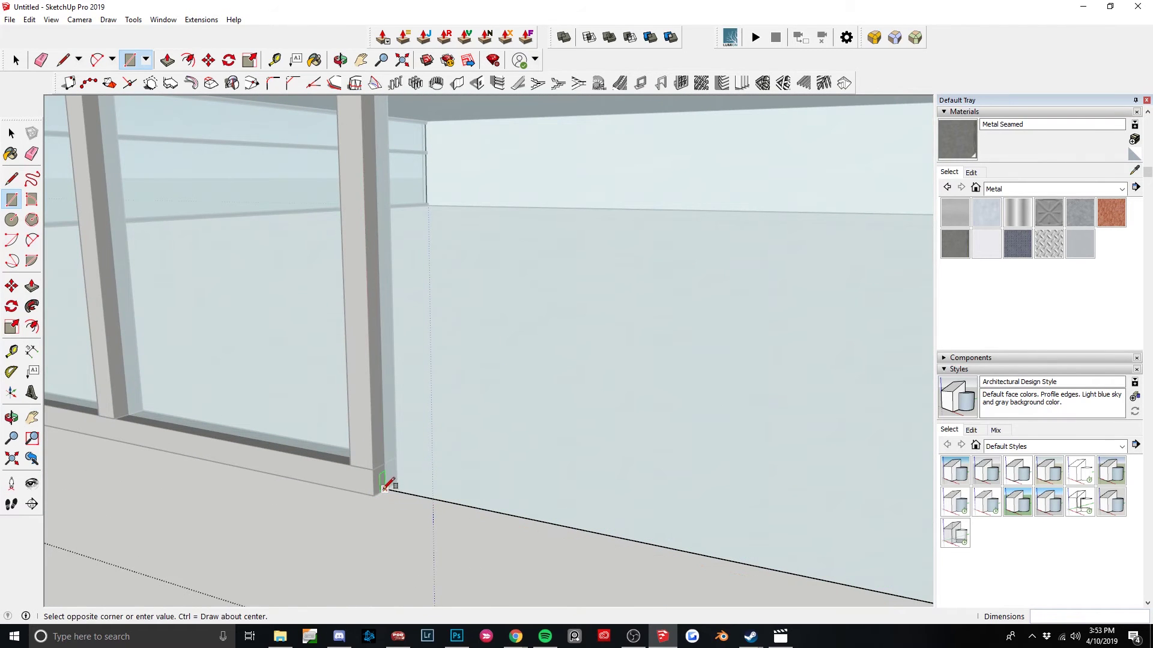
pyautogui.moveTo(386, 483); pyautogui.dragTo(739, 291, button='middle')
pyautogui.scroll(5, 836, 159)
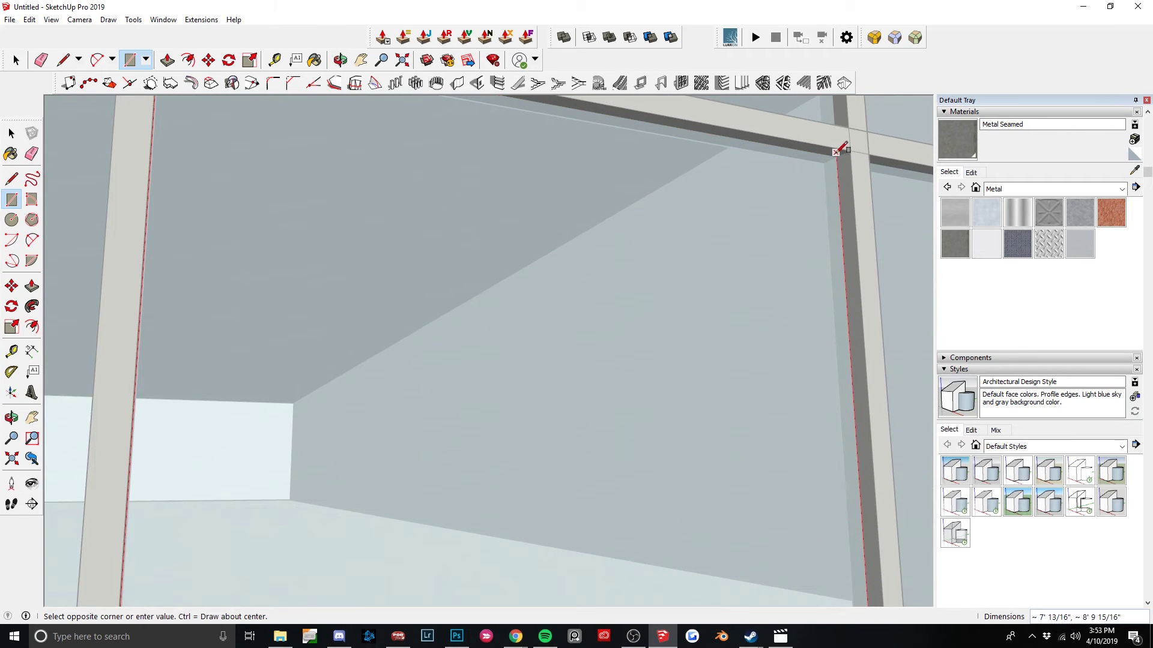
pyautogui.click(838, 161)
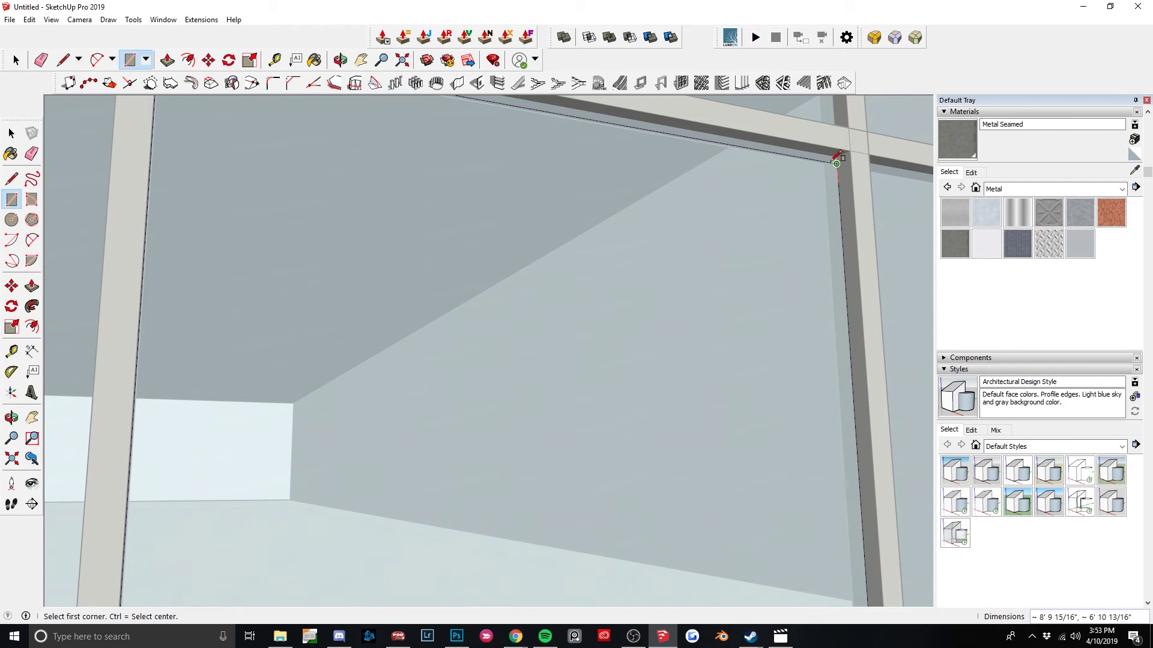
# Move the door rectangle's top edge up about 1 3/16" to meet the middle rail.
pyautogui.press('space')
pyautogui.click(825, 167)
pyautogui.press('m')
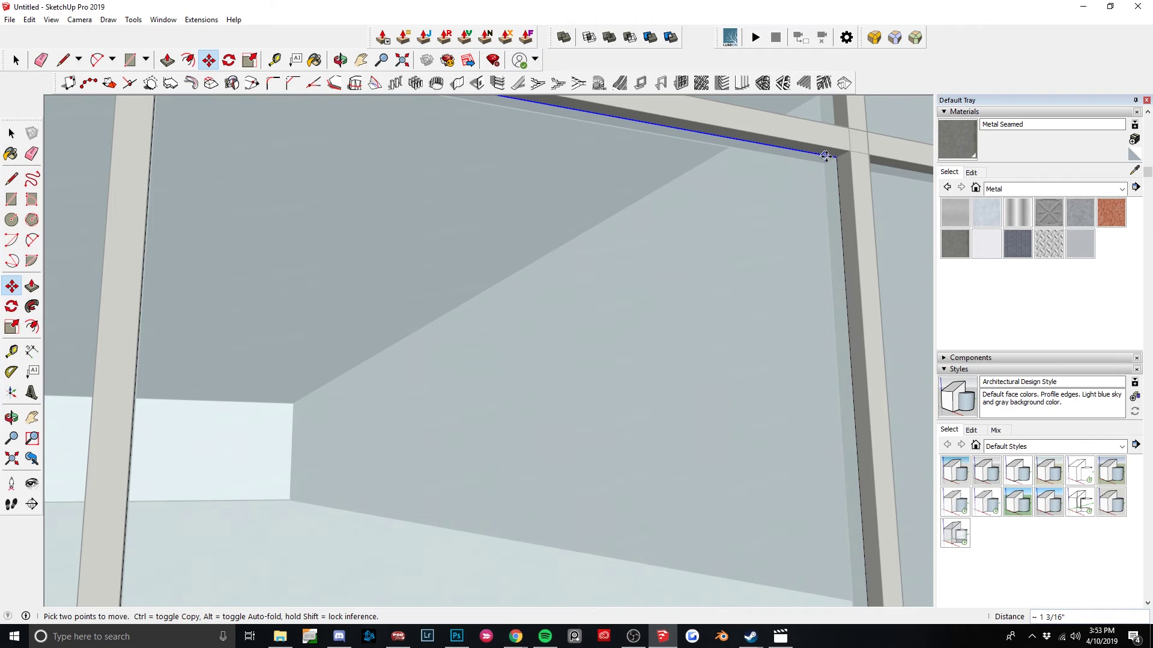
pyautogui.scroll(-4, 770, 253)
pyautogui.moveTo(770, 252); pyautogui.dragTo(663, 398, button='middle')
pyautogui.scroll(-3, 664, 396)
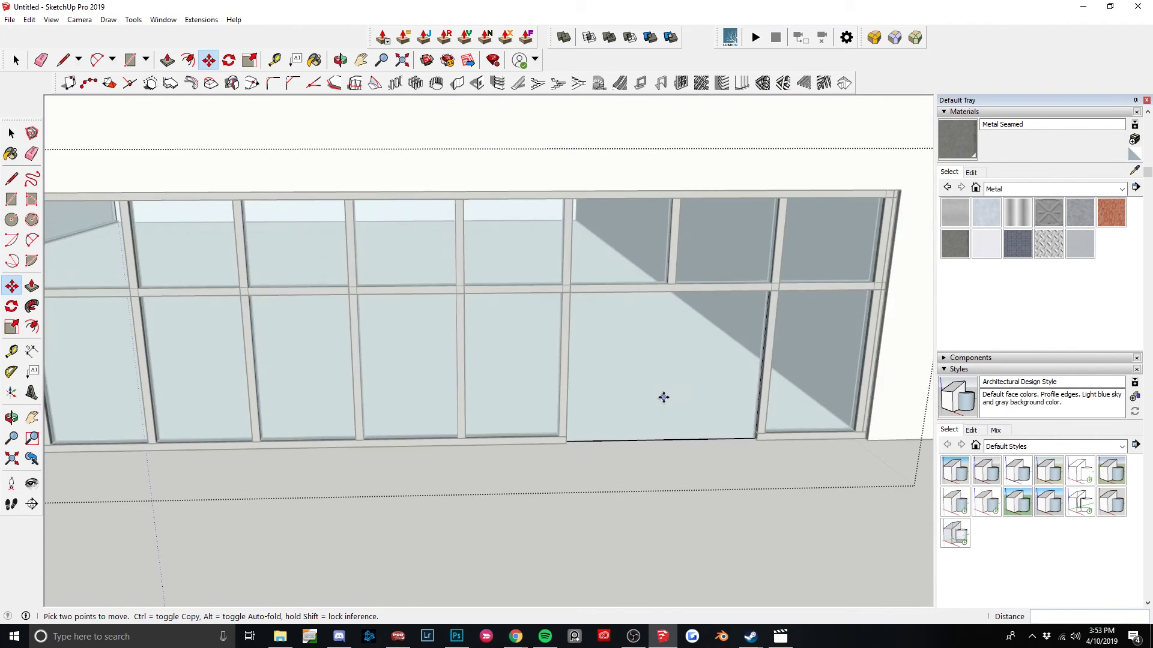
# Isolate the glass group and draw a 7' vertical line from the midpoint of the door rectangle's top edge to its bottom edge.
pyautogui.press('h')
pyautogui.scroll(1, 692, 360)
pyautogui.scroll(2, 692, 359)
pyautogui.press('l')
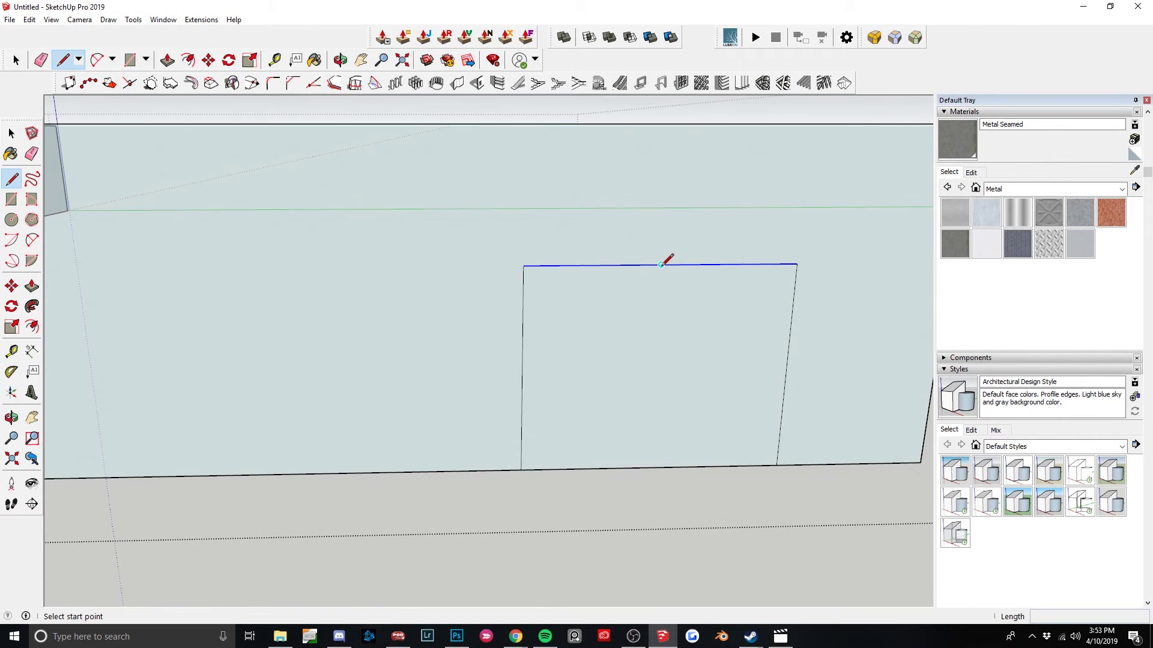
pyautogui.click(660, 264)
pyautogui.click(657, 465)
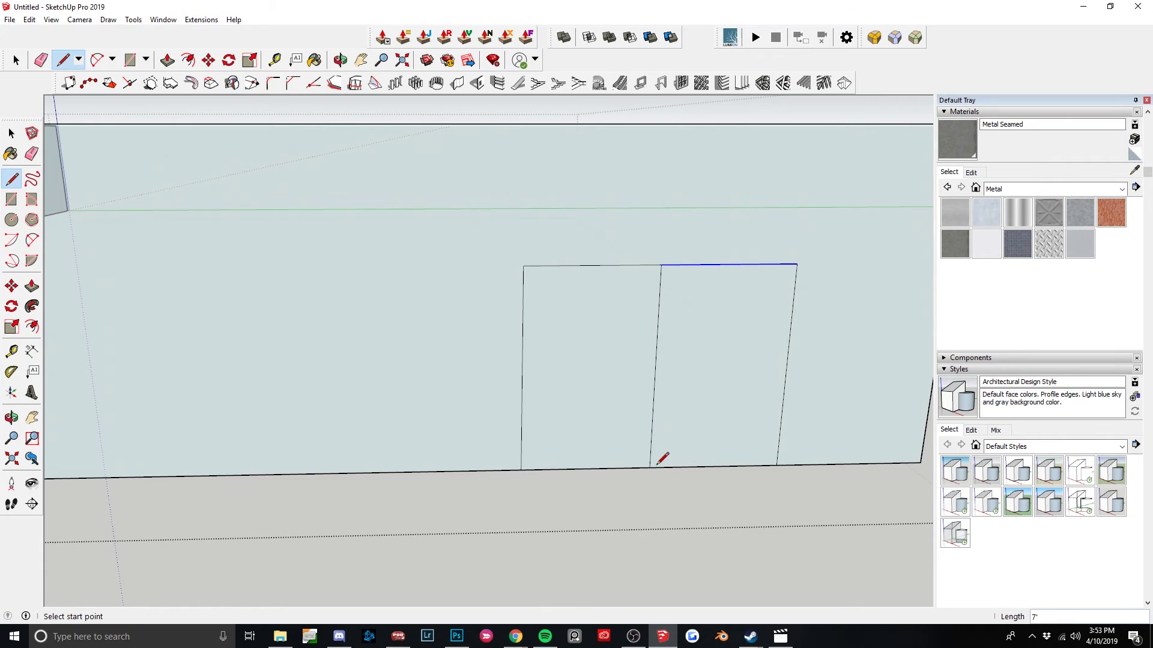
# Delete the two door panes and their center line from the glass, and undo the deletion.
pyautogui.press('space')
pyautogui.scroll(-2, 694, 300)
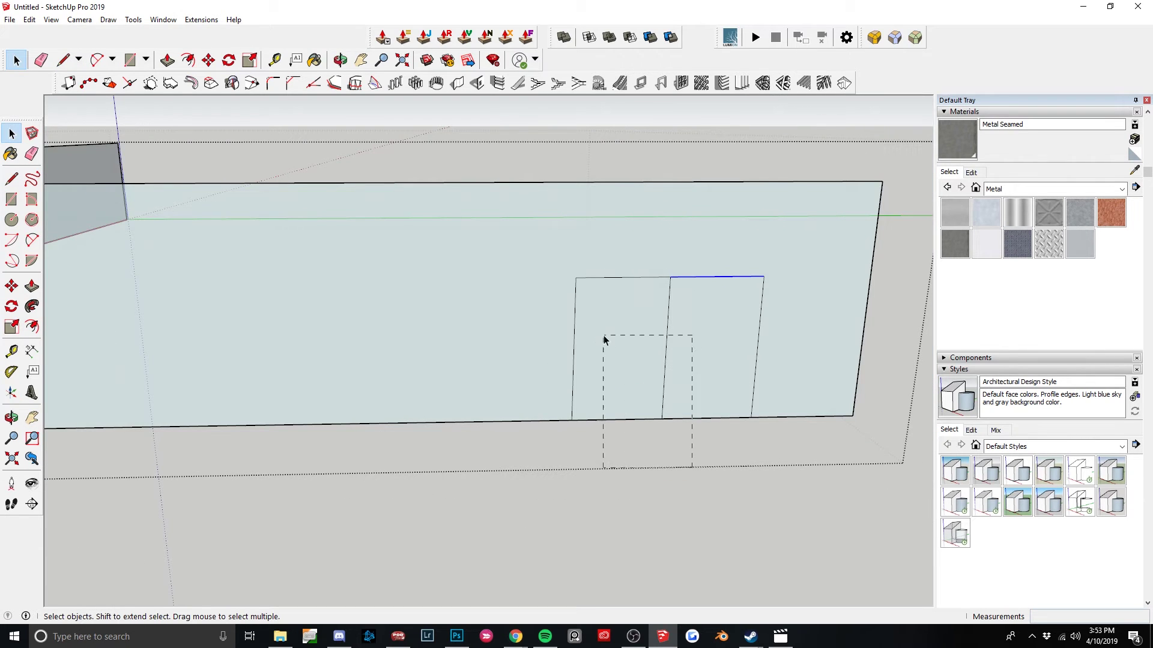
pyautogui.moveTo(603, 337); pyautogui.dragTo(603, 337)
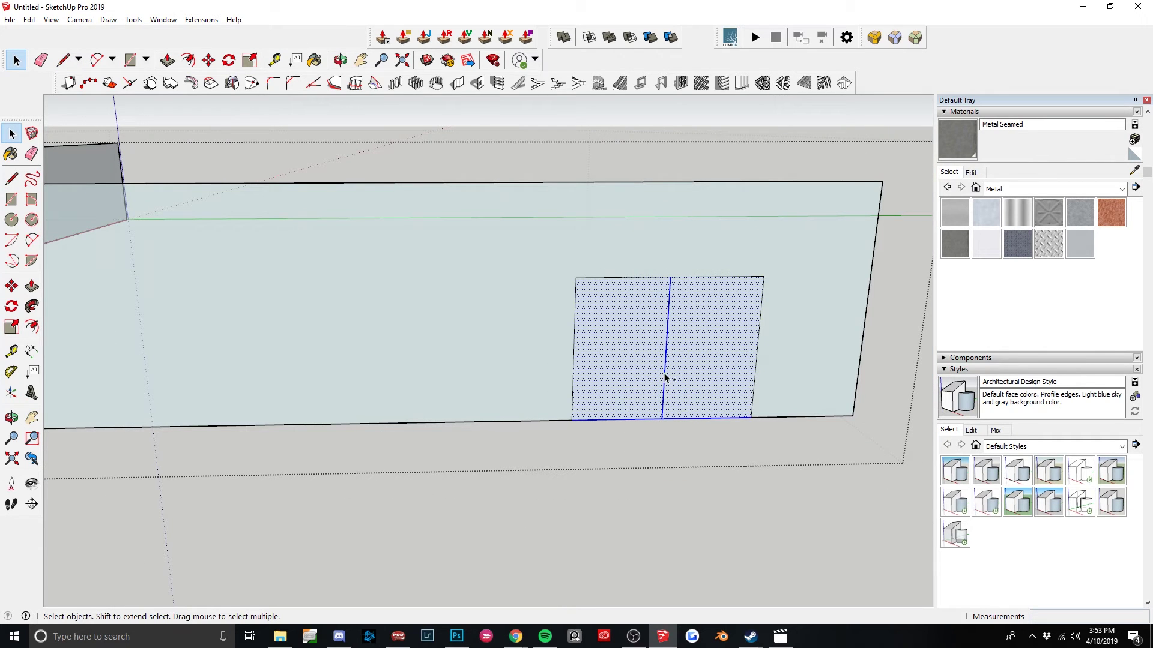
pyautogui.press('Delete')
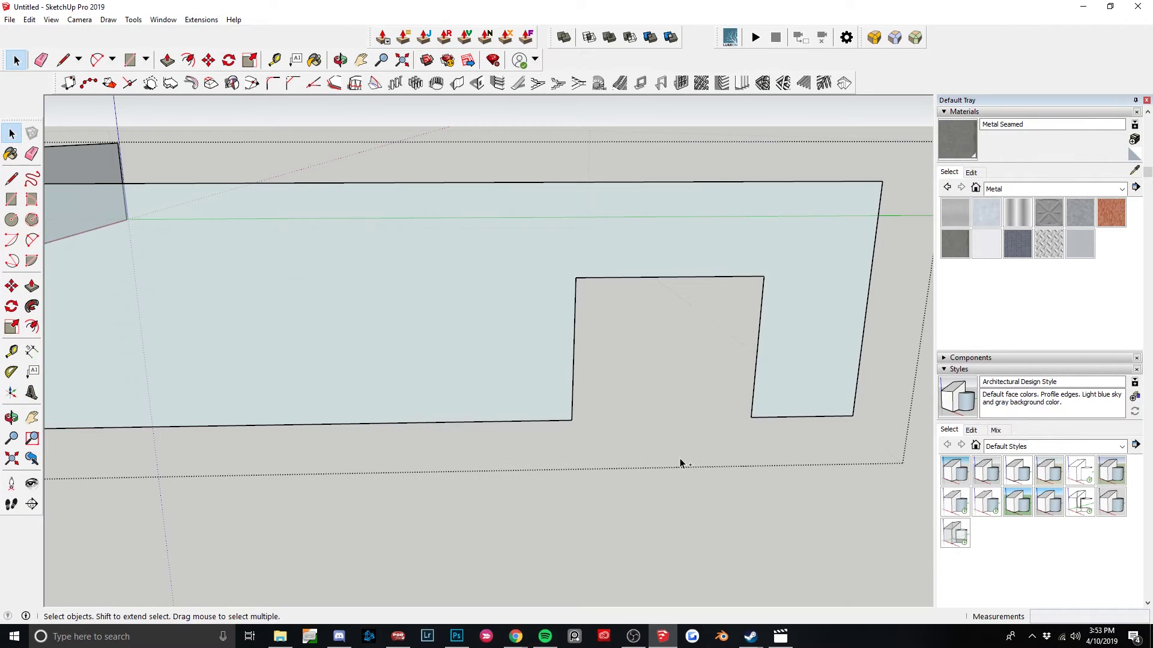
pyautogui.hotkey('ctrl', 'z')
# Select the two door panes with their center line and make them a group.
pyautogui.moveTo(704, 453); pyautogui.dragTo(631, 353)
pyautogui.rightClick(689, 326)
pyautogui.click(761, 431)
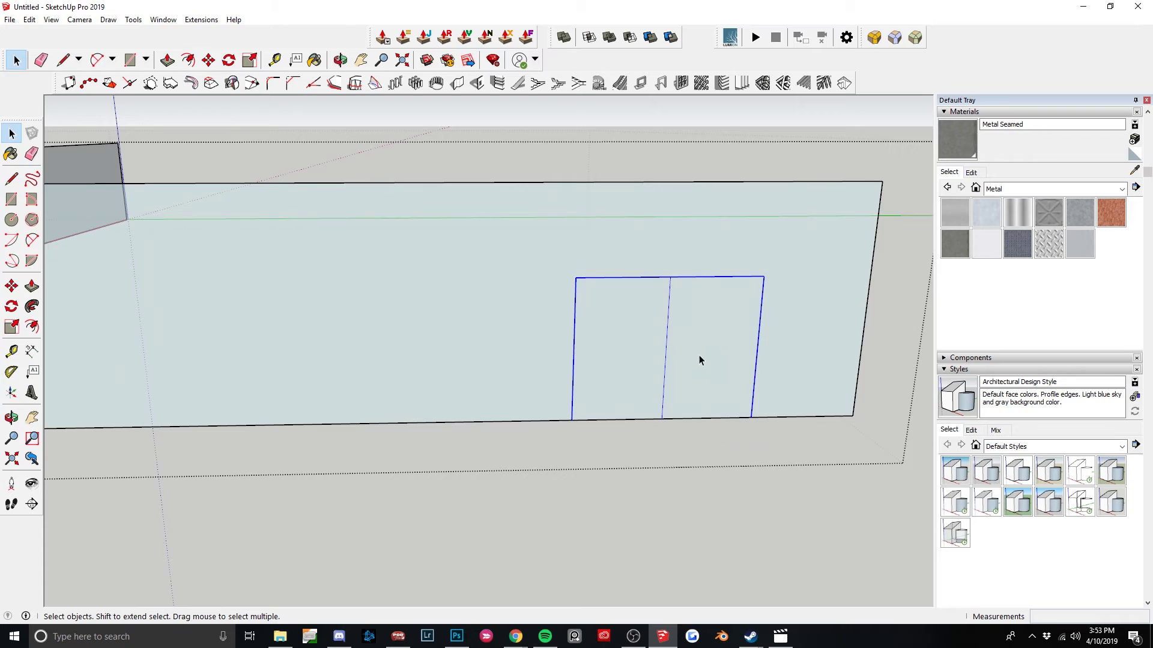
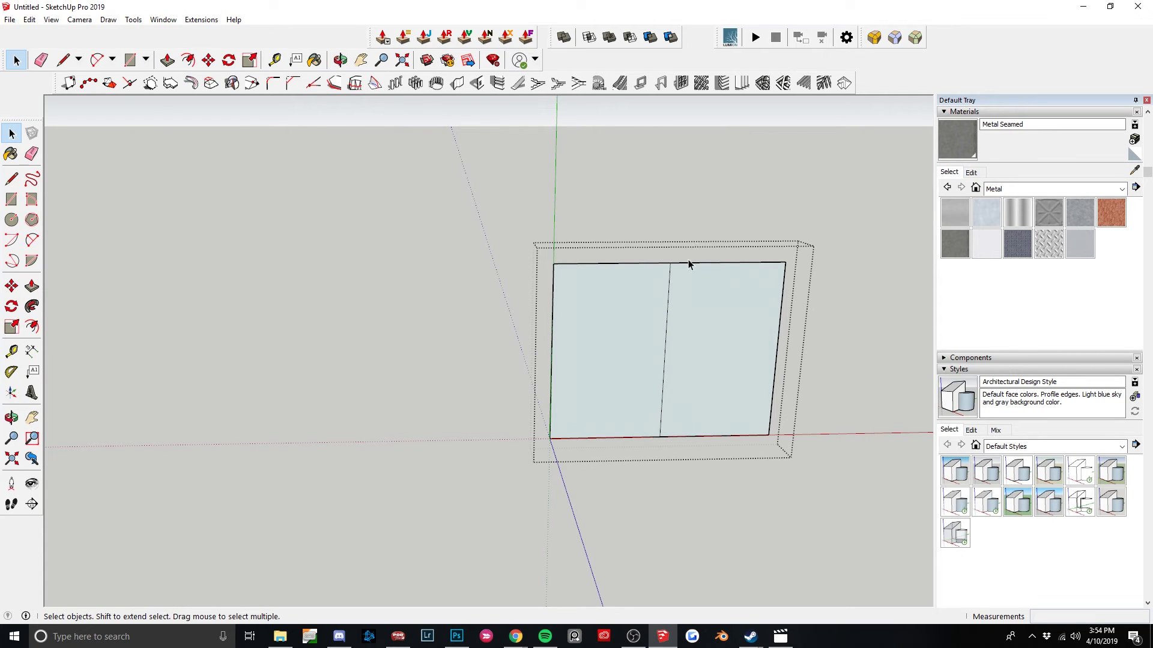
# Draw a small rectangle about 8 3/8" by 3" along the top edge of the right door pane near its outer corner.
pyautogui.press('r')
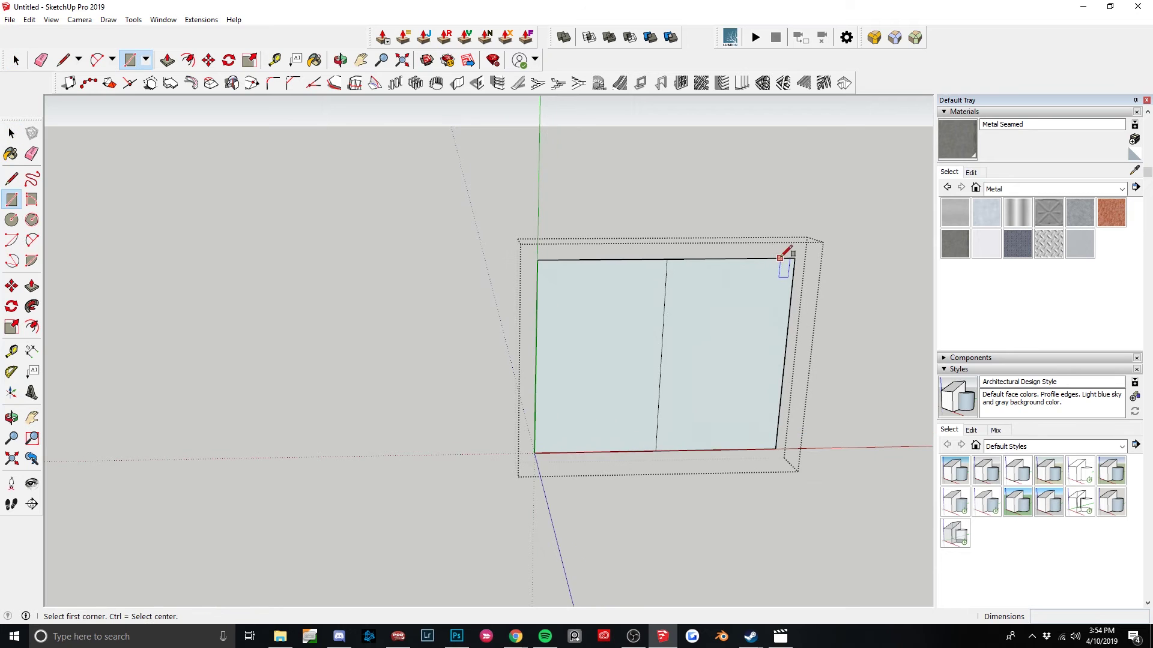
pyautogui.click(775, 262)
pyautogui.scroll(3, 758, 267)
pyautogui.click(762, 265)
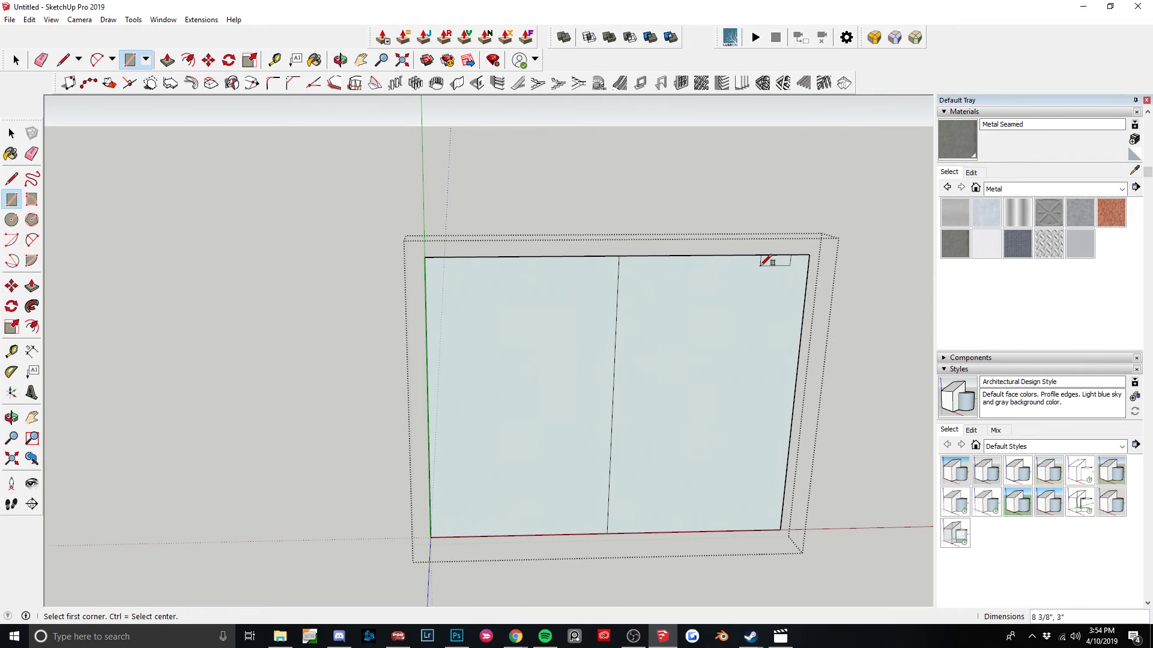
pyautogui.scroll(3, 773, 258)
# Try to extrude the small rectangle about 1" and undo the extrusion.
pyautogui.press('space')
pyautogui.click(773, 269)
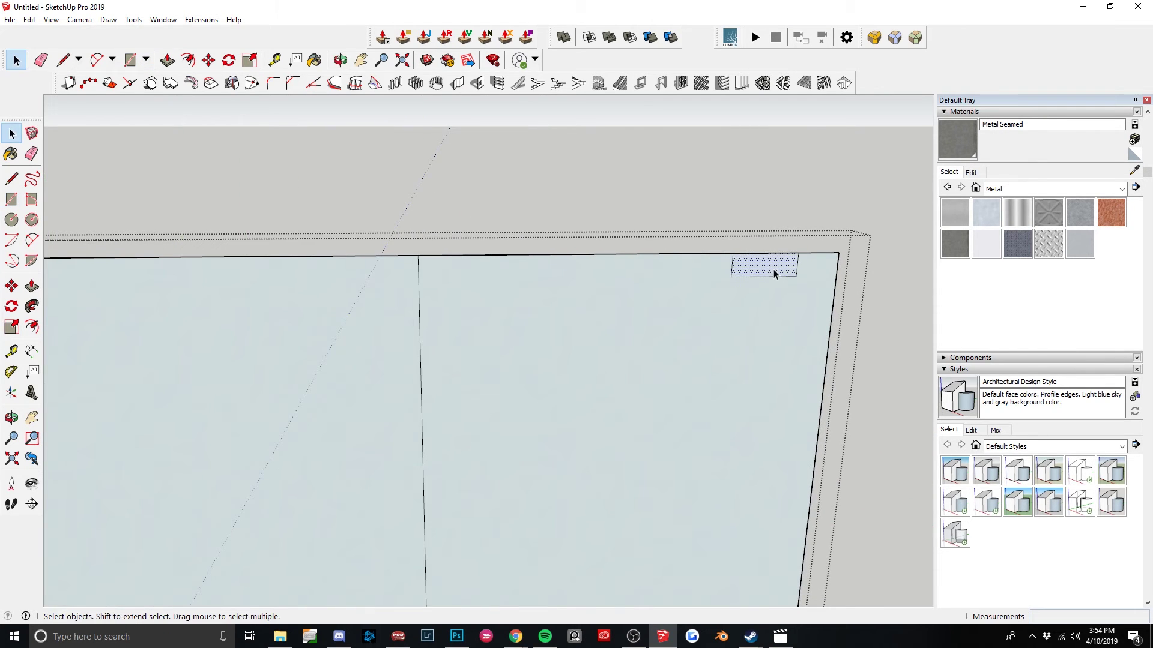
pyautogui.press('p')
pyautogui.click(760, 274)
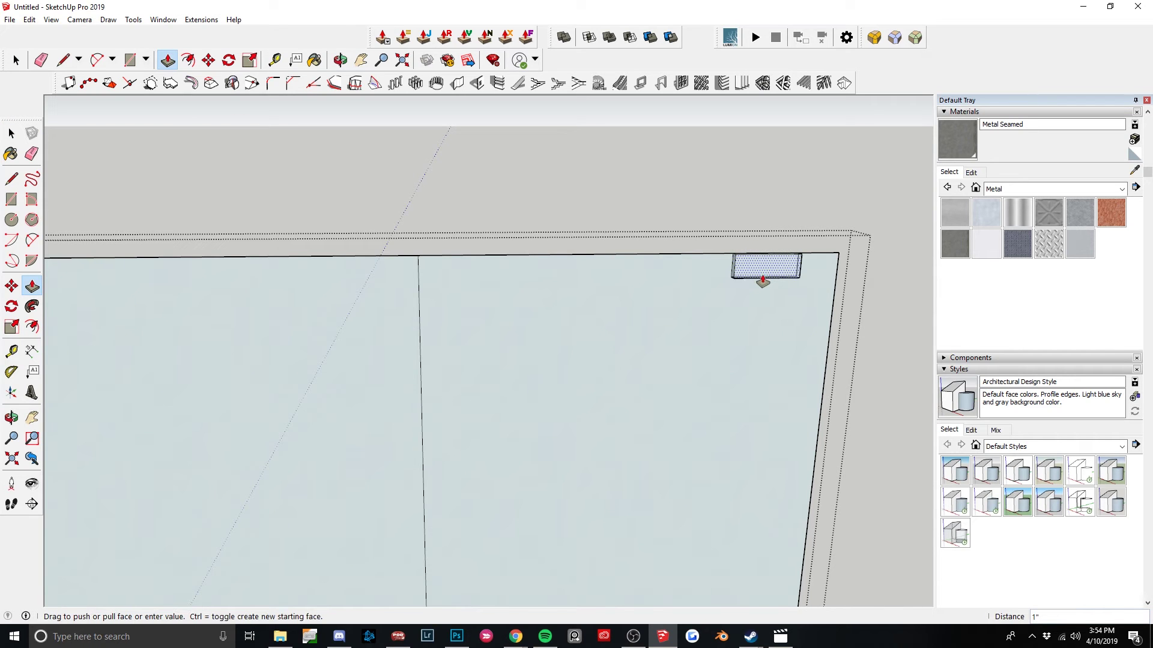
pyautogui.click(766, 274)
pyautogui.hotkey('ctrl', 'z')
# Paint the small rectangle on the door pane with the Aluminum material and leave the door group.
pyautogui.click(954, 212)
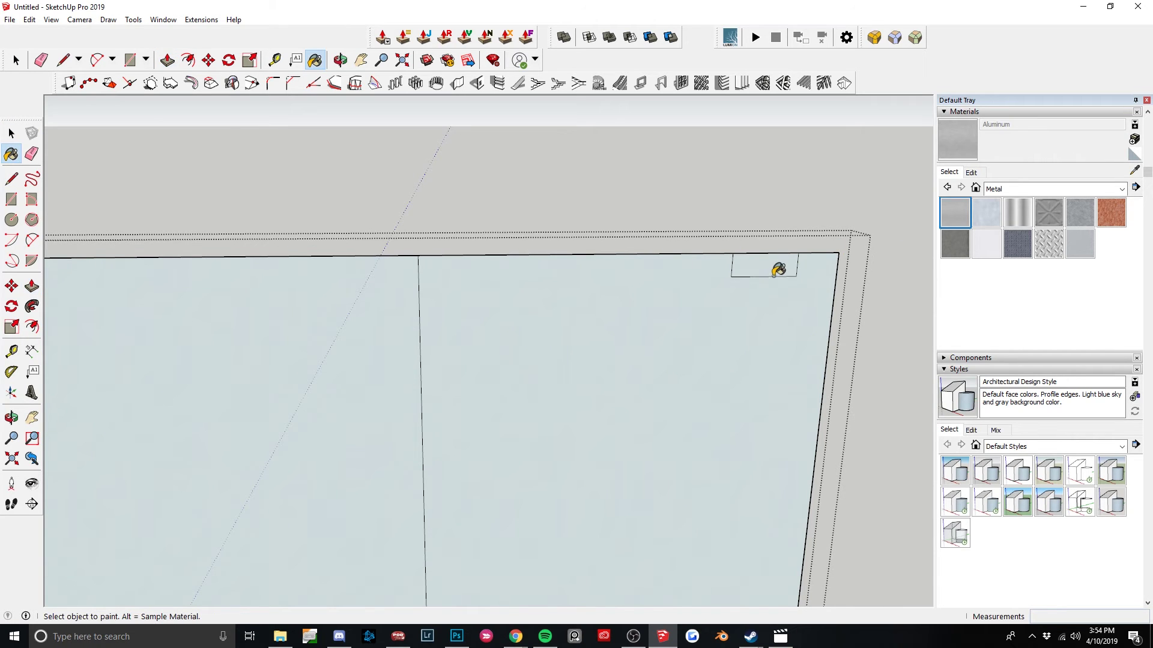
pyautogui.click(777, 265)
pyautogui.scroll(-5, 777, 262)
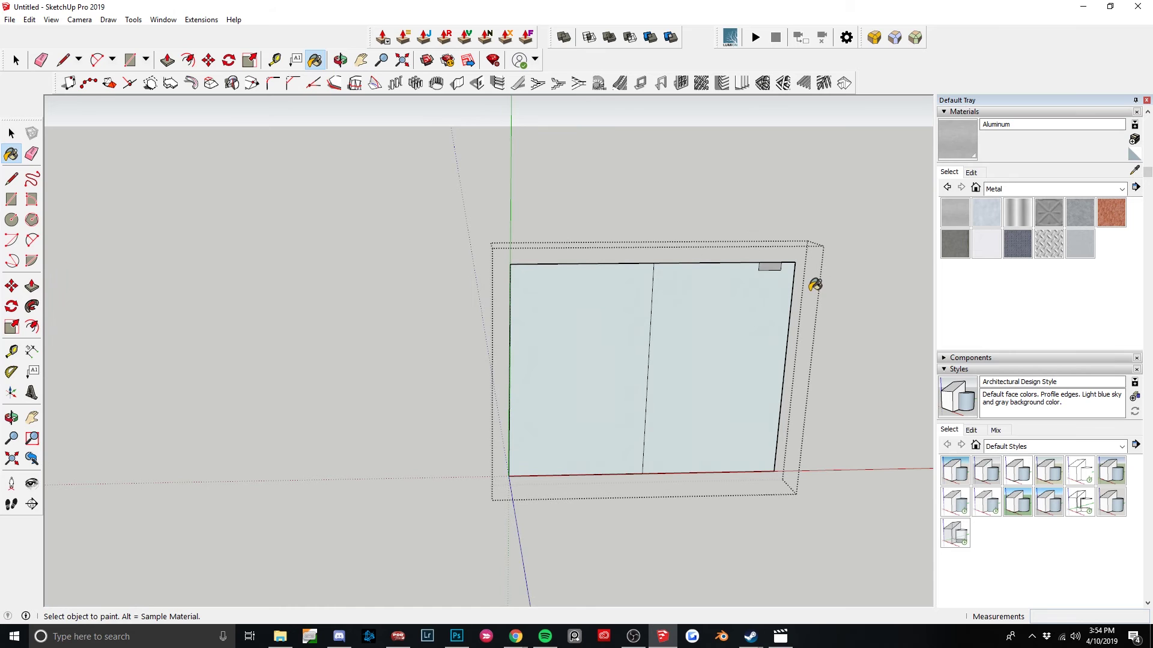
pyautogui.press('space')
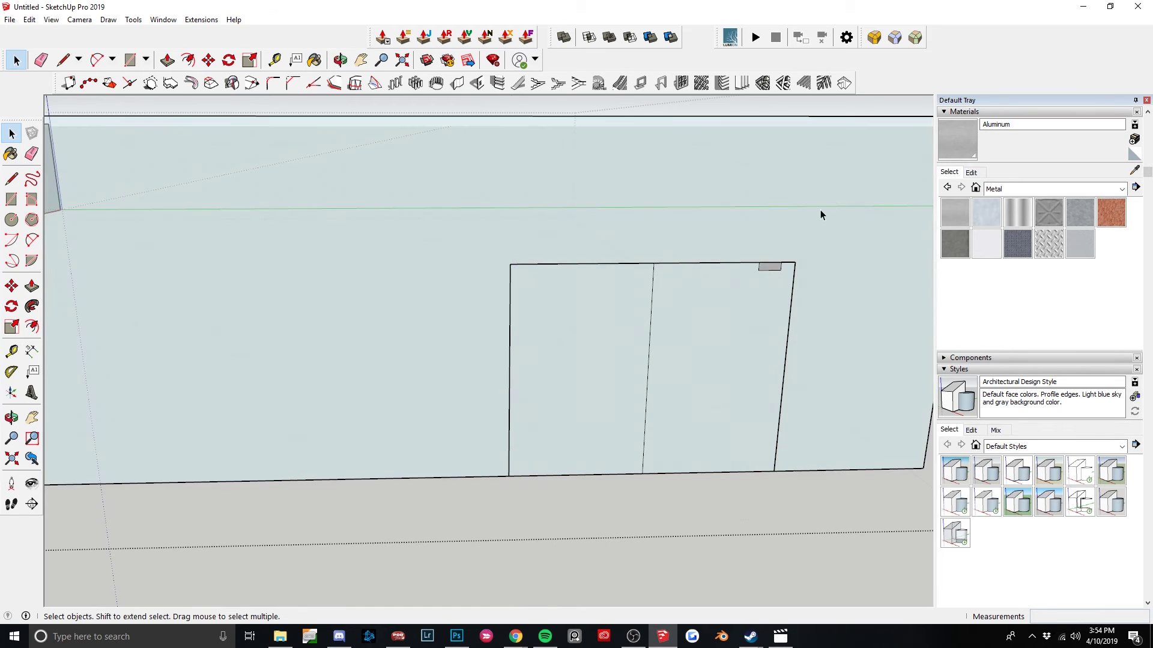
pyautogui.scroll(-3, 780, 289)
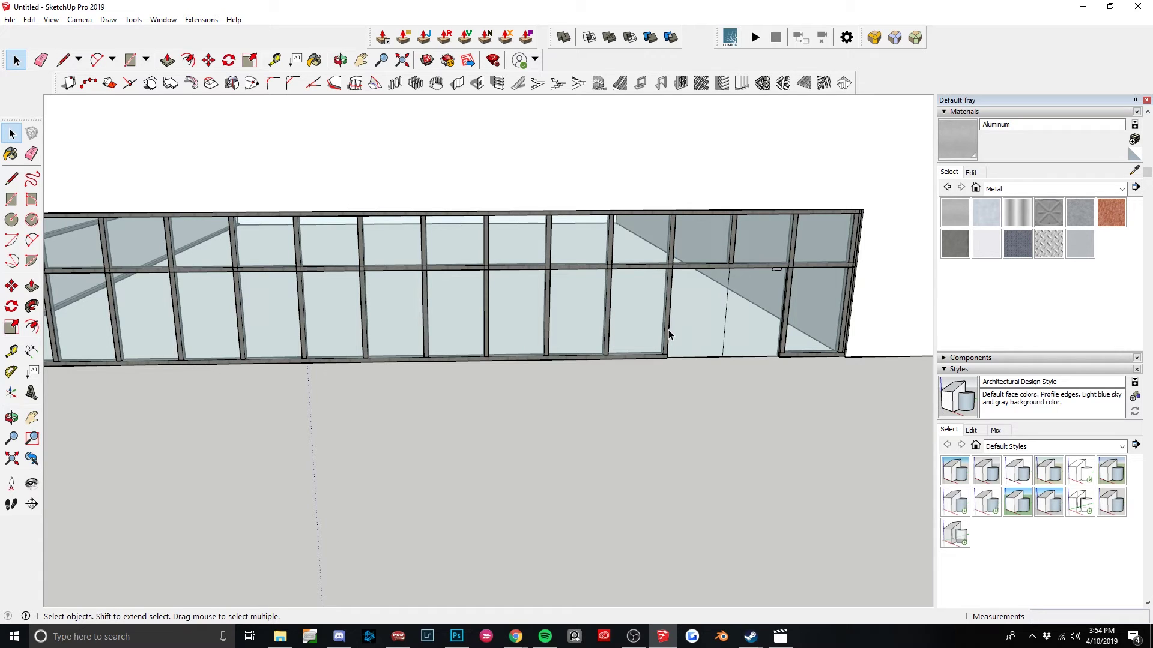
pyautogui.scroll(-2, 514, 345)
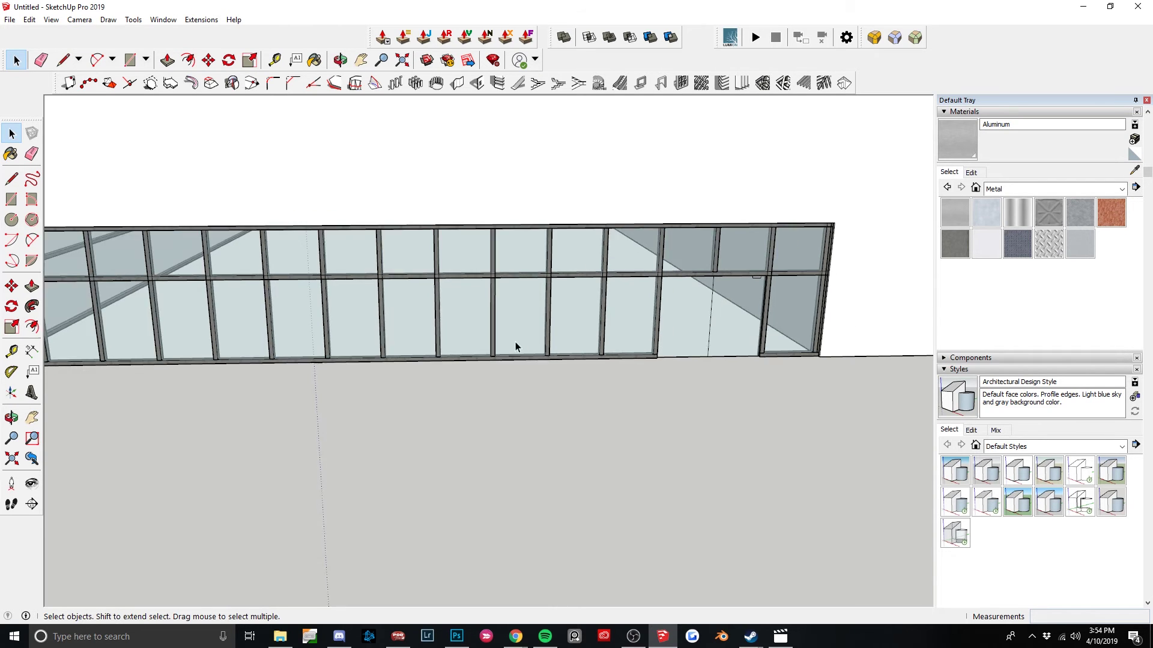
pyautogui.moveTo(515, 345); pyautogui.dragTo(475, 328, button='middle')
pyautogui.scroll(3, 474, 327)
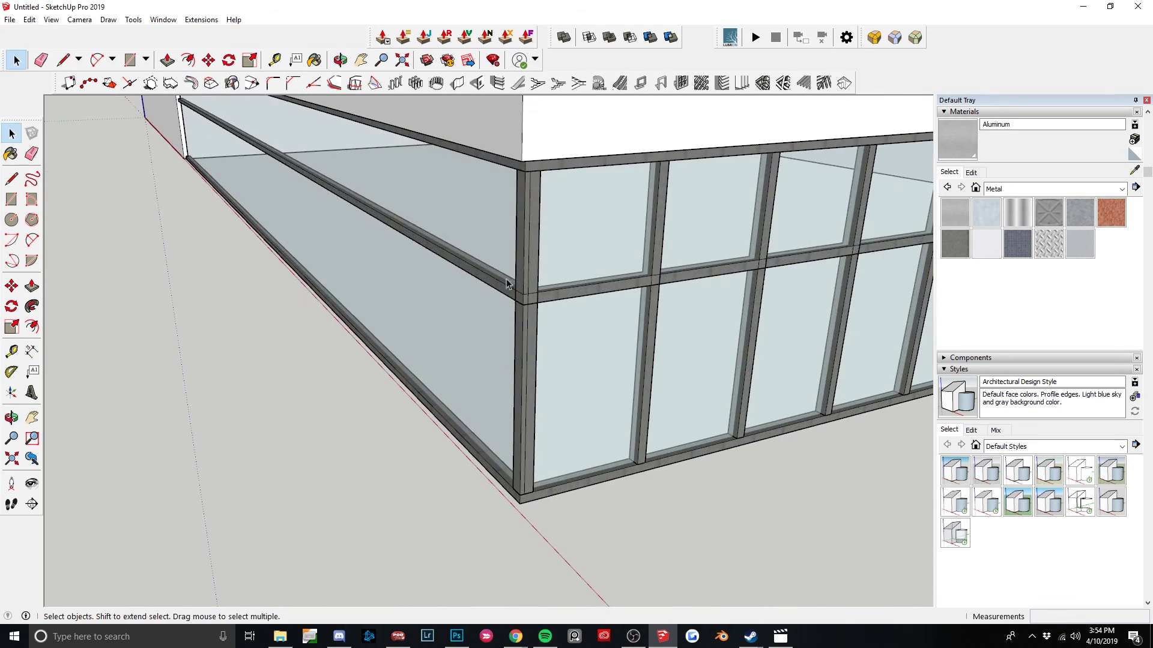
pyautogui.click(527, 276)
pyautogui.scroll(3, 527, 276)
pyautogui.scroll(-4, 528, 277)
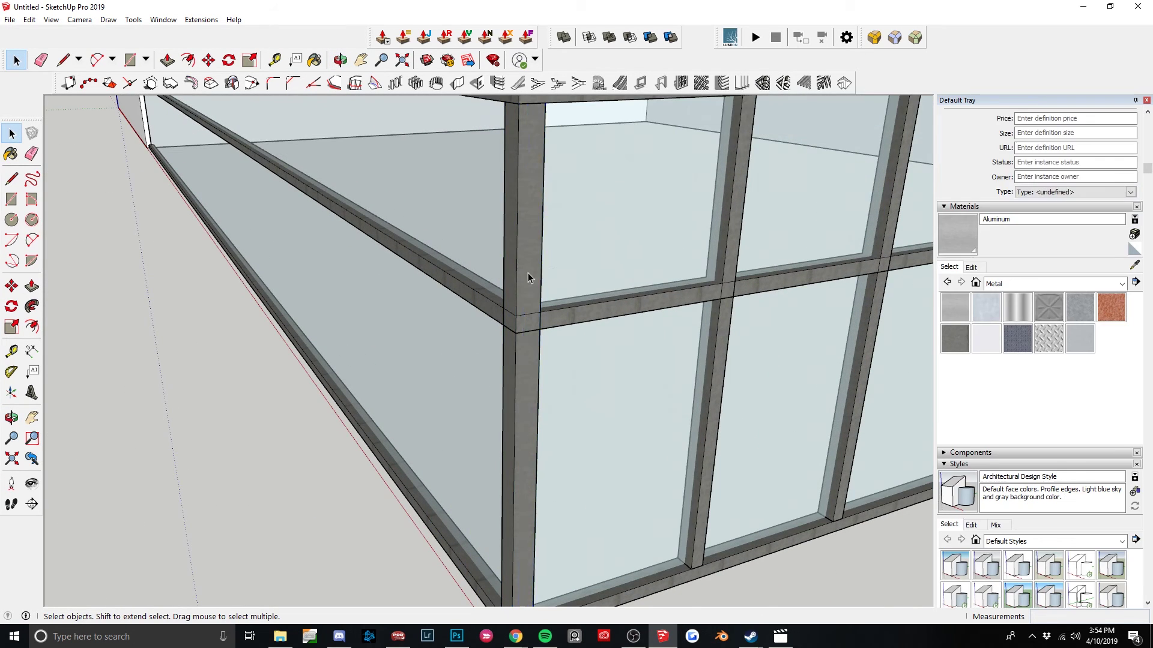
pyautogui.moveTo(528, 272); pyautogui.dragTo(574, 344, button='middle')
pyautogui.press('m')
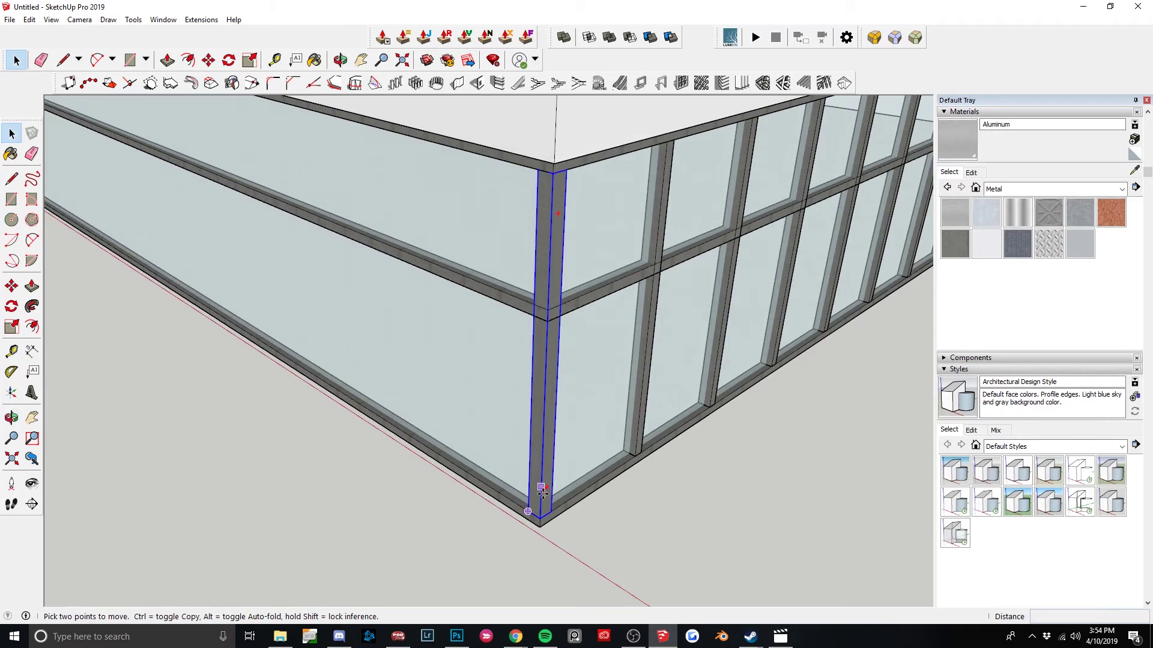
pyautogui.press('space')
# Hide the corner post where the two storefront walls meet.
pyautogui.click(655, 339)
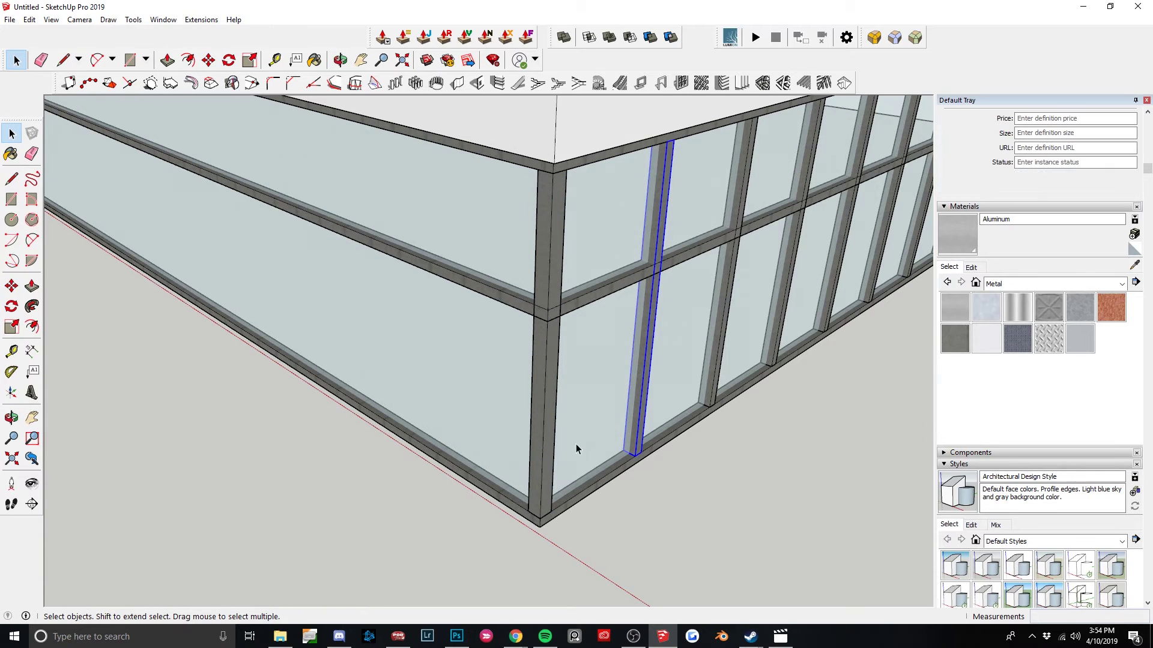
pyautogui.keyDown('shift'); pyautogui.click(547, 501); pyautogui.keyUp('shift')
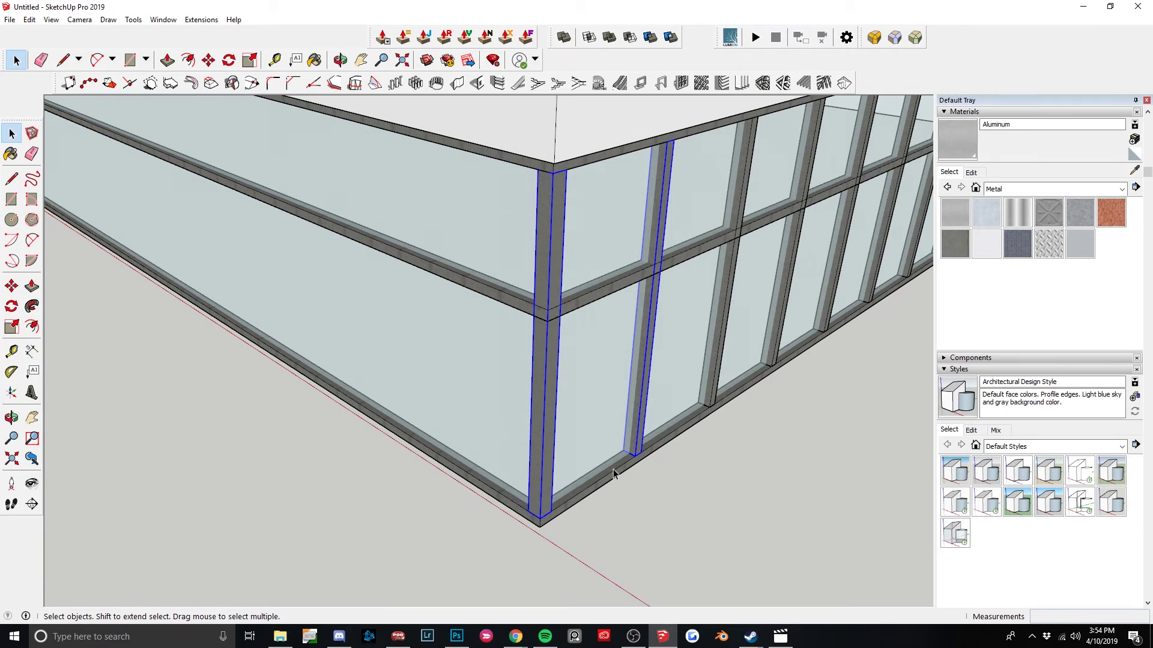
pyautogui.scroll(3, 529, 527)
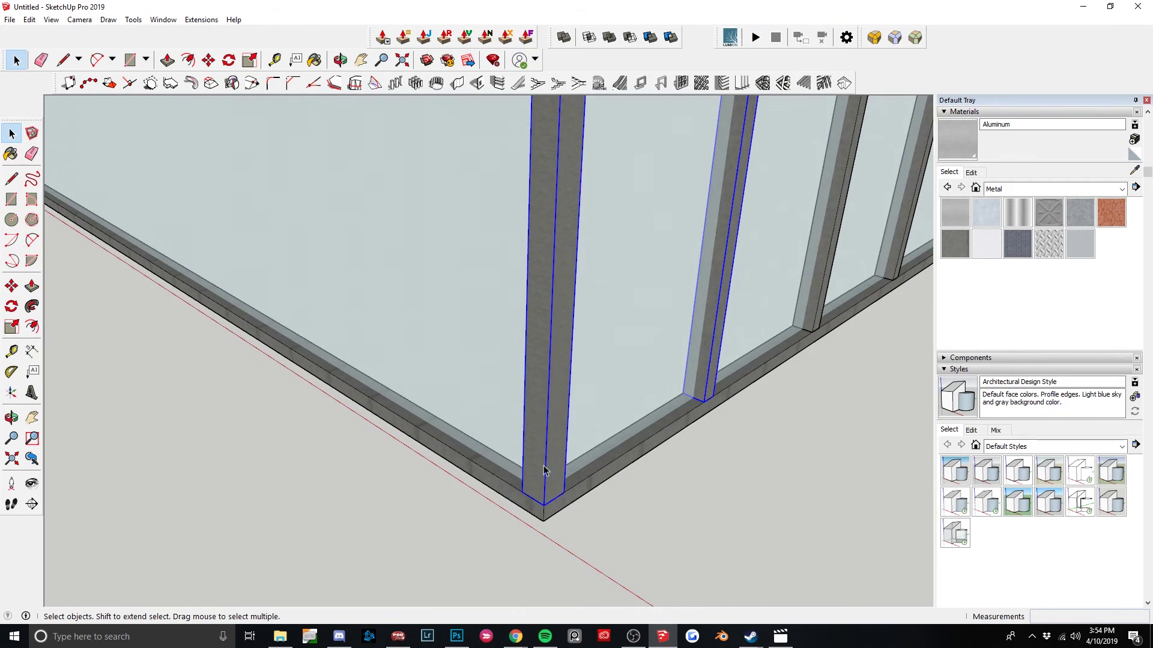
pyautogui.rightClick(565, 446)
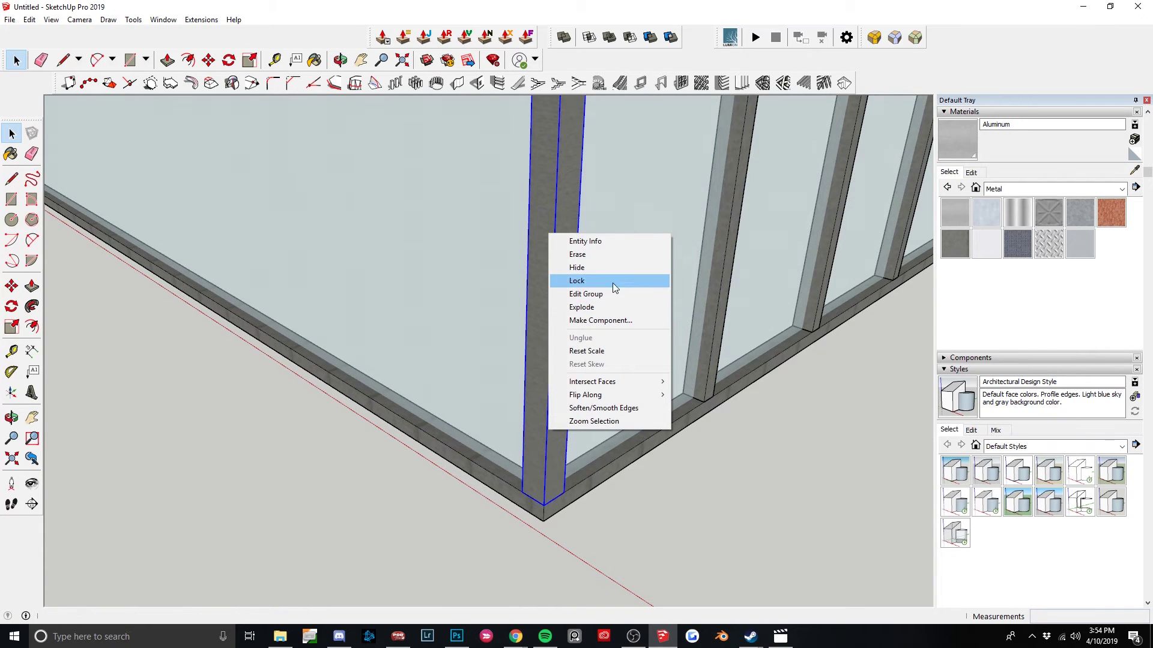
pyautogui.click(611, 268)
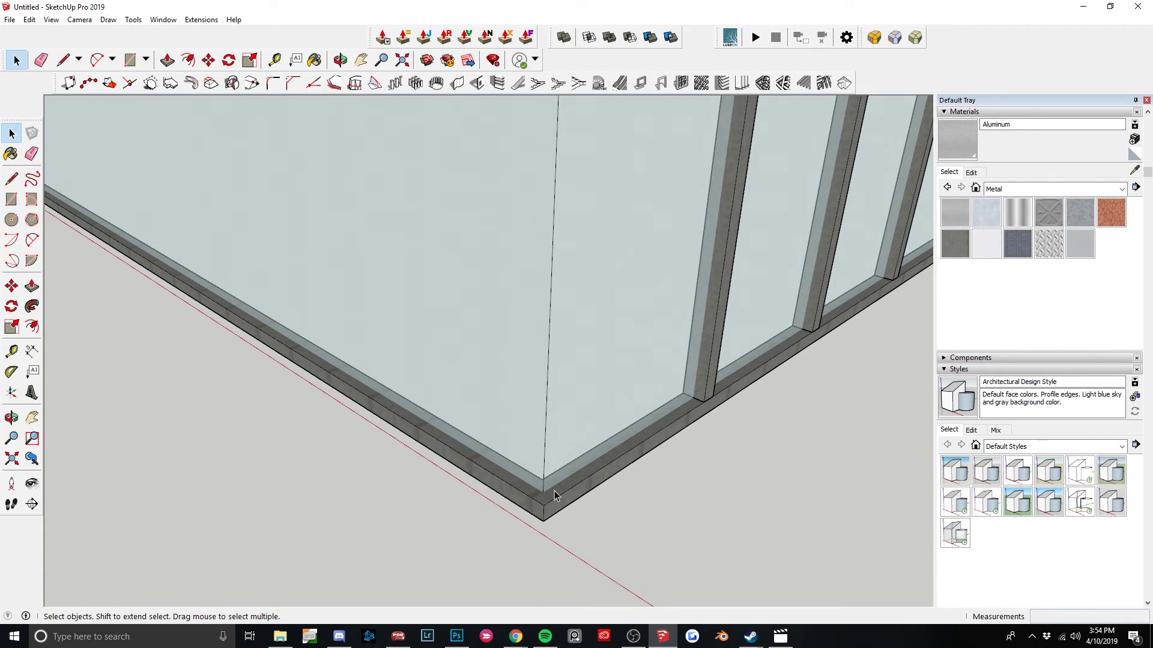
# Rotate a copy of the mullion nearest the corner a quarter turn about the rail corner onto the adjacent wall.
pyautogui.press('q')
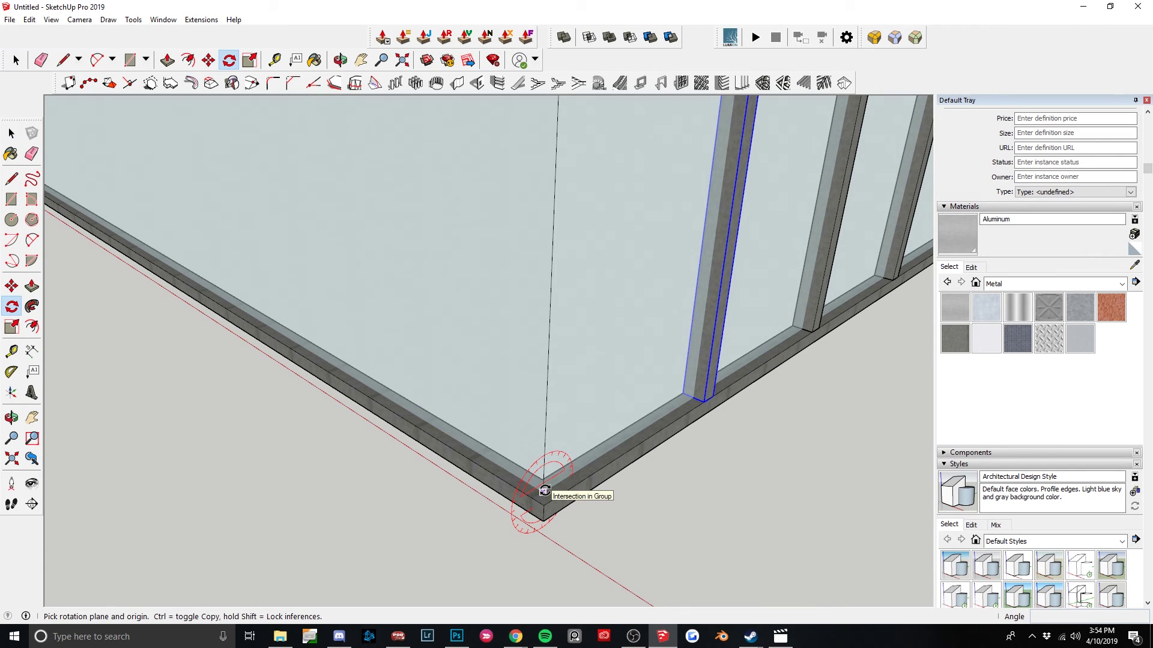
pyautogui.click(544, 491)
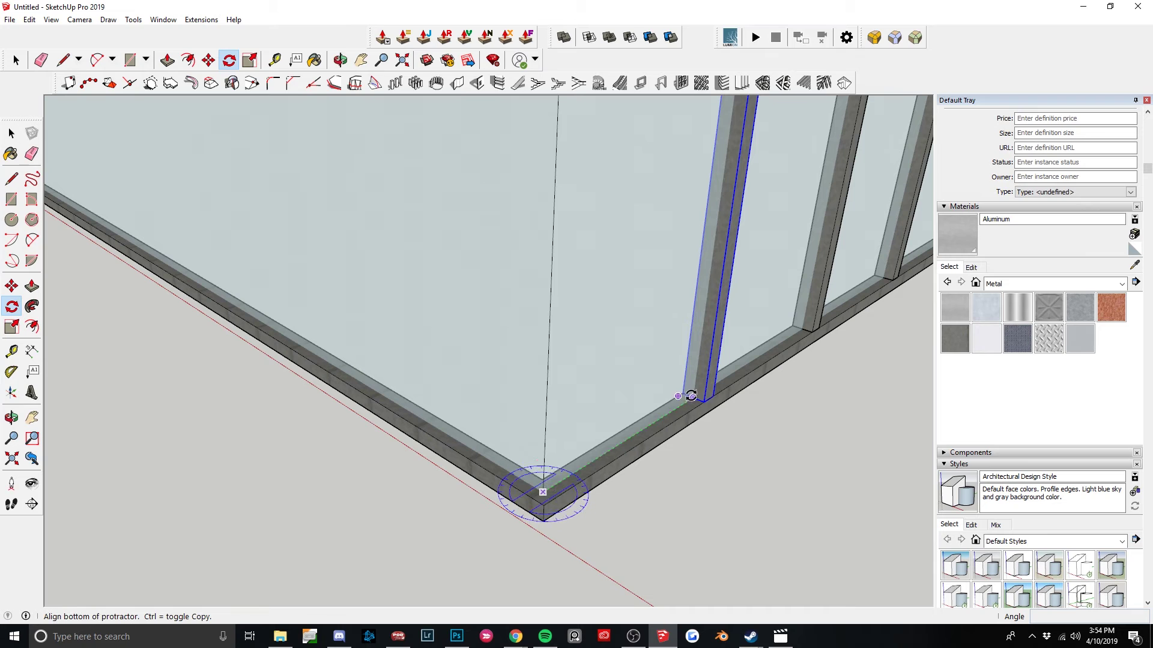
pyautogui.hotkey('alt', 'Tab')
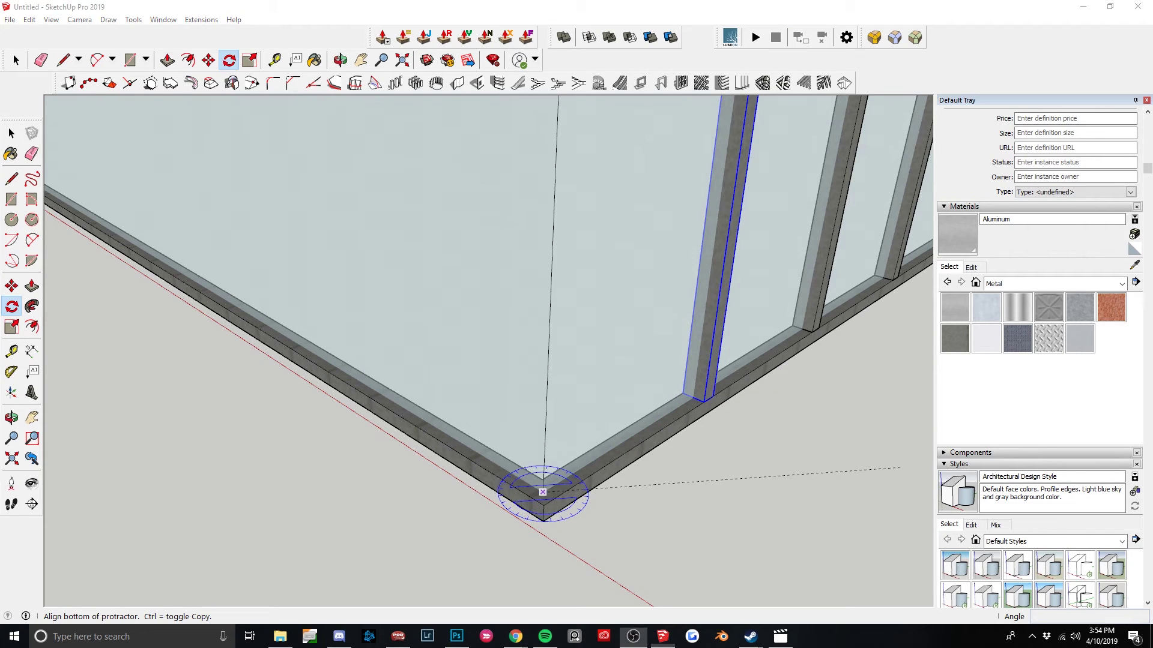
pyautogui.click(694, 396)
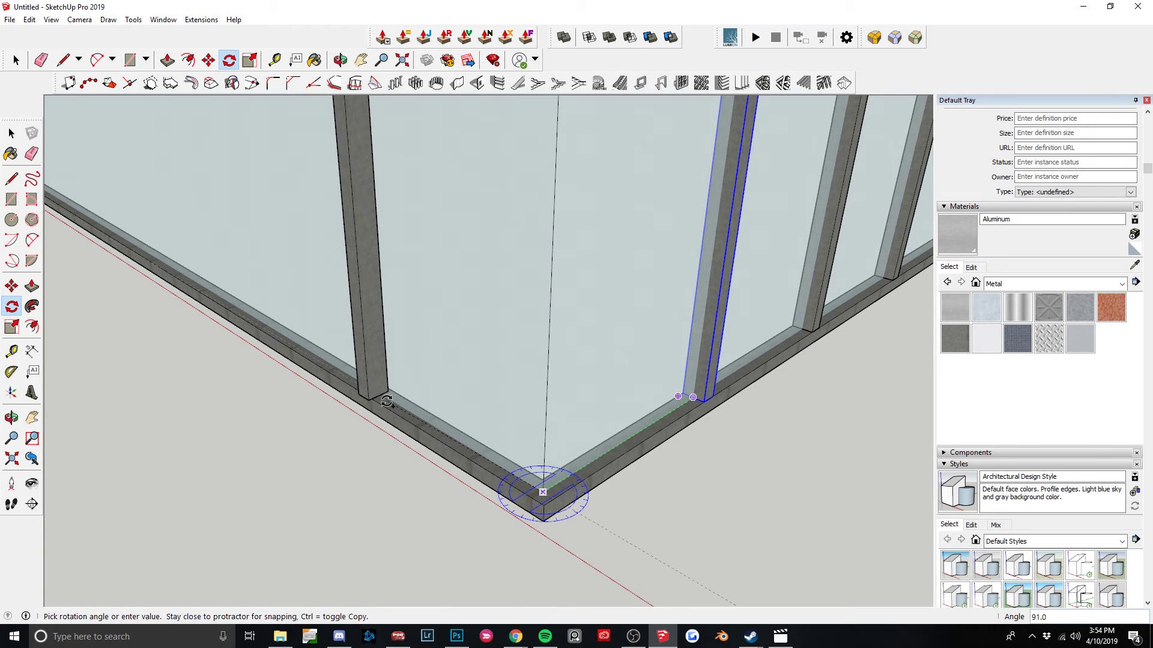
pyautogui.press('Return')
pyautogui.scroll(-3, 434, 422)
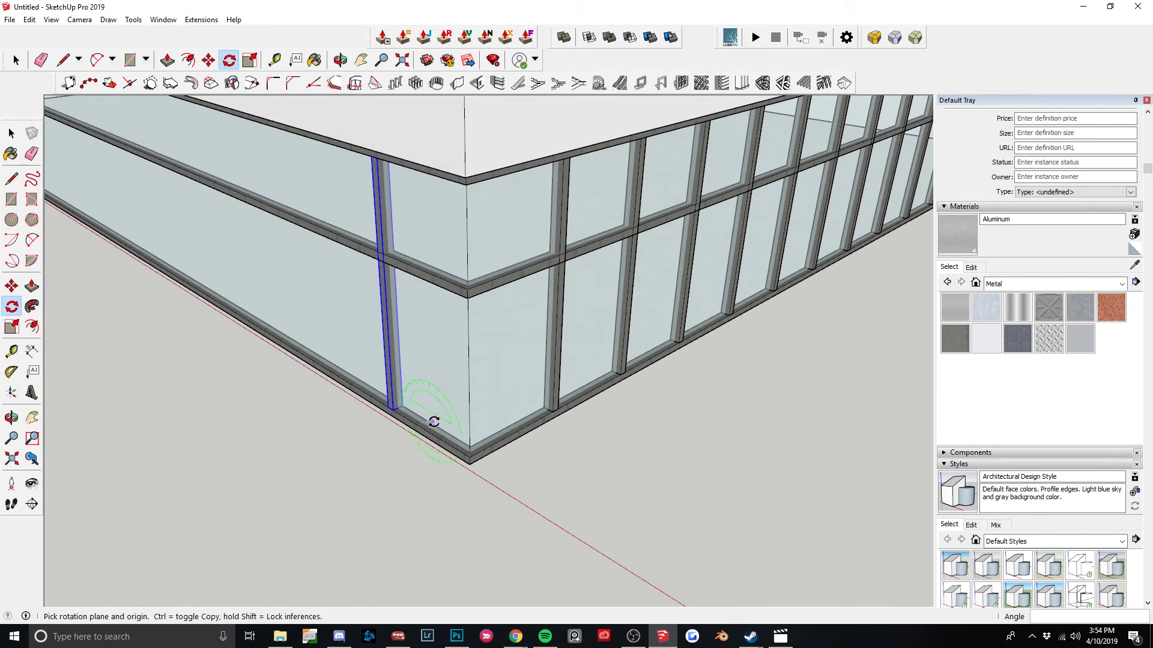
pyautogui.press('space')
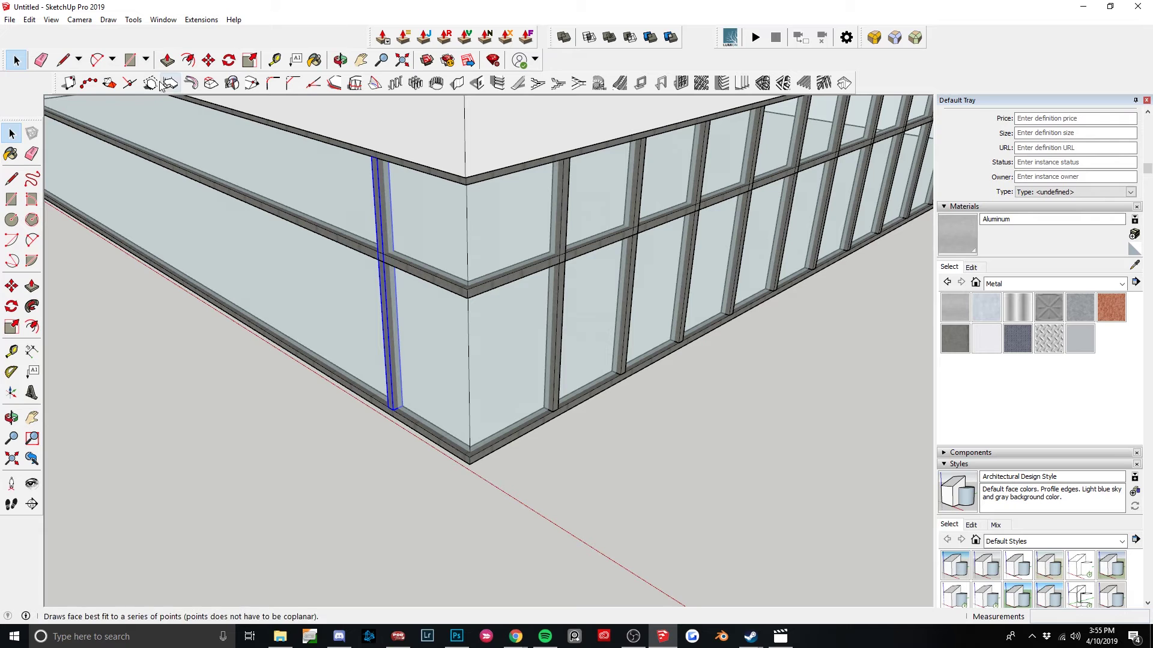
# Display hidden geometry and unhide the corner post.
pyautogui.click(51, 19)
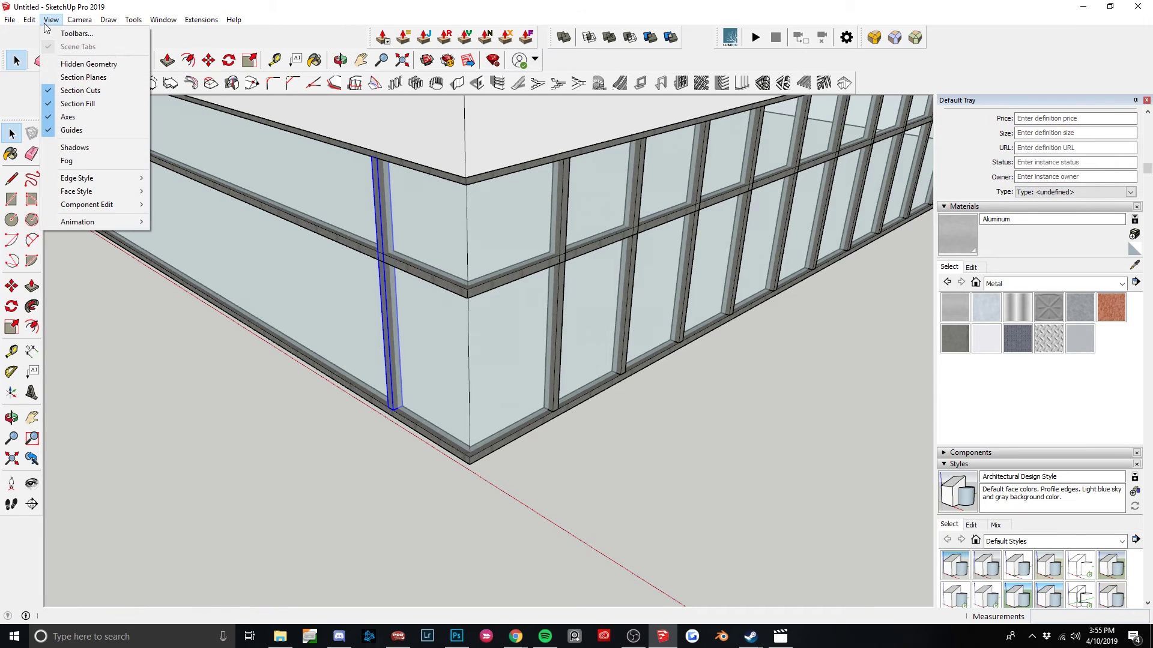
pyautogui.click(90, 60)
pyautogui.click(460, 337)
pyautogui.rightClick(460, 337)
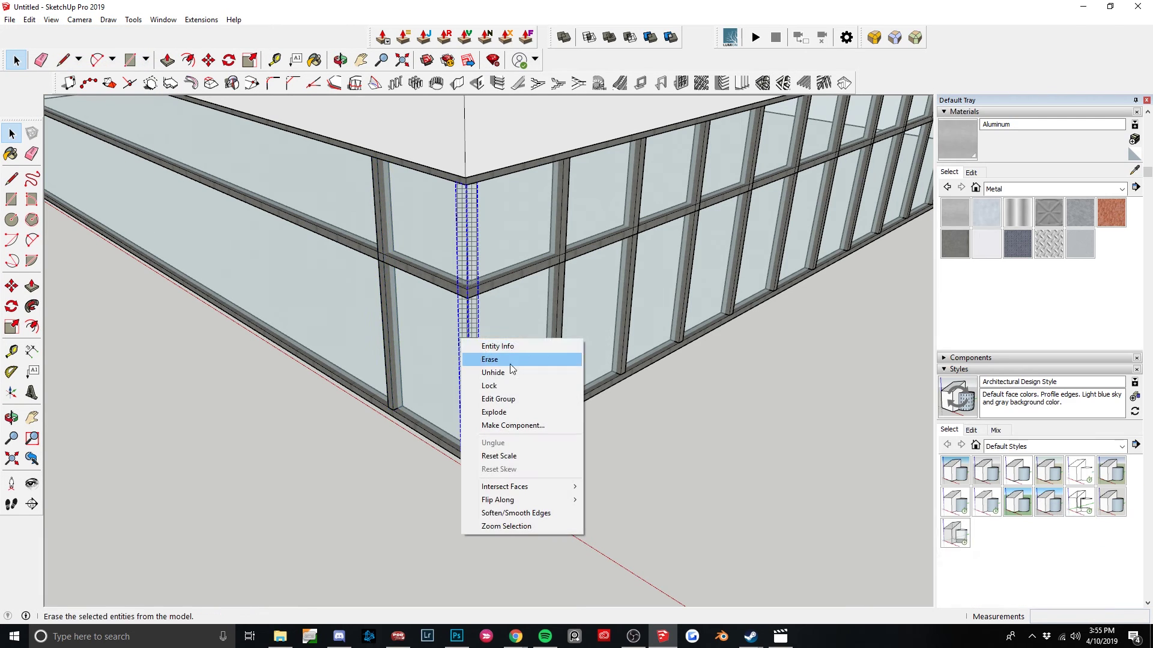
pyautogui.click(516, 372)
# Turn off the display of hidden geometry.
pyautogui.click(79, 20)
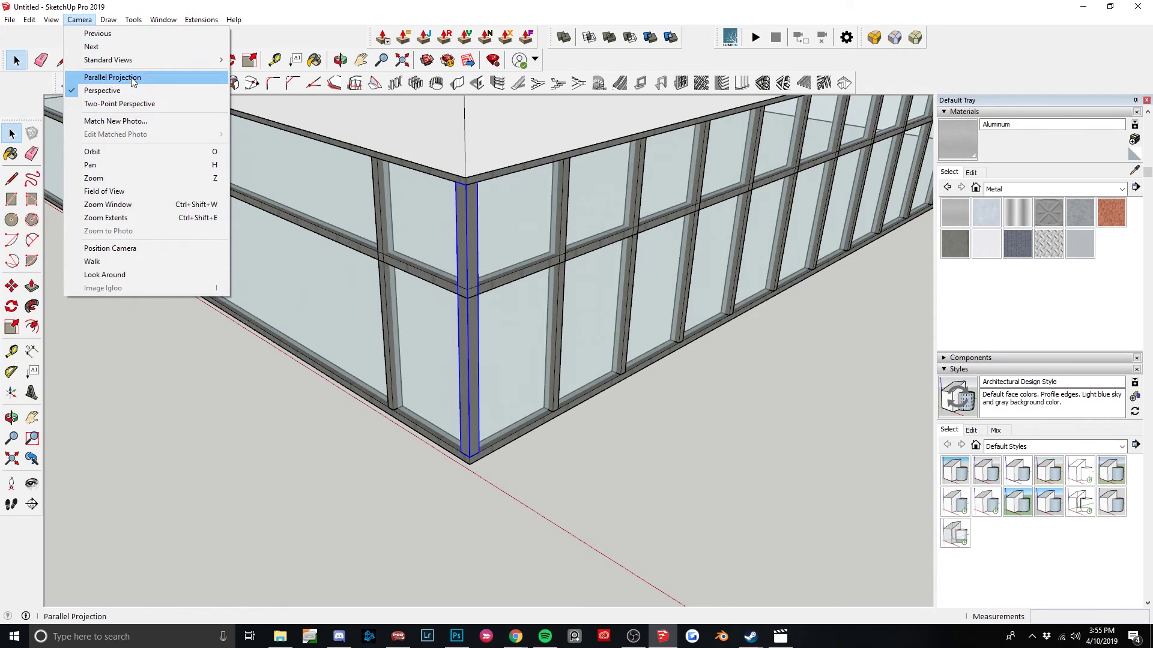
pyautogui.moveTo(51, 19)
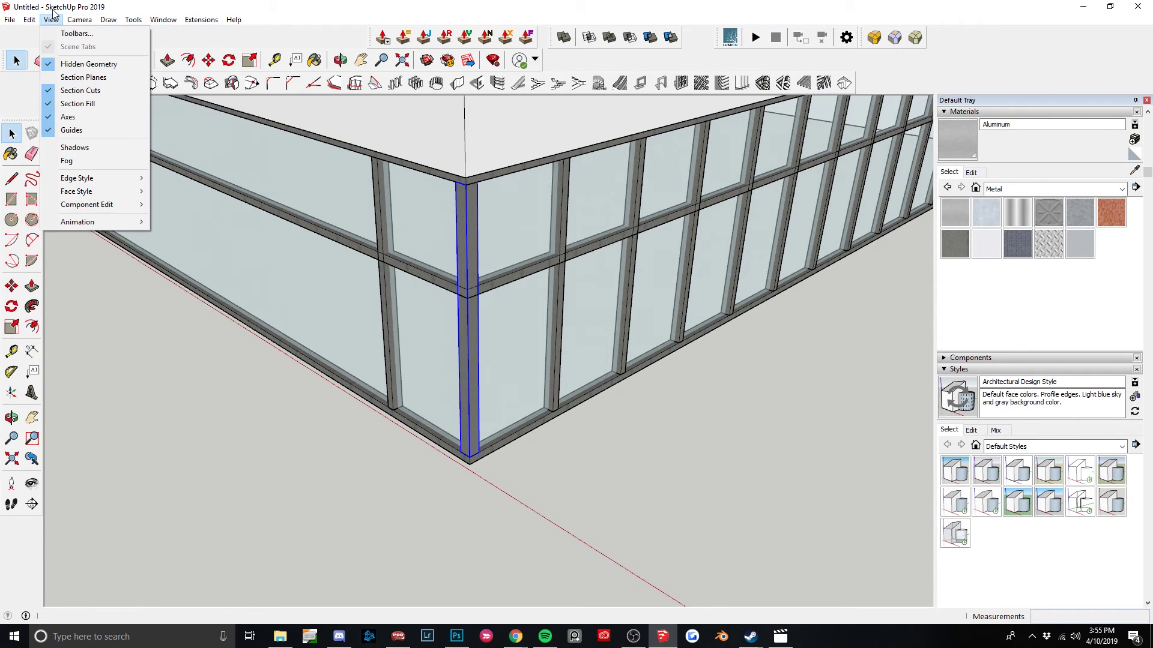
pyautogui.click(90, 59)
# Select the rotated mullion on the adjacent wall.
pyautogui.scroll(5, 553, 381)
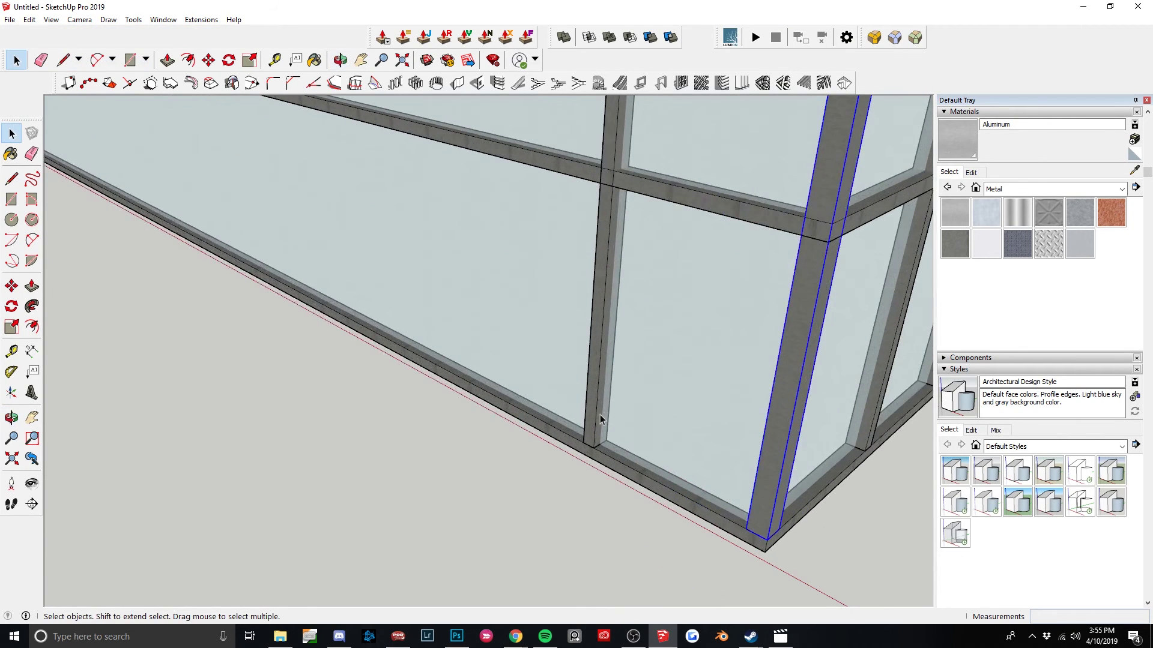
pyautogui.click(600, 414)
pyautogui.scroll(-1, 671, 437)
pyautogui.press('m')
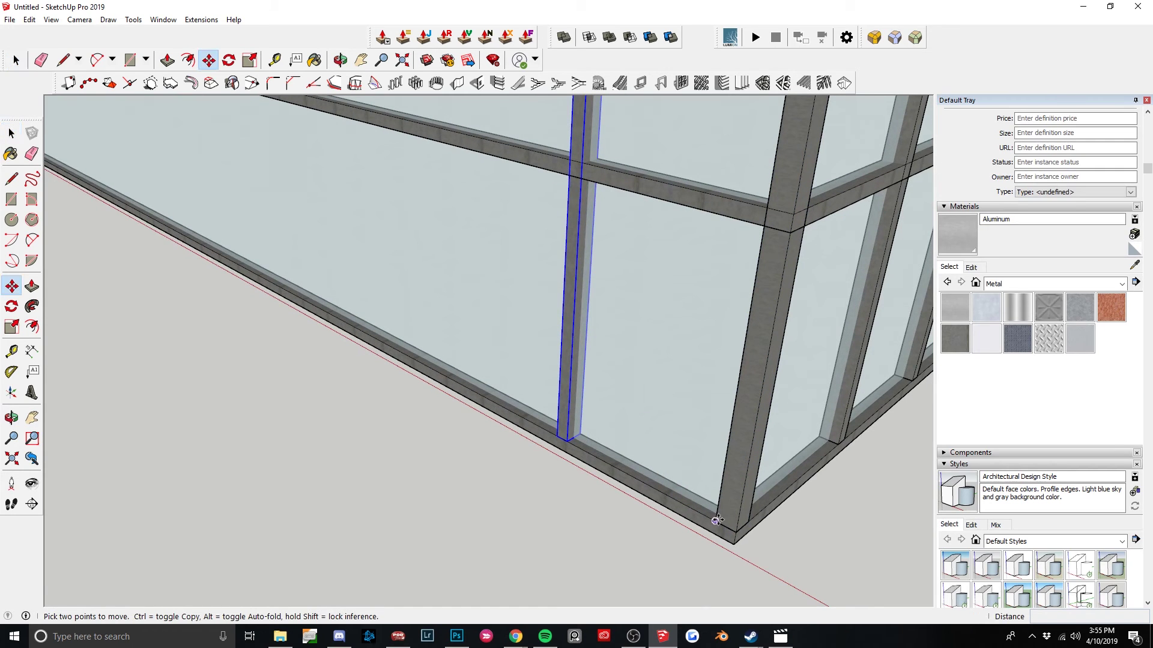
pyautogui.click(715, 522)
pyautogui.press('ctrl')
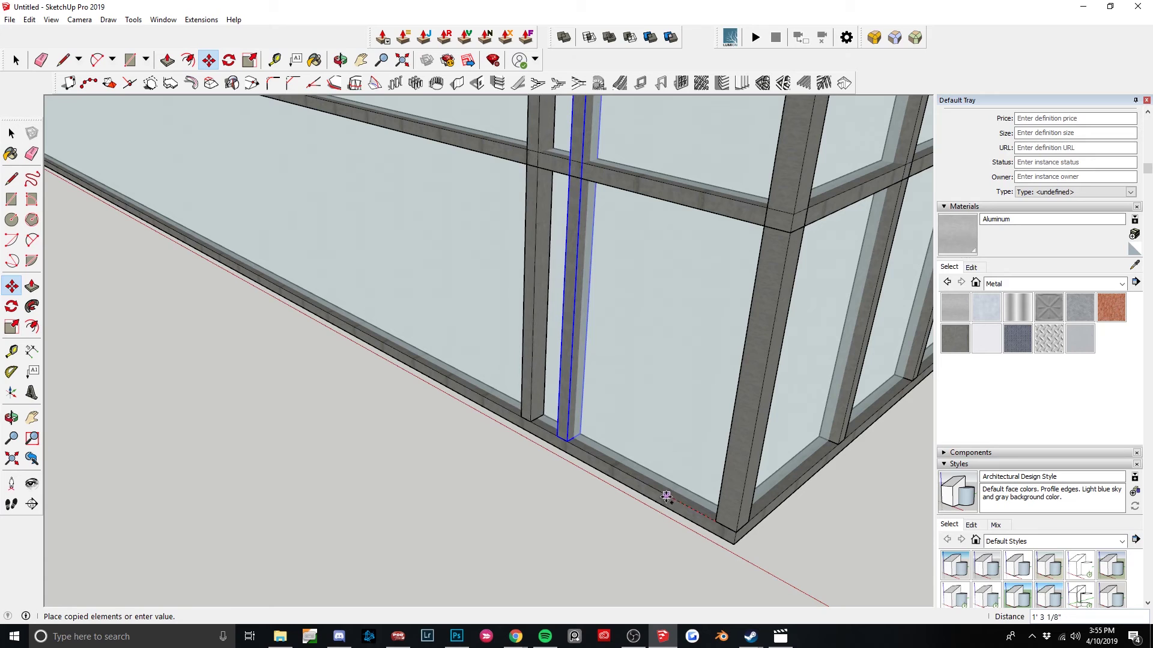
pyautogui.press('space')
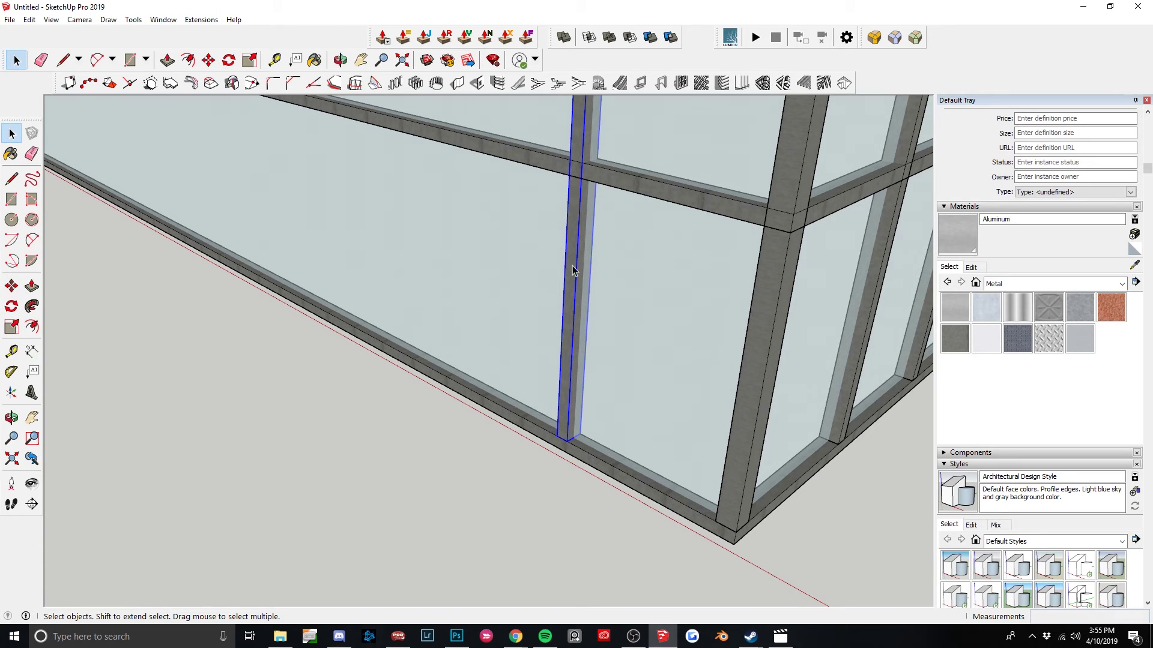
# Copy the selected mullion along the wall by one bay, from the corner post's bottom endpoint to the mullion's bottom corner.
pyautogui.press('m')
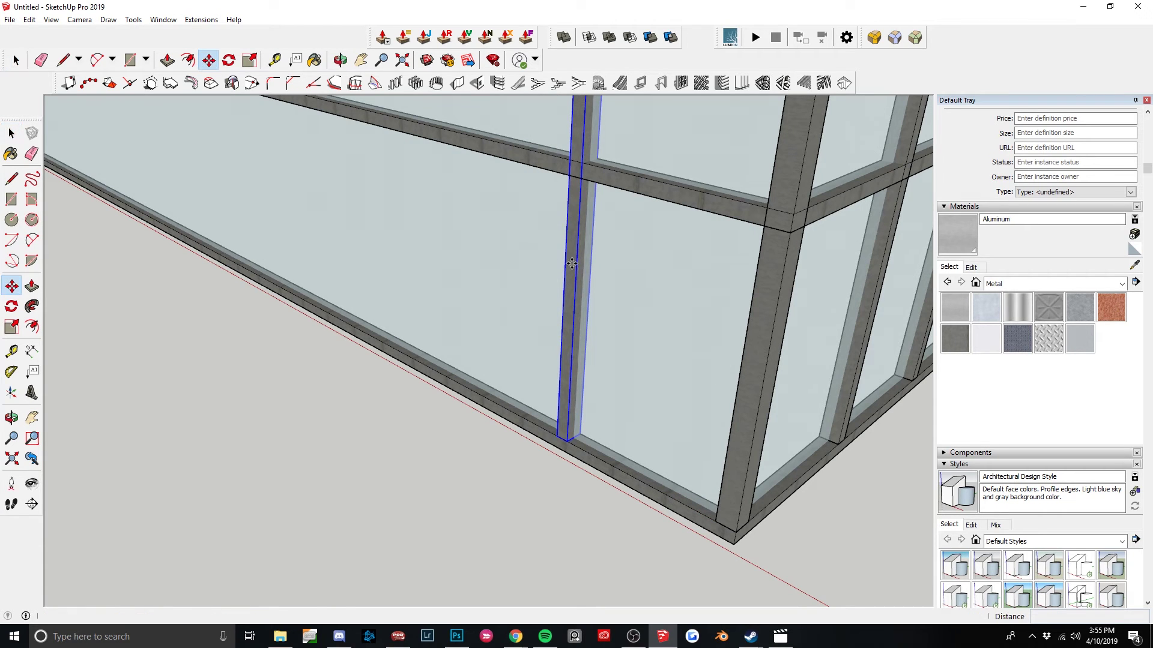
pyautogui.click(714, 521)
pyautogui.press('ctrl')
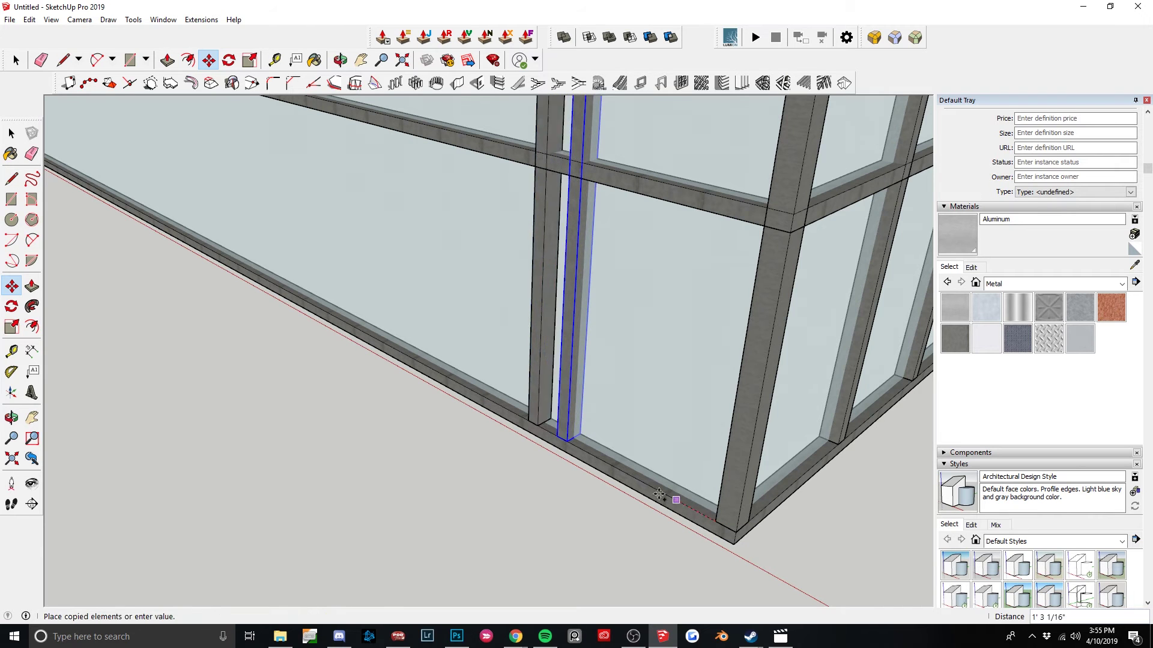
pyautogui.click(557, 436)
# Array the mullion copy along the wall at the same spacing with *10, and increase the multiplier to *15.
pyautogui.scroll(-3, 544, 456)
pyautogui.scroll(-2, 507, 407)
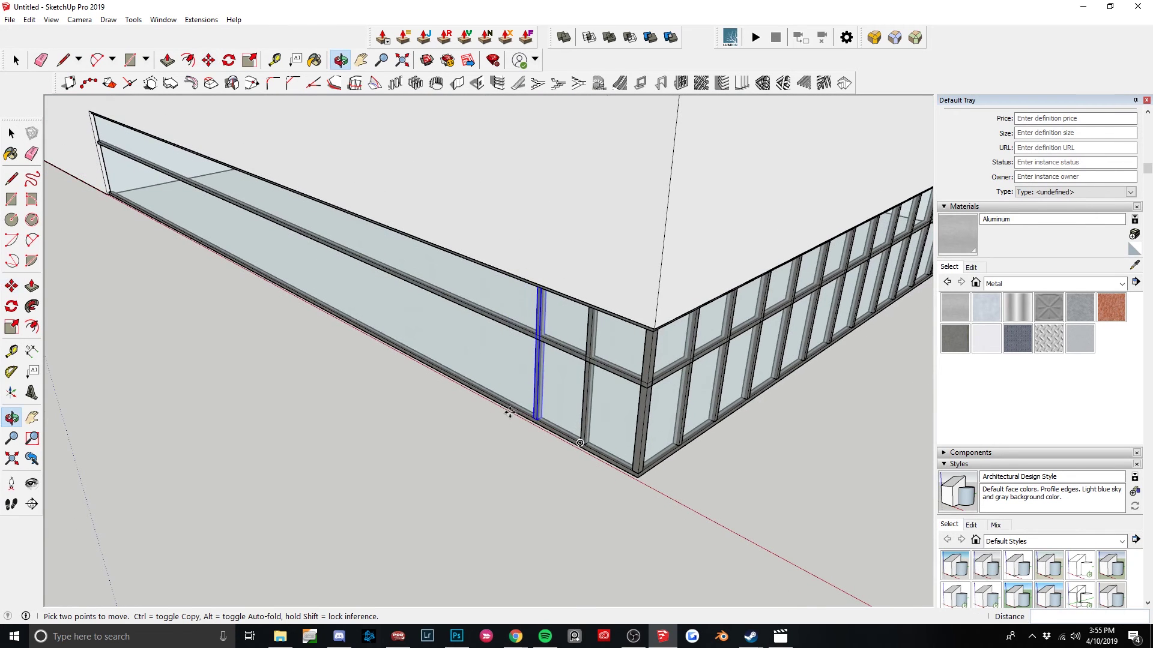
pyautogui.write('*10')
pyautogui.press('Return')
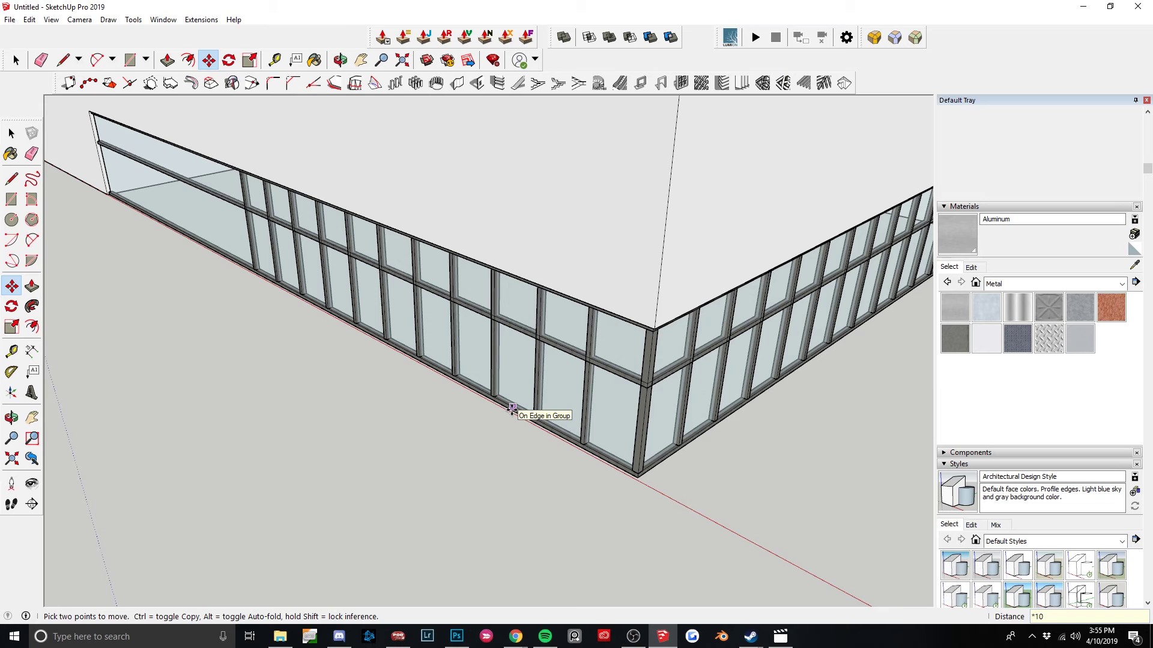
pyautogui.press('Return')
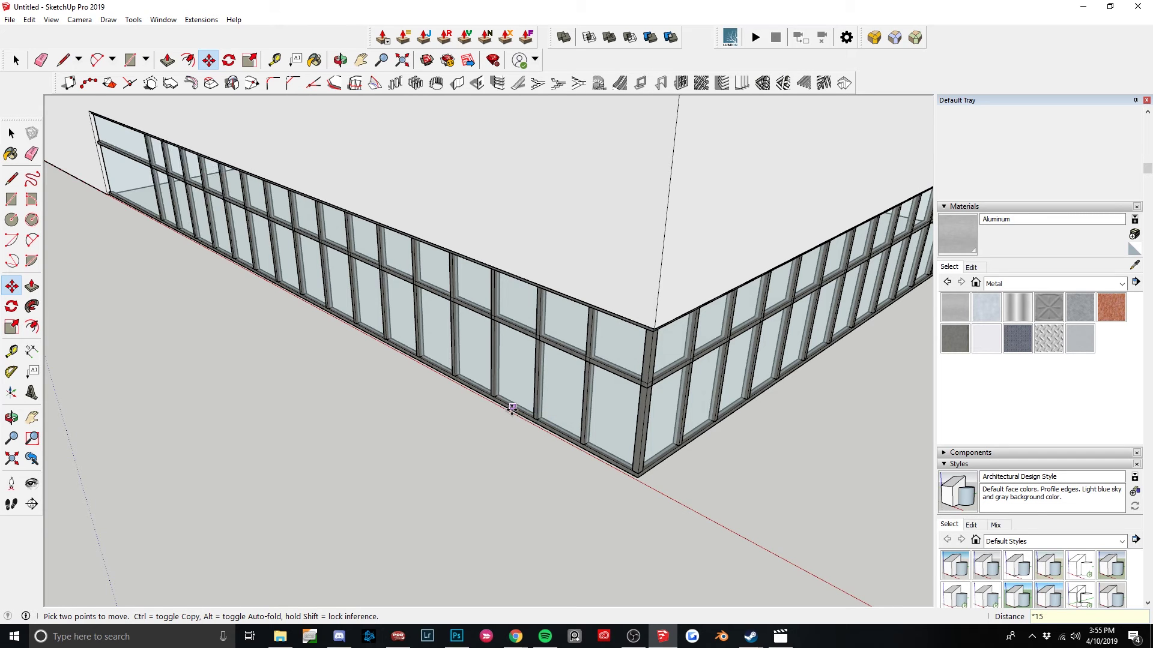
# Increase the multiplier of the mullion array on the adjacent wall to *20, followed by *21.
pyautogui.write('*20')
pyautogui.press('Return')
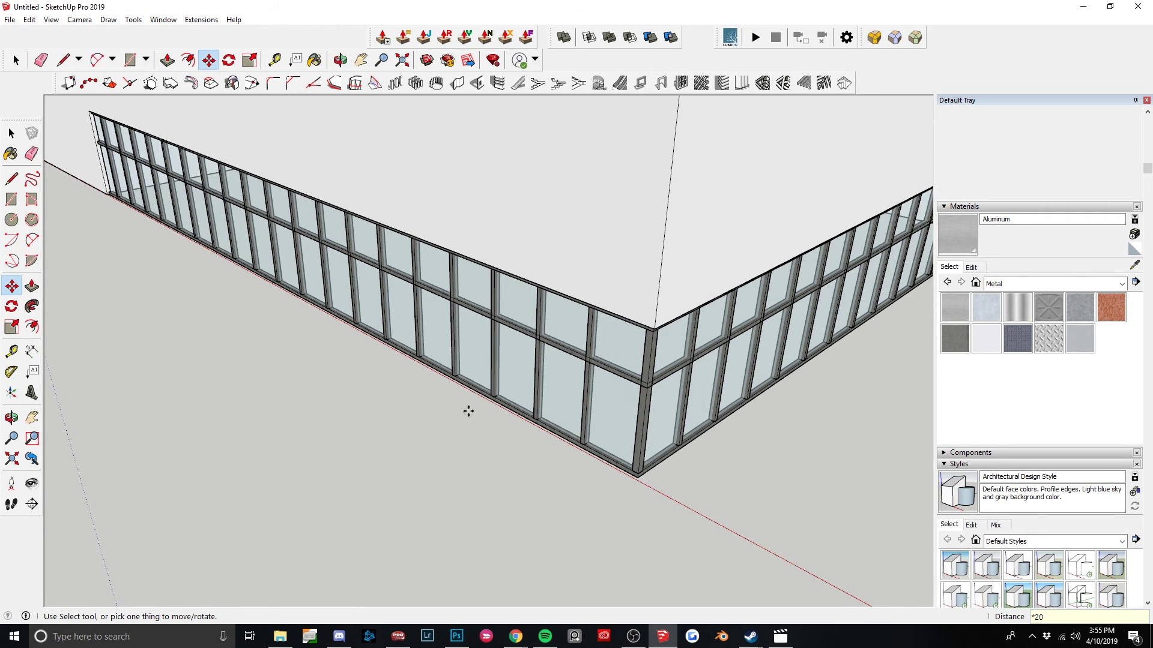
pyautogui.scroll(-2, 468, 412)
pyautogui.keyDown('shift'); pyautogui.moveTo(360, 355); pyautogui.dragTo(720, 391, button='middle'); pyautogui.keyUp('shift')
pyautogui.scroll(3, 641, 252)
pyautogui.scroll(3, 595, 226)
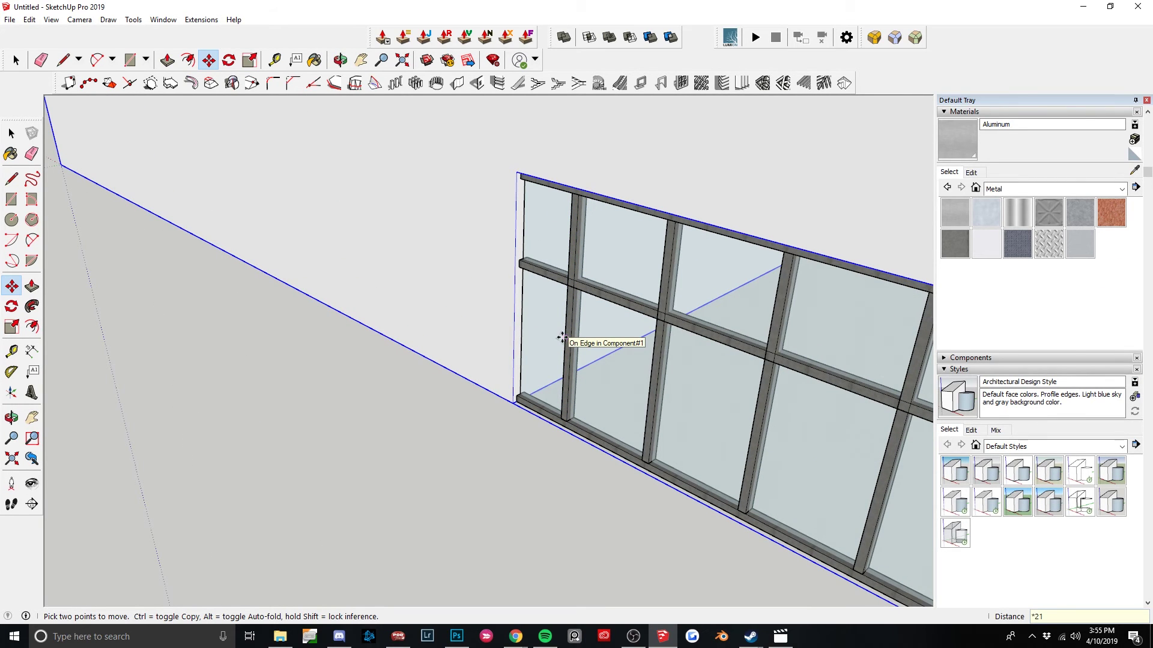
# Undo the mullion array and its first copy, leaving only the mullion nearest the corner post.
pyautogui.moveTo(548, 362); pyautogui.dragTo(587, 288, button='middle')
pyautogui.scroll(-3, 427, 321)
pyautogui.moveTo(427, 321); pyautogui.dragTo(481, 324, button='middle')
pyautogui.moveTo(725, 349); pyautogui.dragTo(625, 340, button='middle')
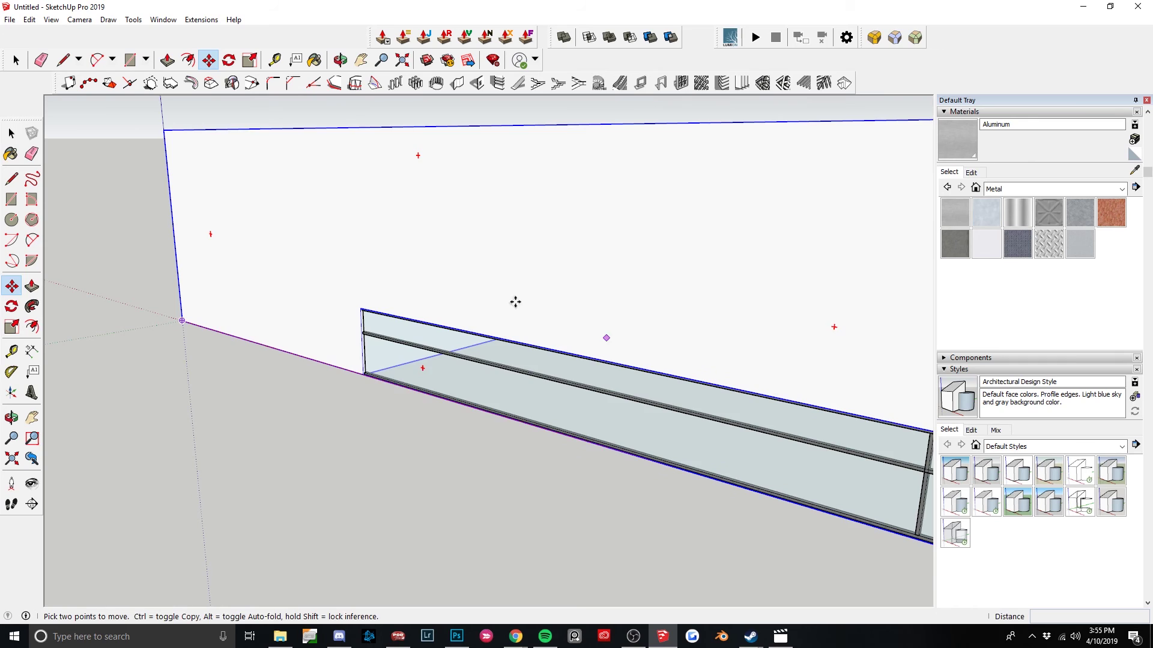
# Open the building block group and cut the large wall face above the mullioned storefront.
pyautogui.press('space')
pyautogui.doubleClick(458, 252)
pyautogui.click(489, 255)
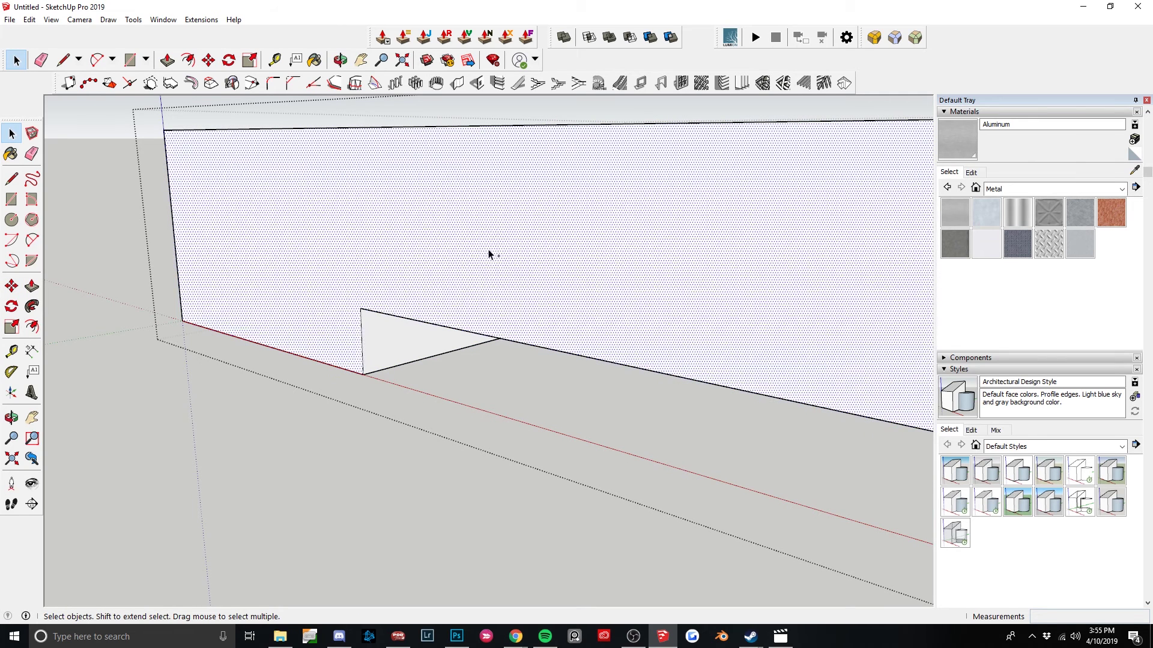
pyautogui.press('Delete')
pyautogui.scroll(-5, 257, 473)
pyautogui.scroll(4, 588, 489)
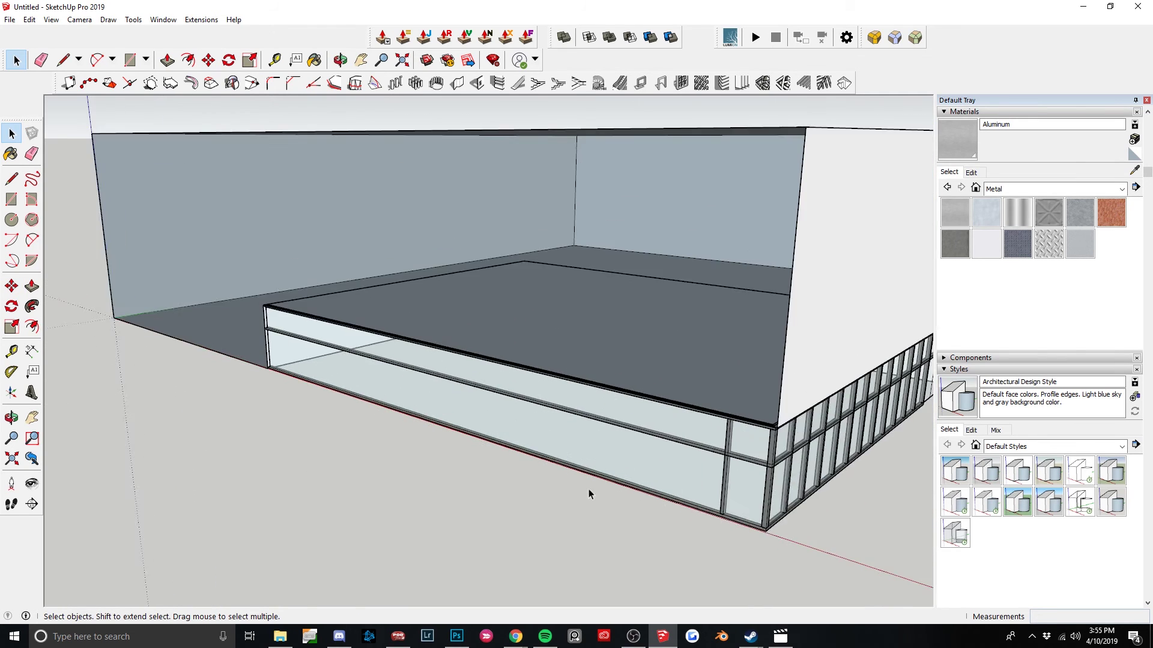
# Copy the mullion nearest the corner post one bay along the wall, from the post's bottom corner to the mullion's bottom corner.
pyautogui.scroll(3, 740, 470)
pyautogui.moveTo(740, 470); pyautogui.dragTo(707, 436, button='middle')
pyautogui.click(703, 436)
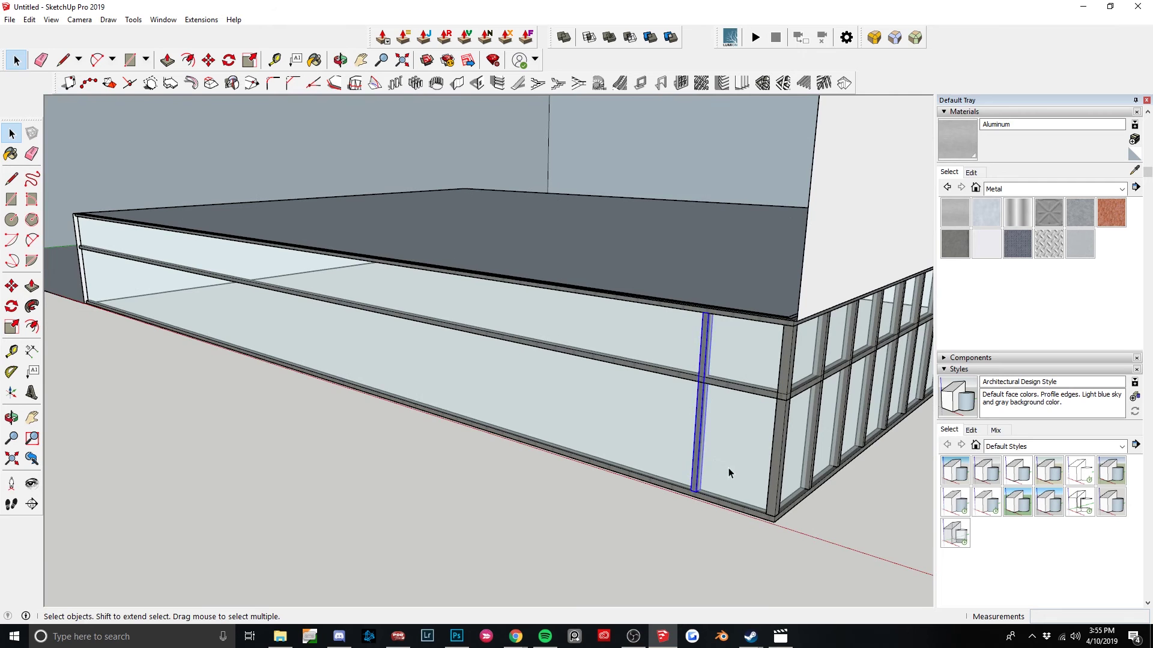
pyautogui.scroll(3, 729, 472)
pyautogui.press('m')
pyautogui.moveTo(836, 571); pyautogui.dragTo(760, 534, button='middle')
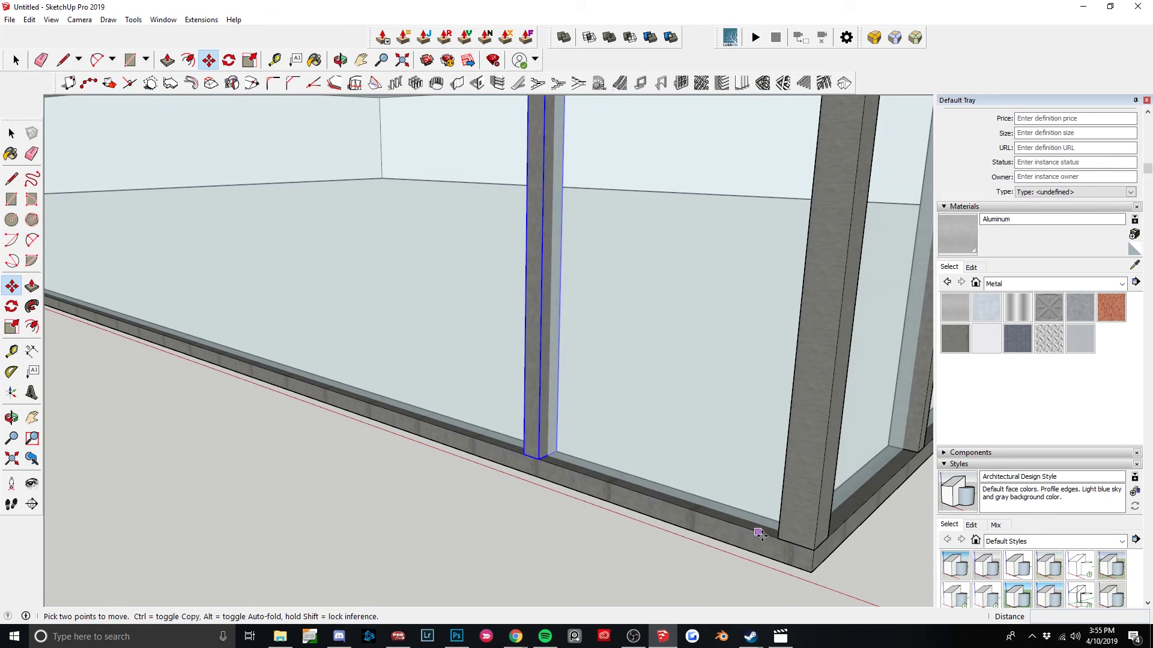
pyautogui.click(778, 539)
pyautogui.press('ctrl')
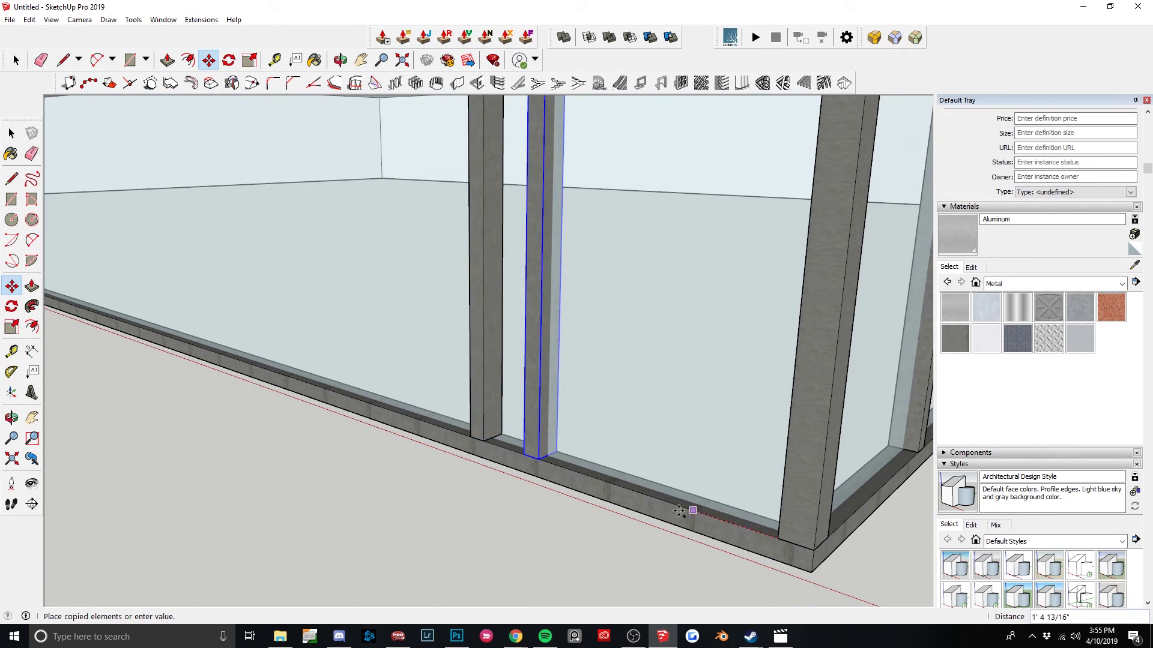
pyautogui.click(517, 456)
# Array the mullion copy along the wall at the same spacing, trying *21 and *18 before settling on *19.
pyautogui.scroll(-3, 483, 451)
pyautogui.scroll(-3, 484, 451)
pyautogui.scroll(3, 620, 413)
pyautogui.write('*')
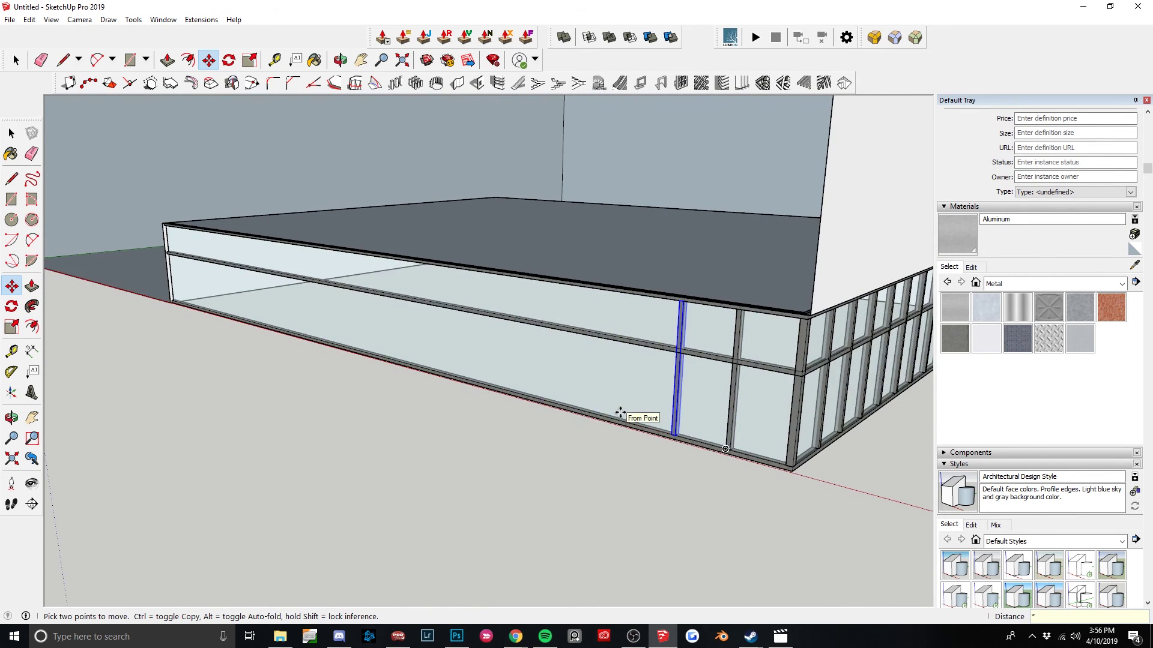
pyautogui.write('21')
pyautogui.press('Return')
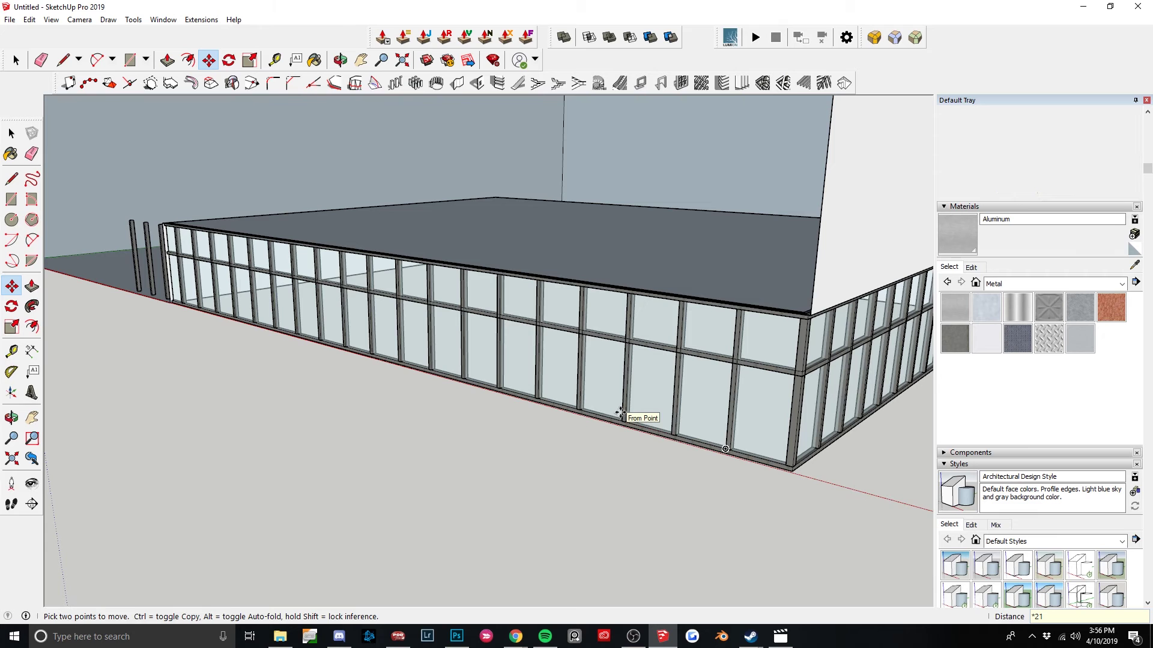
pyautogui.write('*18')
pyautogui.press('Return')
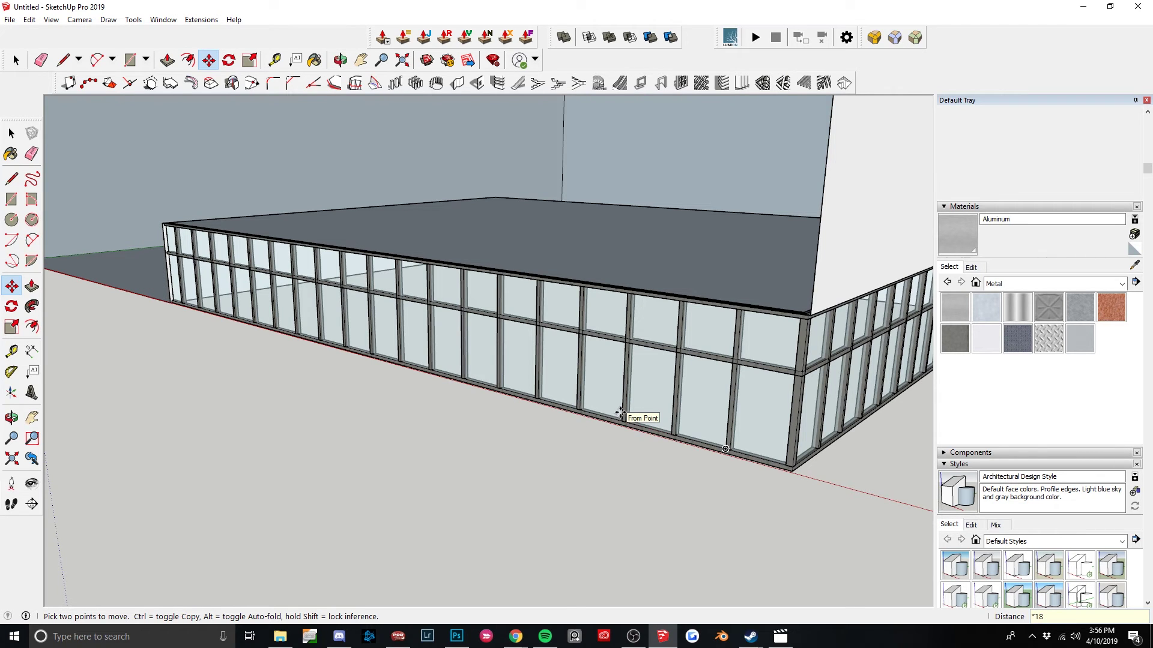
pyautogui.write('*19')
pyautogui.press('Return')
pyautogui.scroll(-2, 231, 312)
pyautogui.keyDown('shift'); pyautogui.moveTo(226, 308); pyautogui.dragTo(506, 363, button='middle'); pyautogui.keyUp('shift')
pyautogui.press('space')
pyautogui.scroll(3, 400, 336)
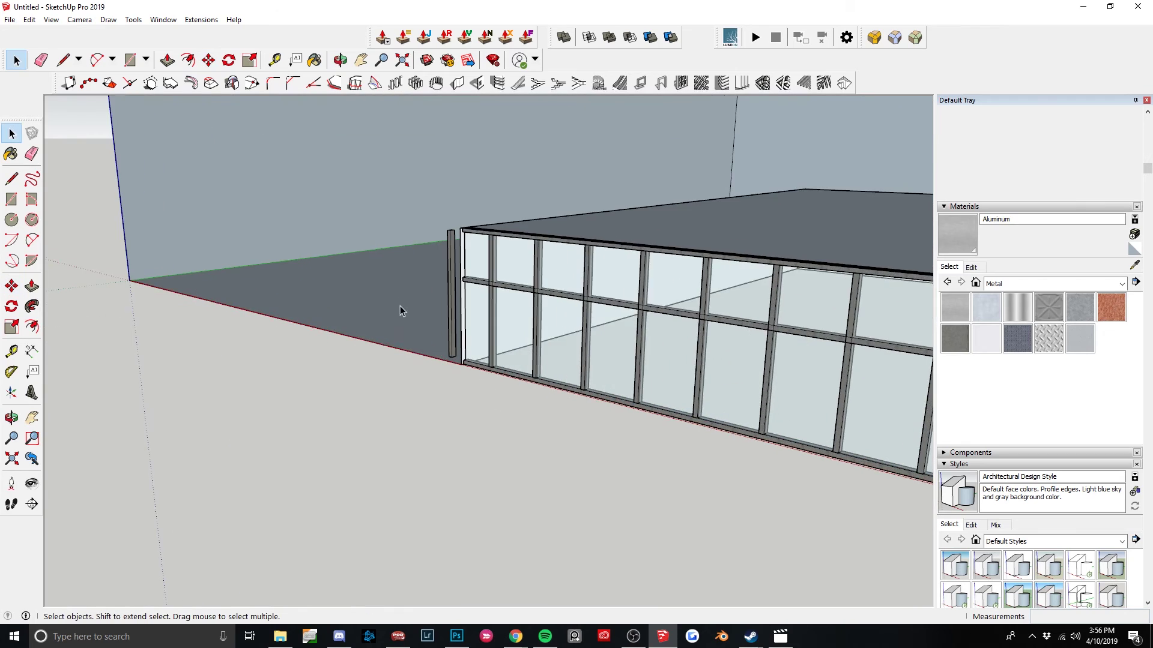
# Try to paste the cut wall face in place outside the building block group.
pyautogui.scroll(5, 427, 262)
pyautogui.scroll(-4, 528, 256)
pyautogui.click(29, 19)
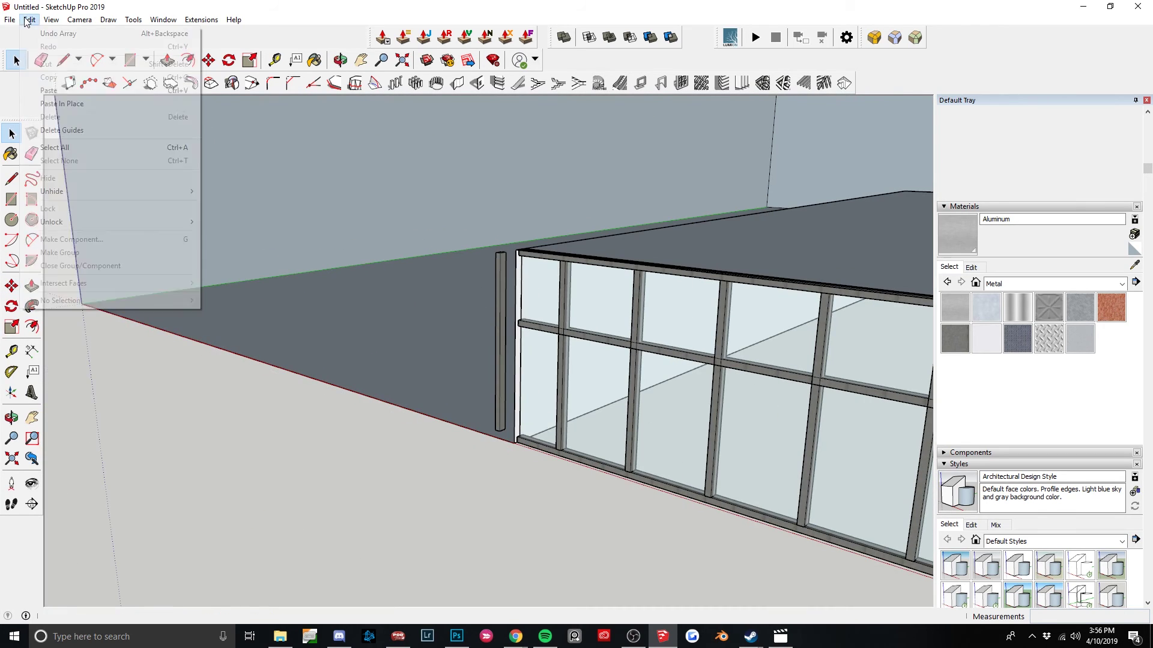
pyautogui.click(175, 148)
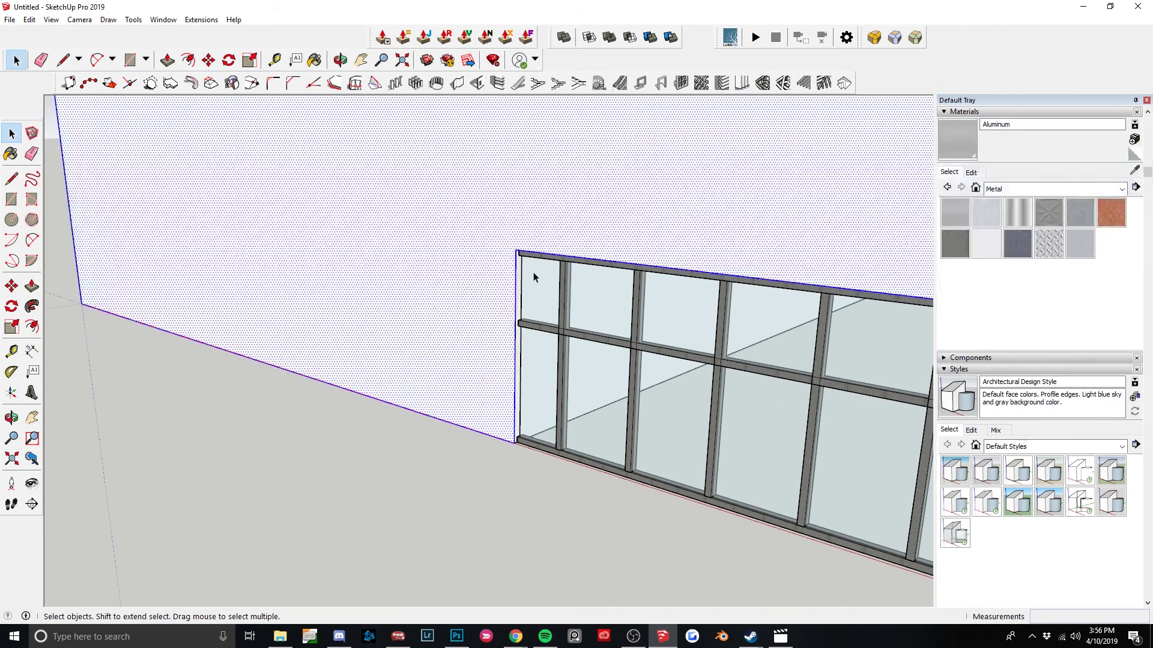
pyautogui.scroll(3, 507, 284)
pyautogui.click(508, 287)
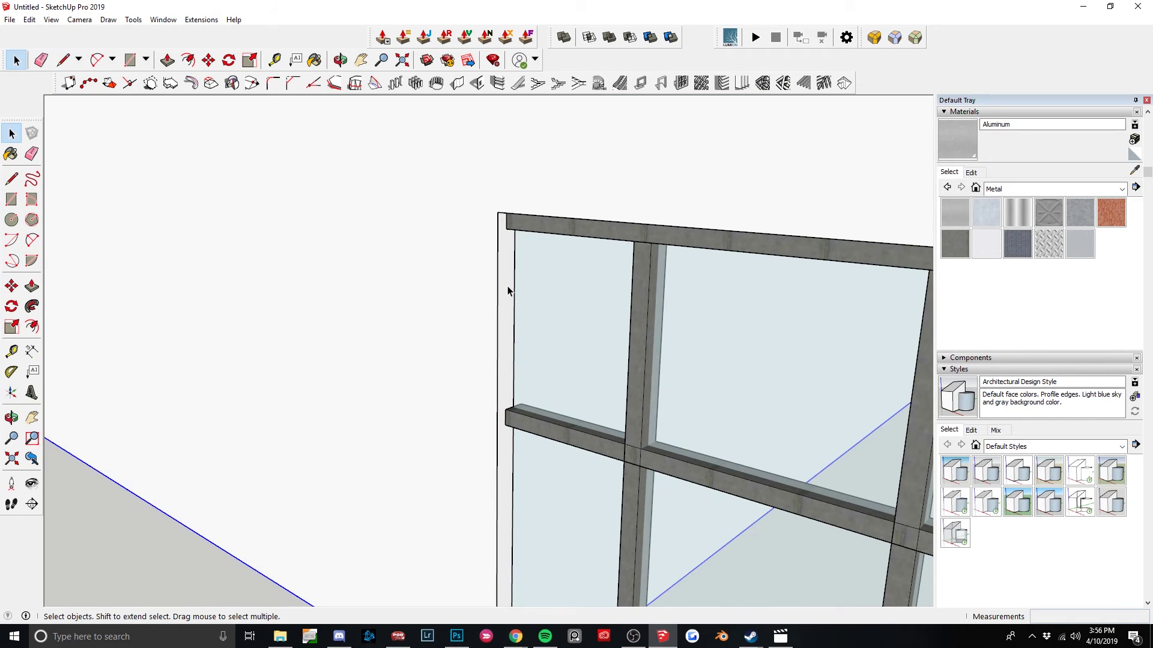
pyautogui.scroll(3, 508, 290)
pyautogui.scroll(-2, 495, 318)
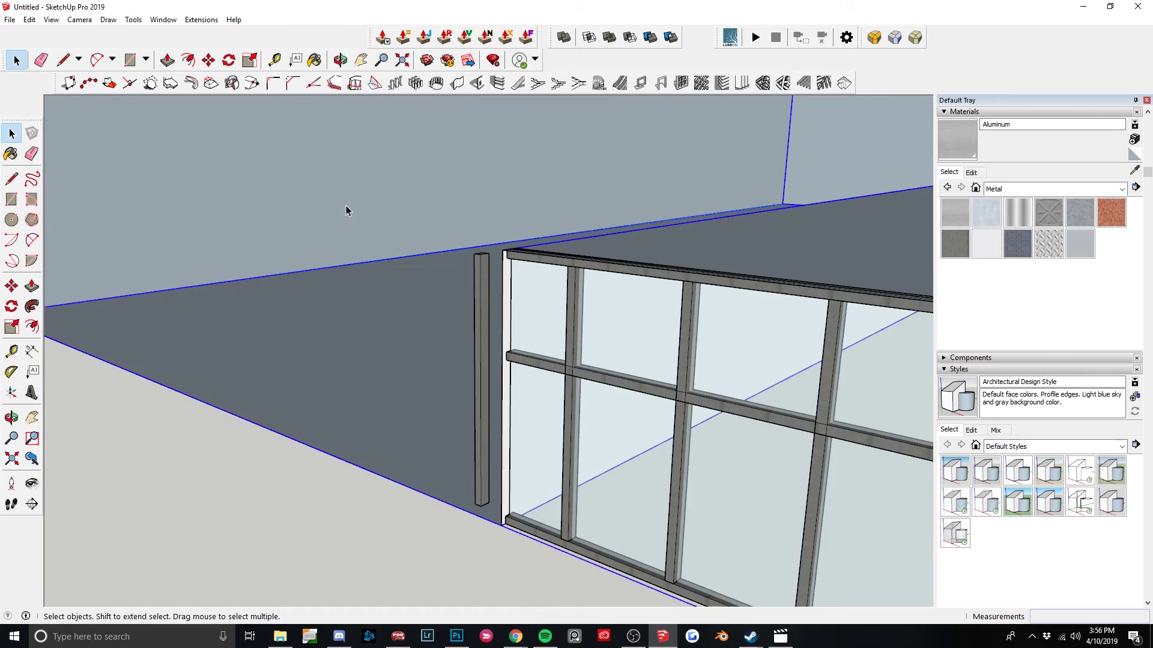
# Open the building block group and paste the cut wall face in place inside it.
pyautogui.hotkey('ctrl', 'x')
pyautogui.click(30, 20)
pyautogui.click(91, 104)
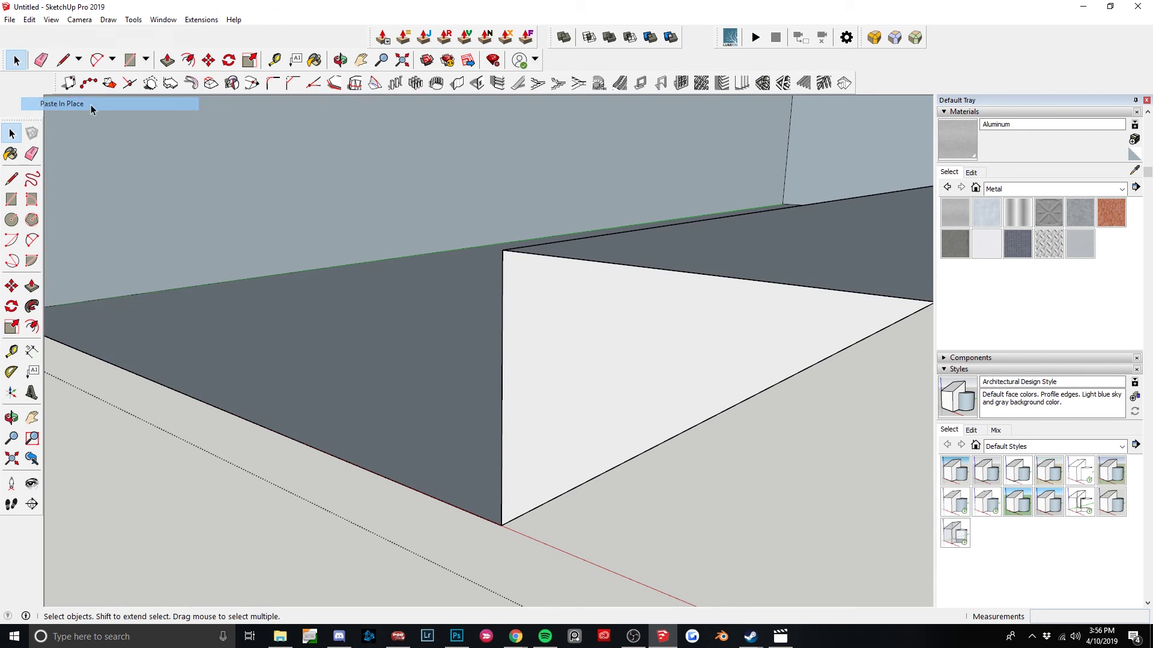
# Push the recess's end face back about 3' 9 1/8" so the opening extends past the surplus end mullion.
pyautogui.click(567, 342)
pyautogui.press('p')
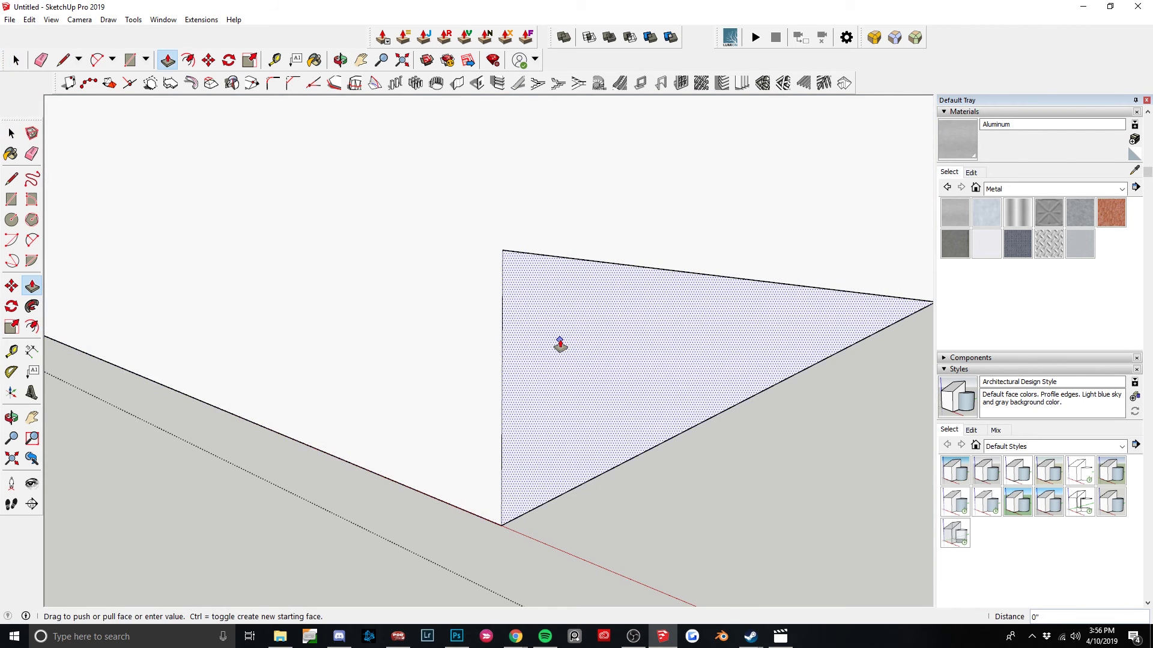
pyautogui.moveTo(559, 340); pyautogui.dragTo(454, 374)
pyautogui.scroll(4, 452, 374)
pyautogui.scroll(-4, 446, 377)
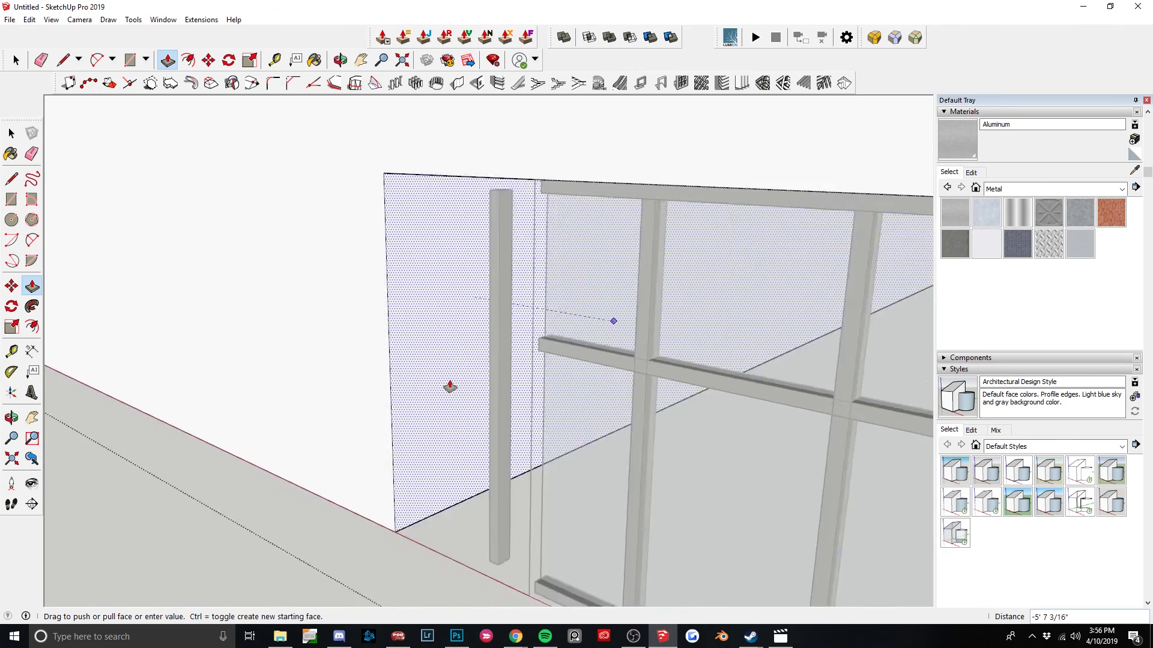
pyautogui.scroll(5, 458, 504)
pyautogui.moveTo(469, 500); pyautogui.dragTo(442, 417)
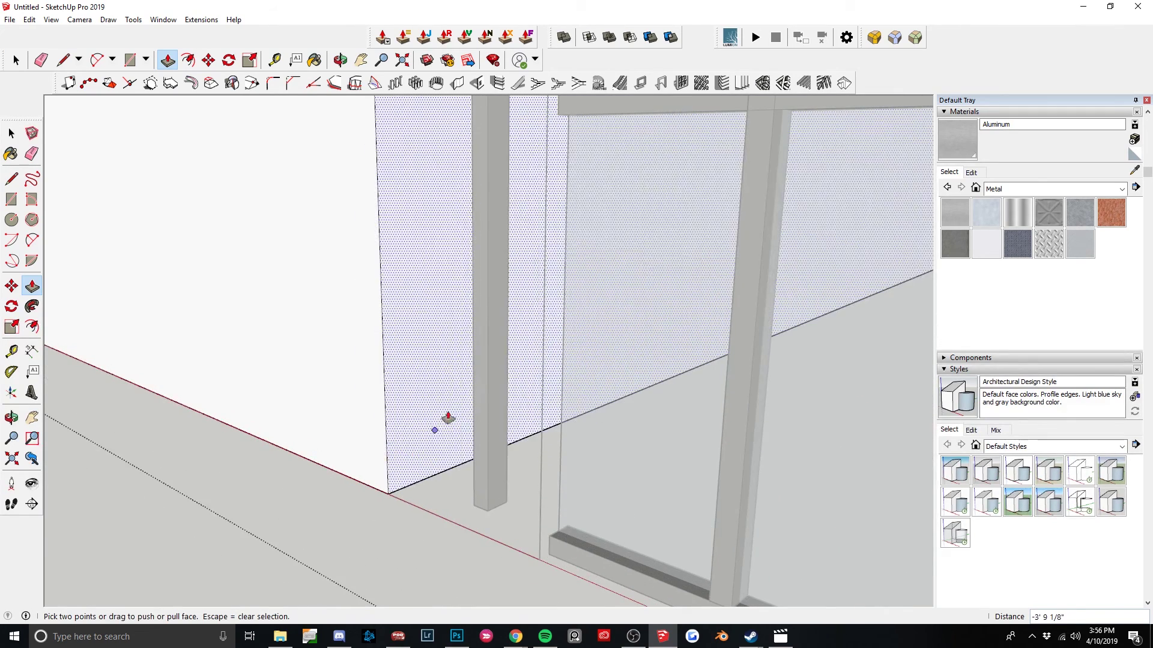
pyautogui.scroll(-5, 326, 479)
# Delete the leftover vertical edge at the recess's former end.
pyautogui.press('space')
pyautogui.click(488, 372)
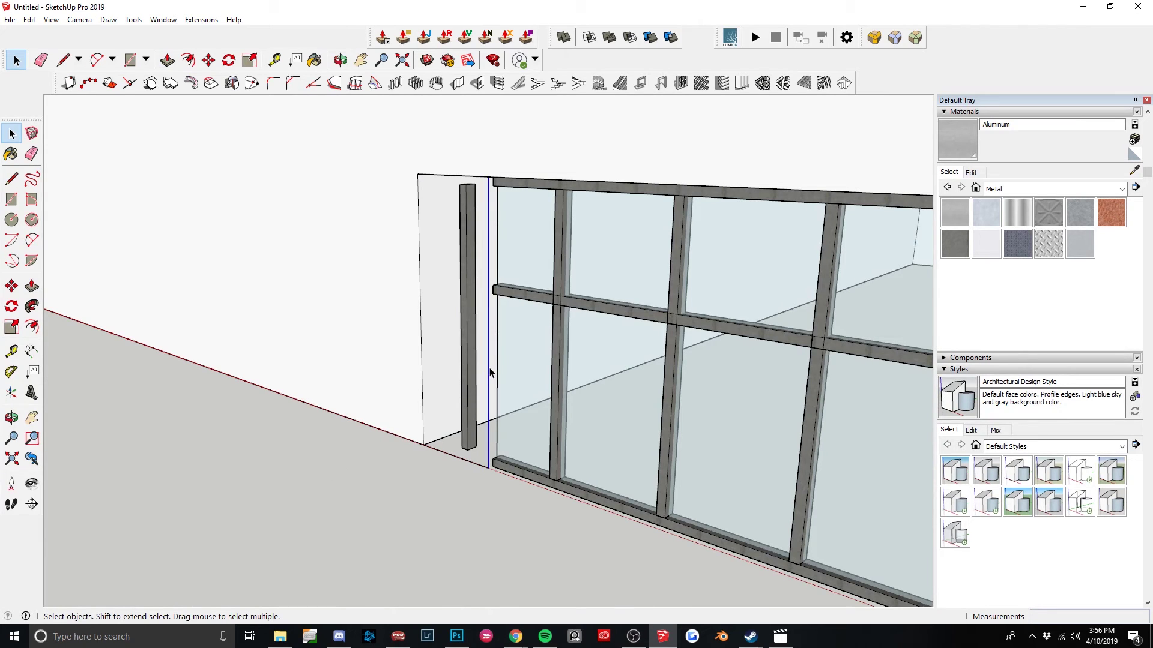
pyautogui.press('Delete')
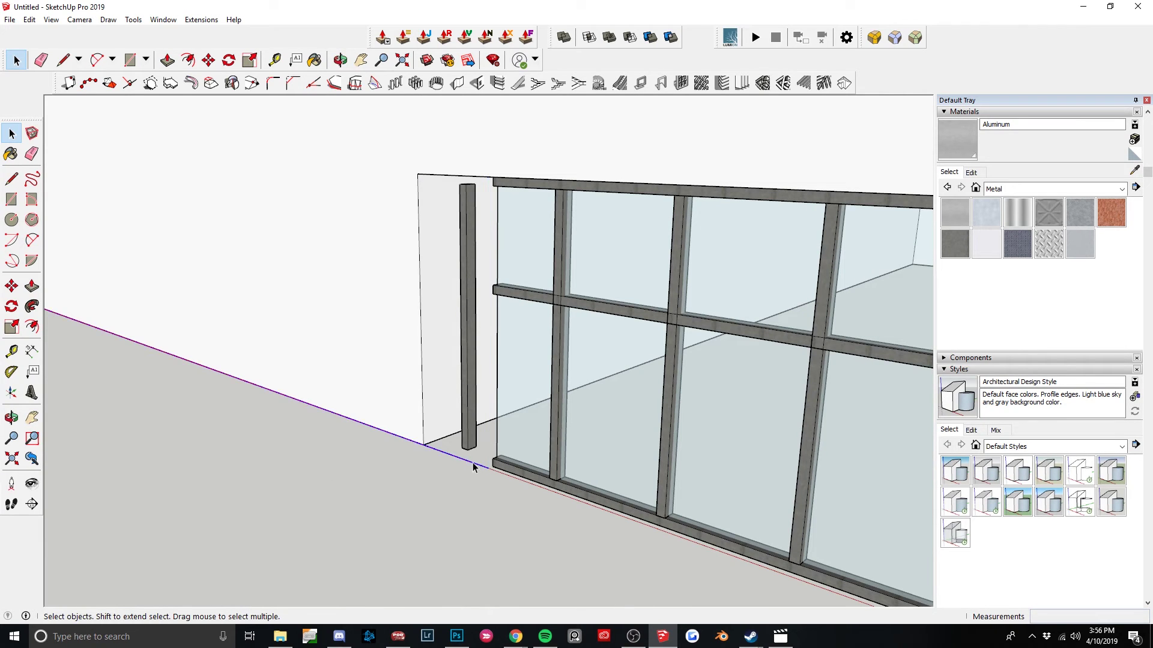
# Copy the corner post along the wall onto the surplus mullion at the far end of the storefront.
pyautogui.scroll(-6, 473, 467)
pyautogui.keyDown('shift'); pyautogui.moveTo(700, 443); pyautogui.dragTo(384, 271, button='middle'); pyautogui.keyUp('shift')
pyautogui.scroll(7, 606, 424)
pyautogui.click(615, 430)
pyautogui.scroll(3, 617, 431)
pyautogui.press('m')
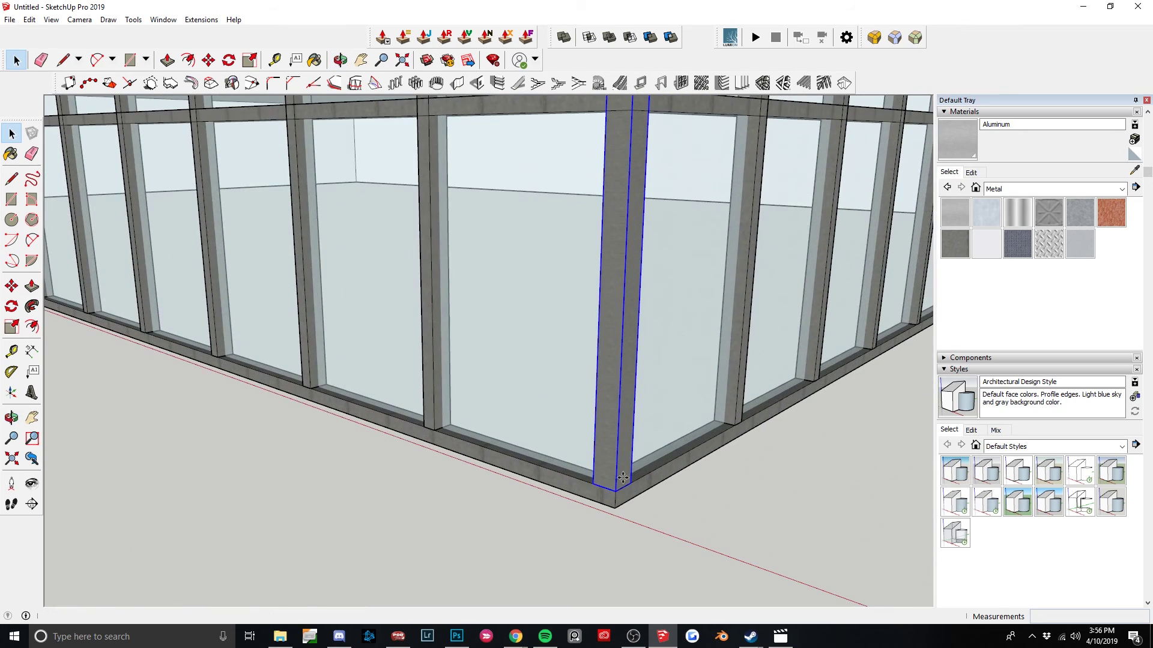
pyautogui.press('m')
pyautogui.scroll(-6, 623, 478)
pyautogui.moveTo(600, 475); pyautogui.dragTo(814, 493, button='middle')
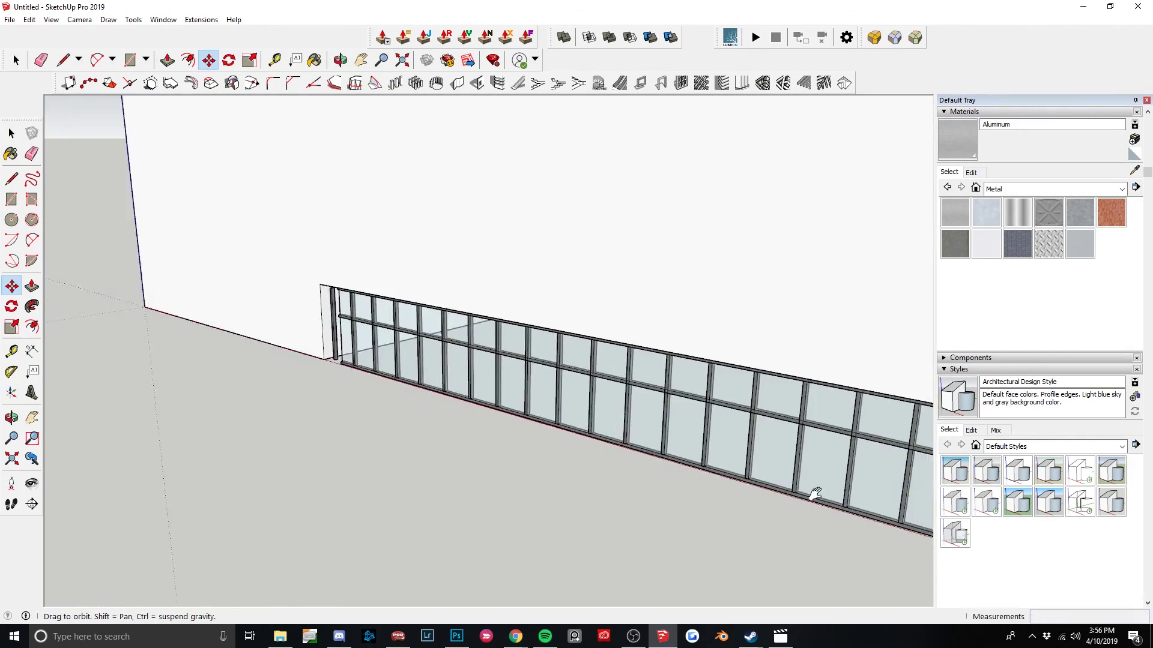
pyautogui.scroll(5, 393, 351)
pyautogui.keyDown('shift'); pyautogui.moveTo(239, 355); pyautogui.dragTo(540, 415, button='middle'); pyautogui.keyUp('shift')
pyautogui.scroll(3, 544, 415)
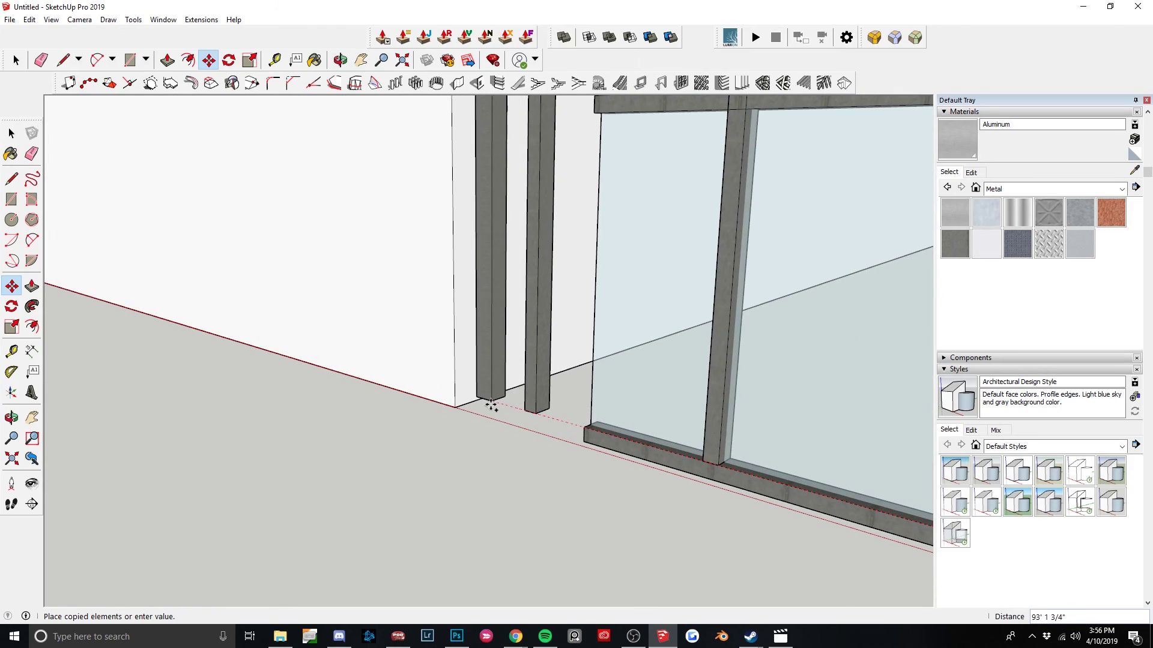
pyautogui.press('Escape')
# Delete the surplus mullion that overlaps the copied end post.
pyautogui.scroll(5, 525, 399)
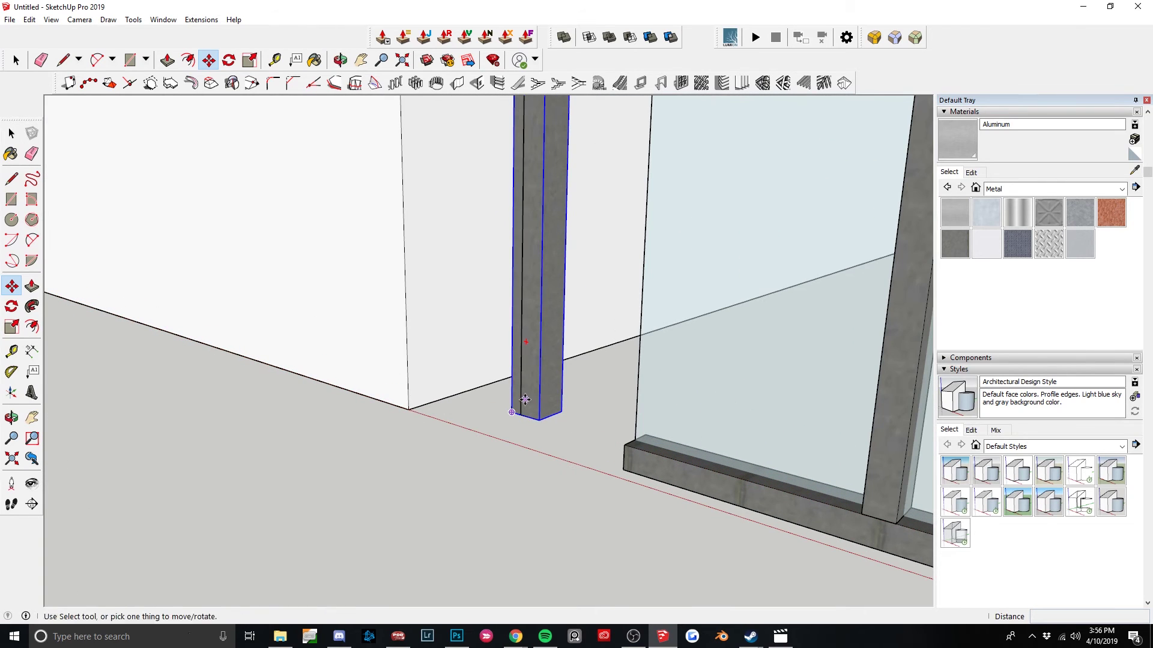
pyautogui.press('space')
pyautogui.click(526, 401)
pyautogui.press('Delete')
# Pull the recess's end face out so that it meets the side of the copied end post.
pyautogui.click(424, 372)
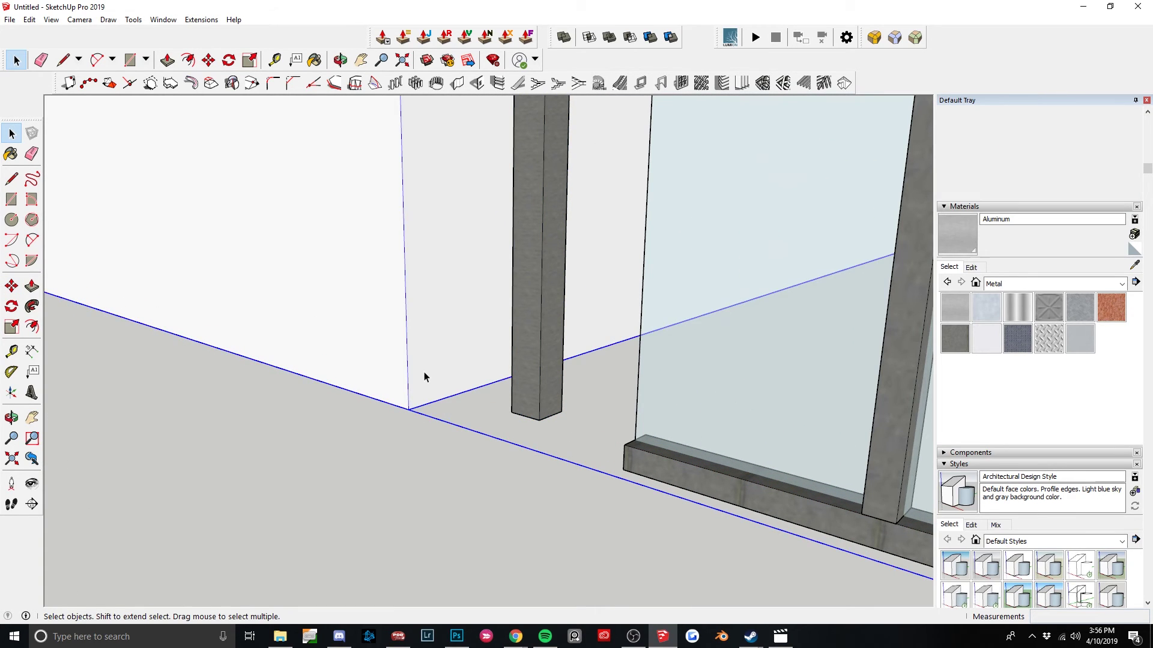
pyautogui.press('p')
pyautogui.moveTo(427, 368); pyautogui.dragTo(508, 415)
pyautogui.press('space')
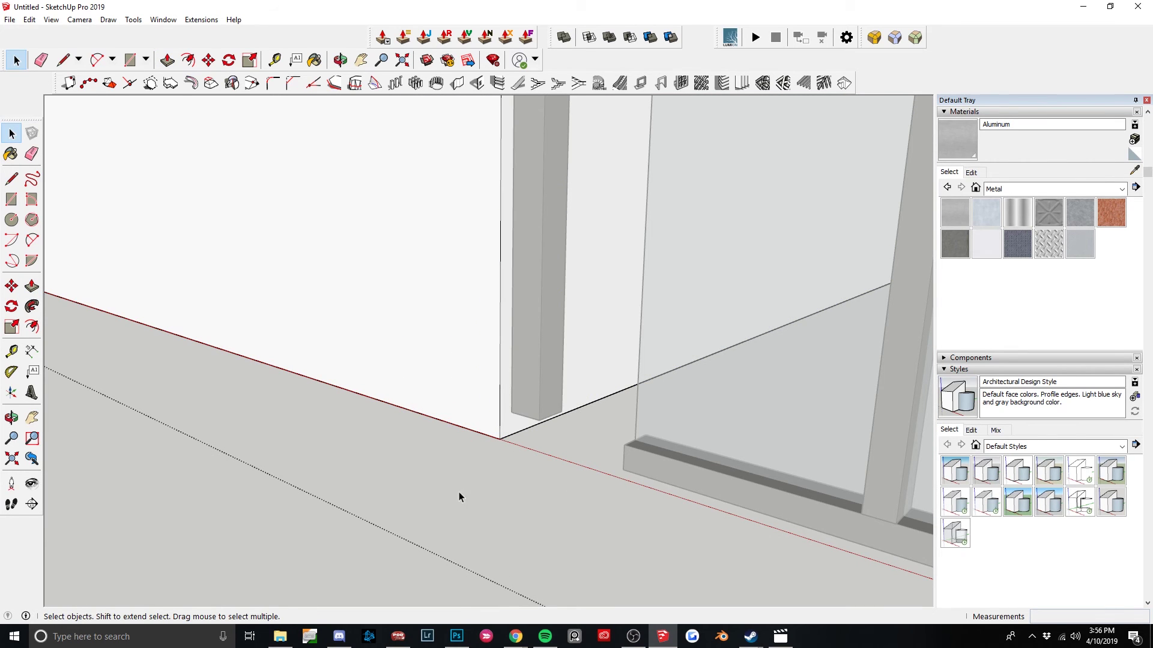
# Extend the end of the bottom rail about 1' 10 1/2" to the end wall beneath the new post.
pyautogui.moveTo(459, 497); pyautogui.dragTo(638, 491, button='middle')
pyautogui.scroll(8, 638, 445)
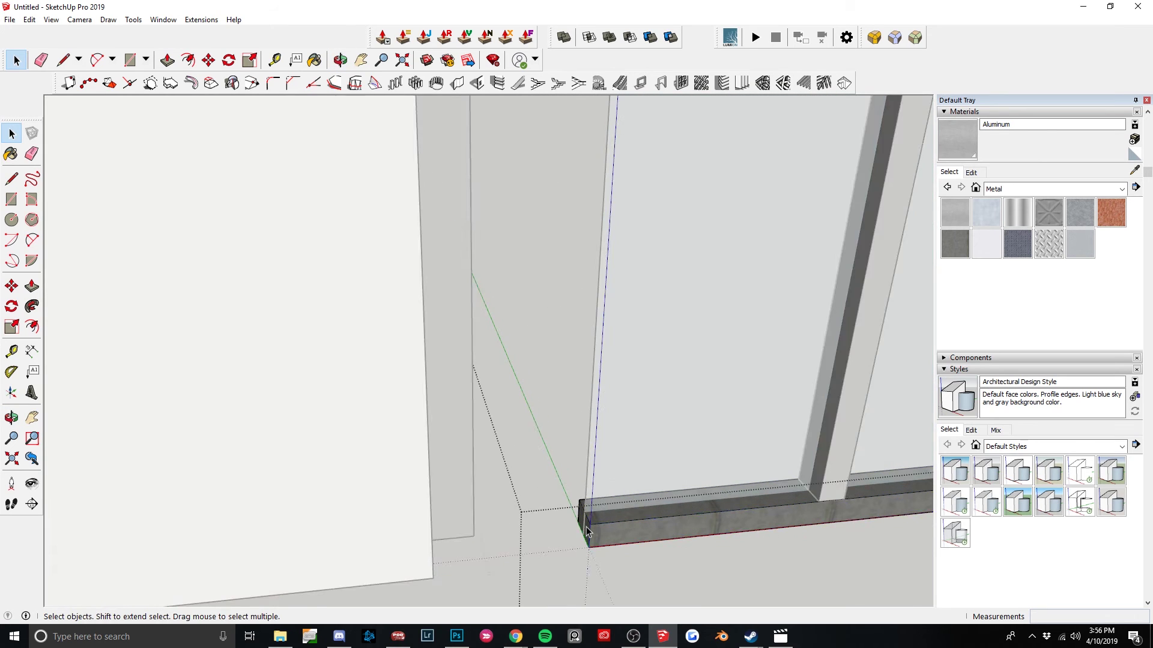
pyautogui.scroll(2, 588, 531)
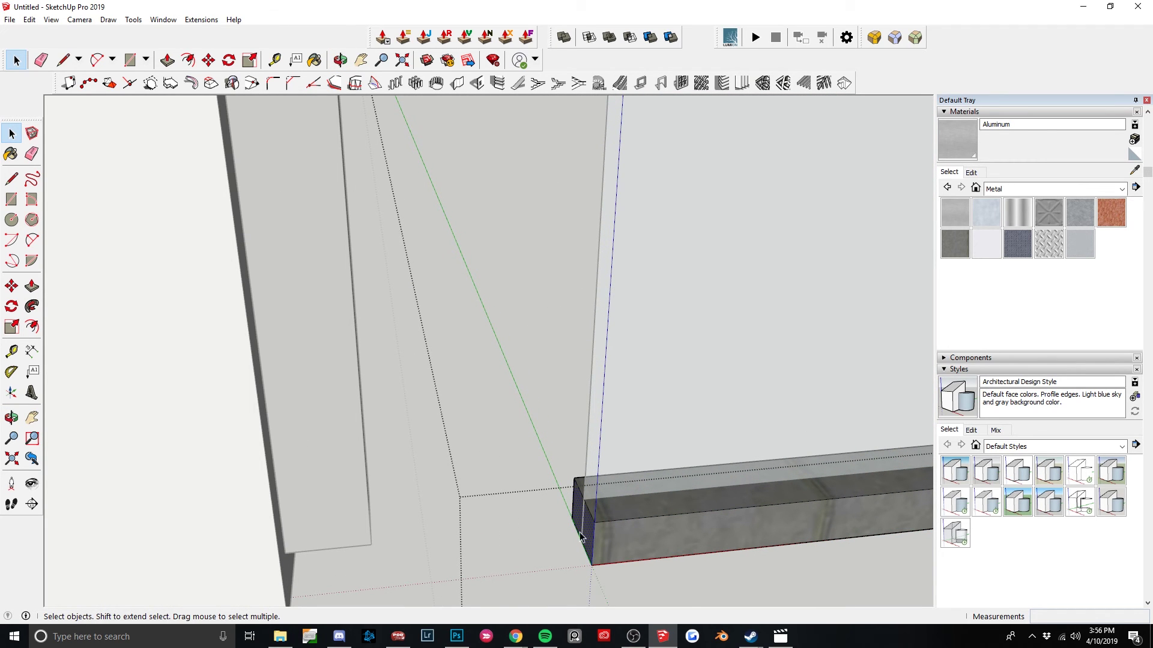
pyautogui.press('p')
pyautogui.click(587, 531)
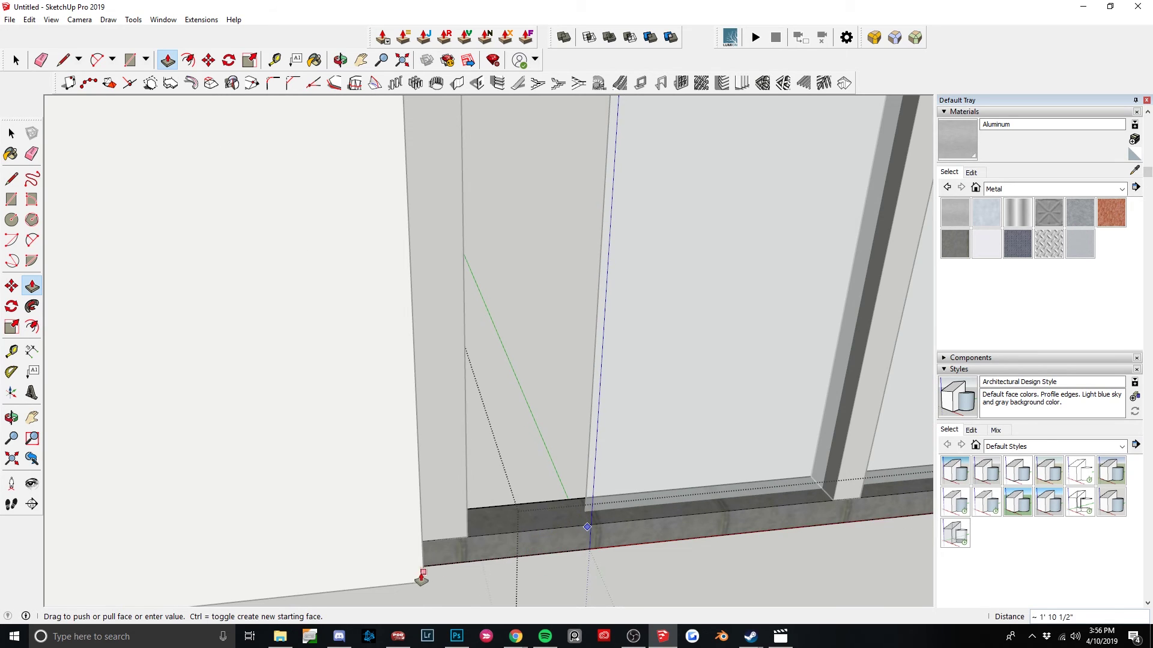
pyautogui.click(424, 587)
pyautogui.scroll(-5, 429, 558)
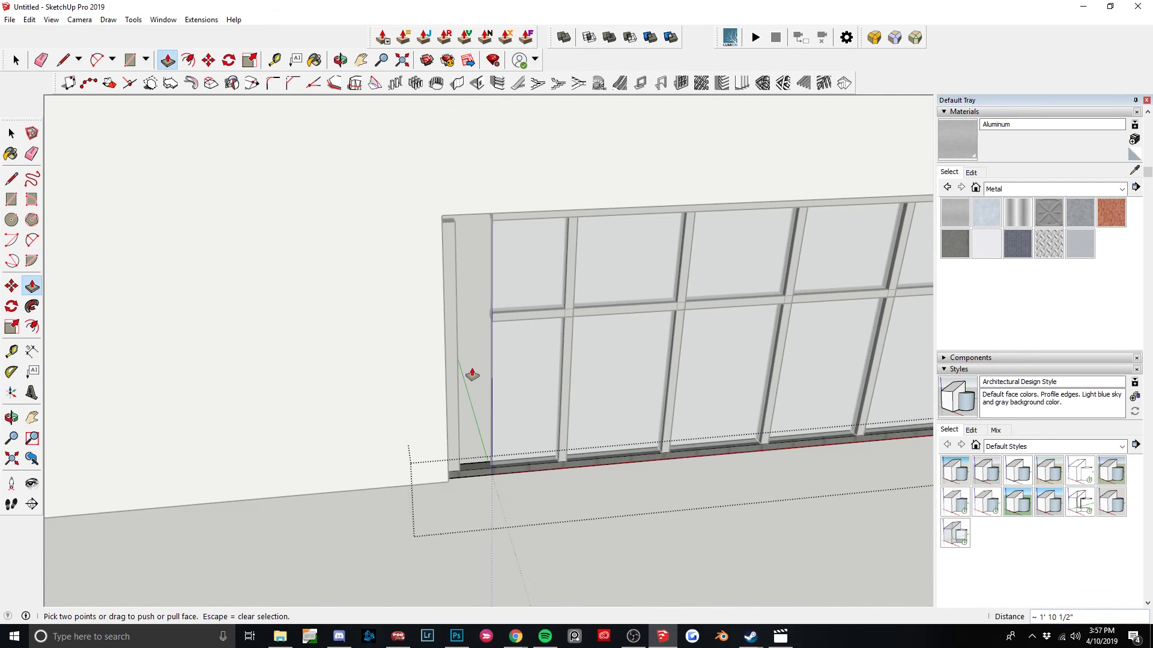
# Extend the end of the middle horizontal rail until it meets the copied end post.
pyautogui.press('space')
pyautogui.scroll(6, 546, 344)
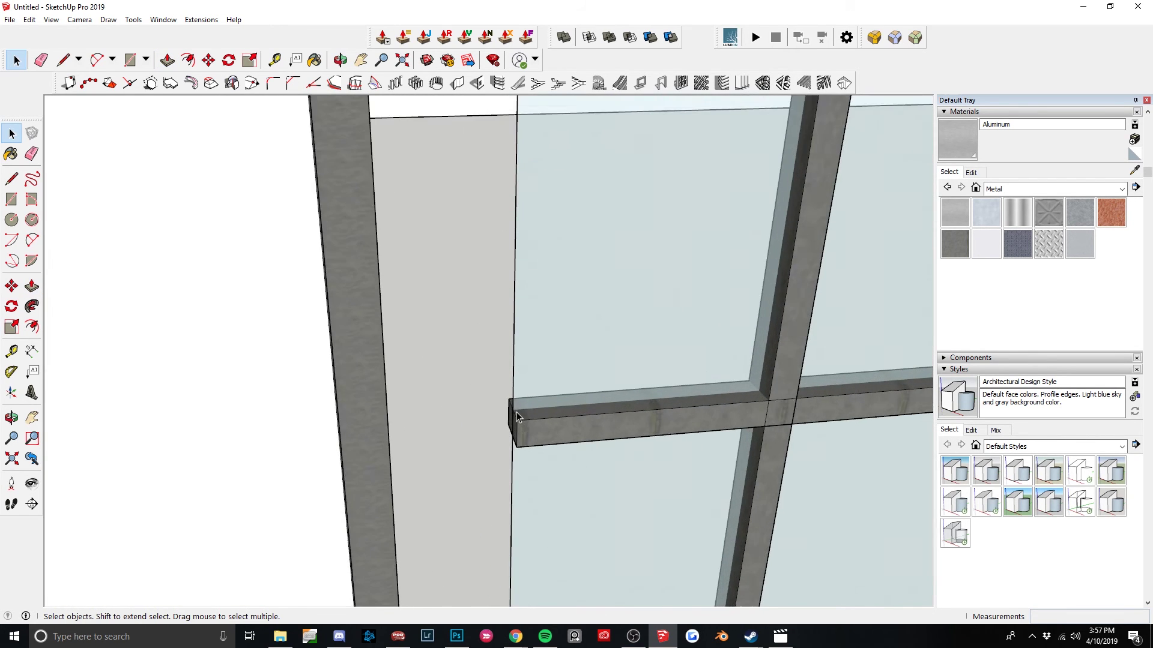
pyautogui.scroll(3, 525, 420)
pyautogui.click(526, 423)
pyautogui.doubleClick(521, 427)
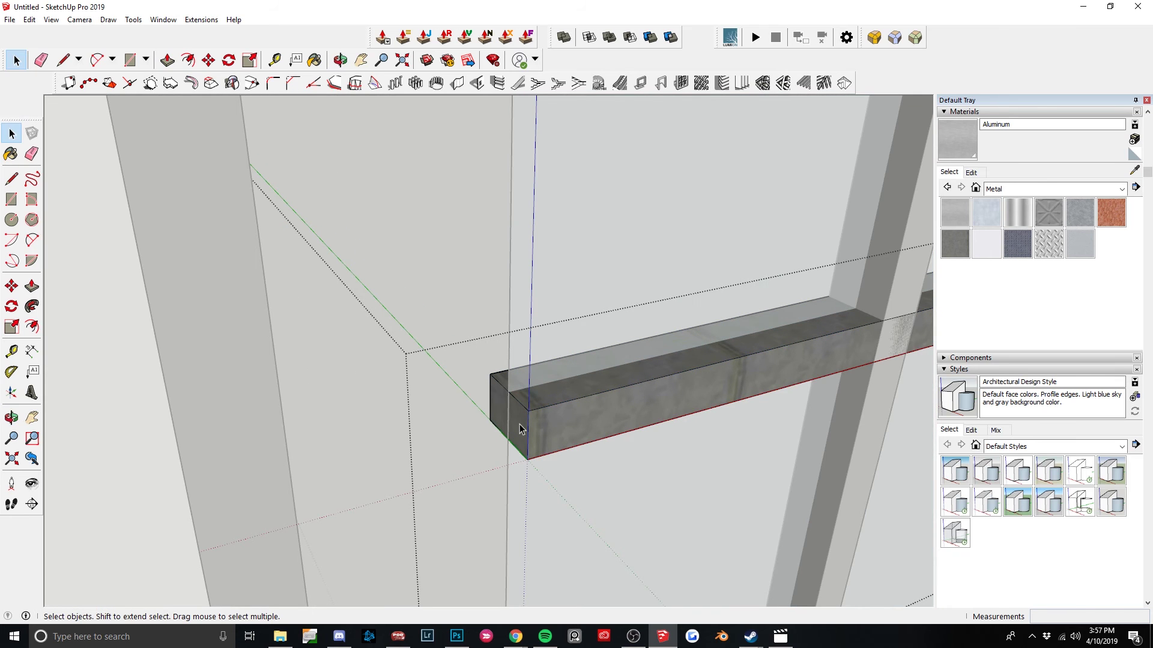
pyautogui.press('p')
pyautogui.click(518, 430)
pyautogui.scroll(-6, 288, 439)
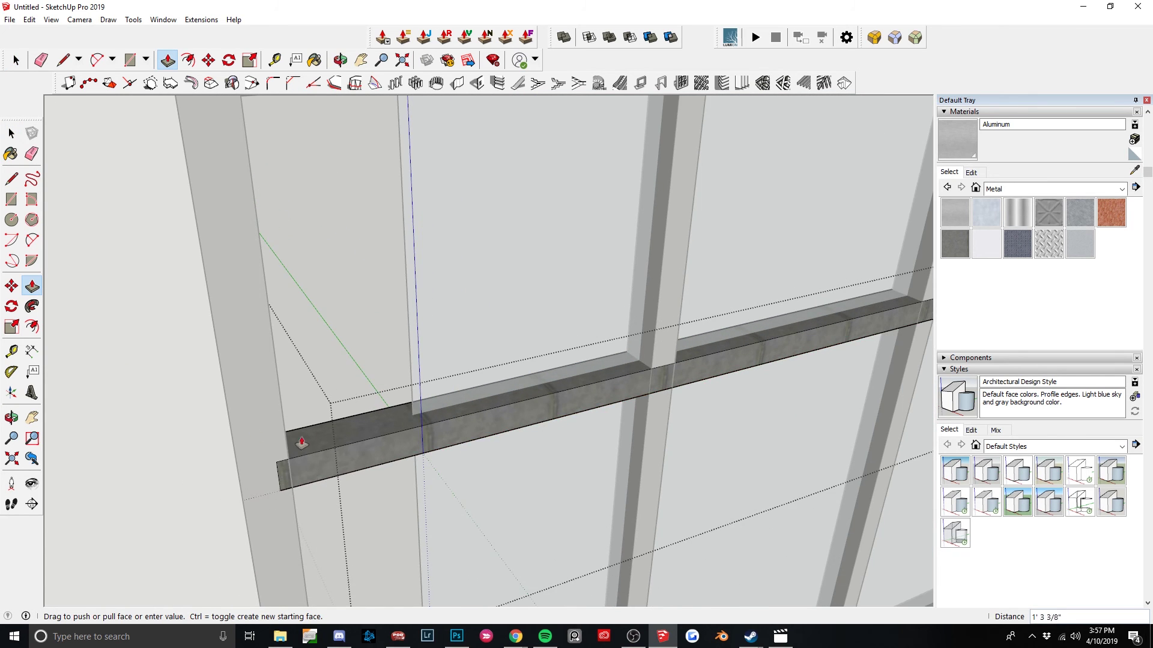
pyautogui.click(275, 258)
pyautogui.press('space')
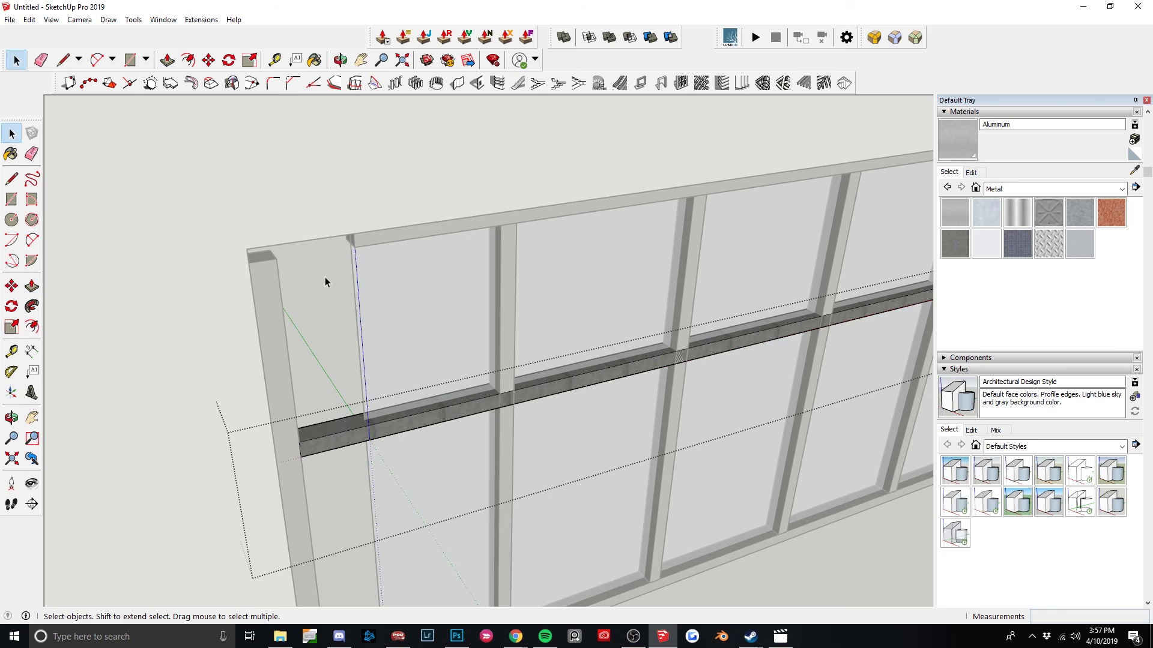
# Extend the end of the top rail across to the outer edge of the end post.
pyautogui.scroll(5, 318, 267)
pyautogui.scroll(-5, 327, 260)
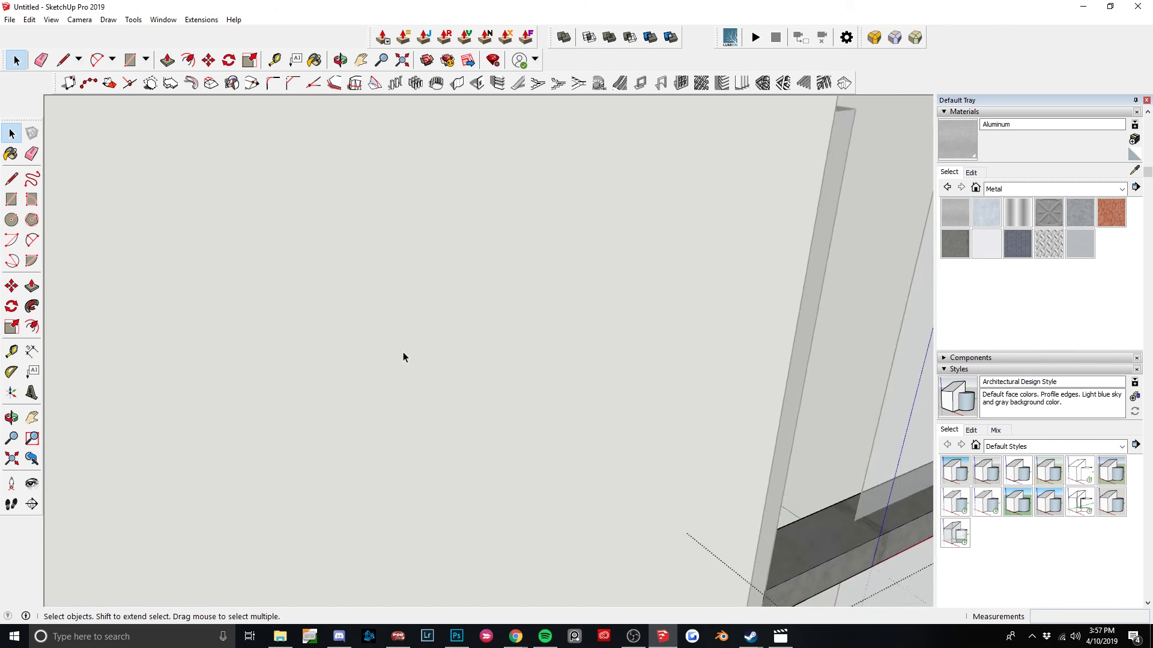
pyautogui.moveTo(404, 354); pyautogui.dragTo(600, 339, button='middle')
pyautogui.scroll(3, 743, 232)
pyautogui.click(710, 206)
pyautogui.doubleClick(709, 202)
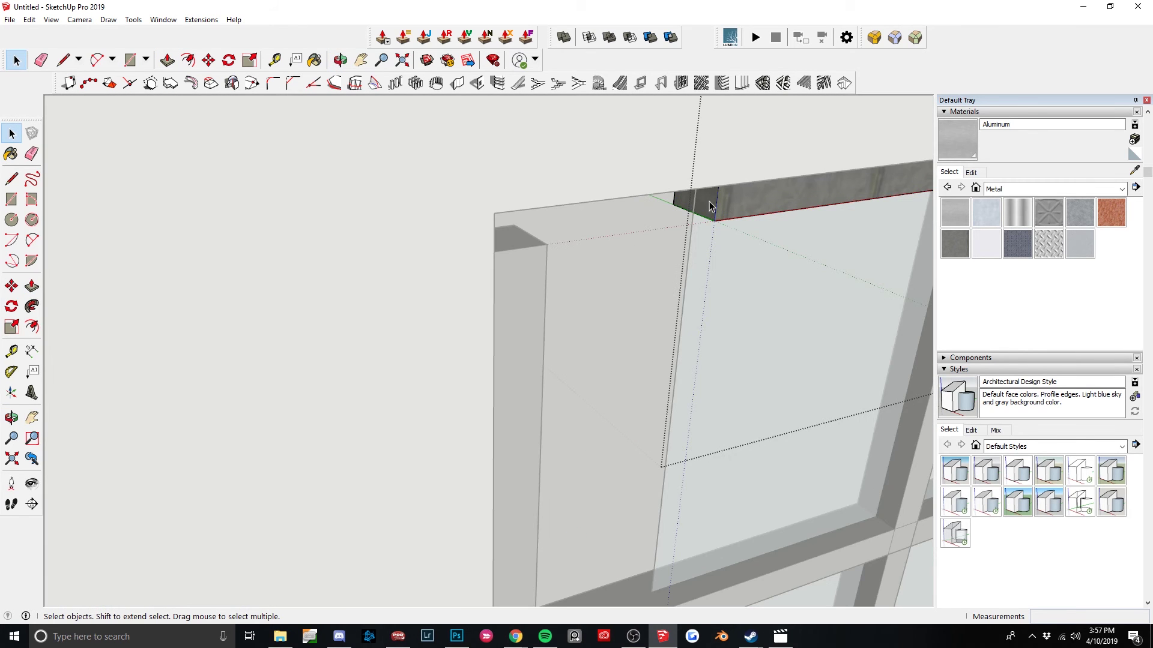
pyautogui.press('p')
pyautogui.moveTo(707, 203); pyautogui.dragTo(494, 217)
pyautogui.click(494, 217)
pyautogui.scroll(-5, 455, 318)
pyautogui.press('space')
# Stretch the glass by moving its vertical end edge about 1' 4 1/2" along the wall to the end post.
pyautogui.moveTo(671, 391); pyautogui.dragTo(429, 331, button='middle')
pyautogui.scroll(3, 388, 260)
pyautogui.moveTo(387, 264); pyautogui.dragTo(475, 337, button='middle')
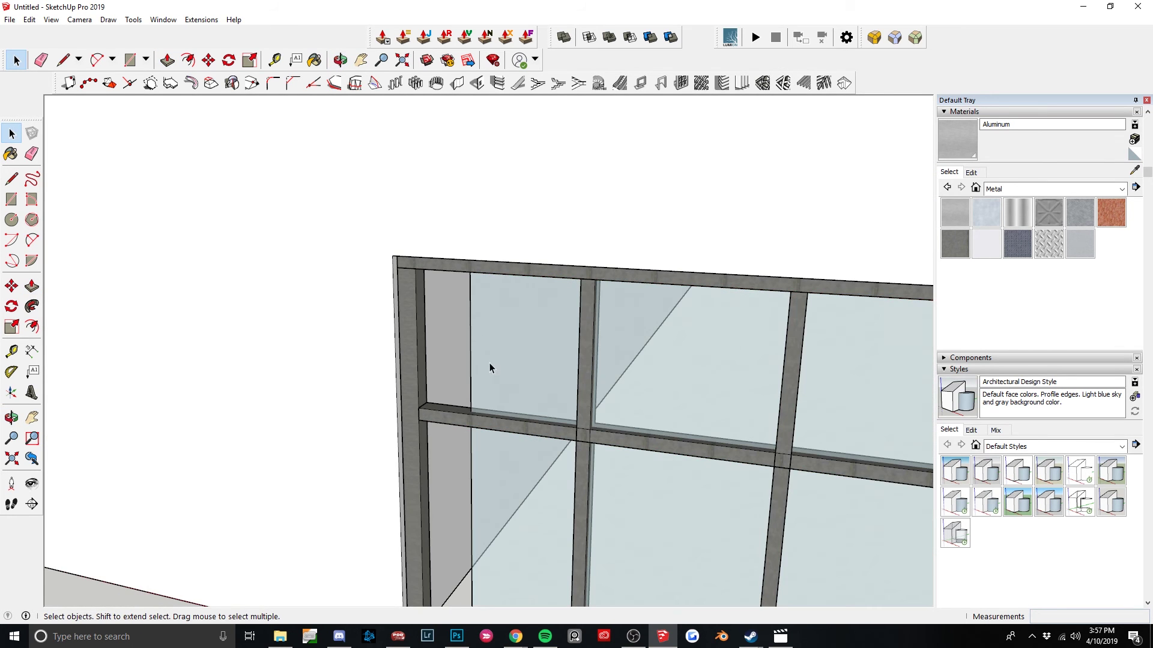
pyautogui.doubleClick(472, 341)
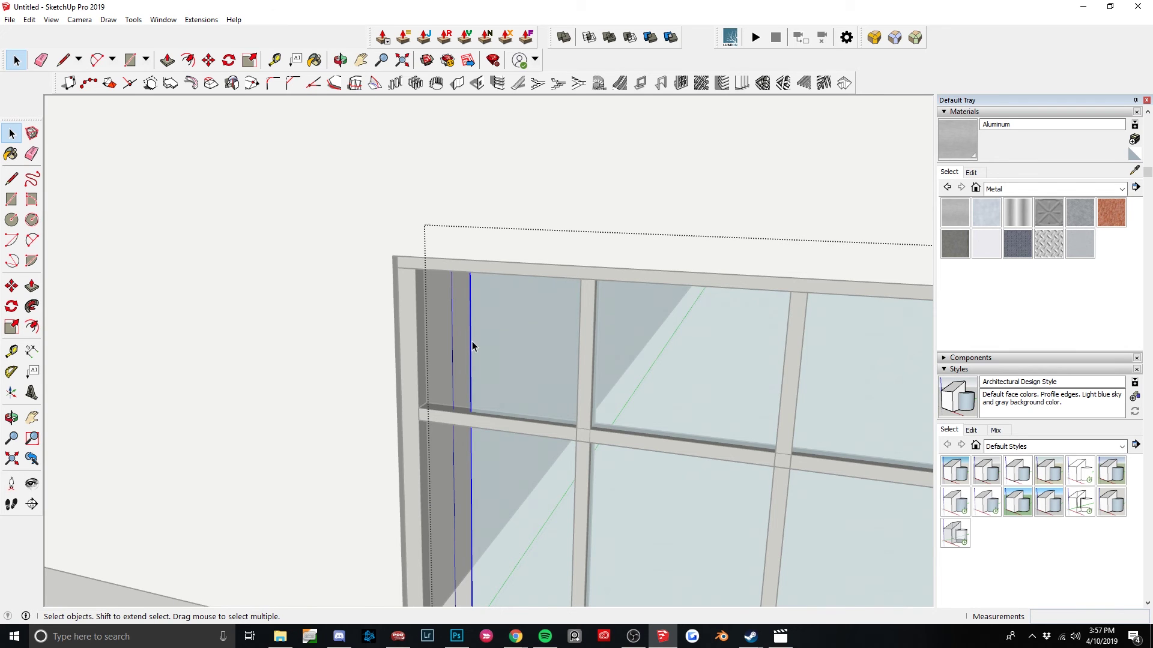
pyautogui.press('m')
pyautogui.click(470, 340)
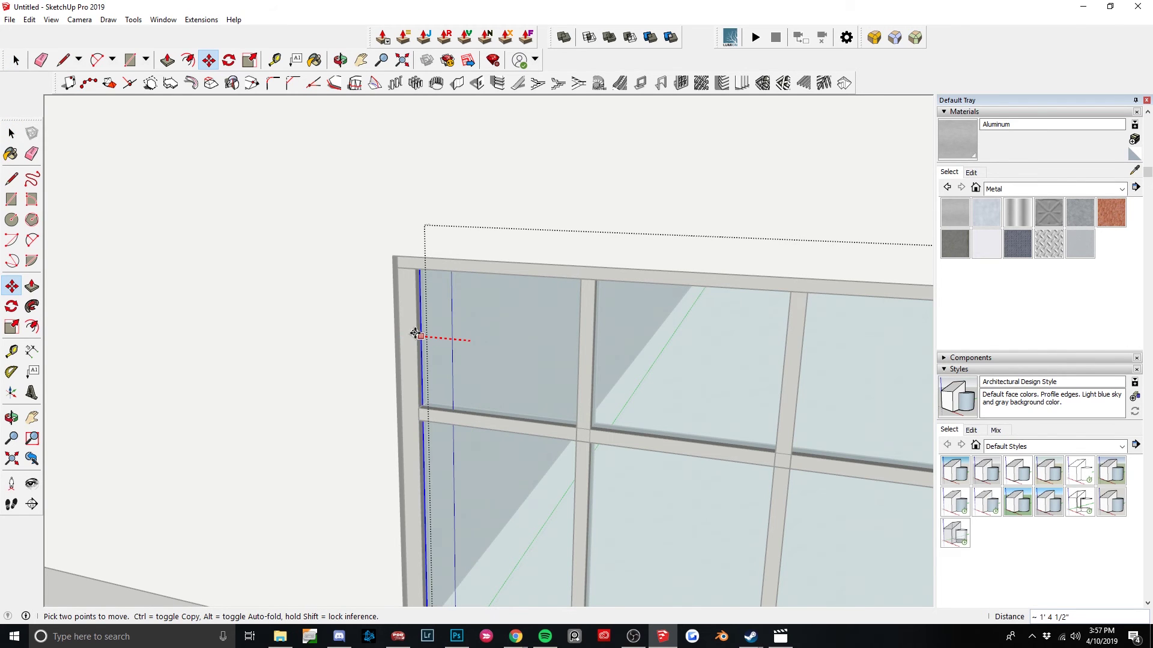
pyautogui.click(415, 334)
pyautogui.scroll(-4, 381, 338)
pyautogui.press('space')
pyautogui.click(330, 434)
# Examine the storefront on both sides of the building corner and around the double doors.
pyautogui.scroll(-4, 260, 449)
pyautogui.moveTo(500, 325)
pyautogui.mouseDown(button='middle')
pyautogui.moveTo(520, 319)
pyautogui.moveTo(484, 317)
pyautogui.mouseUp(button='middle')
pyautogui.scroll(-1, 484, 318)
pyautogui.scroll(-3, 622, 382)
pyautogui.moveTo(622, 382); pyautogui.dragTo(515, 327, button='middle')
pyautogui.scroll(3, 660, 399)
pyautogui.moveTo(675, 354); pyautogui.dragTo(679, 330, button='middle')
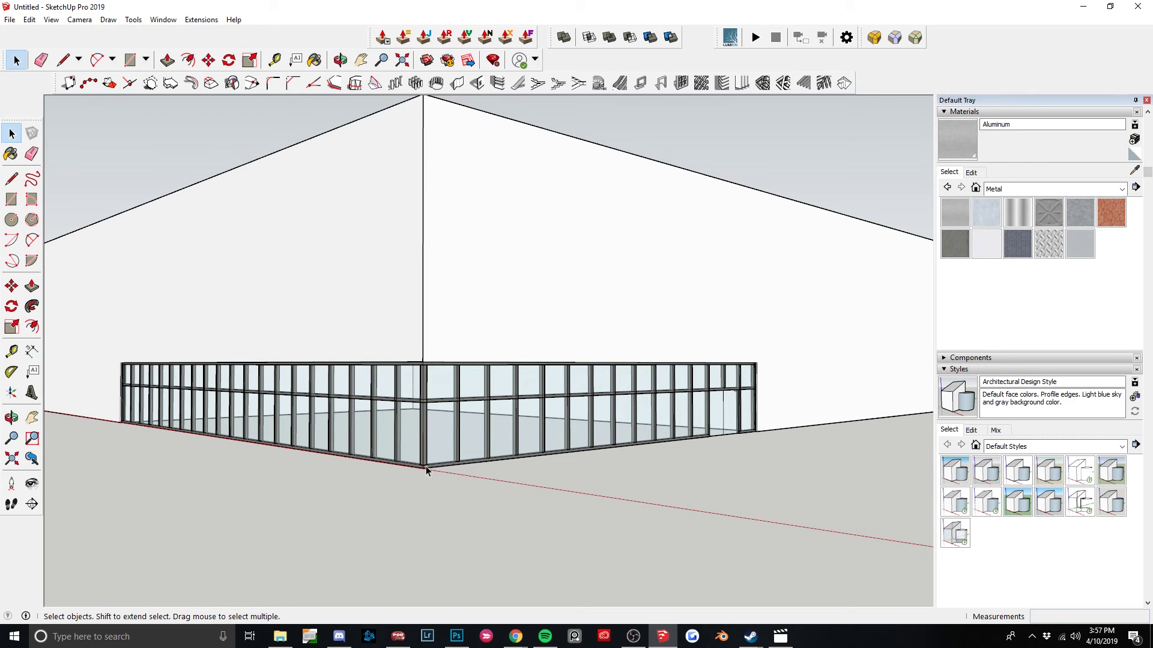
pyautogui.moveTo(813, 355); pyautogui.dragTo(711, 454, button='middle')
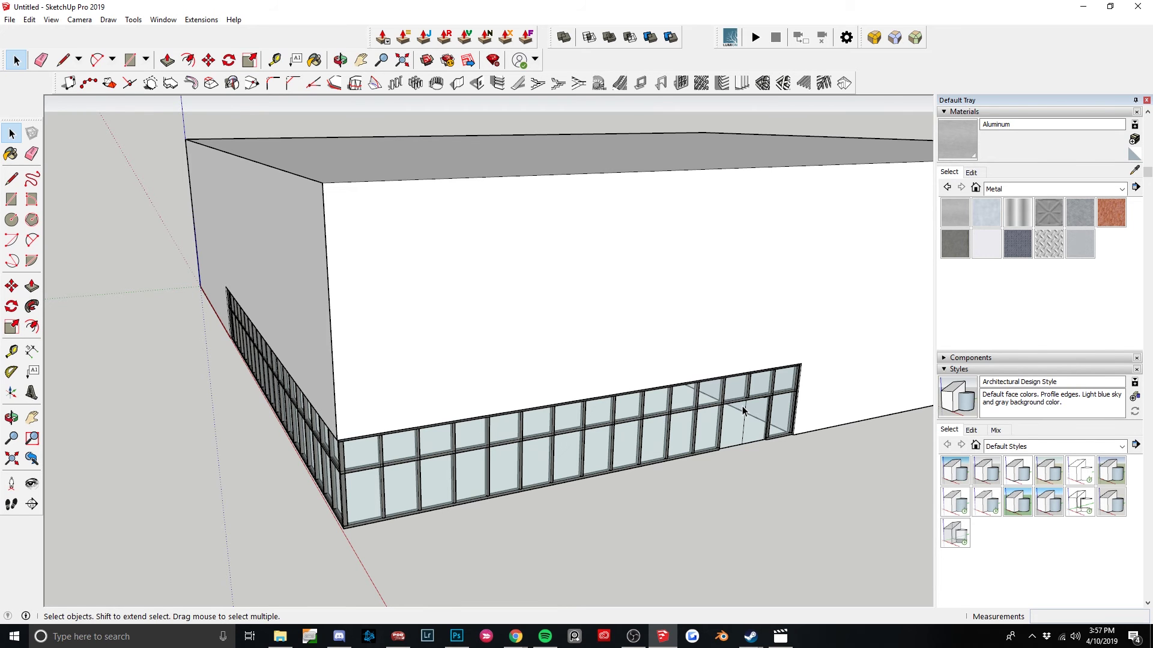
pyautogui.scroll(5, 766, 426)
pyautogui.moveTo(776, 413); pyautogui.dragTo(630, 387, button='middle')
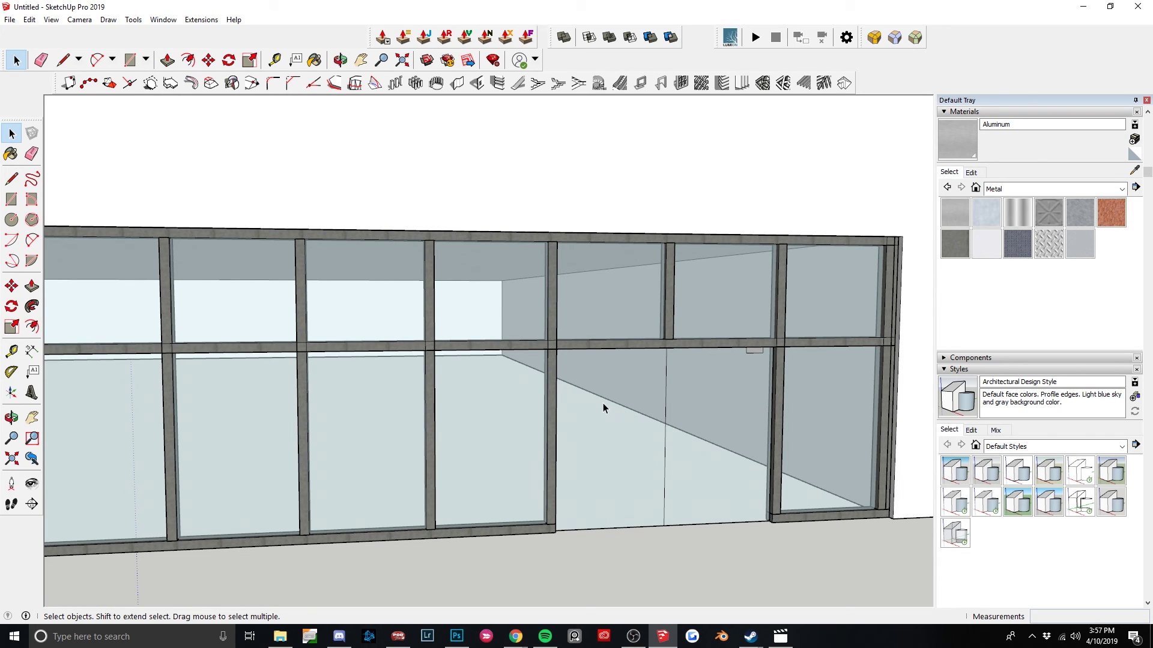
pyautogui.scroll(-4, 603, 402)
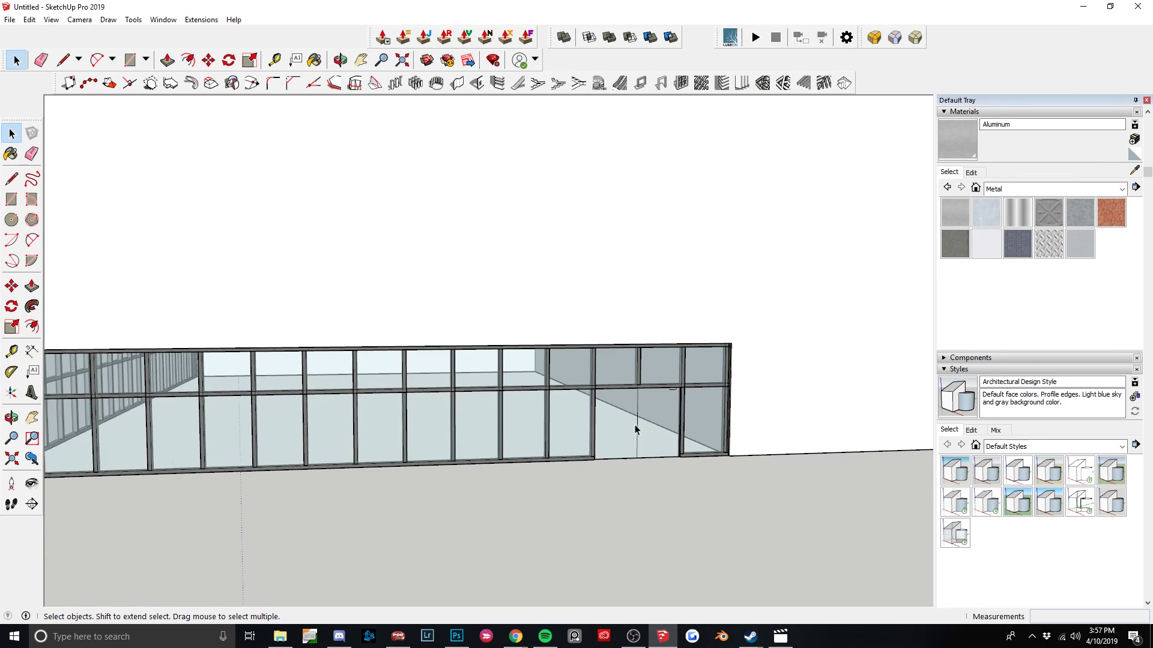
pyautogui.scroll(2, 635, 424)
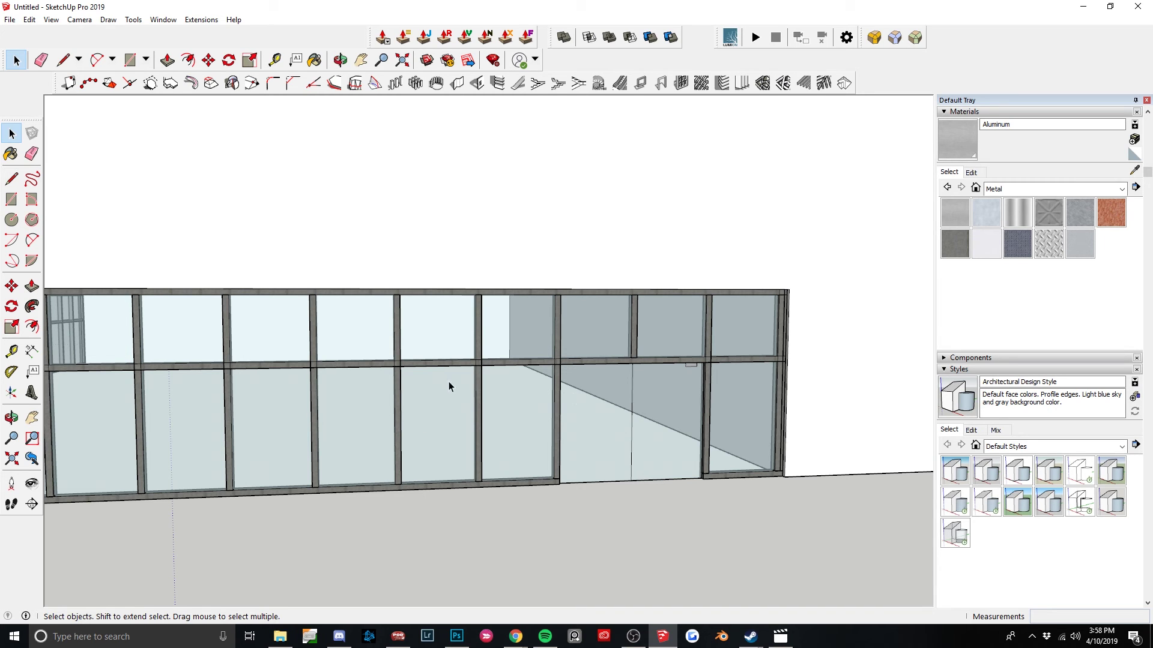
pyautogui.scroll(-2, 514, 348)
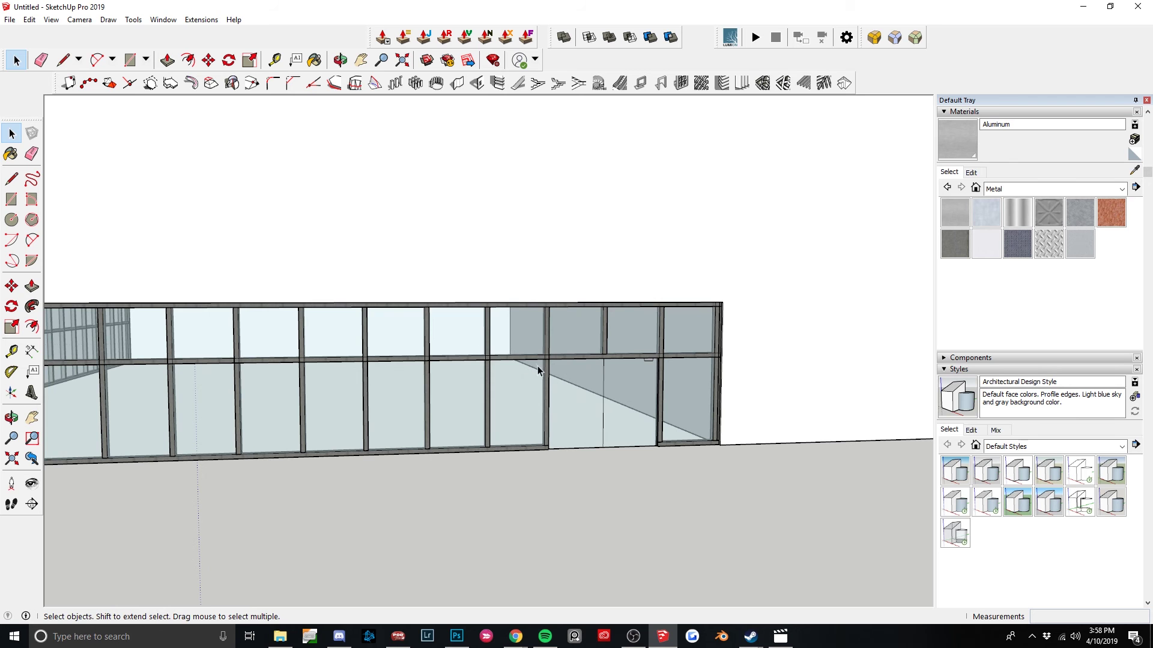
pyautogui.moveTo(435, 377); pyautogui.dragTo(700, 412, button='middle')
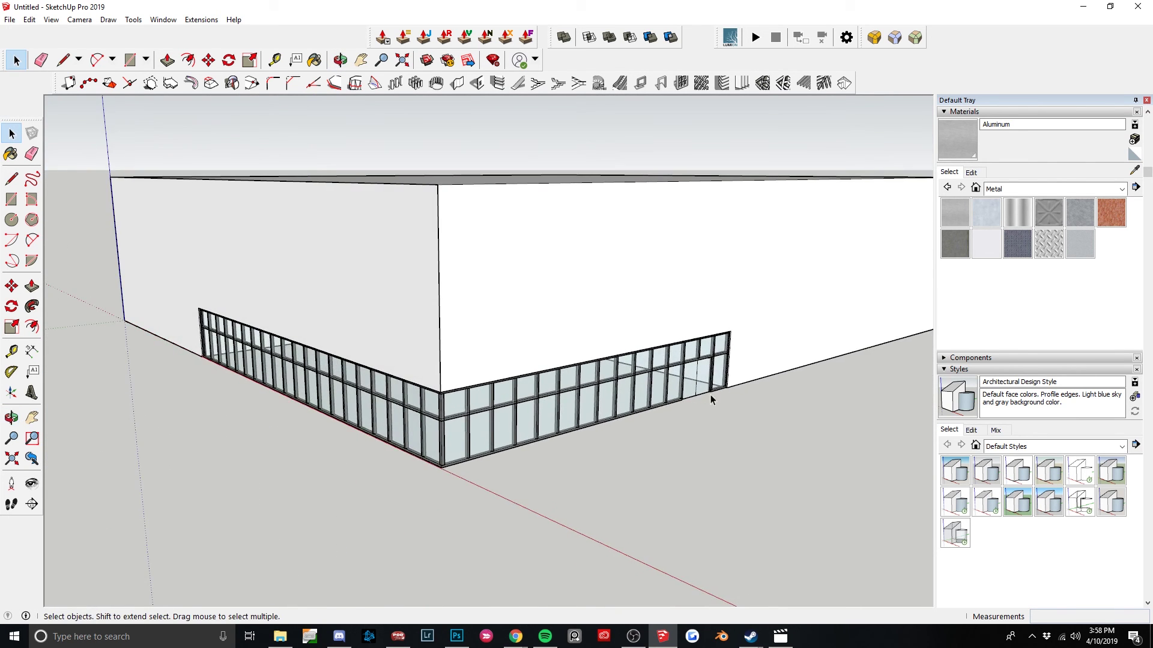
pyautogui.scroll(6, 711, 394)
pyautogui.moveTo(640, 353); pyautogui.dragTo(600, 375, button='middle')
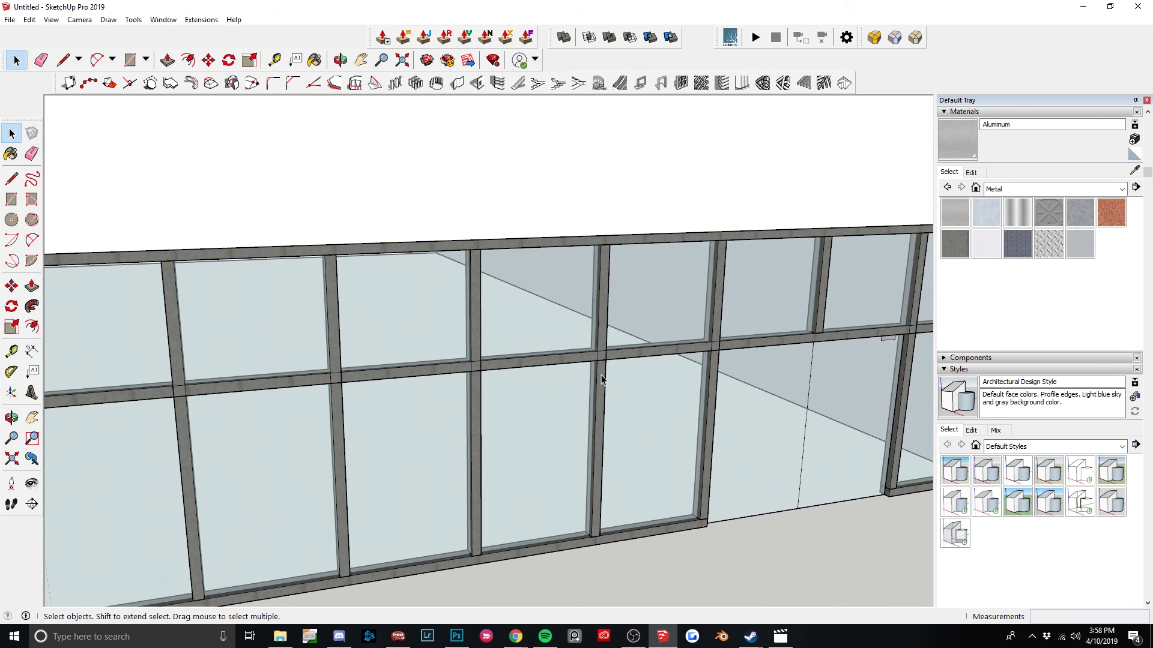
pyautogui.scroll(-5, 593, 383)
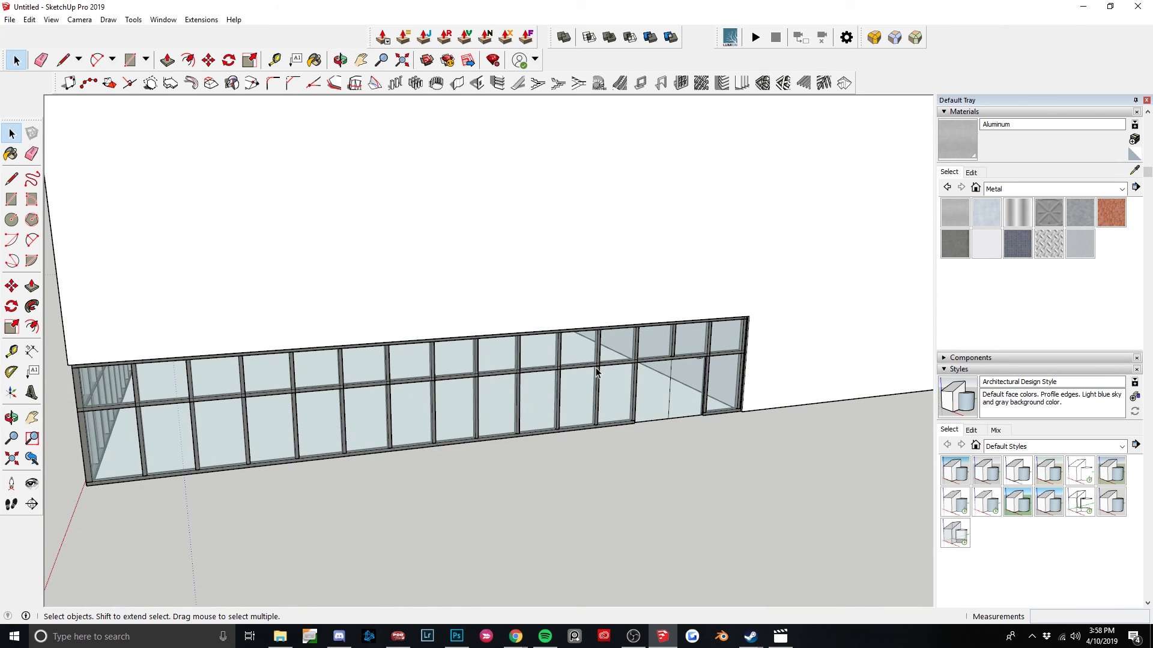
pyautogui.scroll(-5, 642, 363)
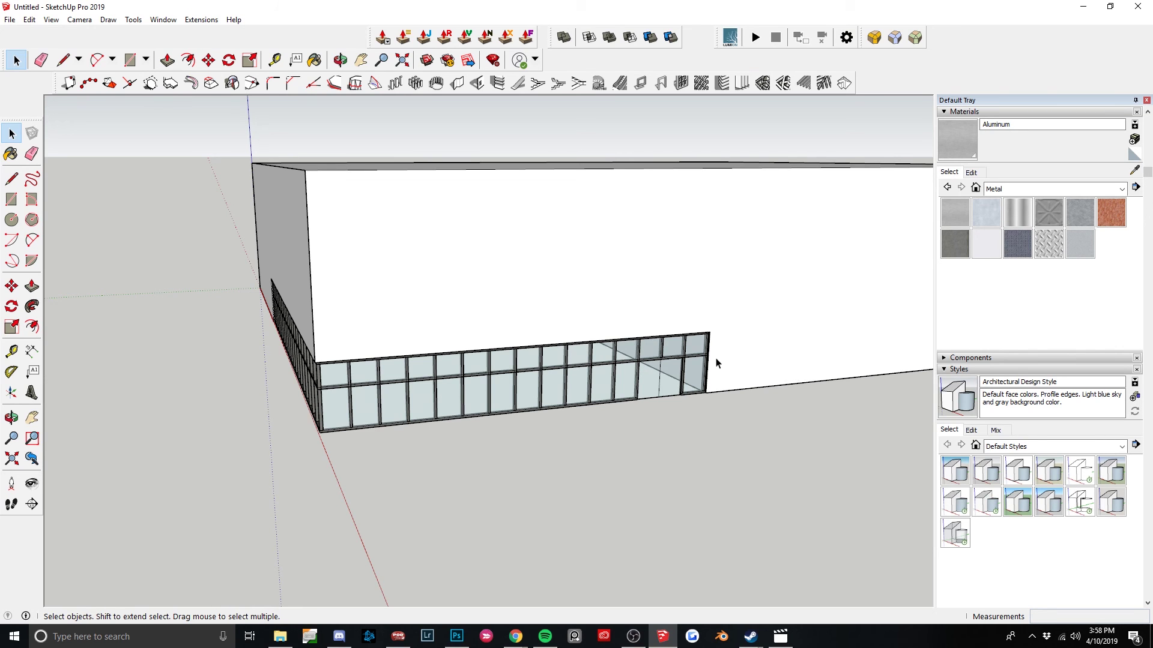
# Delete the glass leaf farther from the end post from the double-door group.
pyautogui.scroll(8, 695, 362)
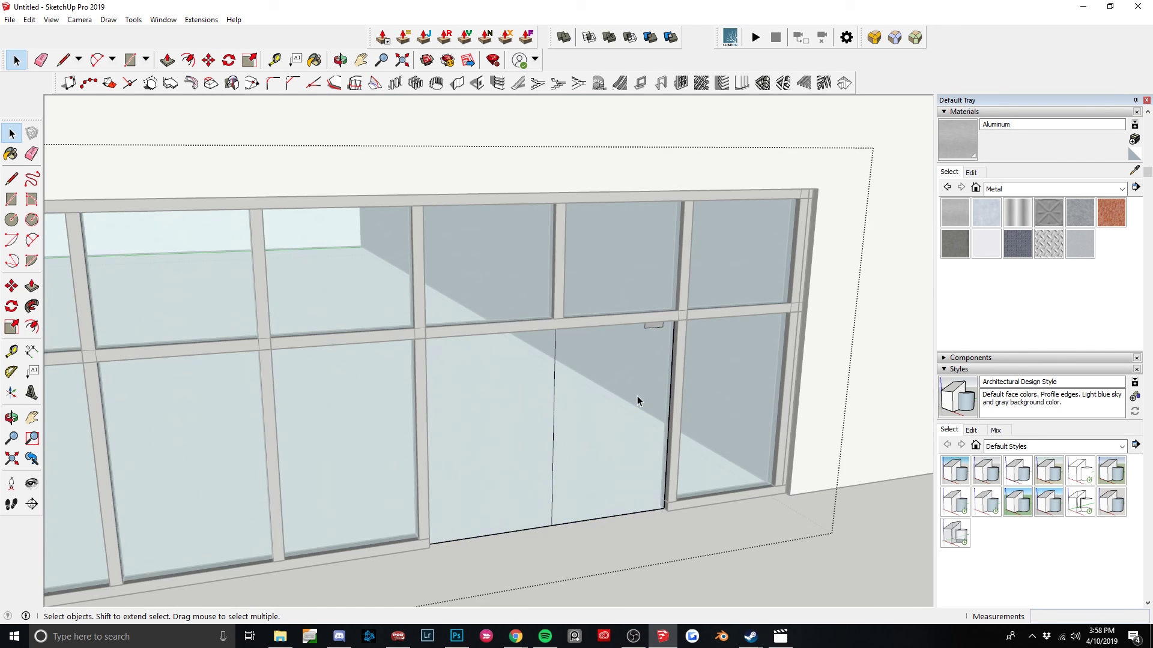
pyautogui.click(638, 401)
pyautogui.scroll(-4, 600, 395)
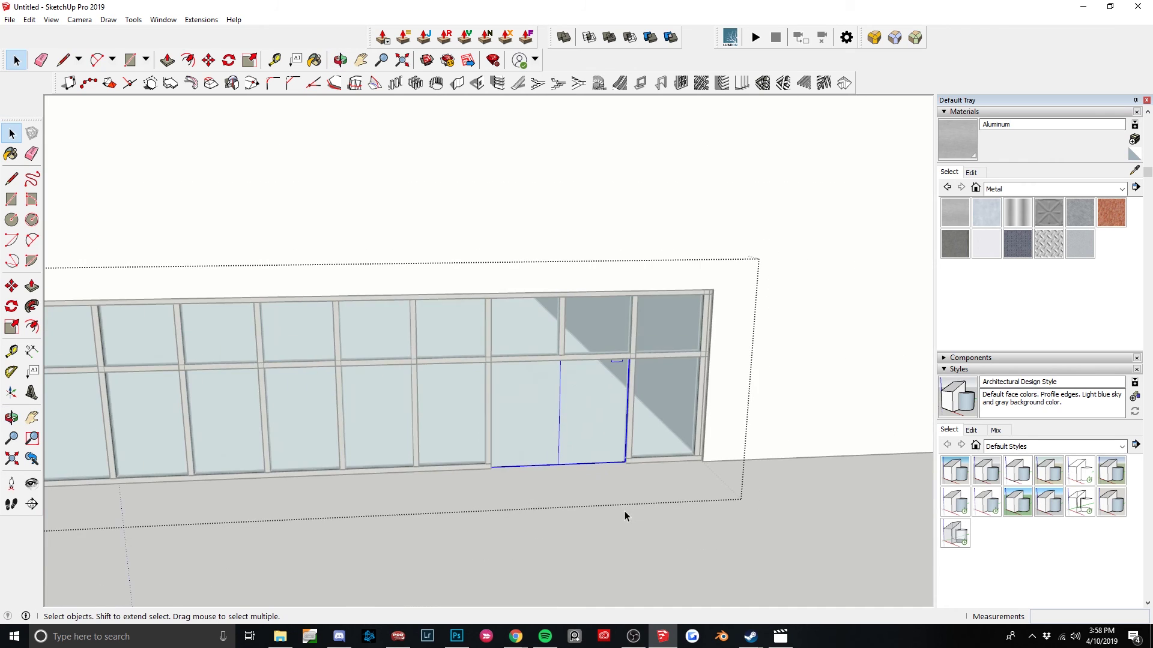
pyautogui.click(625, 511)
pyautogui.scroll(4, 591, 394)
pyautogui.doubleClick(614, 394)
pyautogui.doubleClick(614, 394)
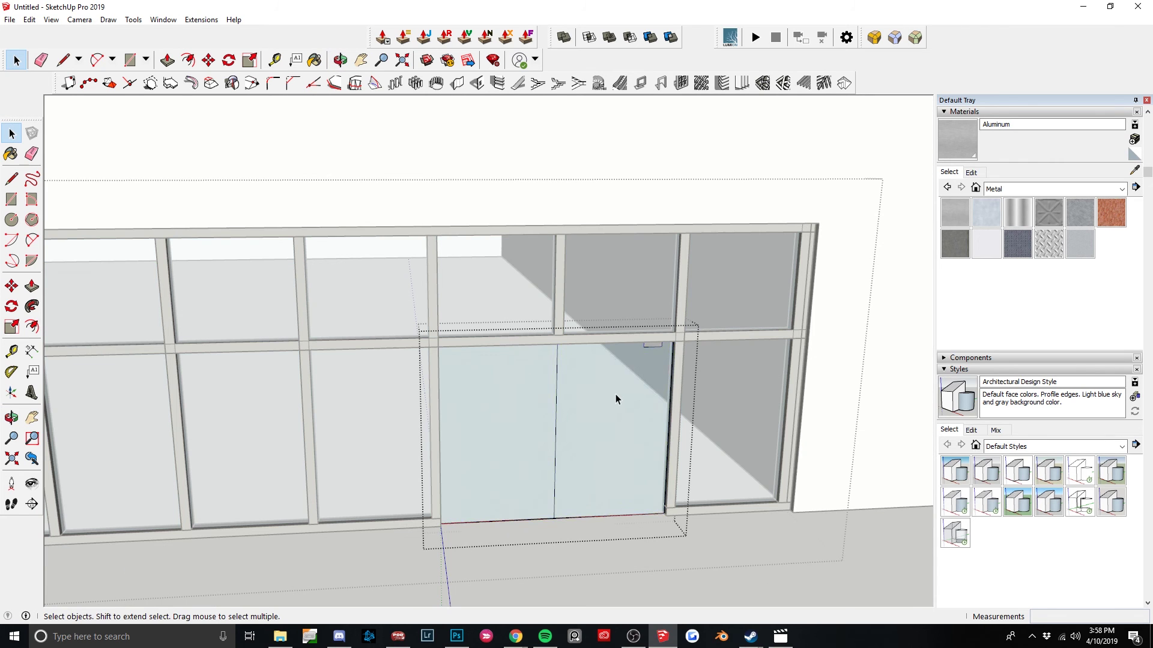
pyautogui.click(615, 394)
pyautogui.moveTo(515, 532); pyautogui.dragTo(349, 293)
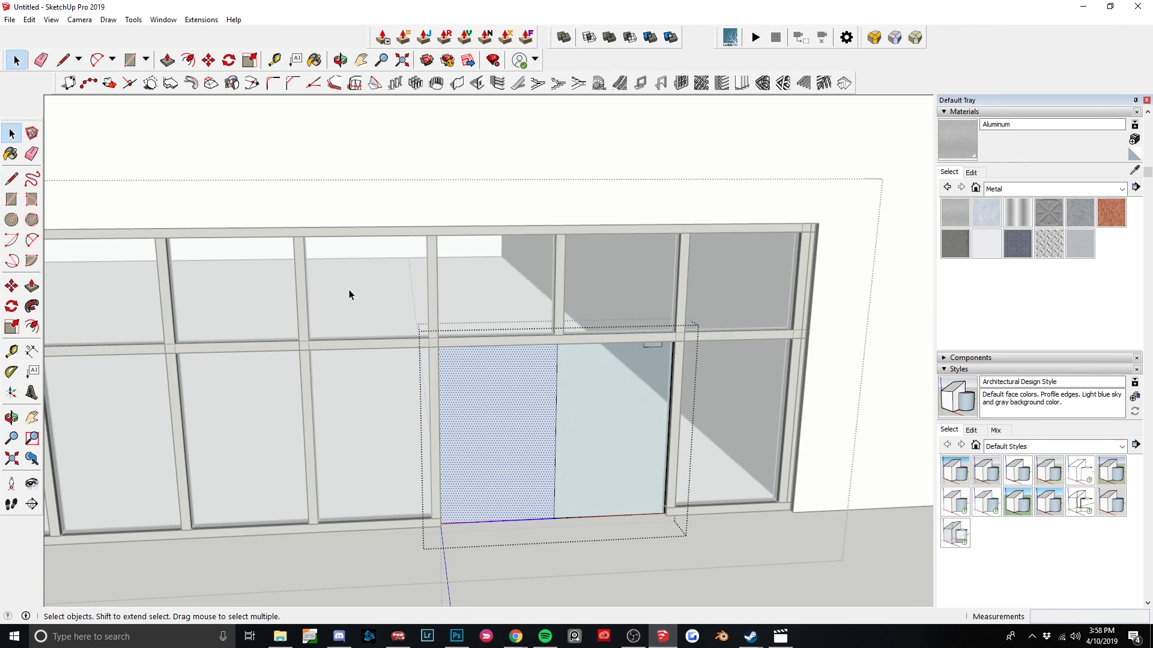
pyautogui.press('Delete')
pyautogui.press('Escape')
# Rotate the remaining door leaf open by about 30 degrees around its bottom corner at the mullion near the end post.
pyautogui.click(607, 437)
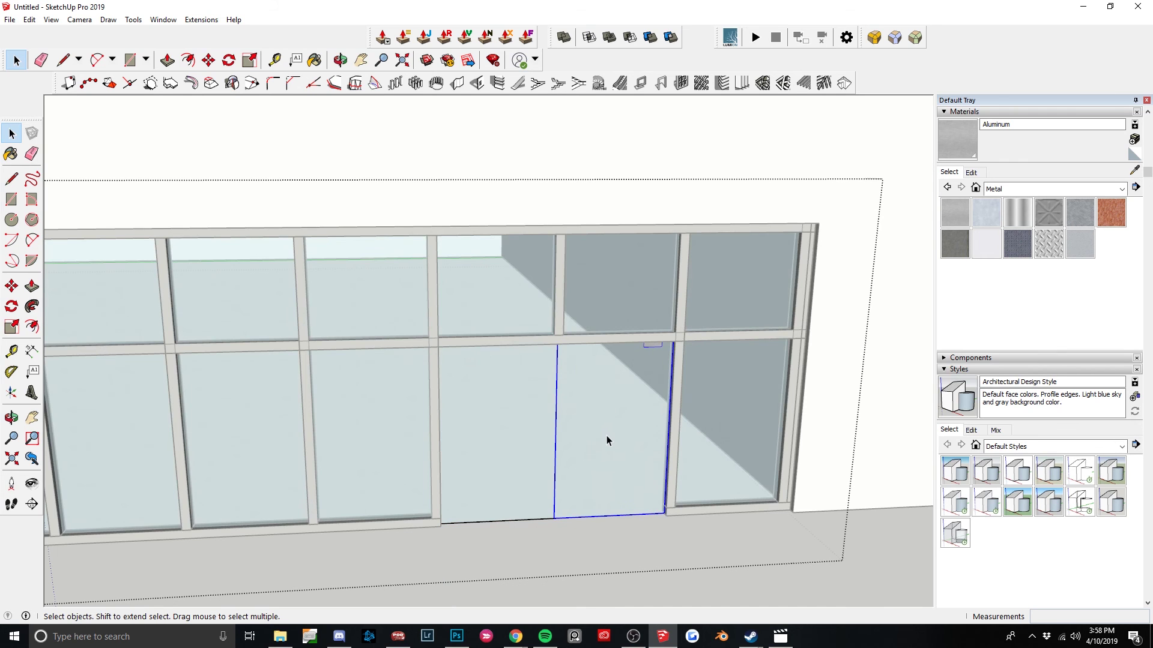
pyautogui.press('q')
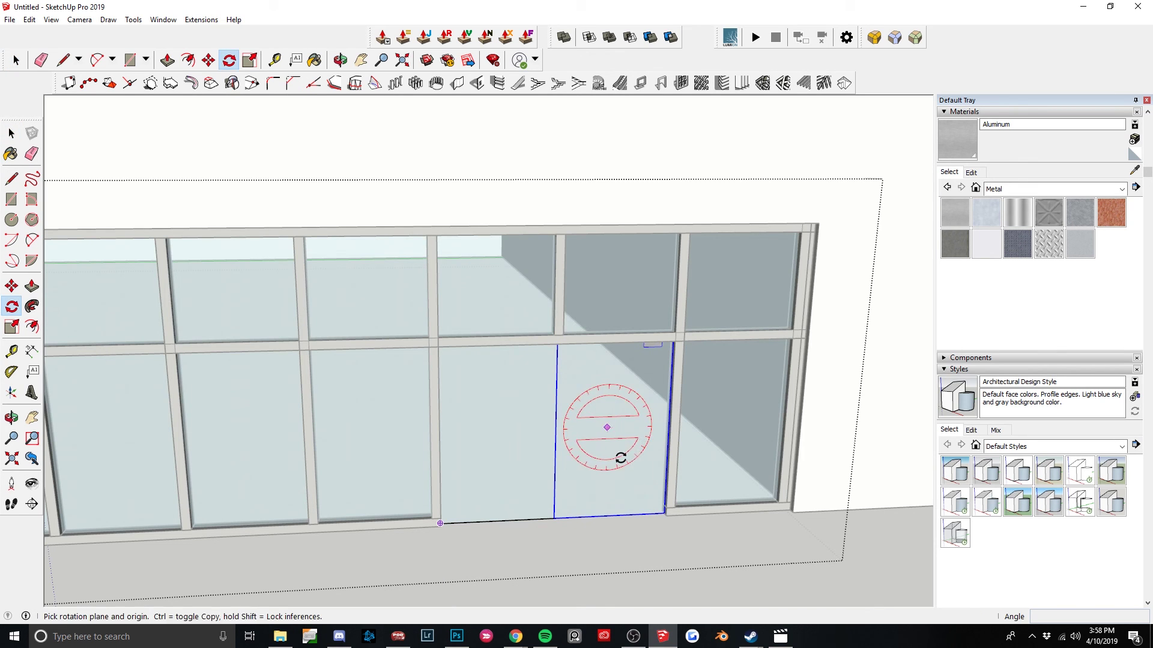
pyautogui.scroll(4, 624, 475)
pyautogui.scroll(2, 639, 468)
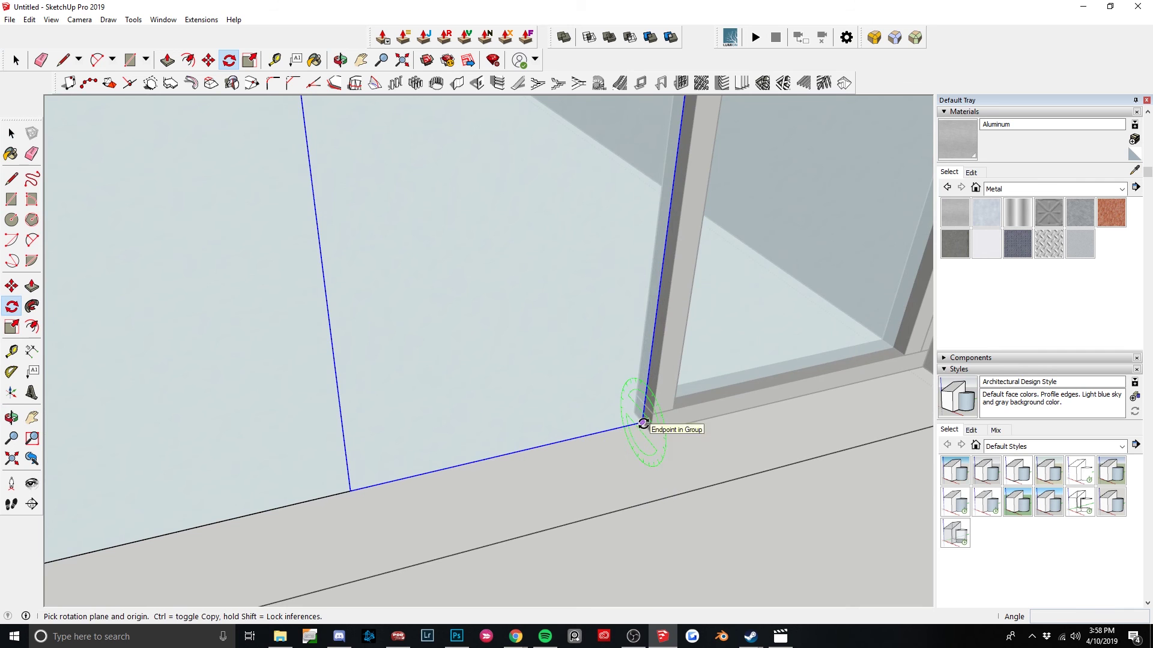
pyautogui.click(642, 422)
pyautogui.click(650, 433)
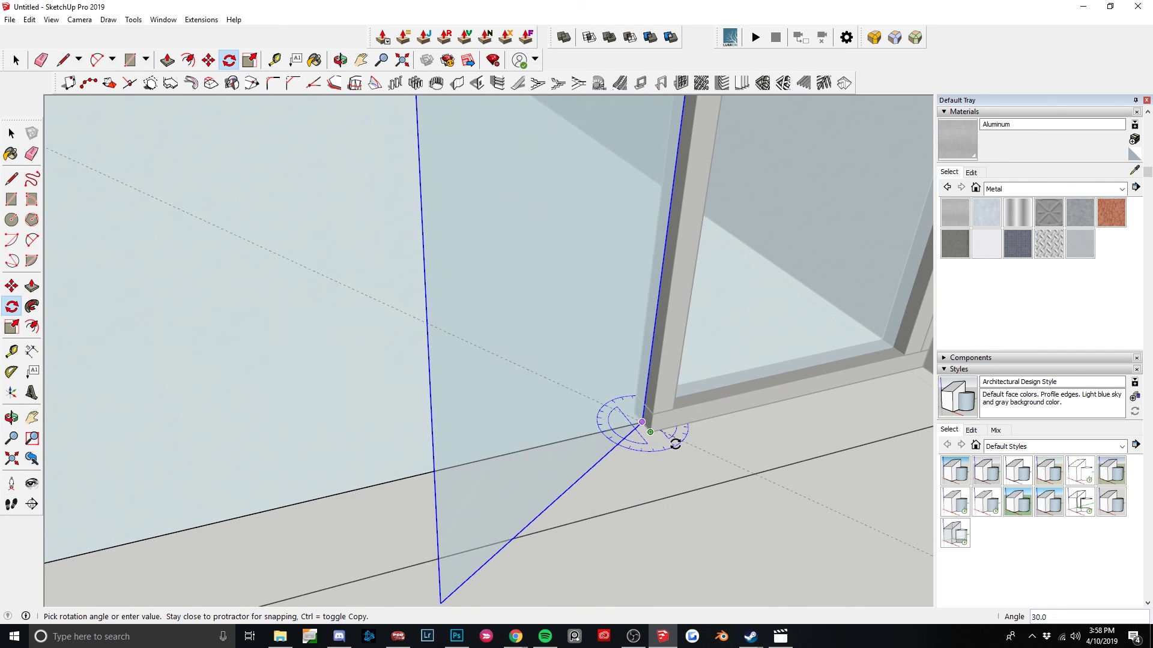
pyautogui.click(675, 445)
pyautogui.scroll(-6, 637, 405)
pyautogui.press('space')
pyautogui.moveTo(666, 422); pyautogui.dragTo(735, 415, button='middle')
pyautogui.click(769, 528)
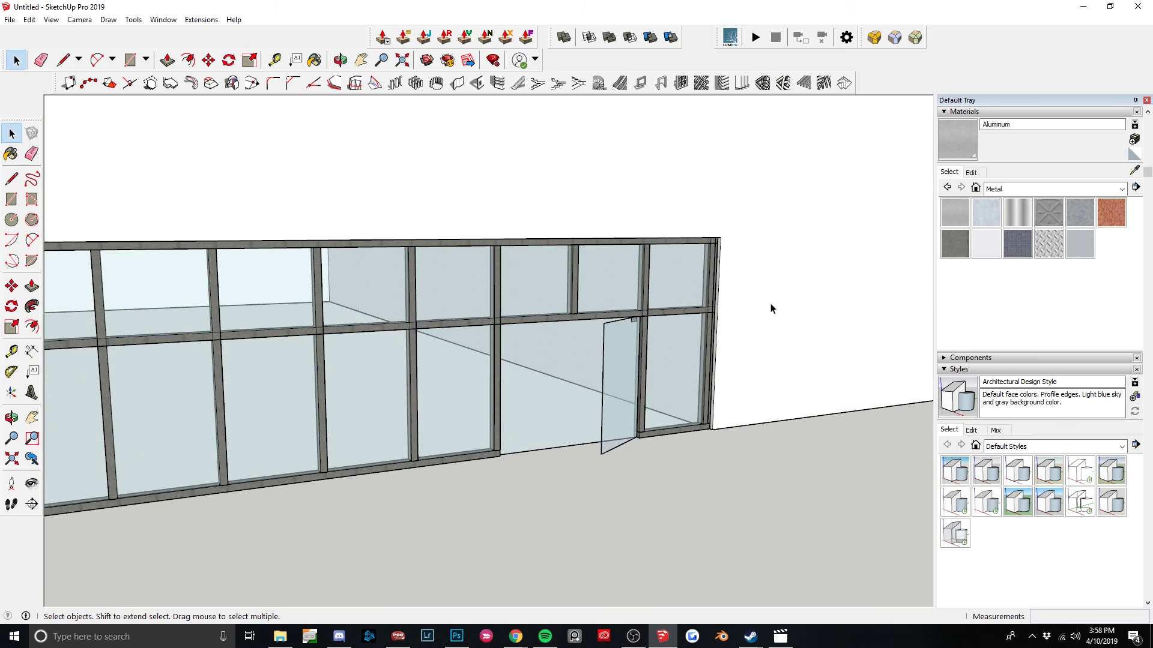
# Undo the rotation of the door leaf so that it closes again.
pyautogui.press('b')
pyautogui.press('space')
pyautogui.hotkey('ctrl', 'z')
pyautogui.hotkey('ctrl', 'z')
pyautogui.hotkey('ctrl', 'z')
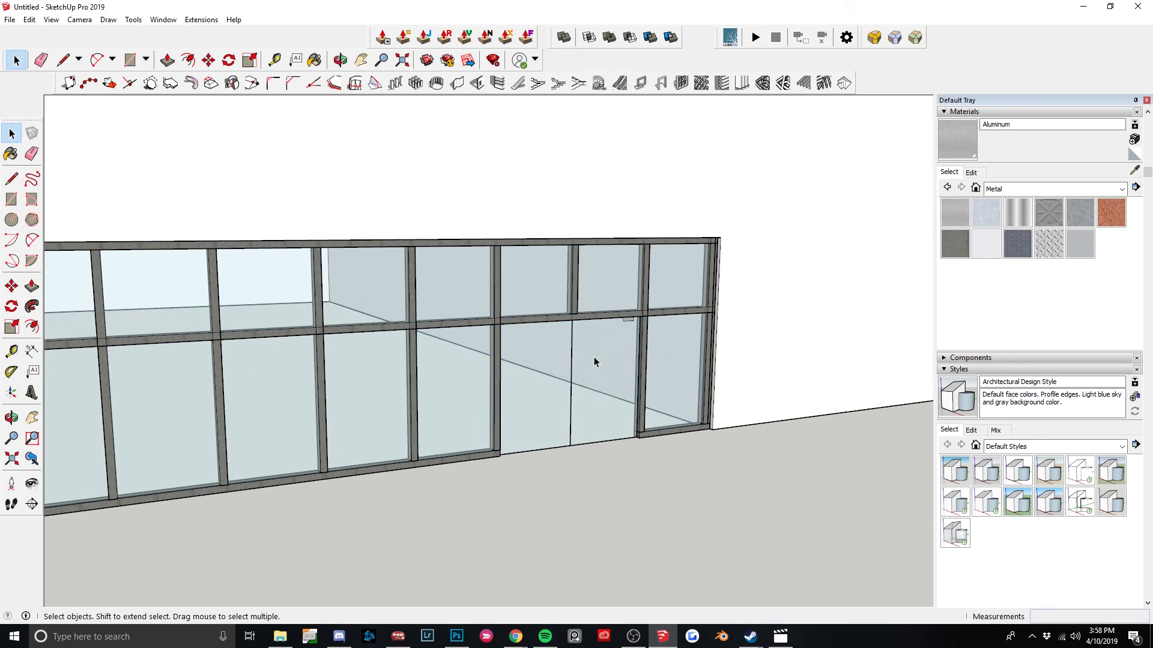
# Convert the remaining door leaf into a component with the default settings.
pyautogui.rightClick(601, 357)
pyautogui.click(645, 417)
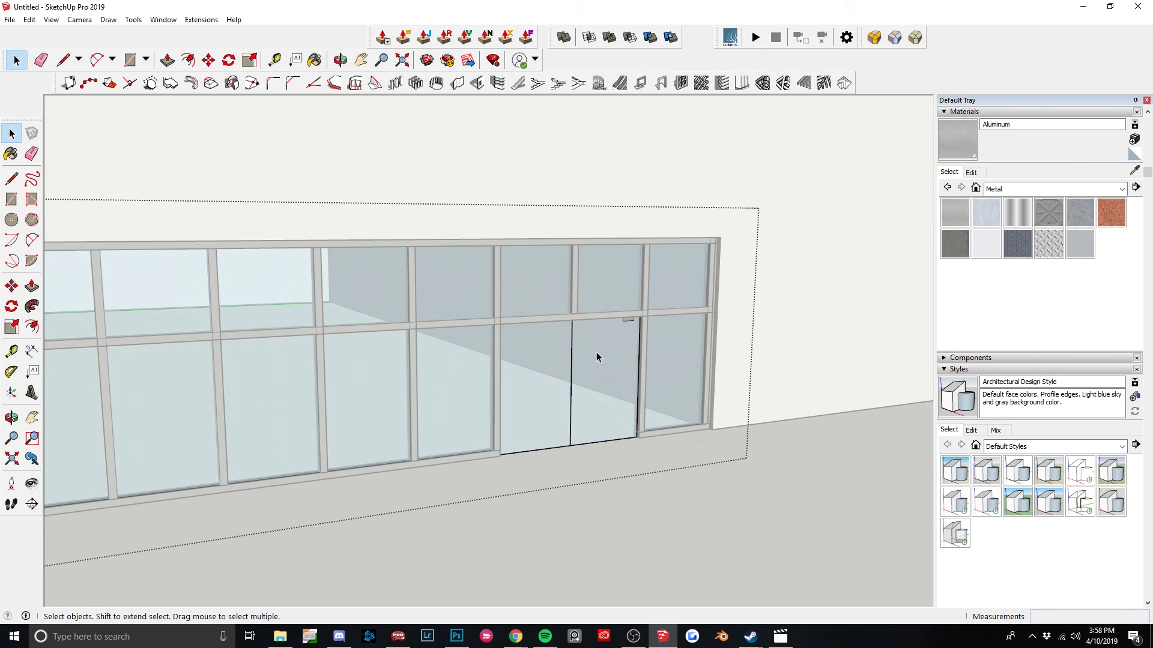
pyautogui.rightClick(596, 352)
pyautogui.click(682, 439)
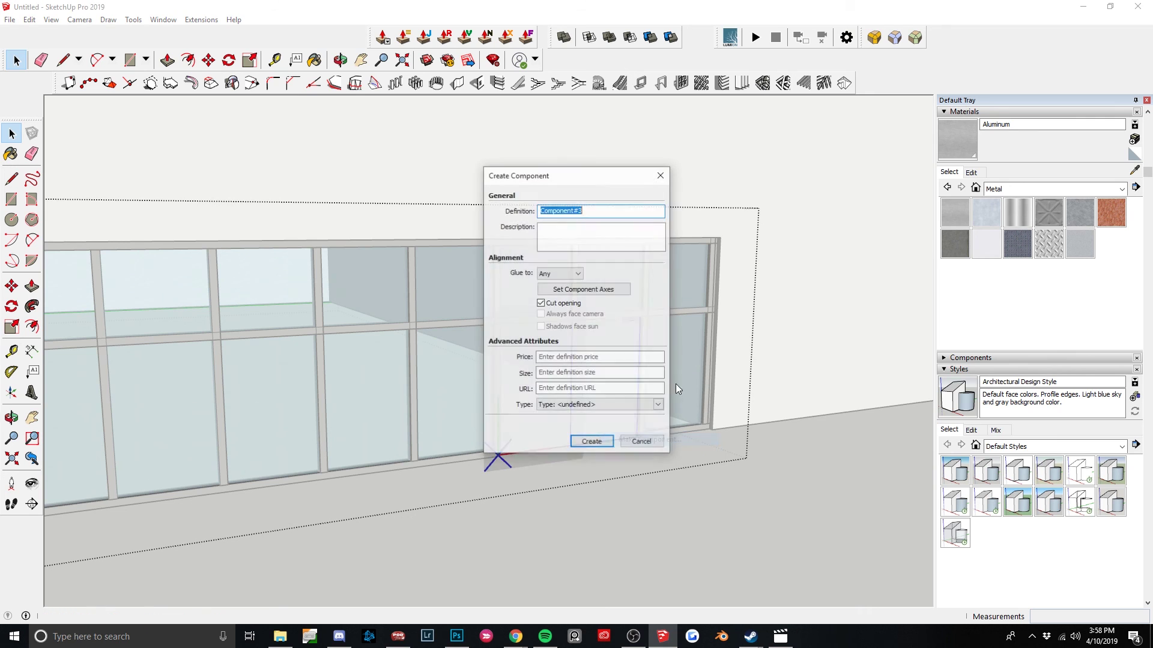
pyautogui.click(589, 440)
# Copy the door component a short distance along the opening toward its empty half.
pyautogui.scroll(3, 599, 432)
pyautogui.press('m')
pyautogui.scroll(2, 581, 438)
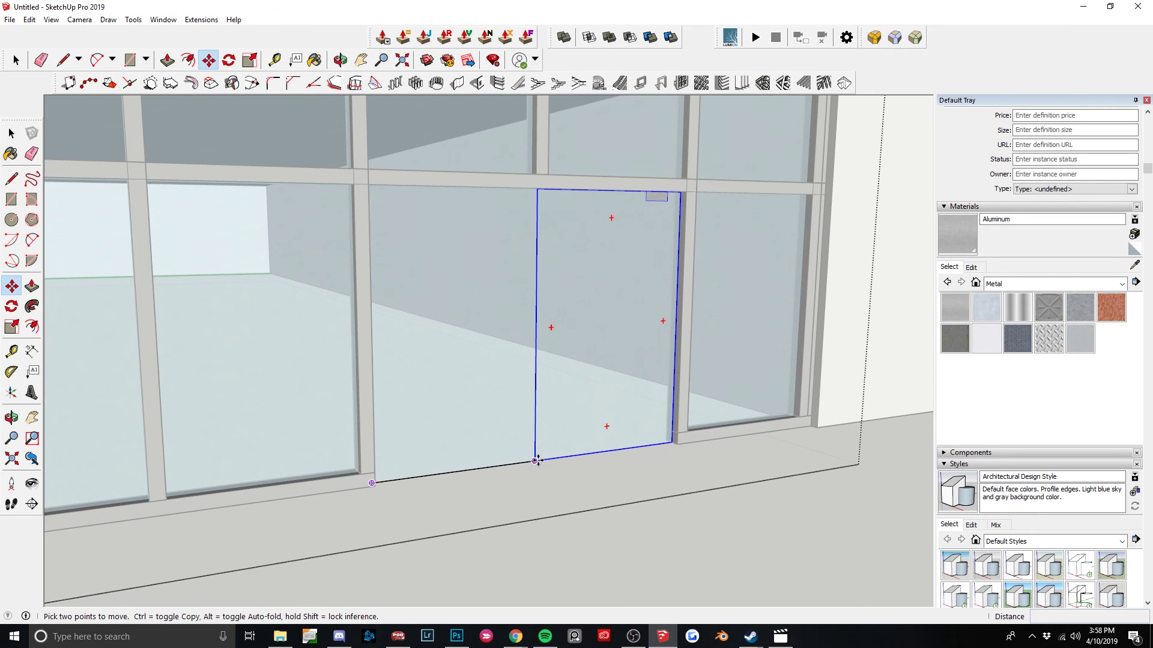
pyautogui.click(536, 460)
pyautogui.click(516, 461)
pyautogui.press('space')
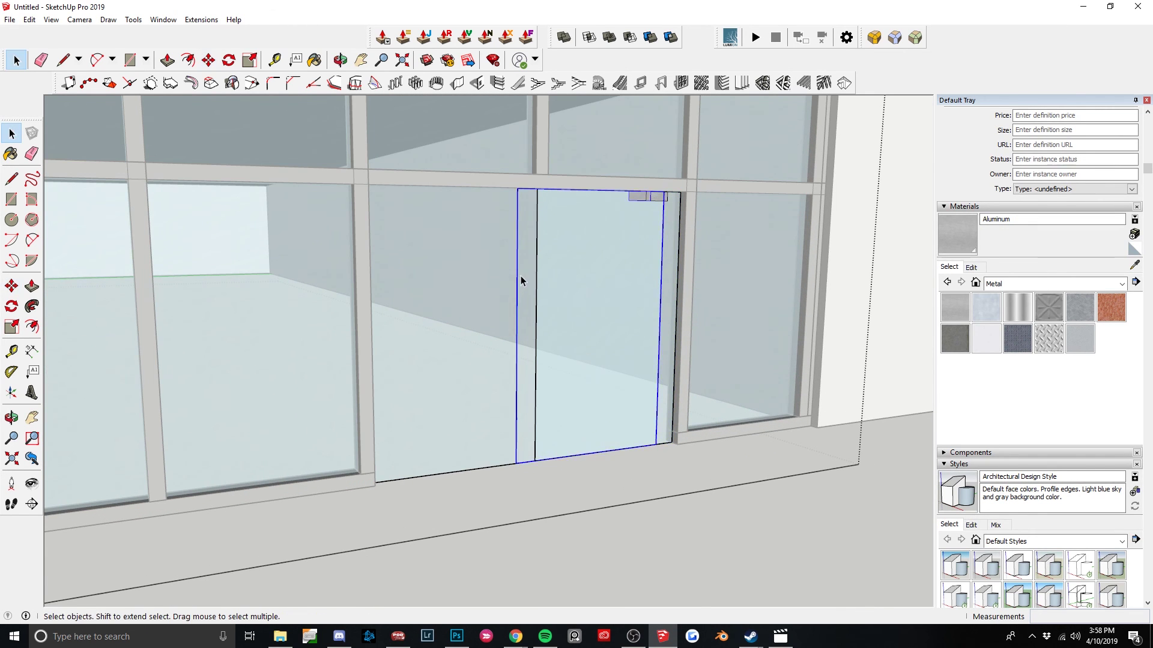
# Flip the copied door along its red axis and move it about 3' 10 5/16" into the empty half of the opening.
pyautogui.rightClick(520, 277)
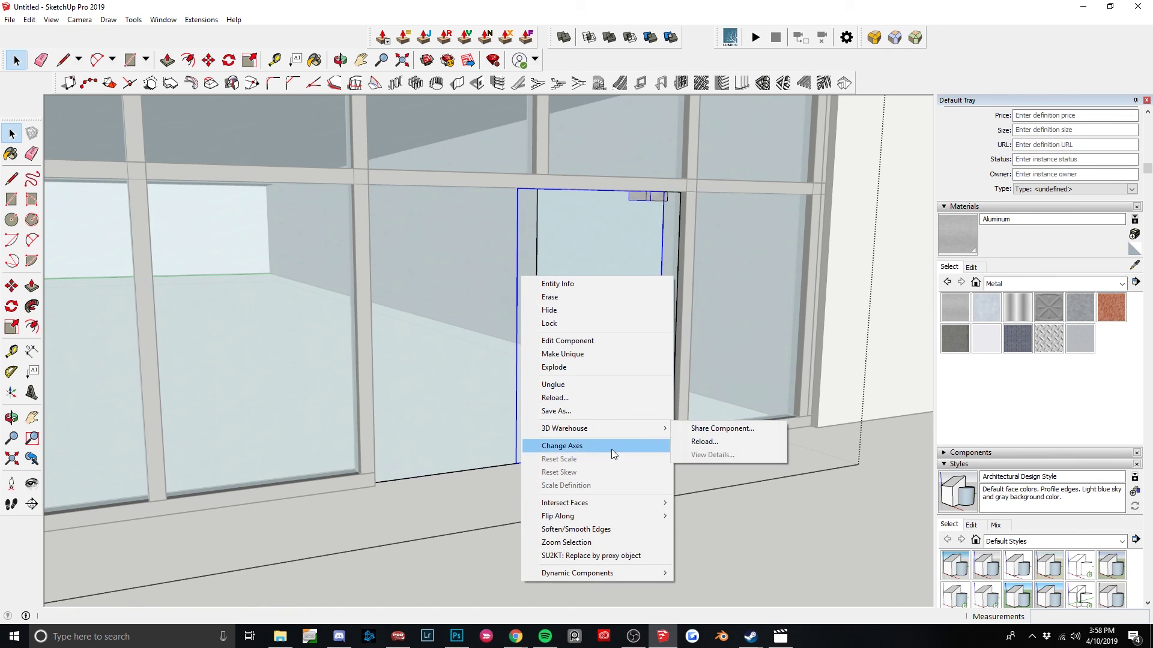
pyautogui.moveTo(621, 516)
pyautogui.click(724, 516)
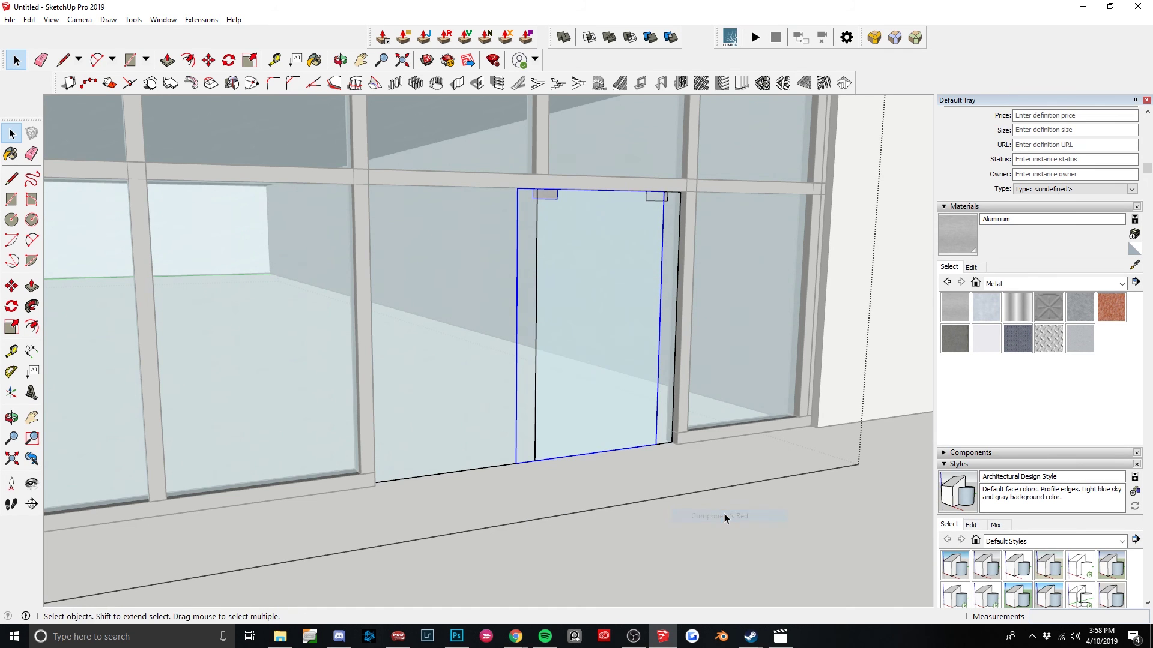
pyautogui.press('m')
pyautogui.click(656, 445)
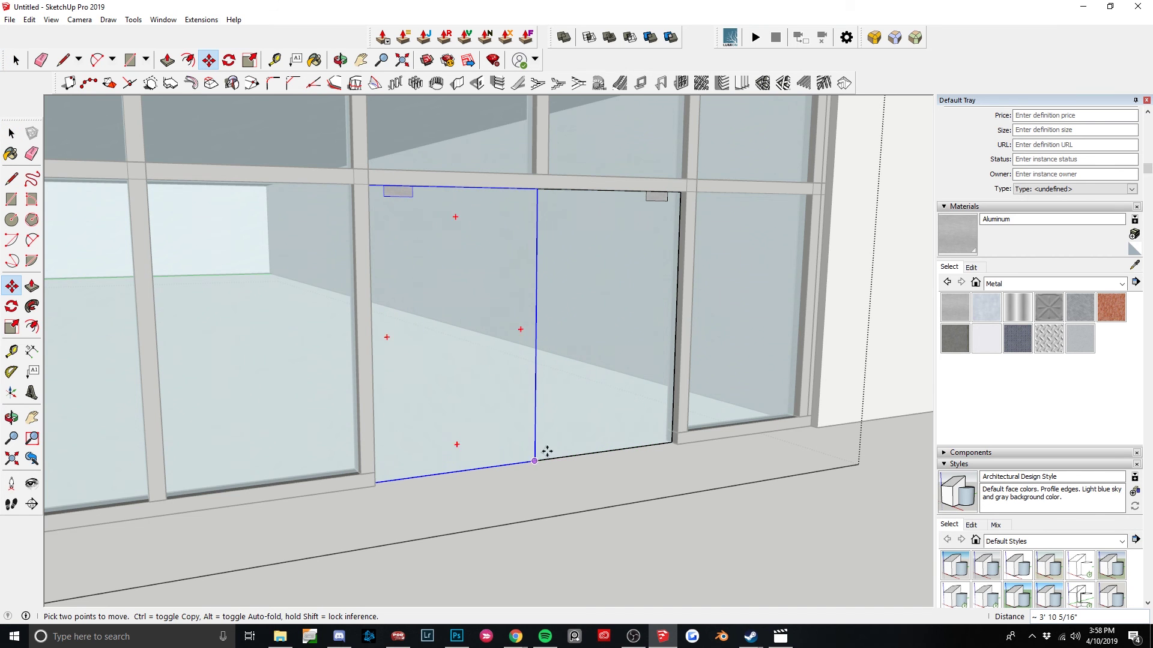
# Rotate the door leaf beside the end window about its bottom outer corner so that it swings open outward about 24 degrees.
pyautogui.press('space')
pyautogui.click(594, 374)
pyautogui.moveTo(641, 361); pyautogui.dragTo(638, 466, button='middle')
pyautogui.press('q')
pyautogui.scroll(4, 665, 429)
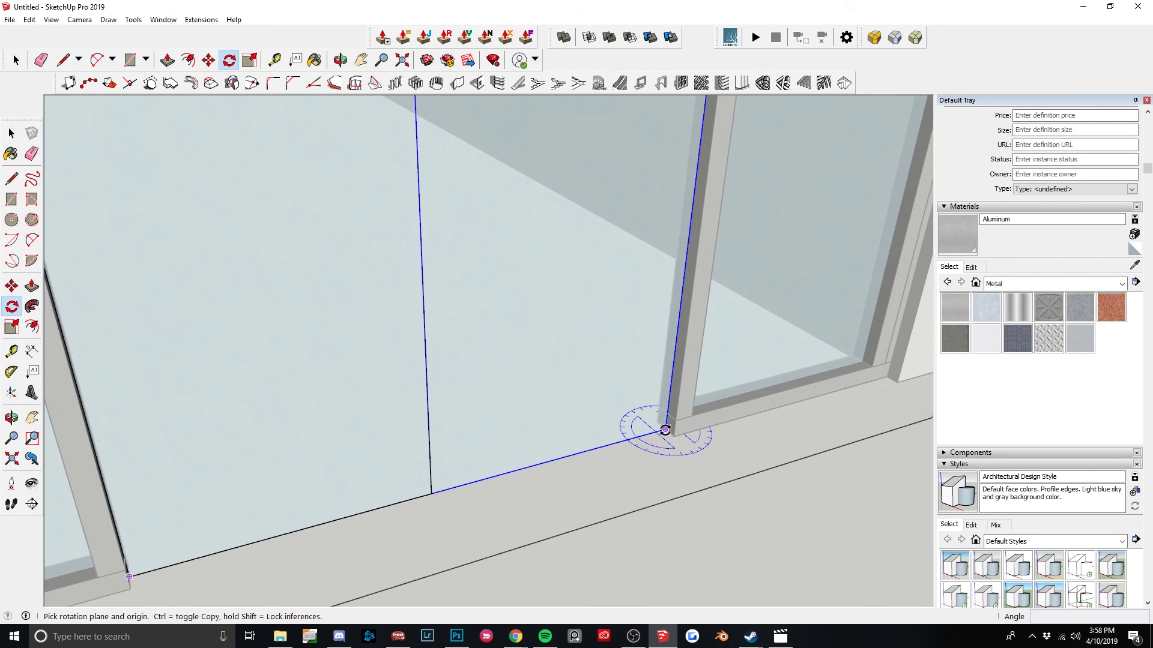
pyautogui.click(665, 430)
pyautogui.click(533, 467)
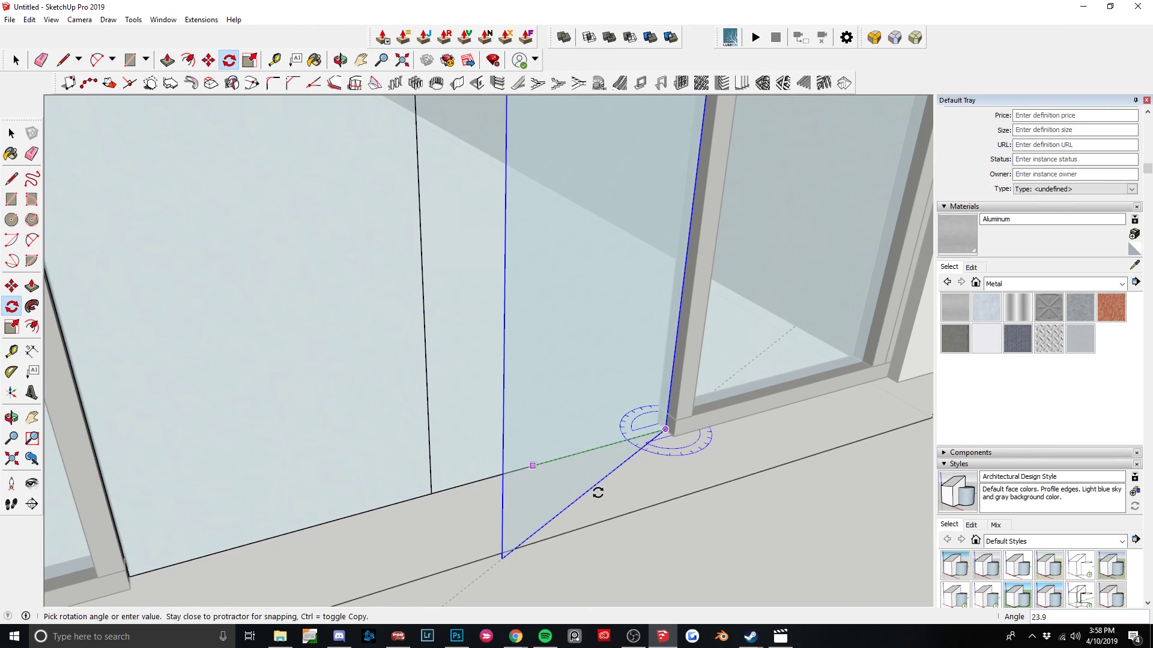
pyautogui.click(597, 489)
pyautogui.scroll(-5, 616, 397)
pyautogui.press('space')
# Sample the Metal Seamed material from the storefront frame and open its properties for editing.
pyautogui.moveTo(725, 473); pyautogui.dragTo(715, 375, button='middle')
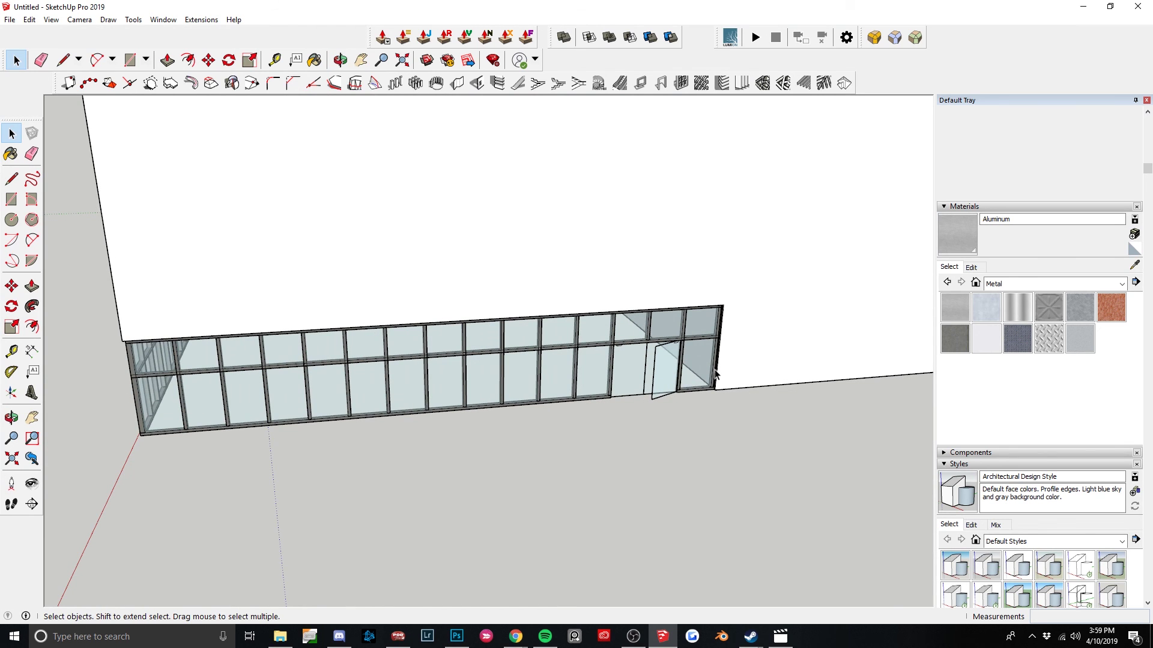
pyautogui.scroll(4, 686, 355)
pyautogui.press('b')
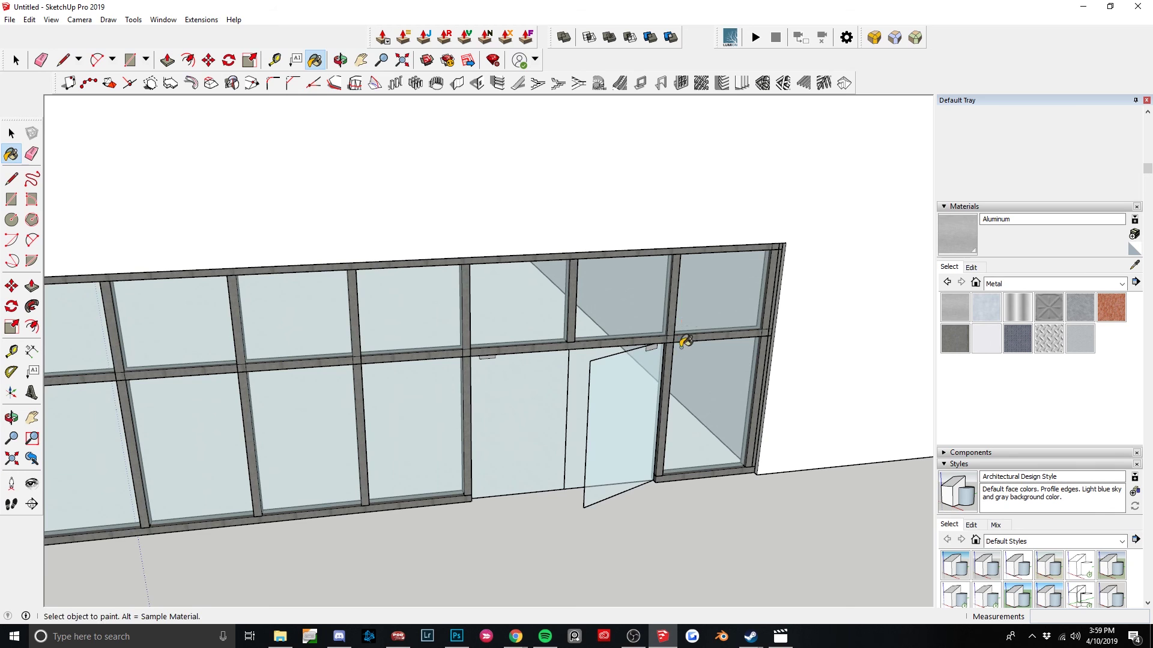
pyautogui.scroll(-5, 684, 334)
pyautogui.moveTo(607, 353); pyautogui.dragTo(673, 368, button='middle')
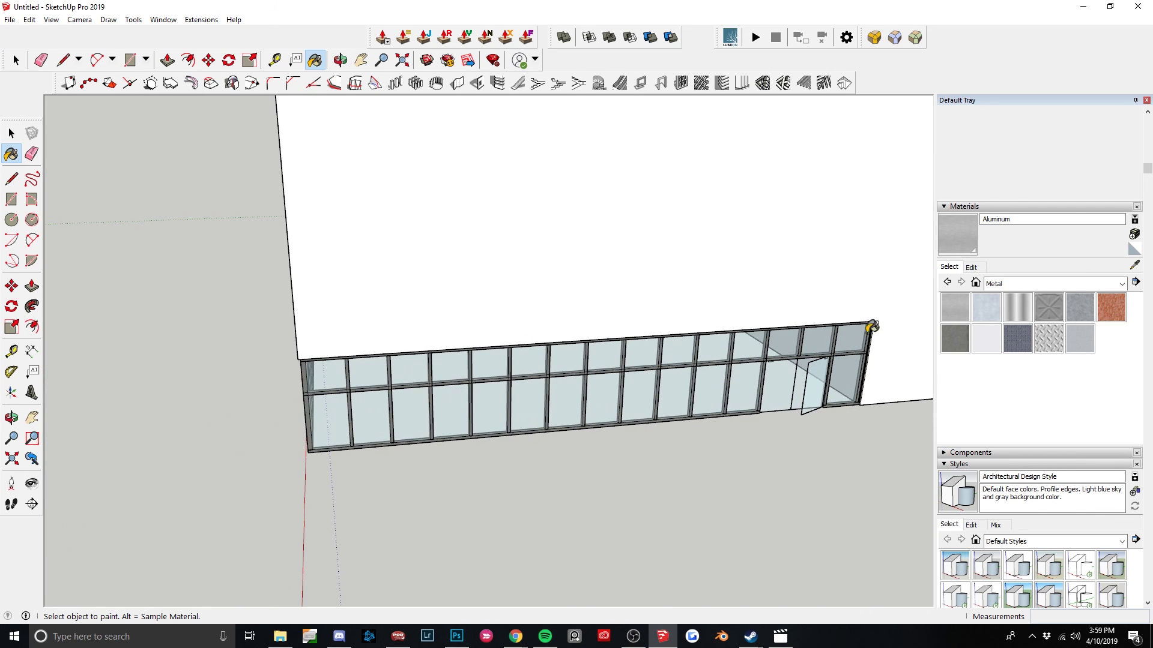
pyautogui.scroll(5, 874, 332)
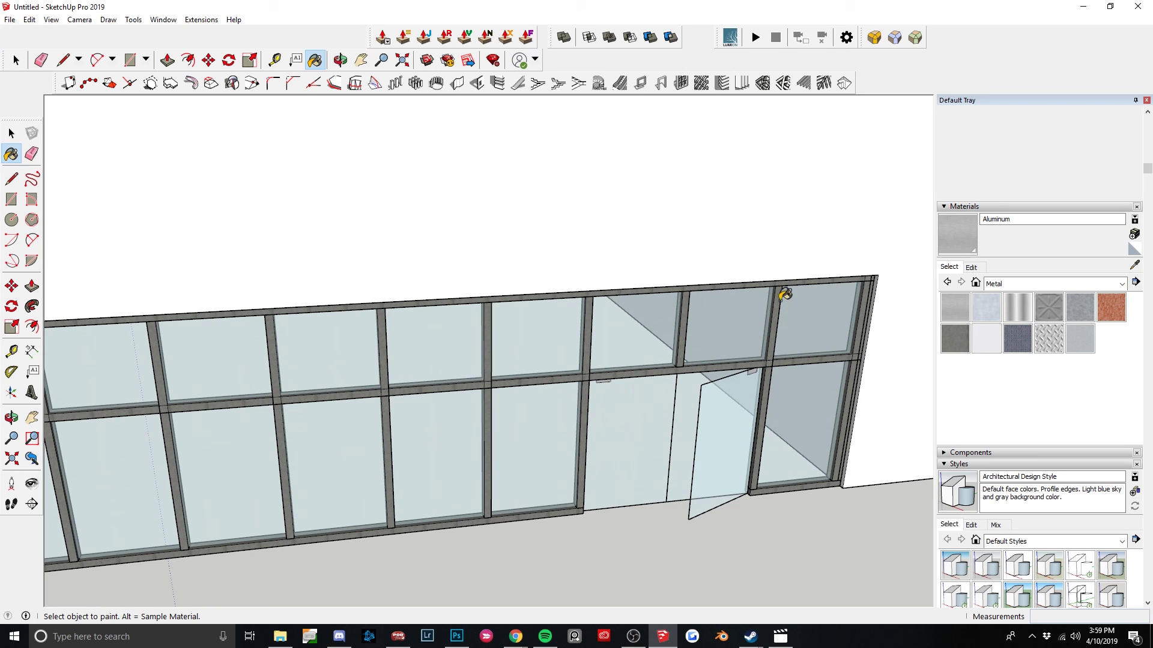
pyautogui.press('alt')
pyautogui.keyDown('alt'); pyautogui.click(779, 287); pyautogui.keyUp('alt')
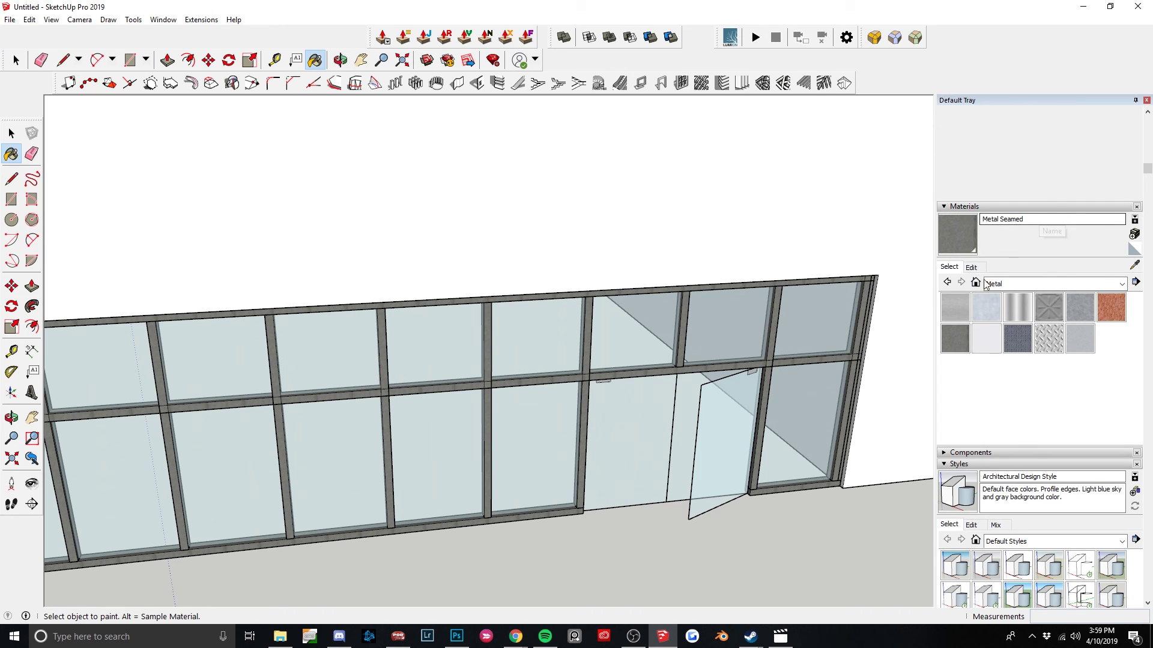
pyautogui.click(972, 268)
# Try a black frame by lowering the Metal Seamed brightness to 0, and reset the material's color.
pyautogui.click(989, 348)
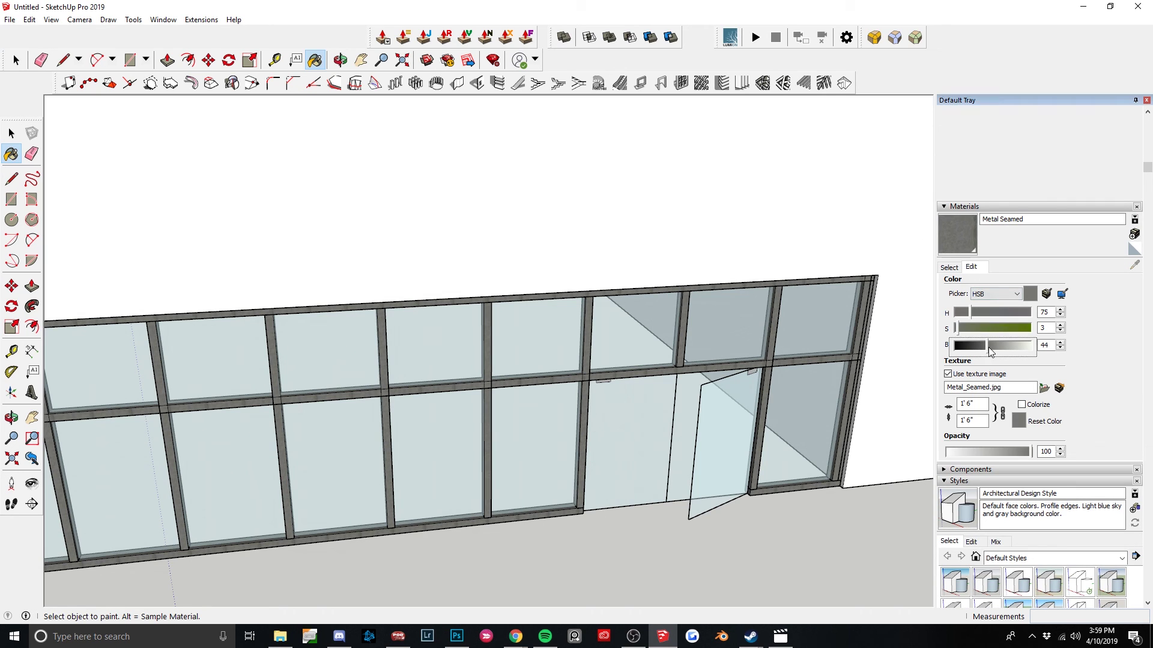
pyautogui.click(995, 296)
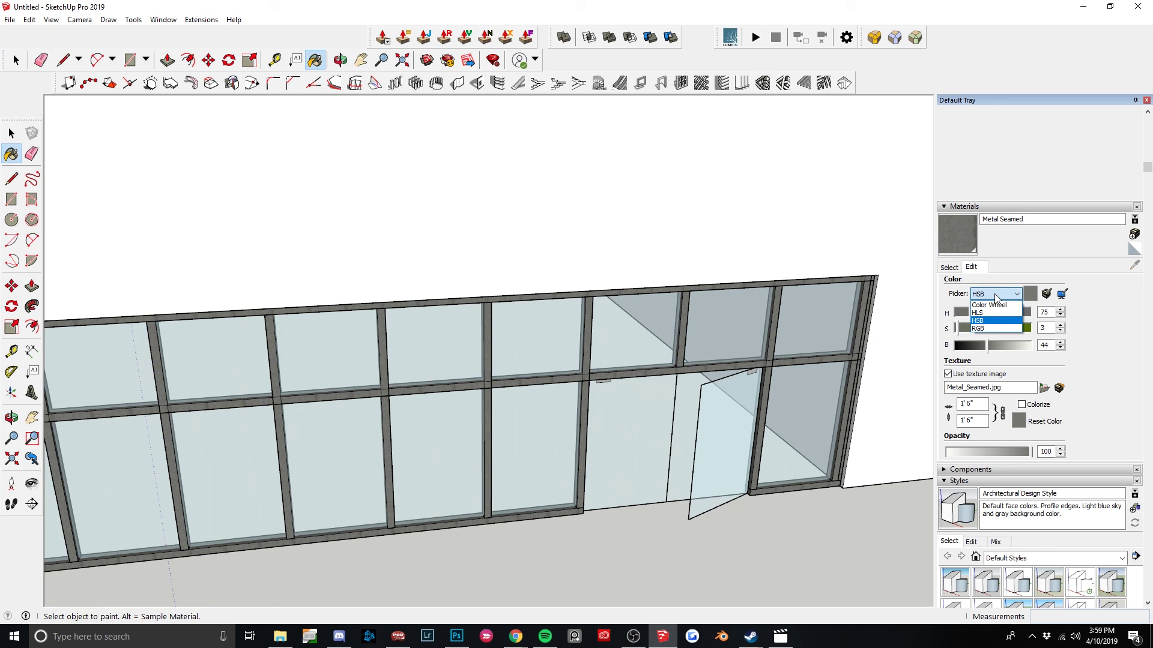
pyautogui.click(1101, 289)
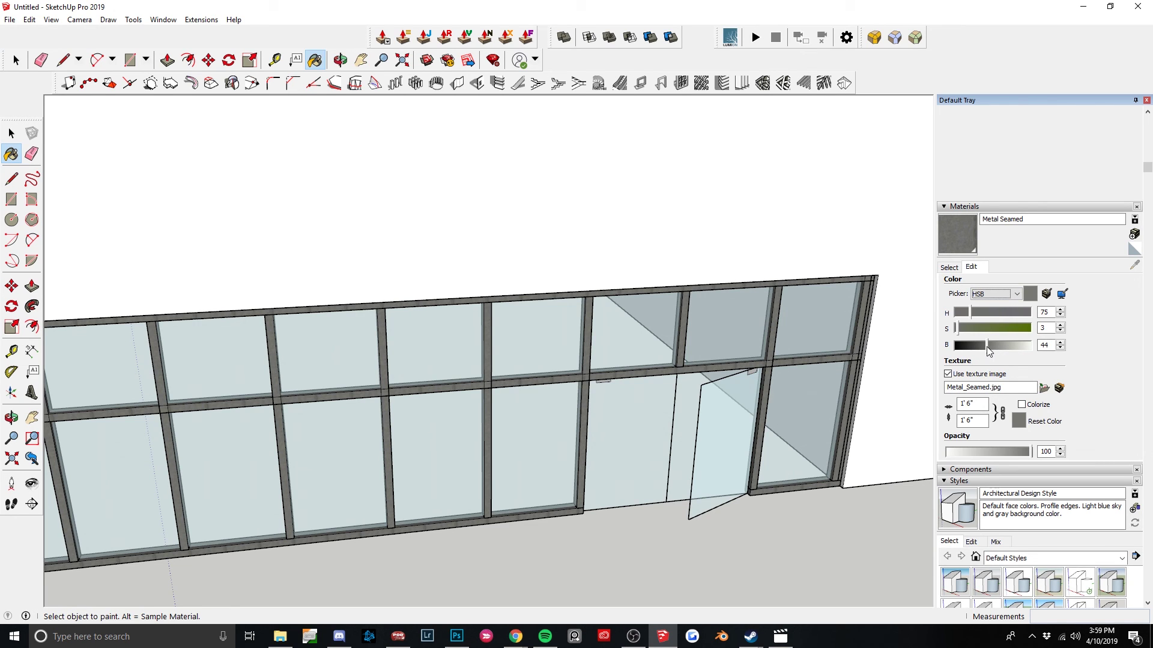
pyautogui.moveTo(985, 345); pyautogui.dragTo(956, 348)
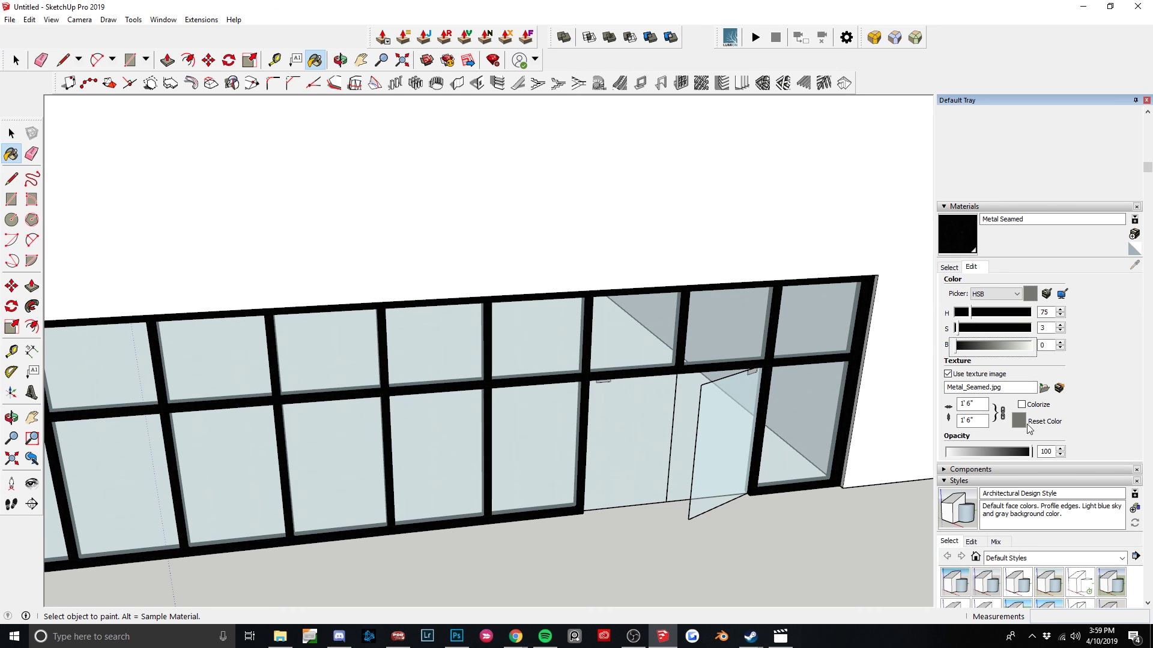
pyautogui.click(1027, 424)
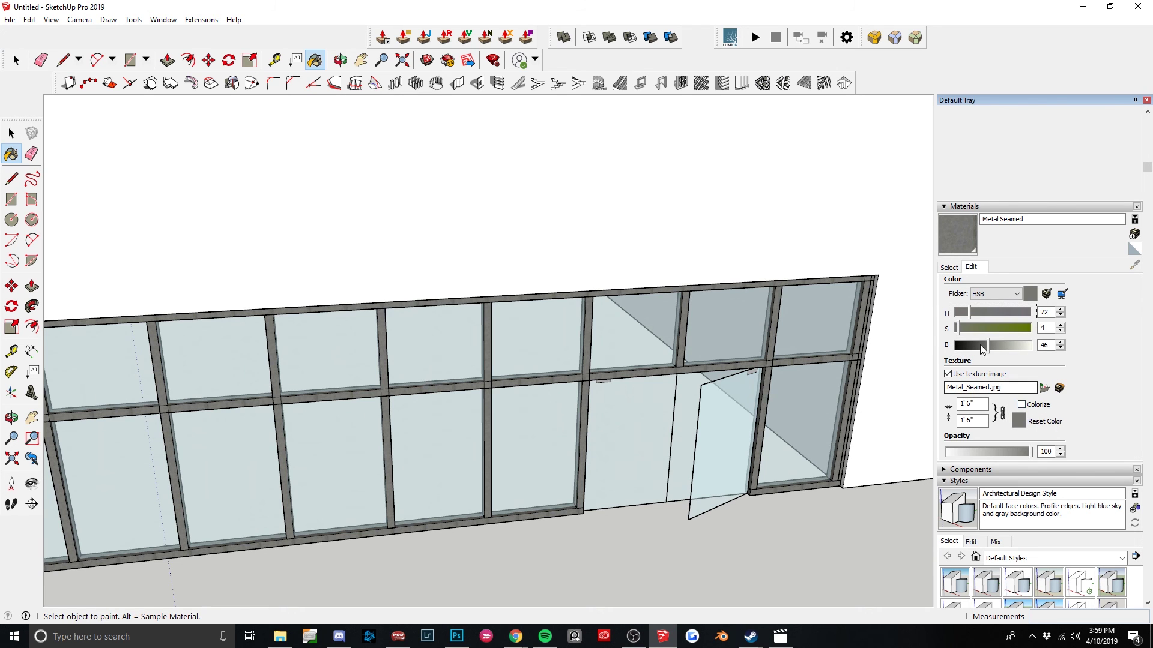
# Darken the storefront frame by setting the Metal Seamed material's HSB brightness to 35.
pyautogui.moveTo(988, 346); pyautogui.dragTo(981, 343)
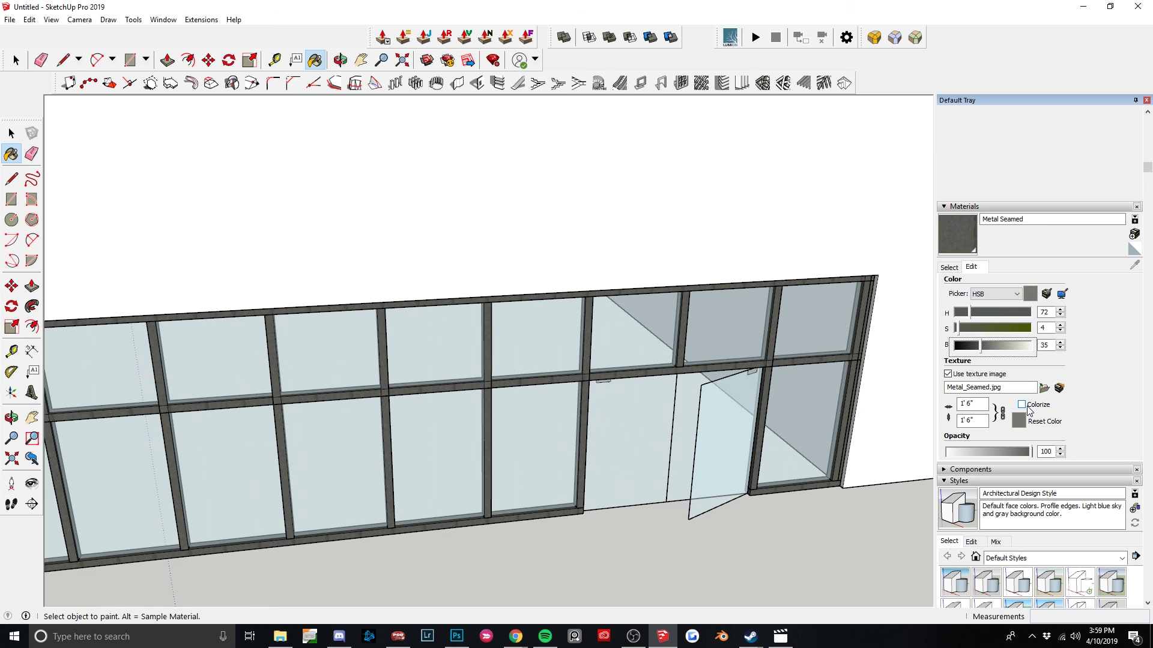
pyautogui.moveTo(545, 401); pyautogui.dragTo(575, 392, button='middle')
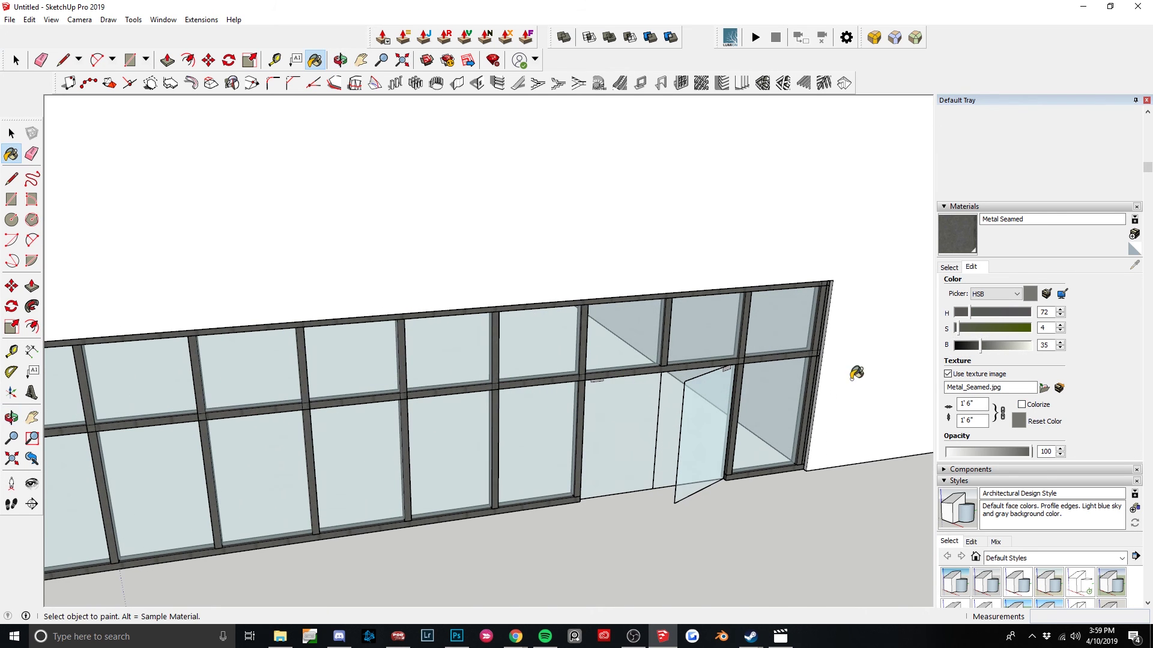